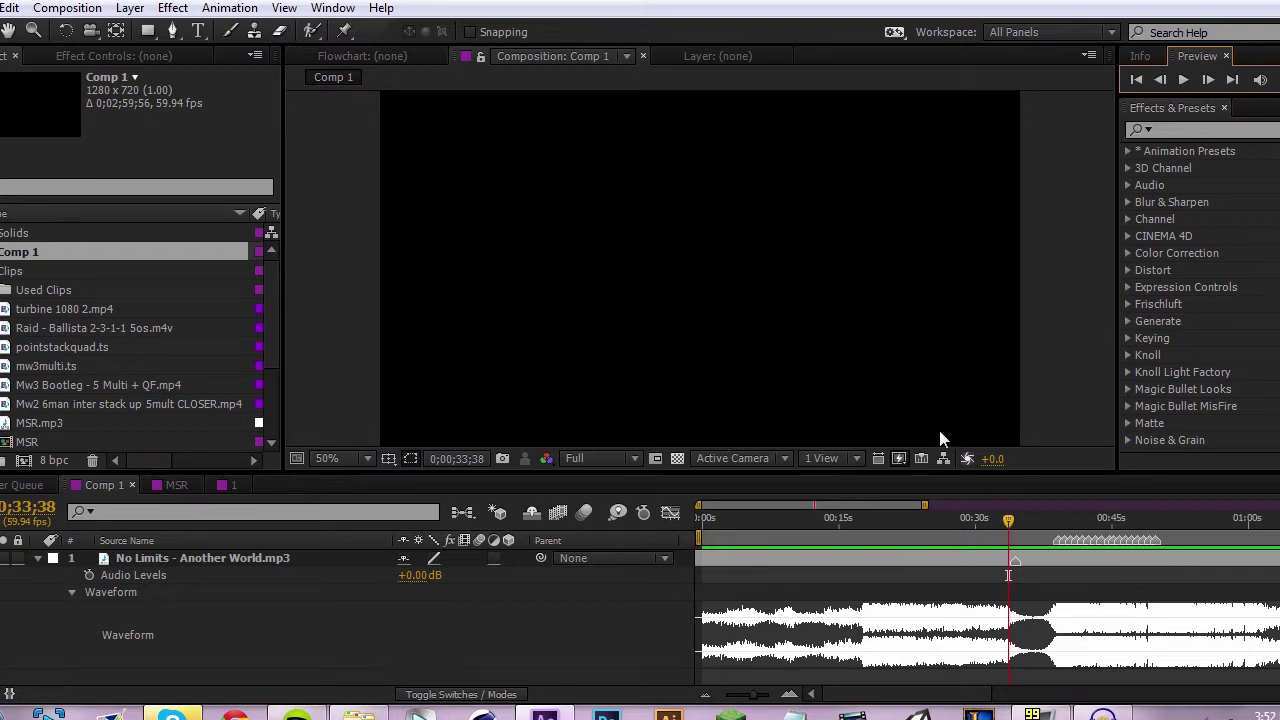
# Move the Comp 1 playhead to 0;00;38;41, at the start of the loud section of the music.
pyautogui.scroll(2, 1008, 575)
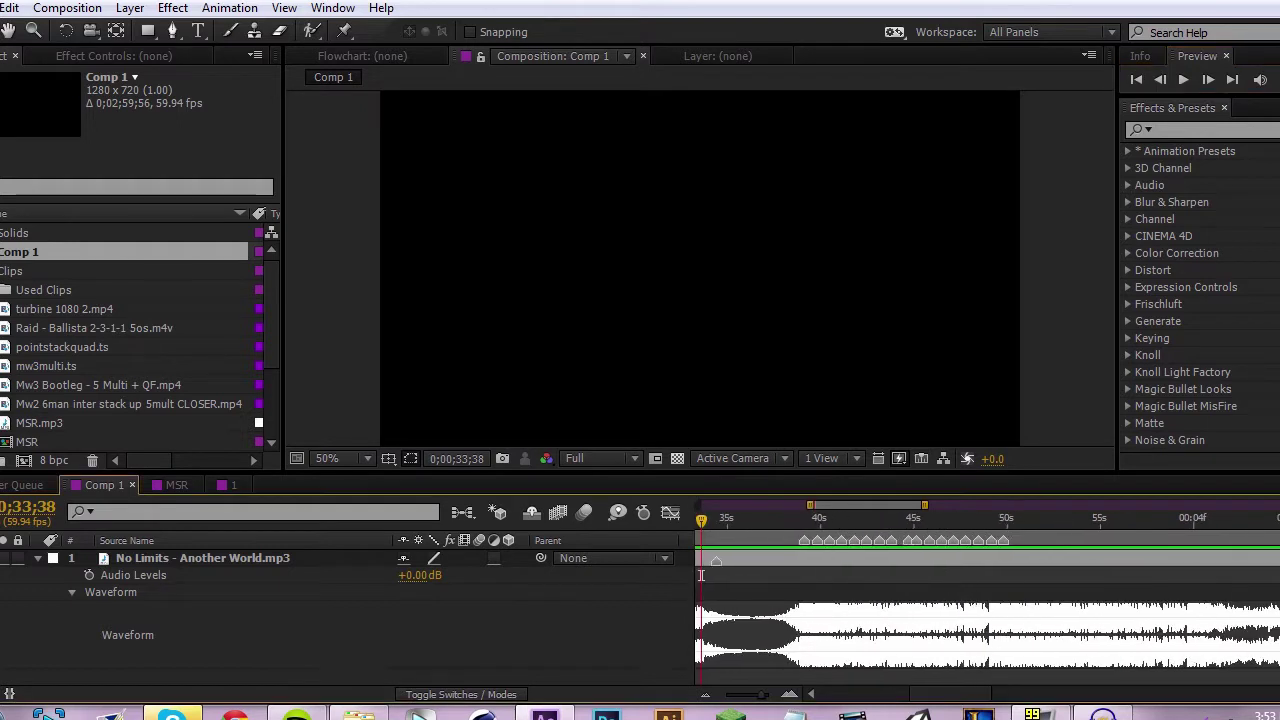
pyautogui.scroll(2, 701, 575)
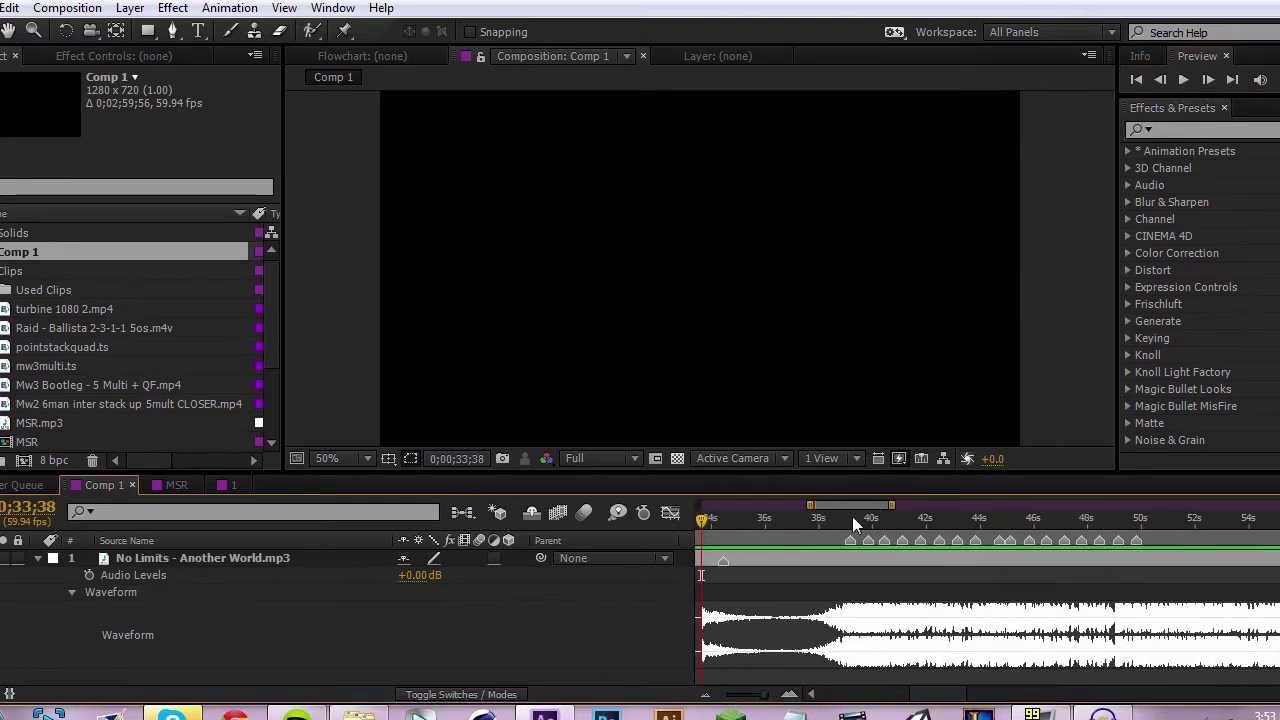
pyautogui.moveTo(852, 516)
pyautogui.mouseDown()
pyautogui.moveTo(840, 525)
pyautogui.moveTo(855, 527)
pyautogui.mouseUp()
pyautogui.click(48, 348)
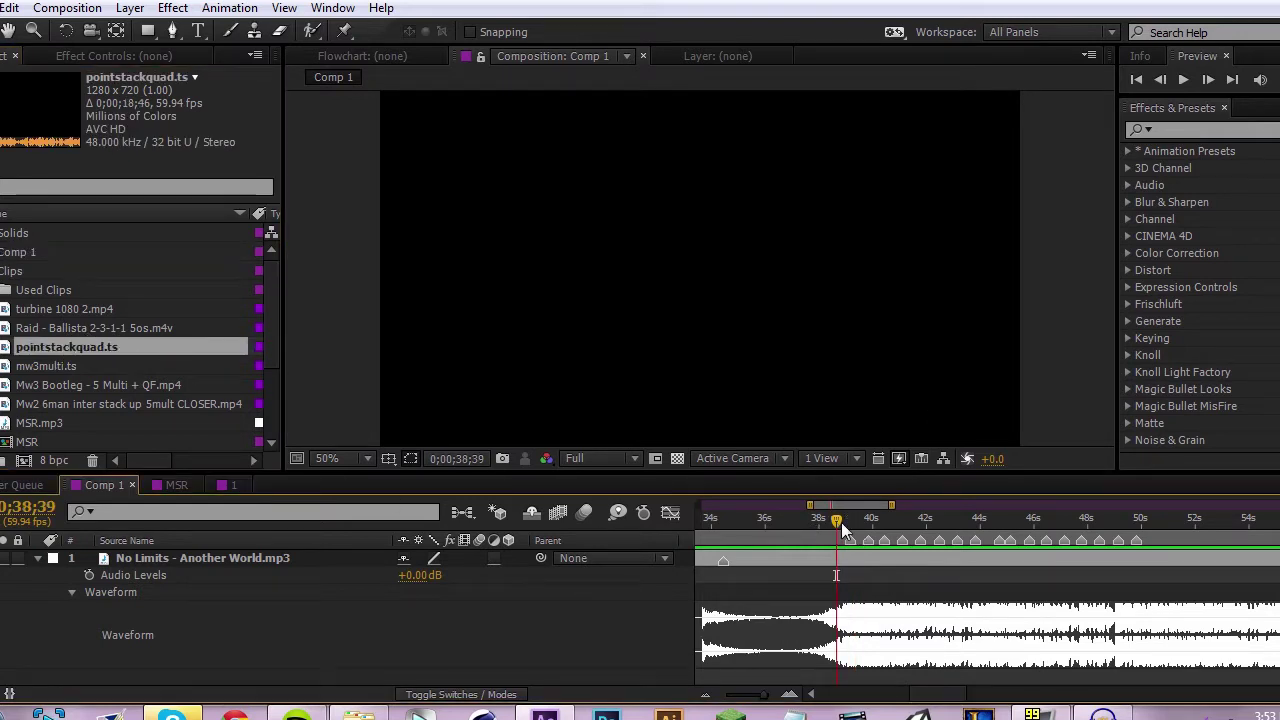
pyautogui.moveTo(841, 522)
pyautogui.mouseDown()
pyautogui.moveTo(1027, 556)
pyautogui.moveTo(824, 547)
pyautogui.moveTo(845, 545)
pyautogui.mouseUp()
pyautogui.click(292, 562)
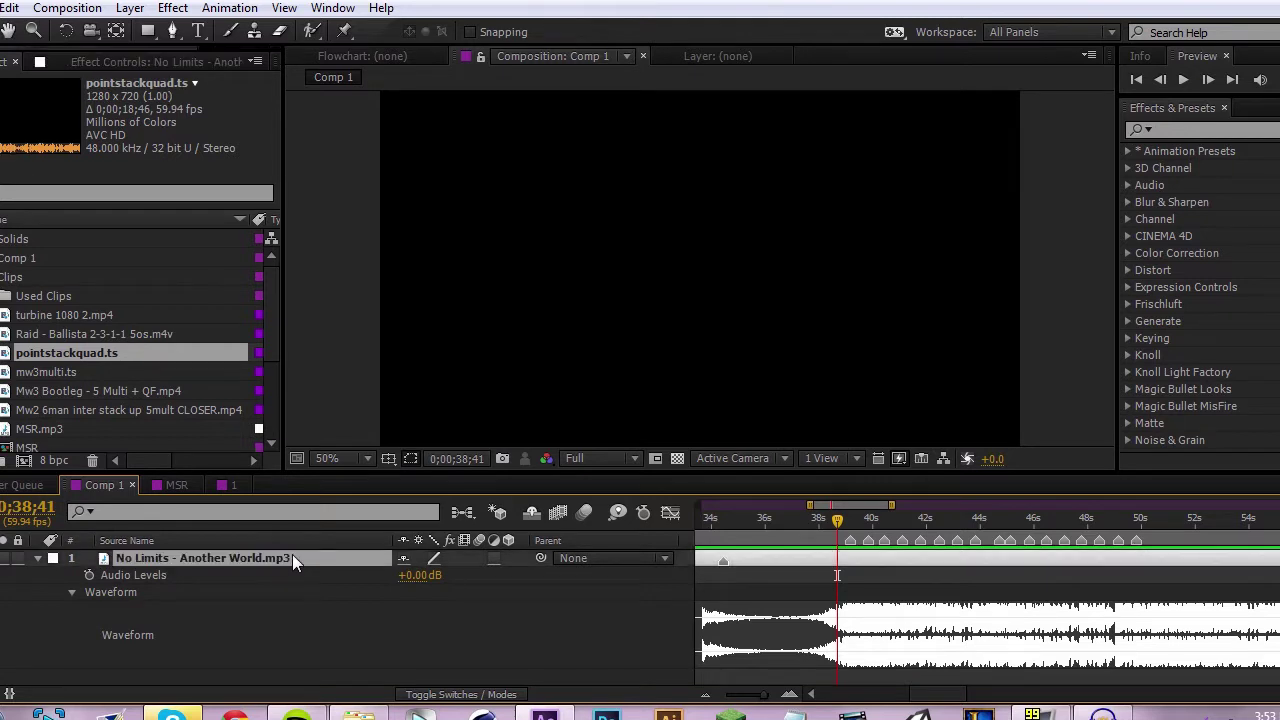
pyautogui.press(';')
pyautogui.press('l')
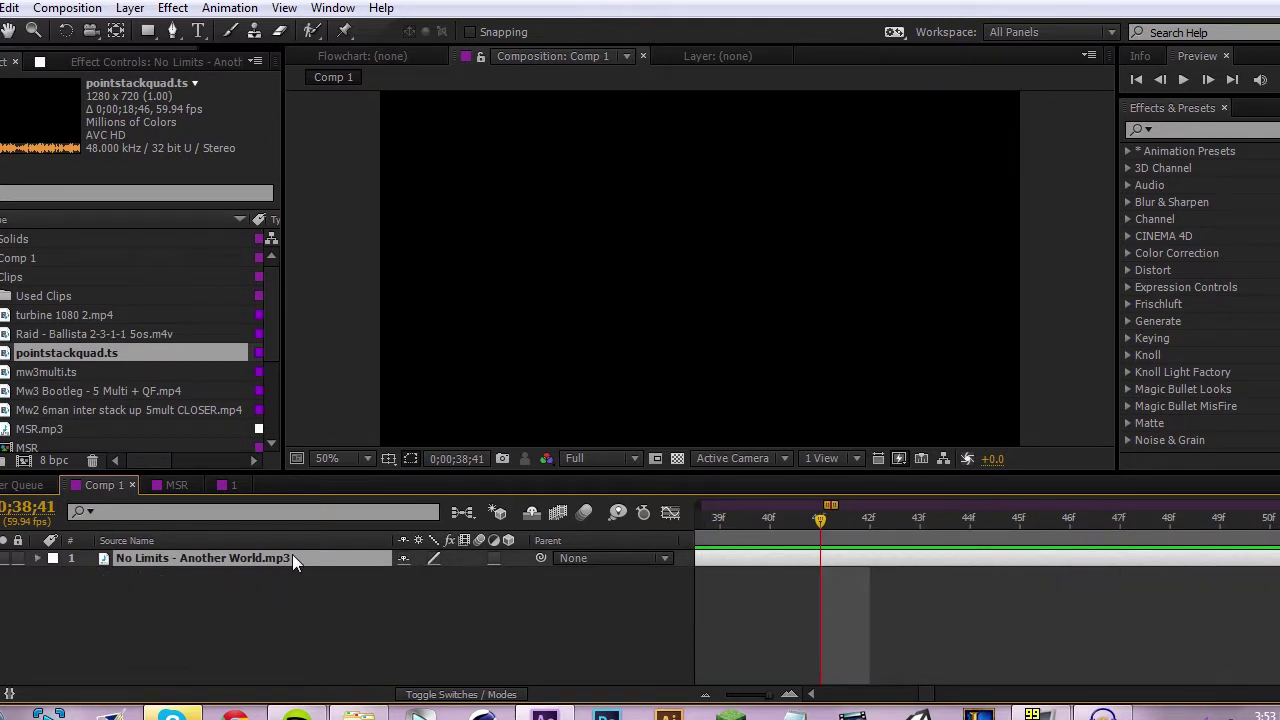
pyautogui.press('l')
pyautogui.press('-')
pyautogui.press('-')
pyautogui.press('-')
pyautogui.press('-')
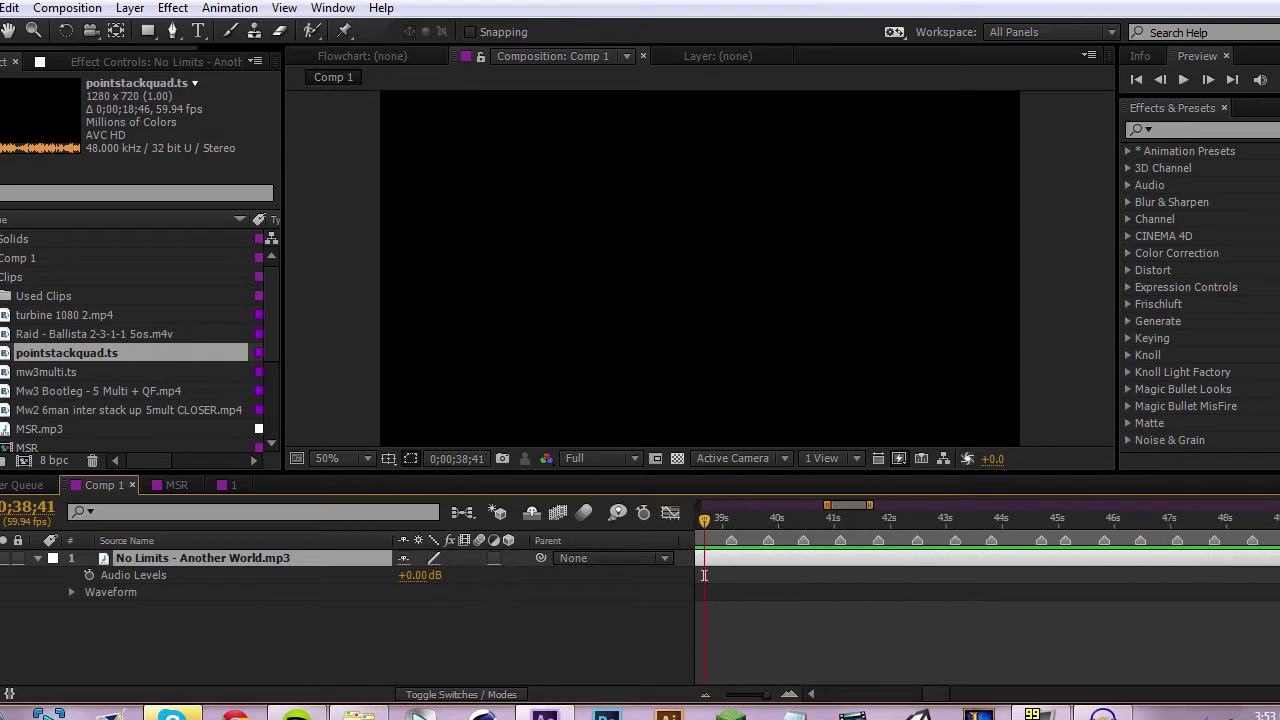
pyautogui.press('l')
pyautogui.press('l')
pyautogui.press('l')
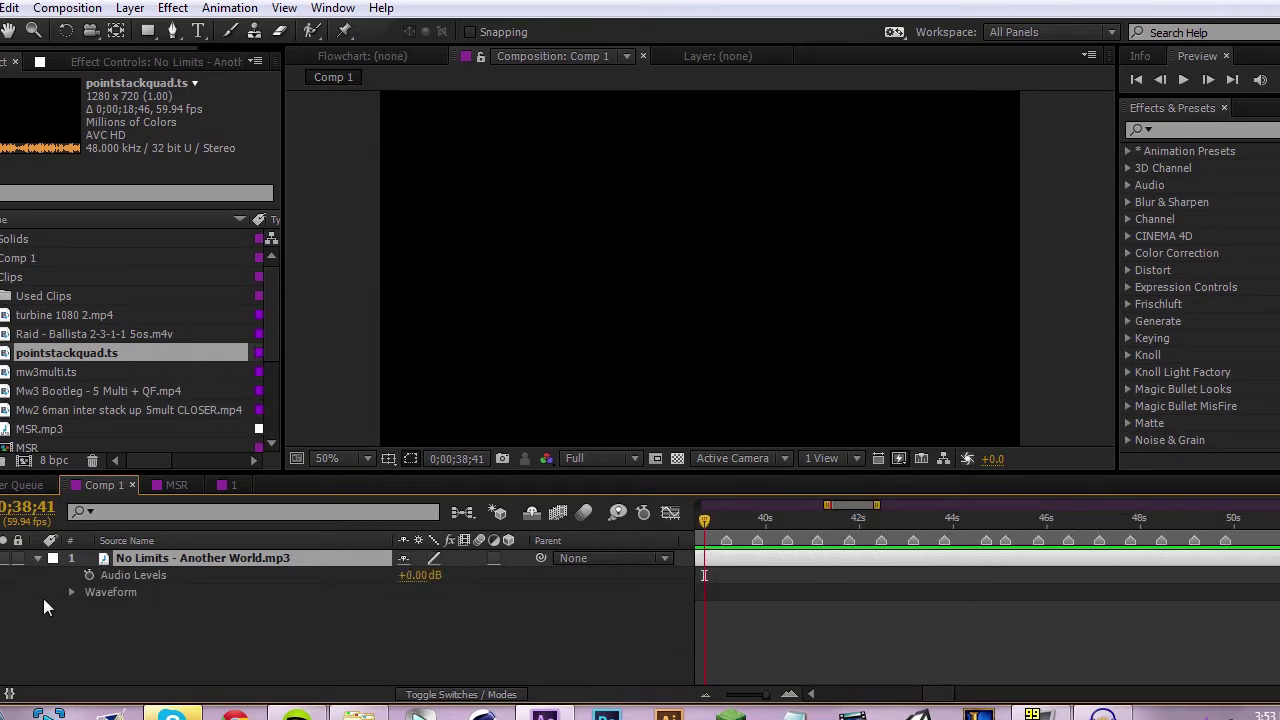
pyautogui.click(31, 569)
pyautogui.click(37, 559)
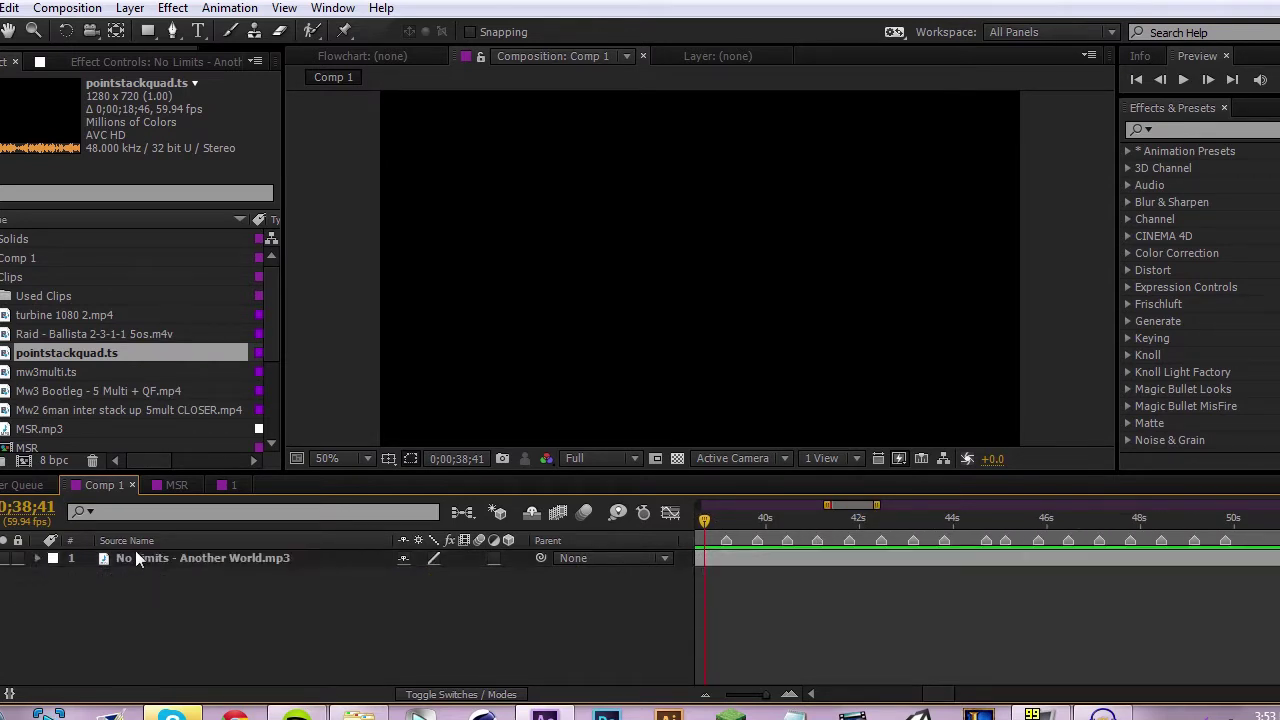
# Select the No Limits - Another World.mp3 layer and reveal its audio waveform.
pyautogui.click(146, 559)
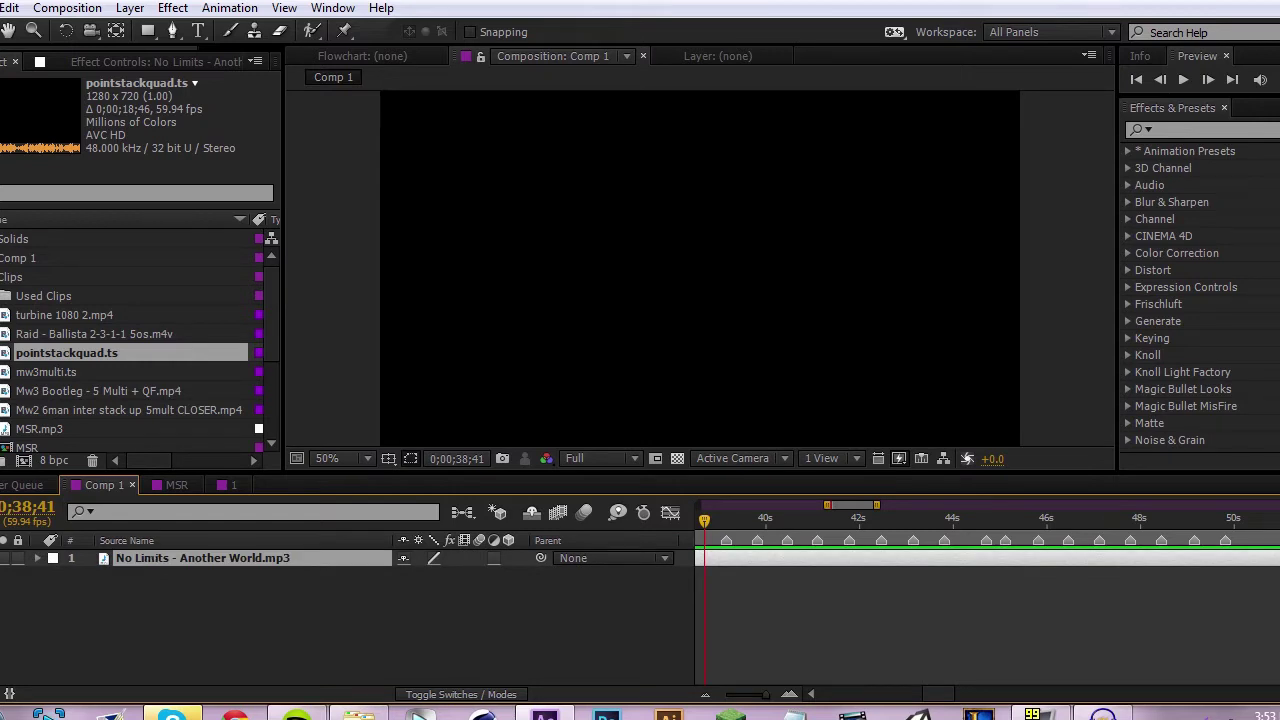
pyautogui.press('l')
pyautogui.press('l')
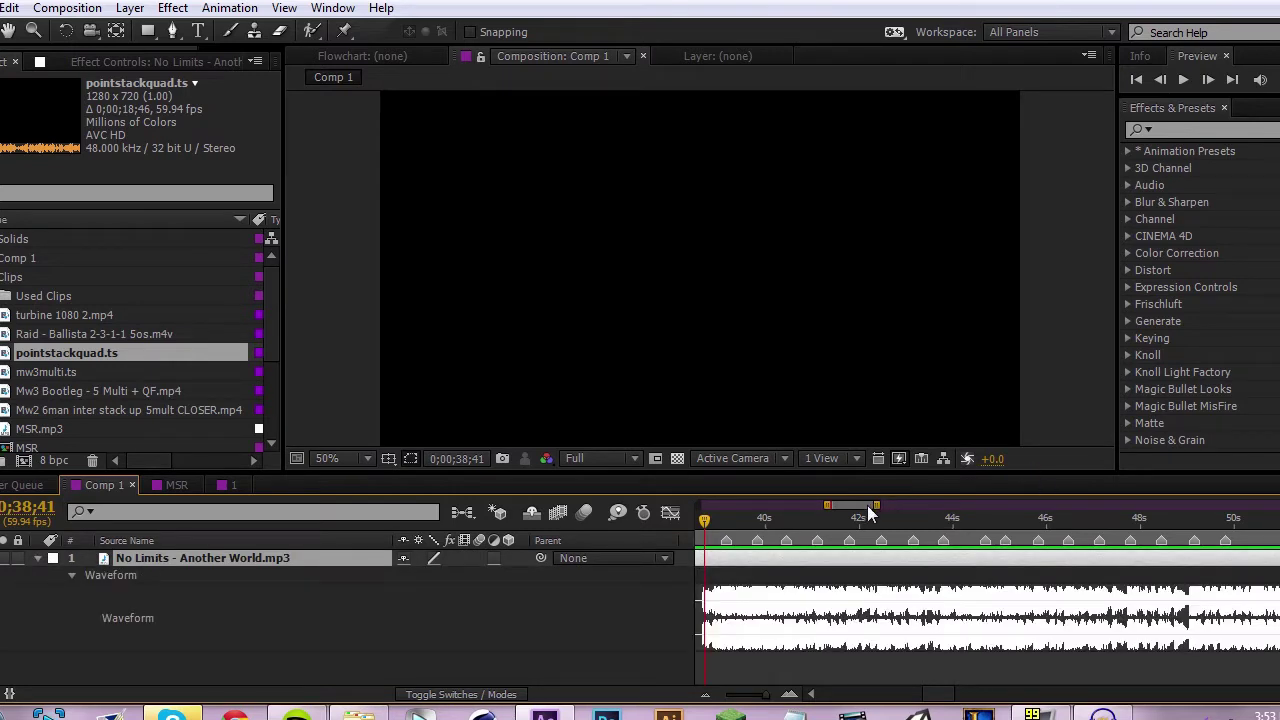
# Move the playhead to 0;00;35;54, in the quiet passage before the music gets loud.
pyautogui.moveTo(869, 506)
pyautogui.mouseDown()
pyautogui.moveTo(845, 510)
pyautogui.moveTo(856, 508)
pyautogui.mouseUp()
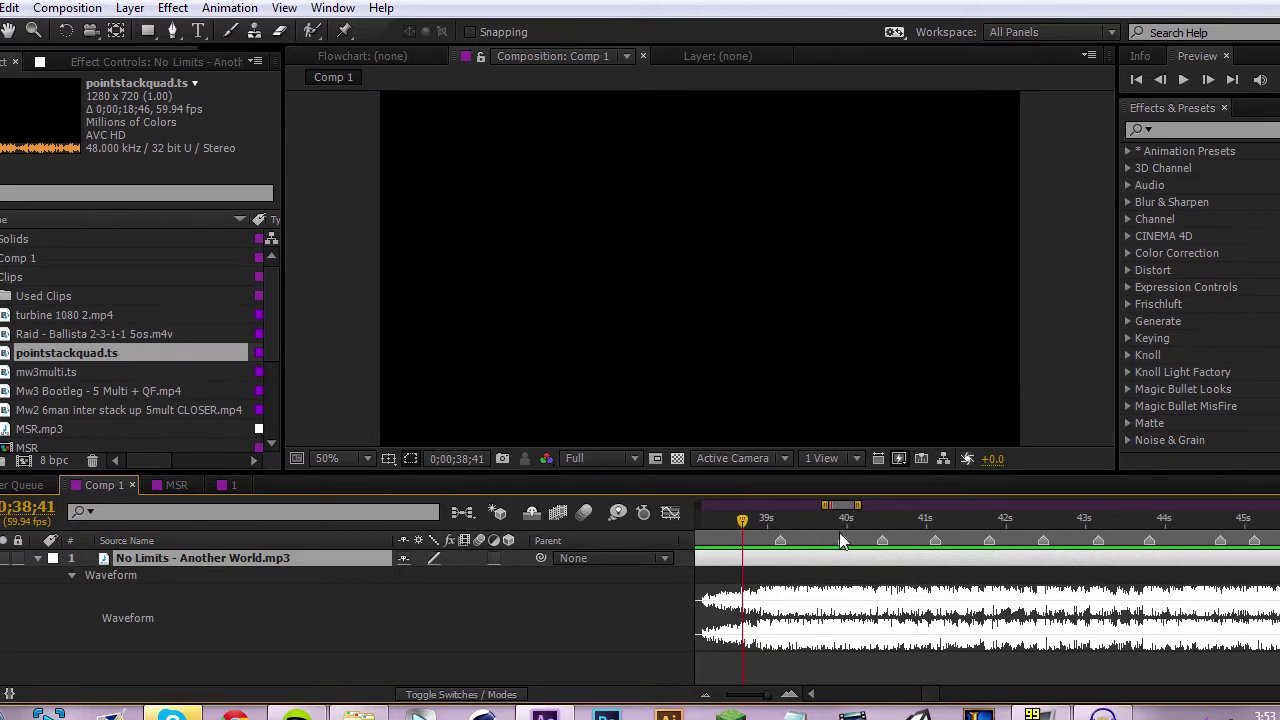
pyautogui.moveTo(850, 521); pyautogui.dragTo(771, 580)
pyautogui.moveTo(1135, 540); pyautogui.dragTo(795, 581)
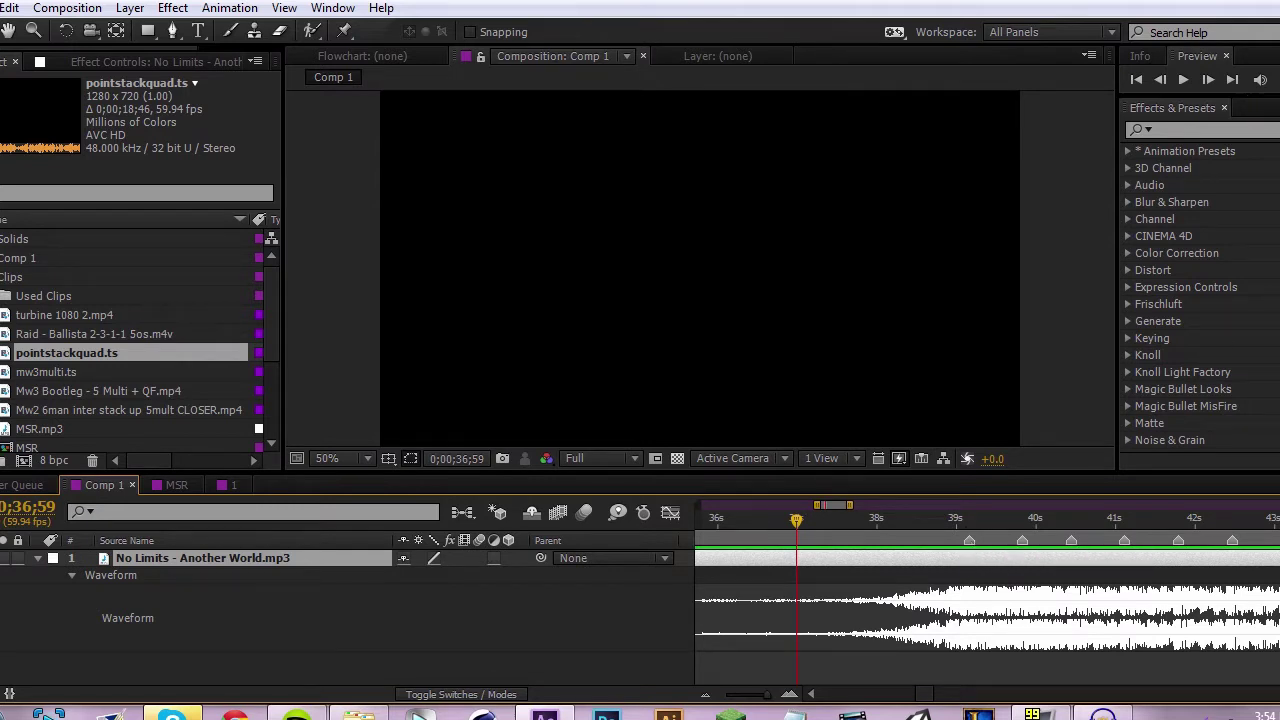
pyautogui.click(710, 519)
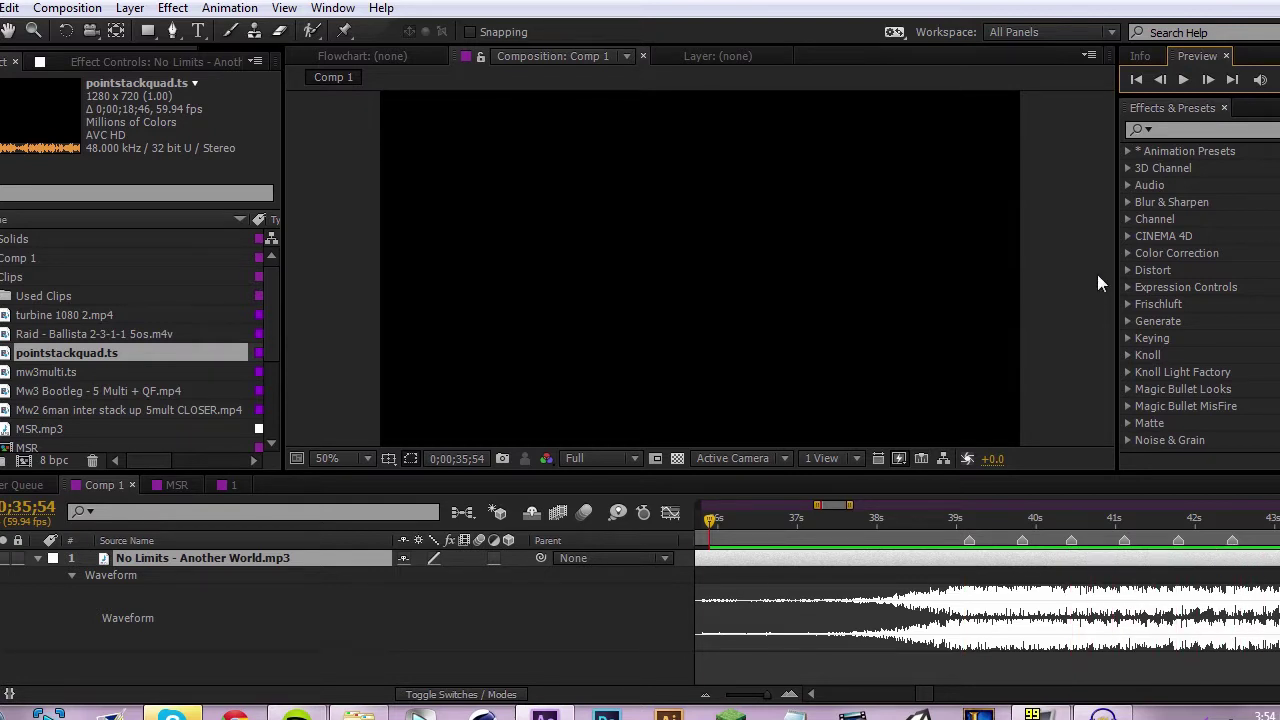
# Delete all layer markers from the No Limits - Another World.mp3 layer.
pyautogui.moveTo(838, 504); pyautogui.dragTo(842, 543)
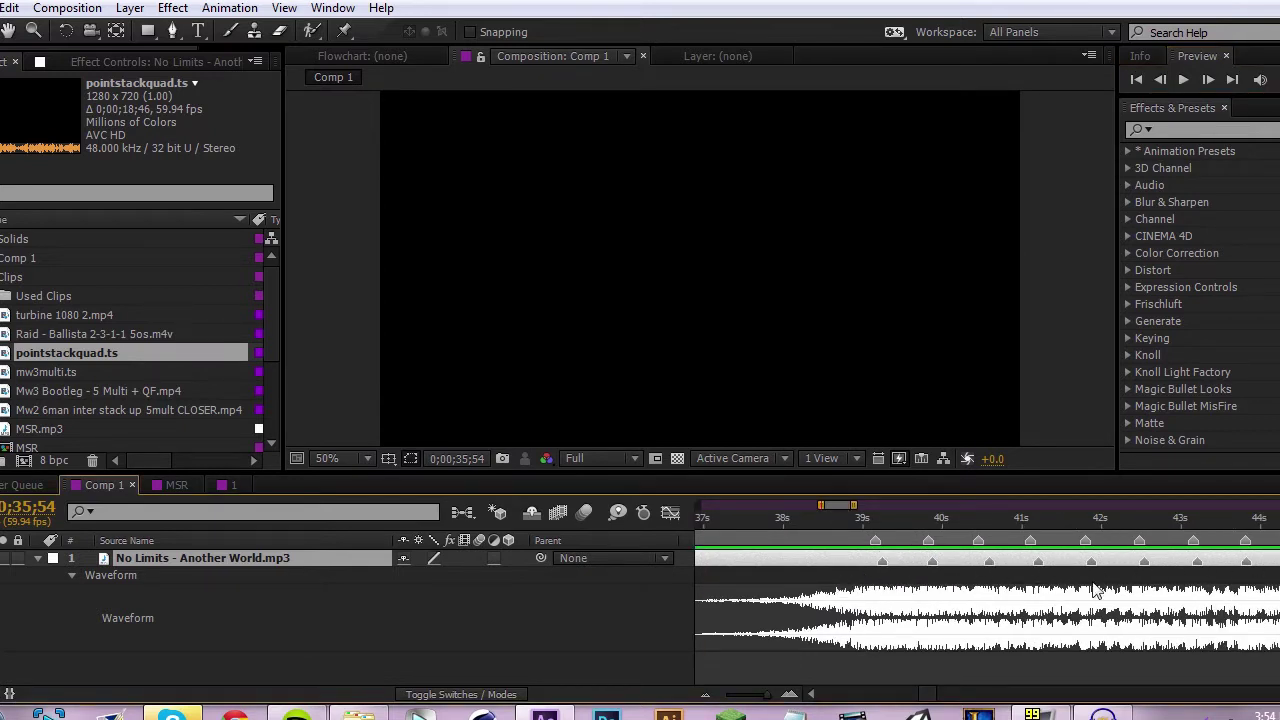
pyautogui.rightClick(936, 565)
pyautogui.click(981, 520)
# Add Mw3 Bootleg - 5 Multi + QF.mp4 above the music layer, set the playhead to 0;00;39;10, and slide the clip earlier.
pyautogui.click(100, 336)
pyautogui.click(101, 351)
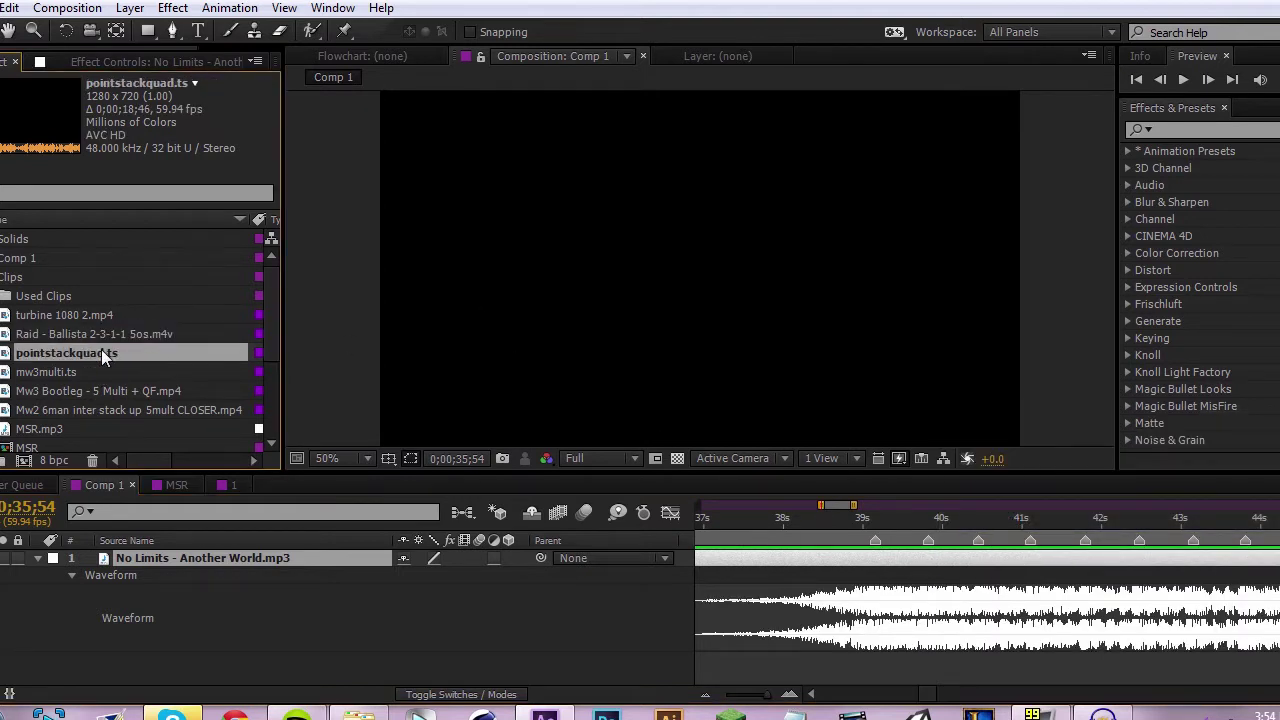
pyautogui.click(91, 321)
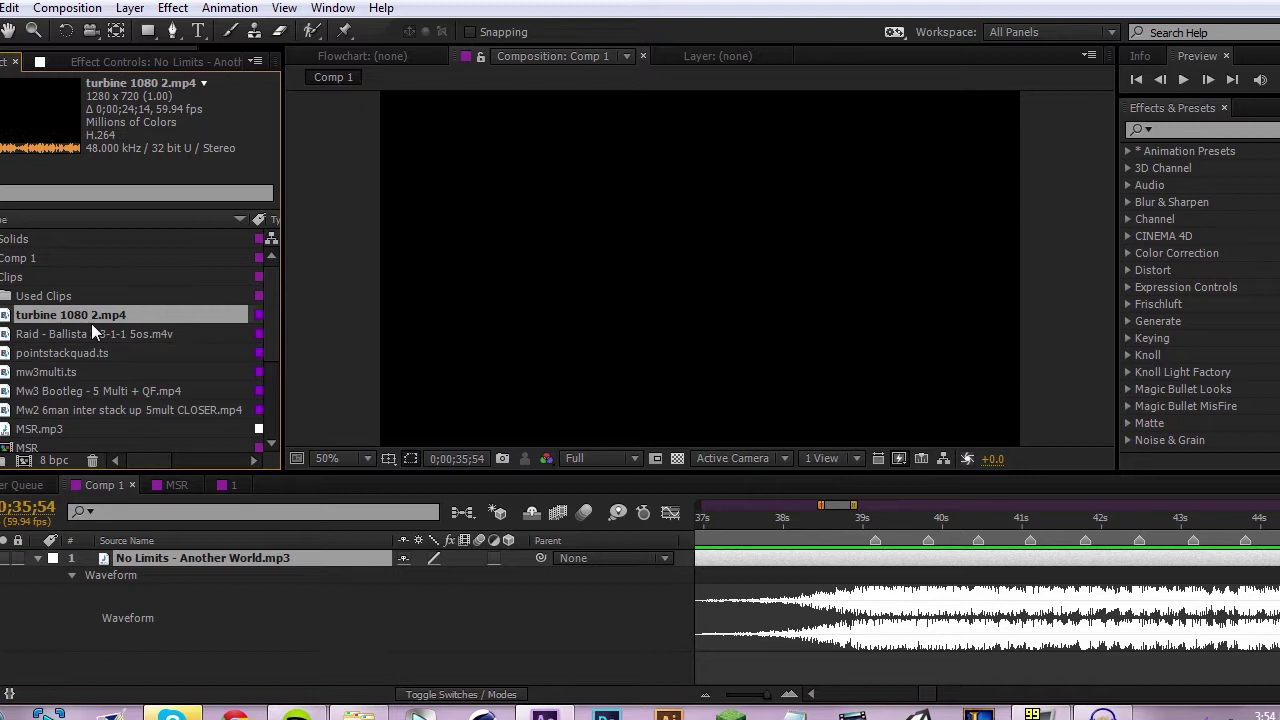
pyautogui.click(87, 387)
pyautogui.click(77, 374)
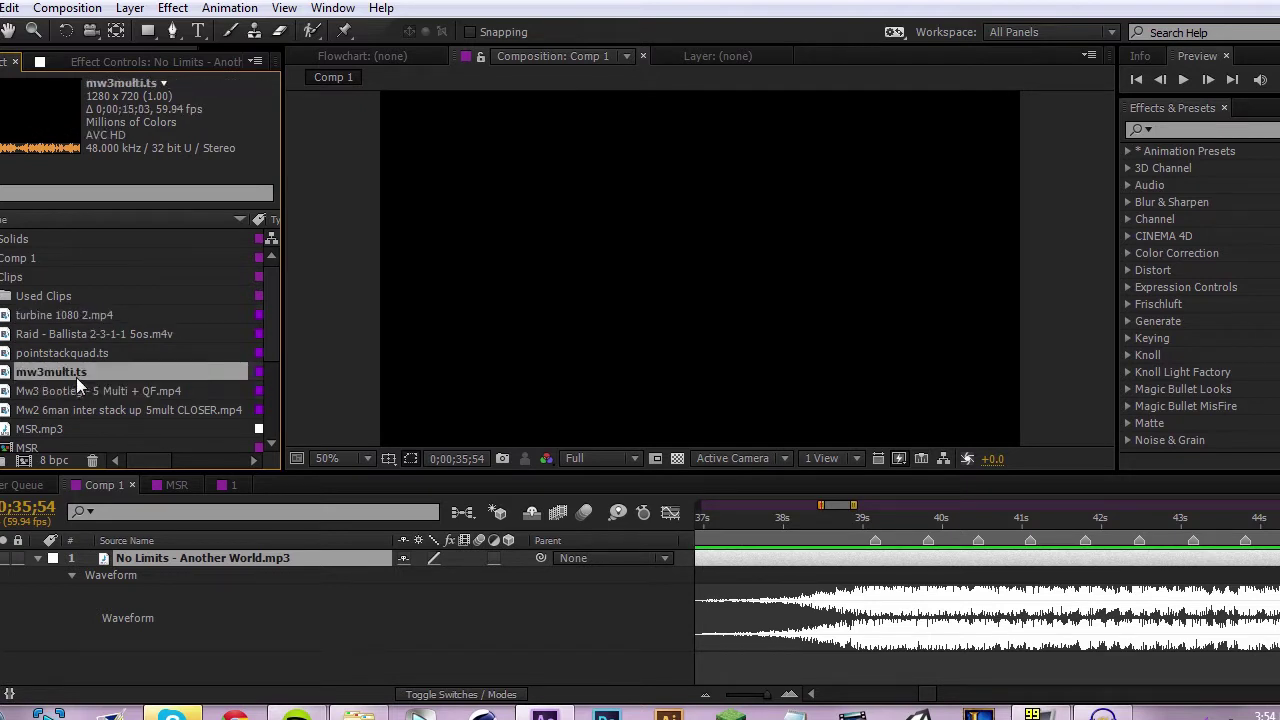
pyautogui.click(79, 401)
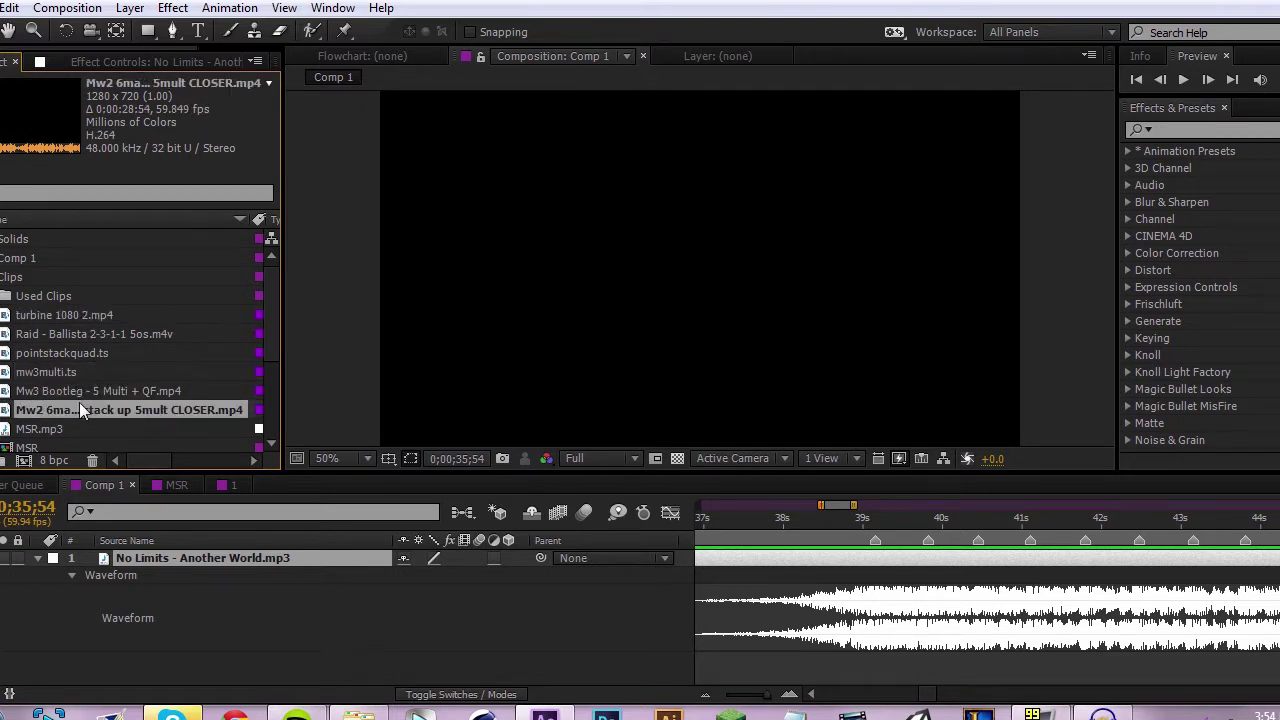
pyautogui.click(79, 396)
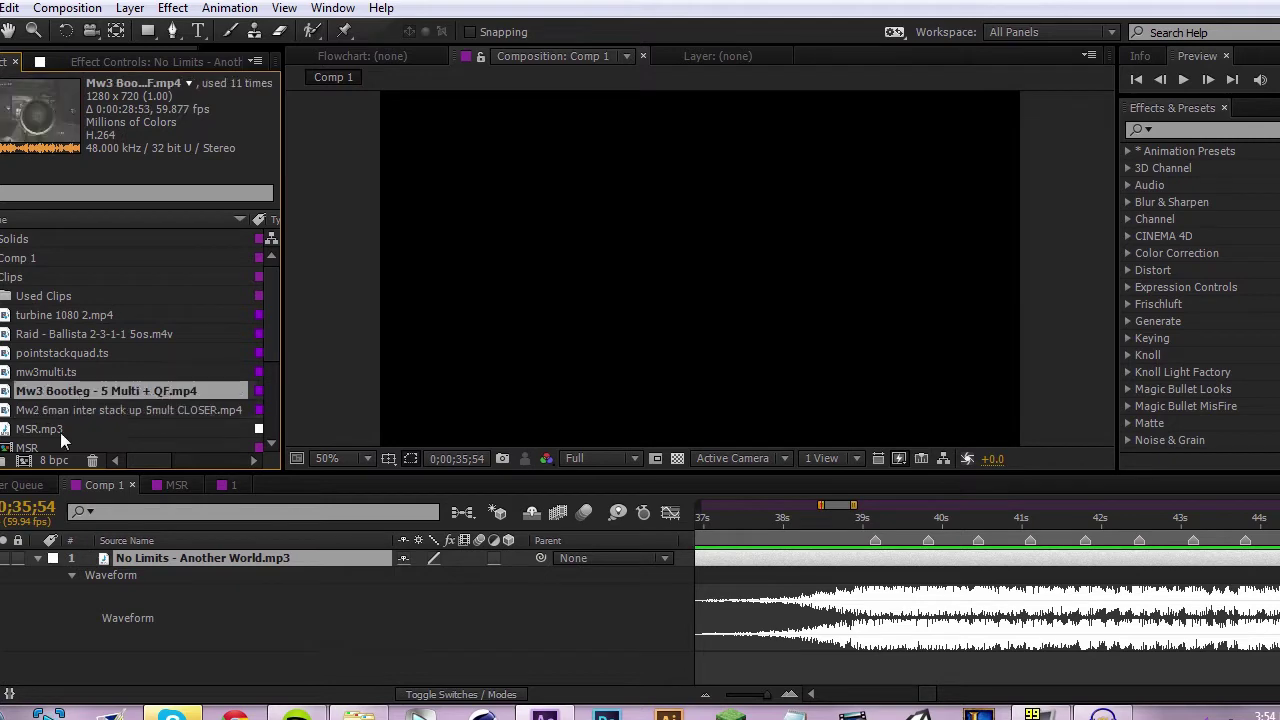
pyautogui.moveTo(74, 390)
pyautogui.mouseDown()
pyautogui.moveTo(828, 514)
pyautogui.moveTo(825, 560)
pyautogui.moveTo(875, 529)
pyautogui.mouseUp()
pyautogui.click(880, 520)
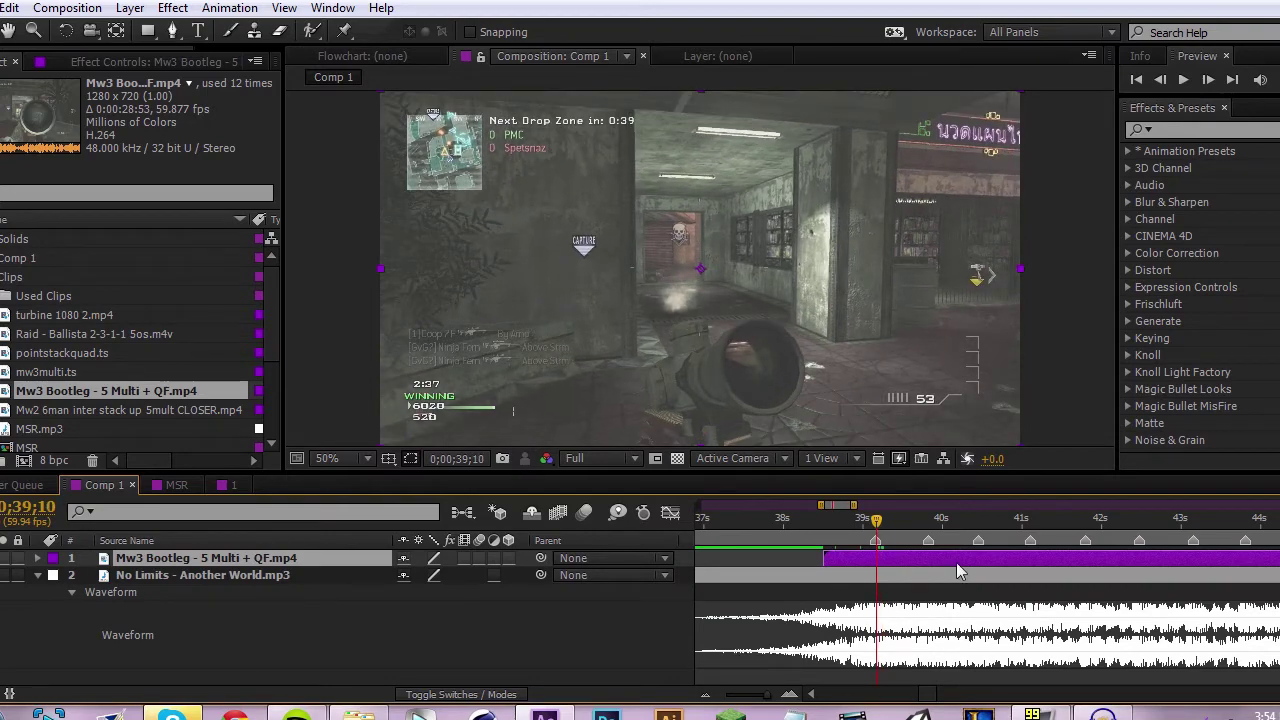
pyautogui.moveTo(1115, 566)
pyautogui.mouseDown()
pyautogui.moveTo(1161, 562)
pyautogui.moveTo(763, 587)
pyautogui.moveTo(850, 599)
pyautogui.moveTo(993, 572)
pyautogui.mouseUp()
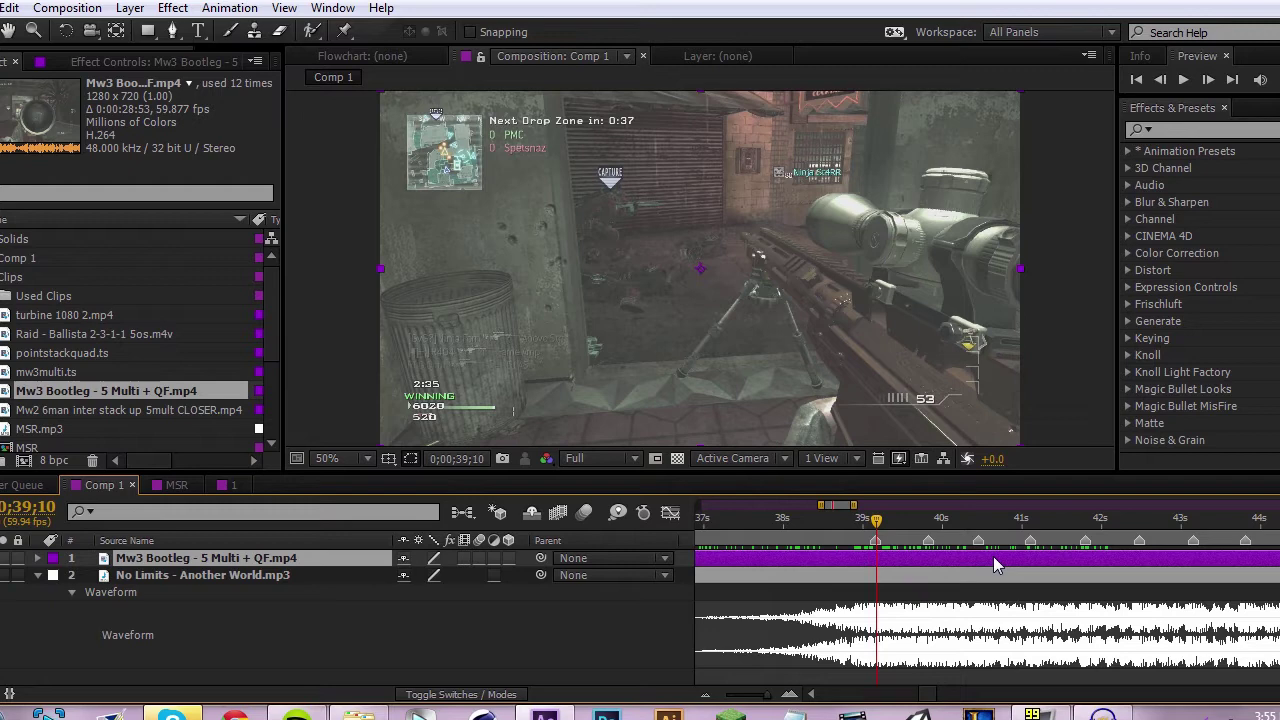
# Enable time remapping on the Mw3 Bootleg - 5 Multi + QF.mp4 layer and select its Time Remap property.
pyautogui.rightClick(993, 556)
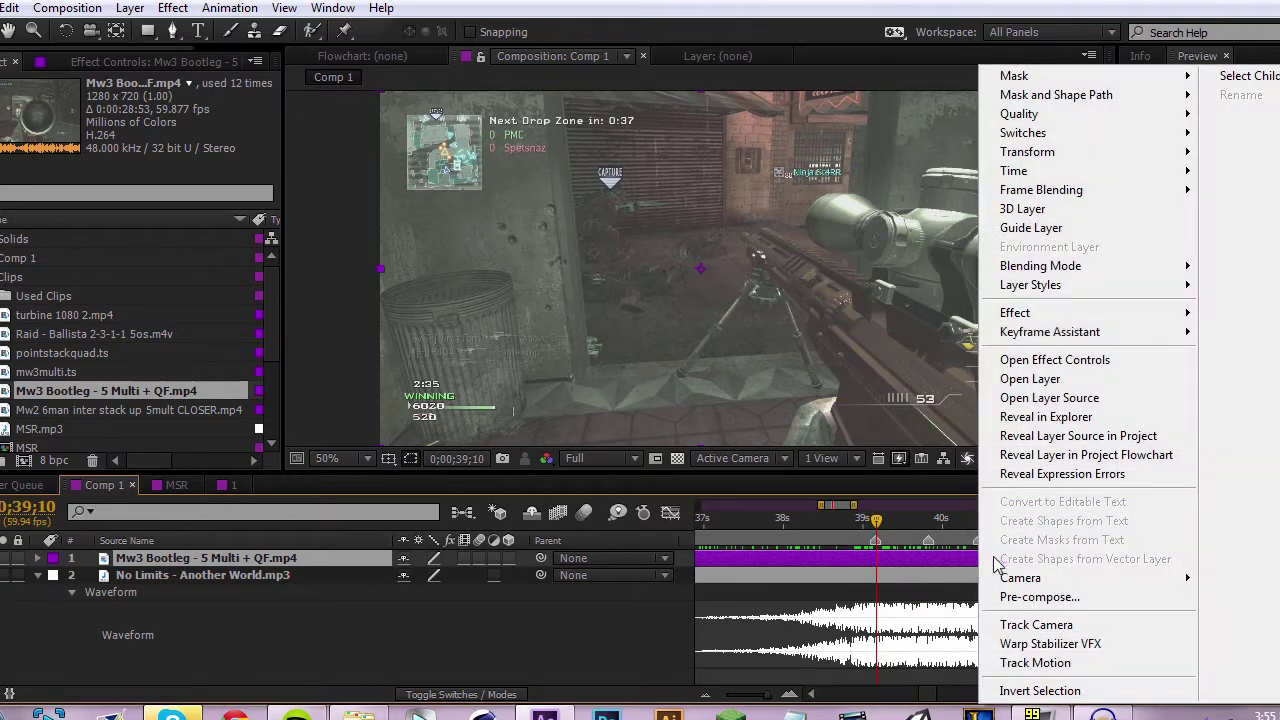
pyautogui.rightClick(927, 569)
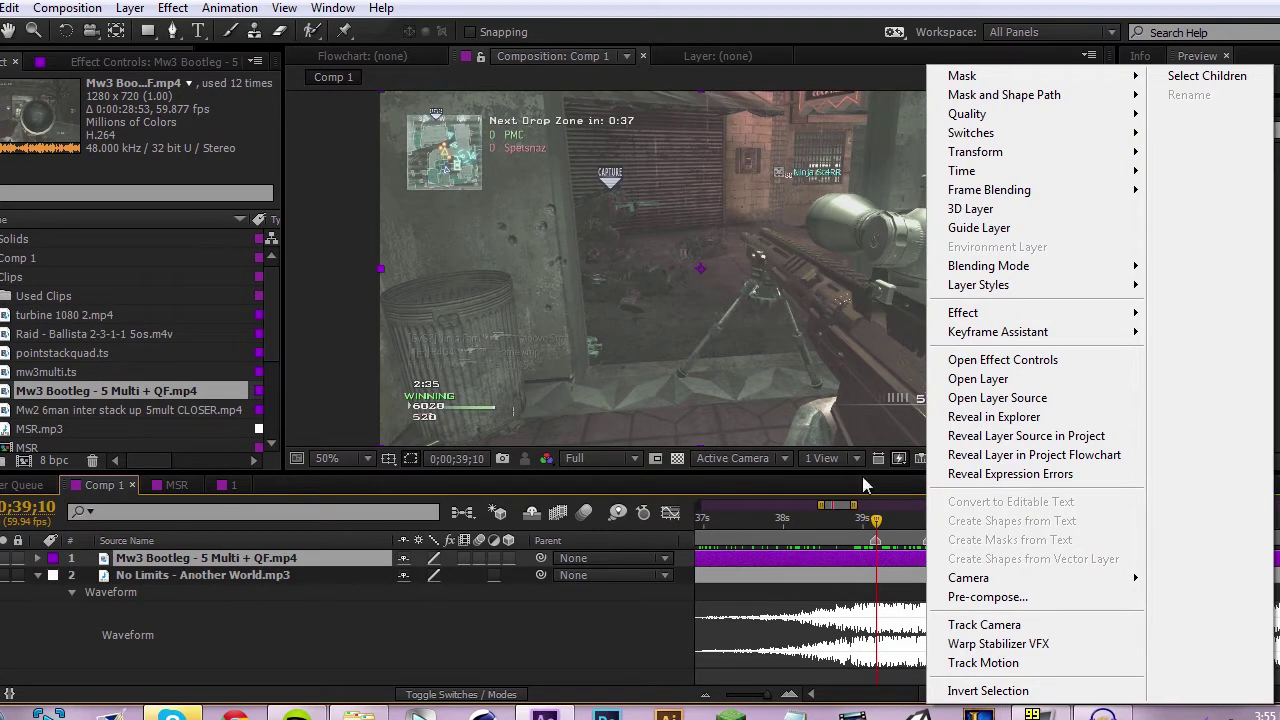
pyautogui.moveTo(962, 171)
pyautogui.click(878, 174)
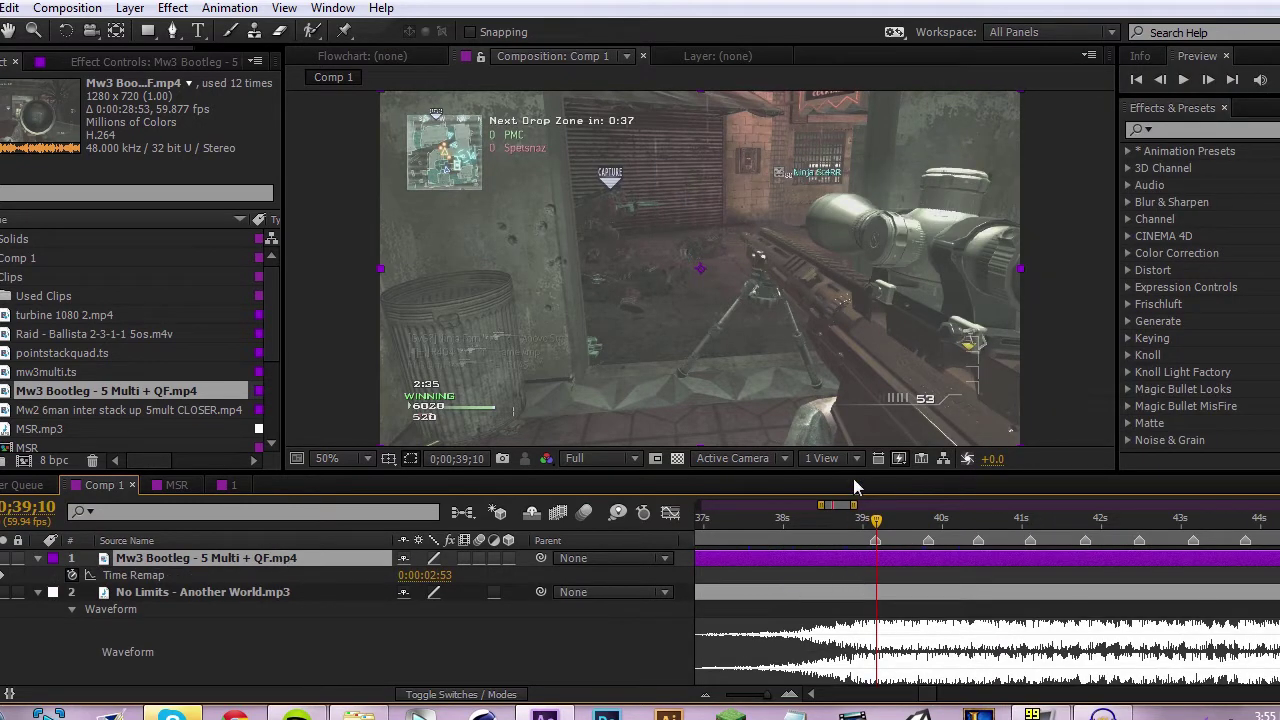
pyautogui.click(130, 575)
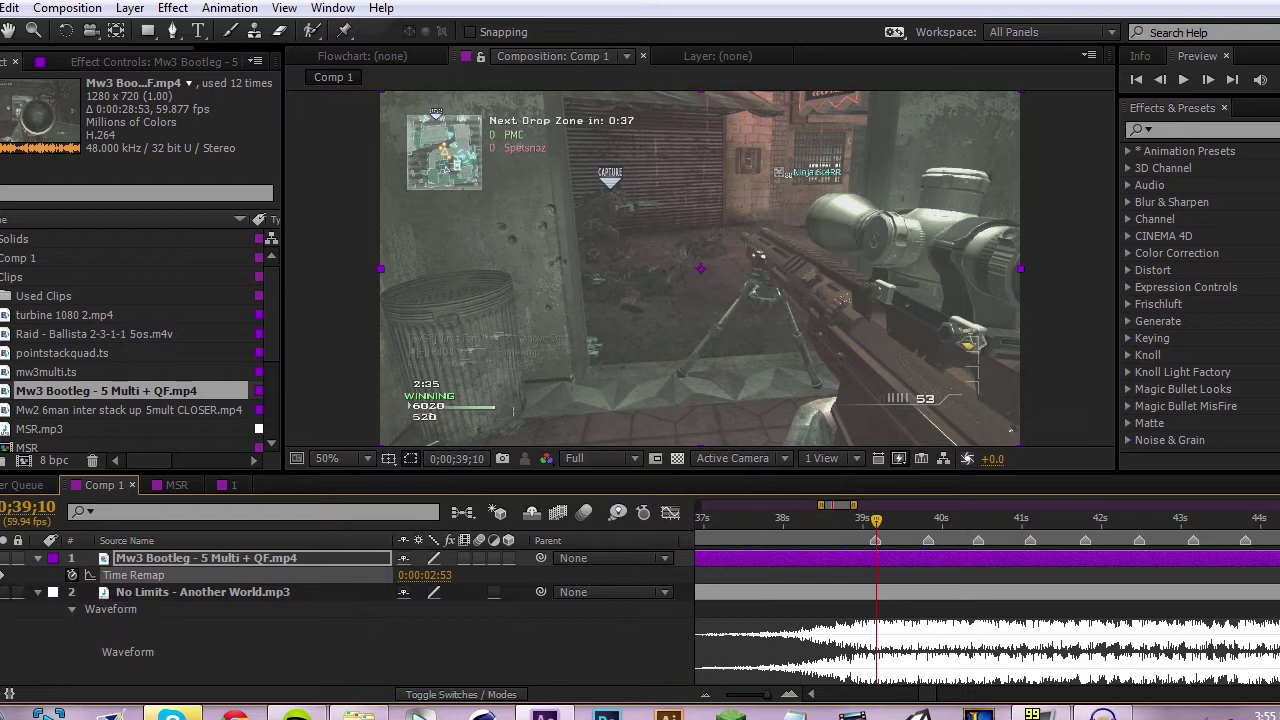
# Add Time Remap keyframes to the gameplay clip at about 0;00;40;02 and at 0;00;40;30.
pyautogui.moveTo(870, 539)
pyautogui.mouseDown()
pyautogui.moveTo(843, 540)
pyautogui.moveTo(857, 544)
pyautogui.mouseUp()
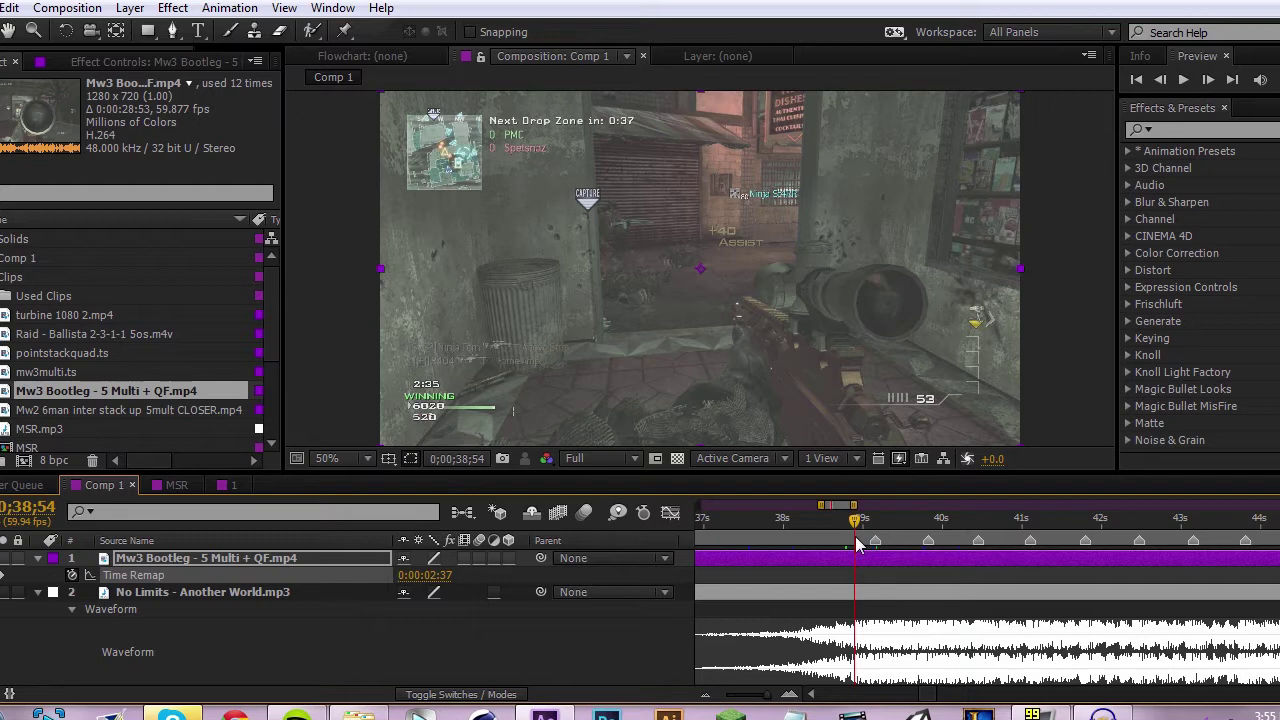
pyautogui.moveTo(857, 543); pyautogui.dragTo(842, 548)
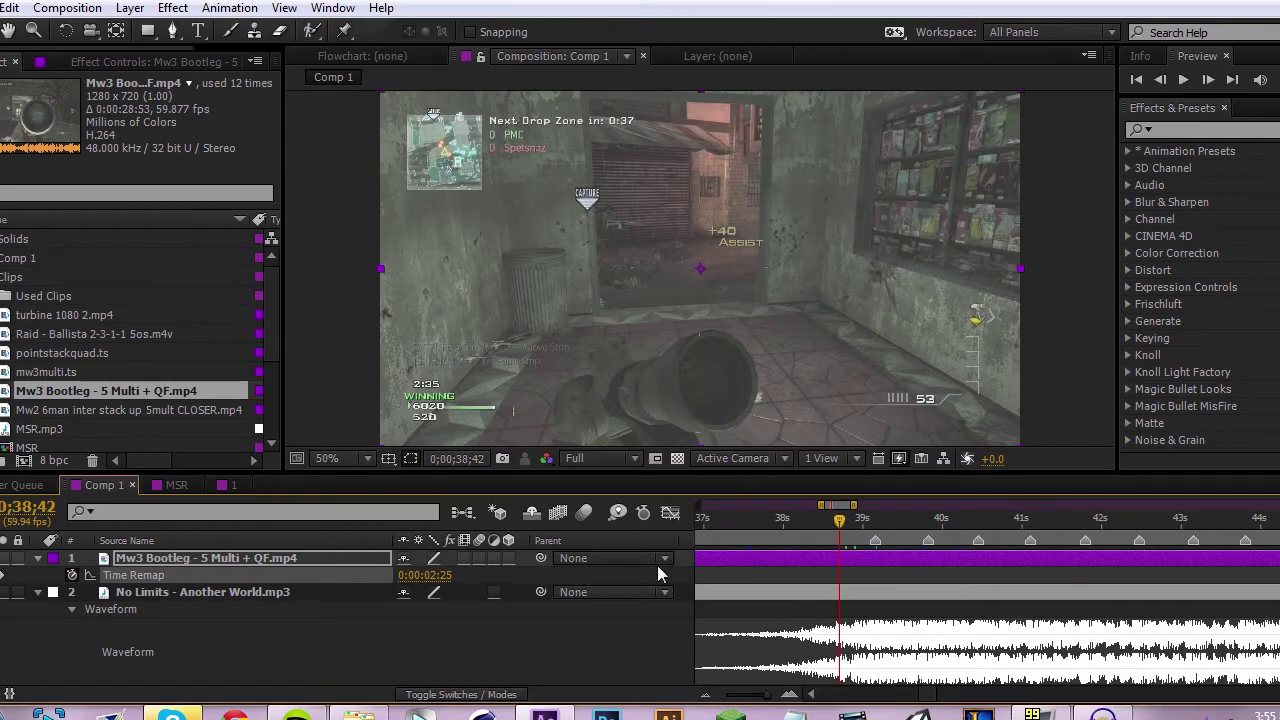
pyautogui.moveTo(850, 532); pyautogui.dragTo(949, 540)
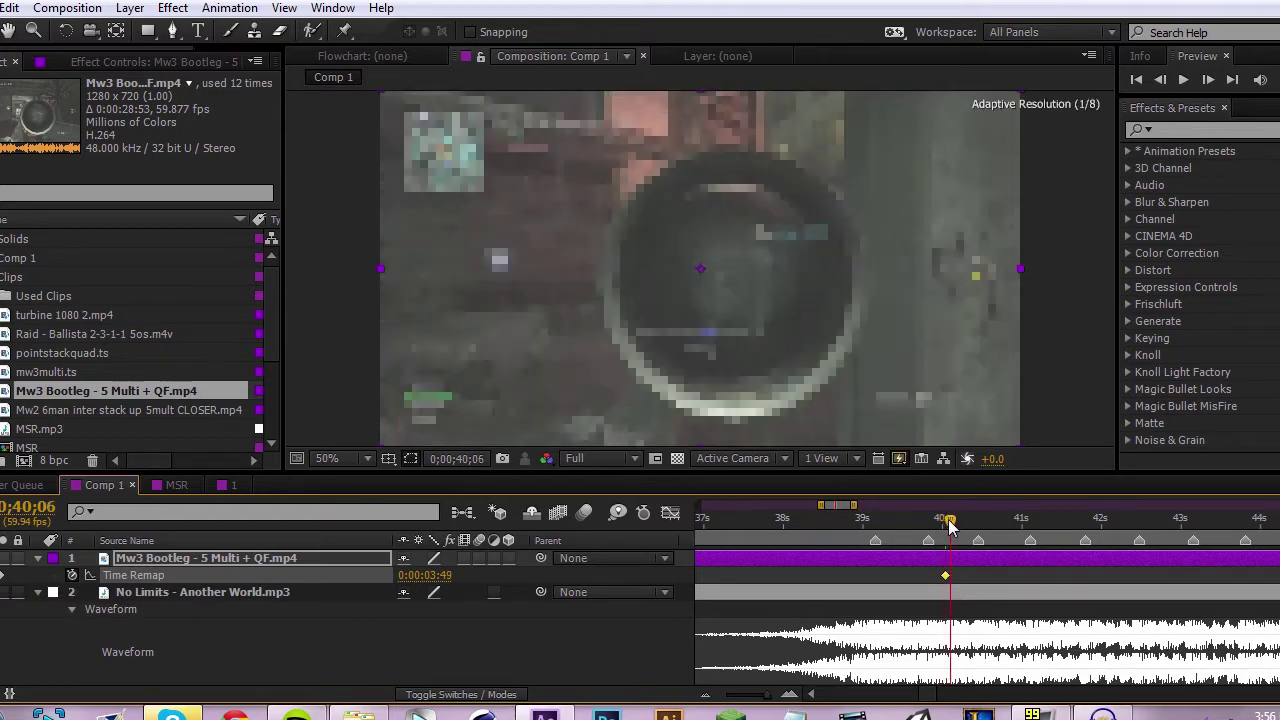
pyautogui.moveTo(946, 522); pyautogui.dragTo(982, 545)
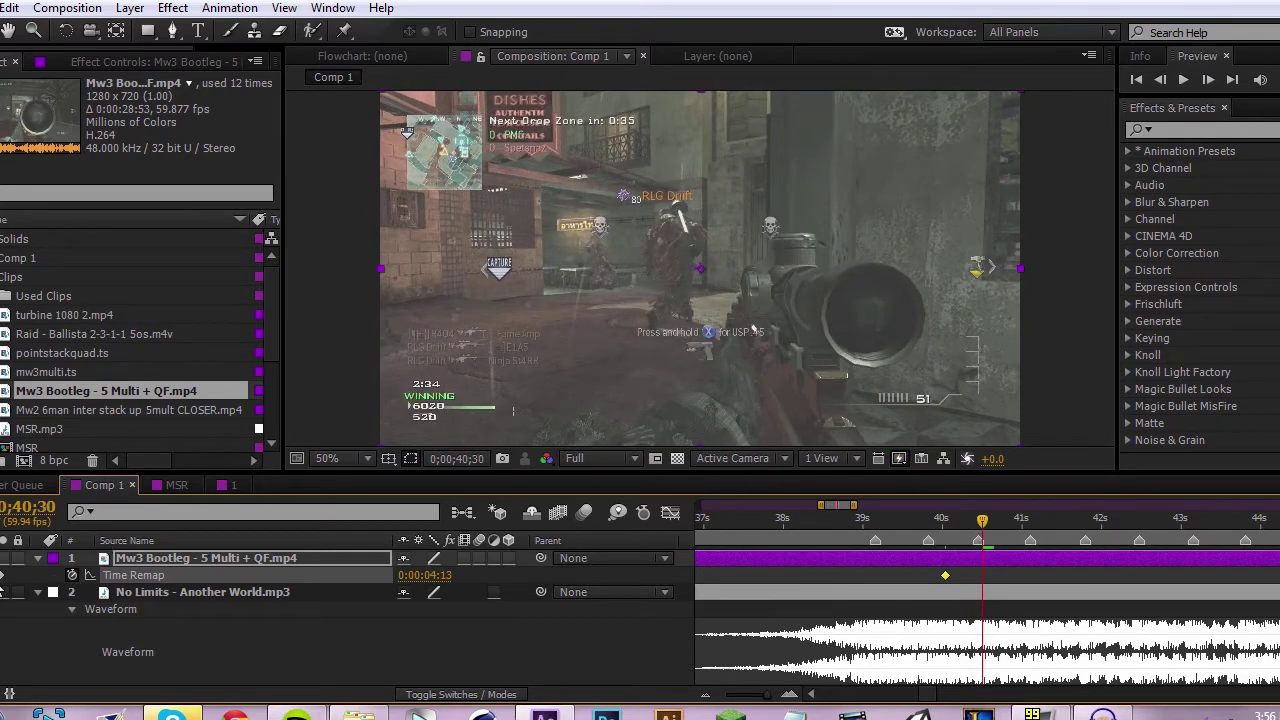
pyautogui.moveTo(1012, 575)
pyautogui.mouseDown()
pyautogui.moveTo(892, 587)
pyautogui.moveTo(1021, 583)
pyautogui.mouseUp()
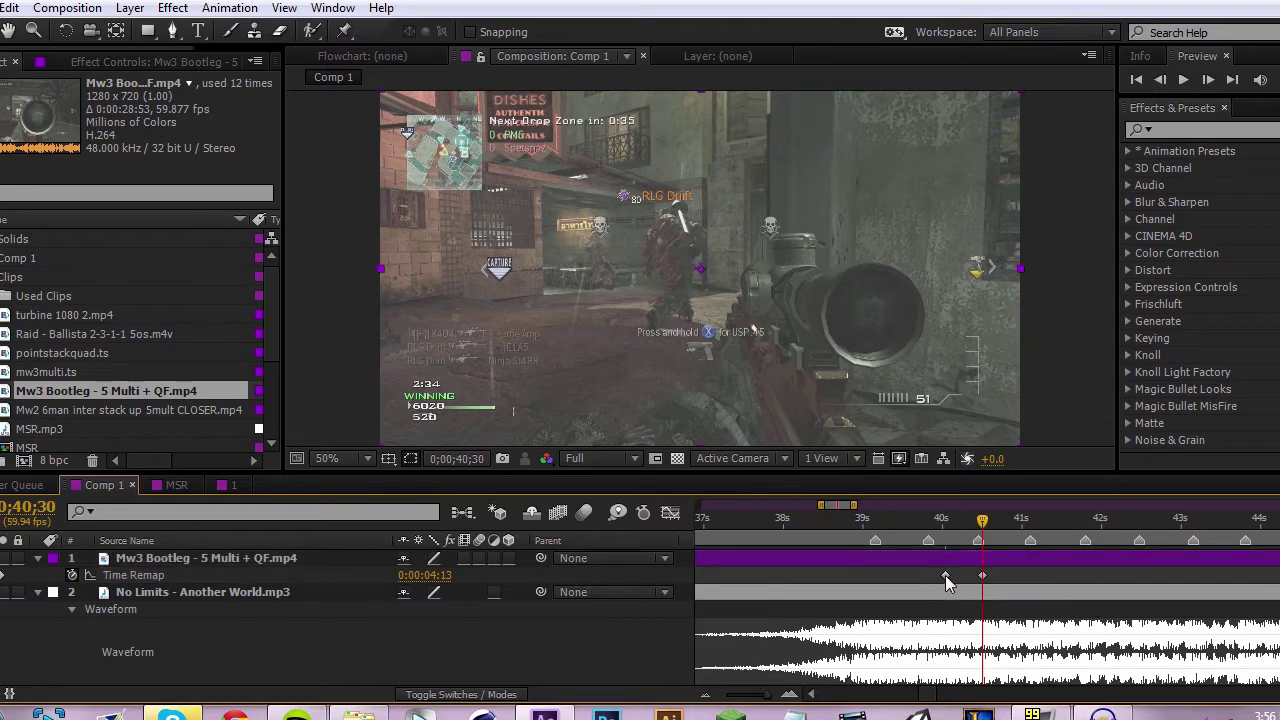
# Set the playhead to 0;00;40;20 between the keyframes and move the second Time Remap keyframe to 0;00;40;53 to slow that section.
pyautogui.click(946, 576)
pyautogui.click(964, 580)
pyautogui.moveTo(950, 540)
pyautogui.mouseDown()
pyautogui.moveTo(939, 538)
pyautogui.moveTo(986, 533)
pyautogui.moveTo(945, 533)
pyautogui.moveTo(982, 549)
pyautogui.moveTo(971, 549)
pyautogui.mouseUp()
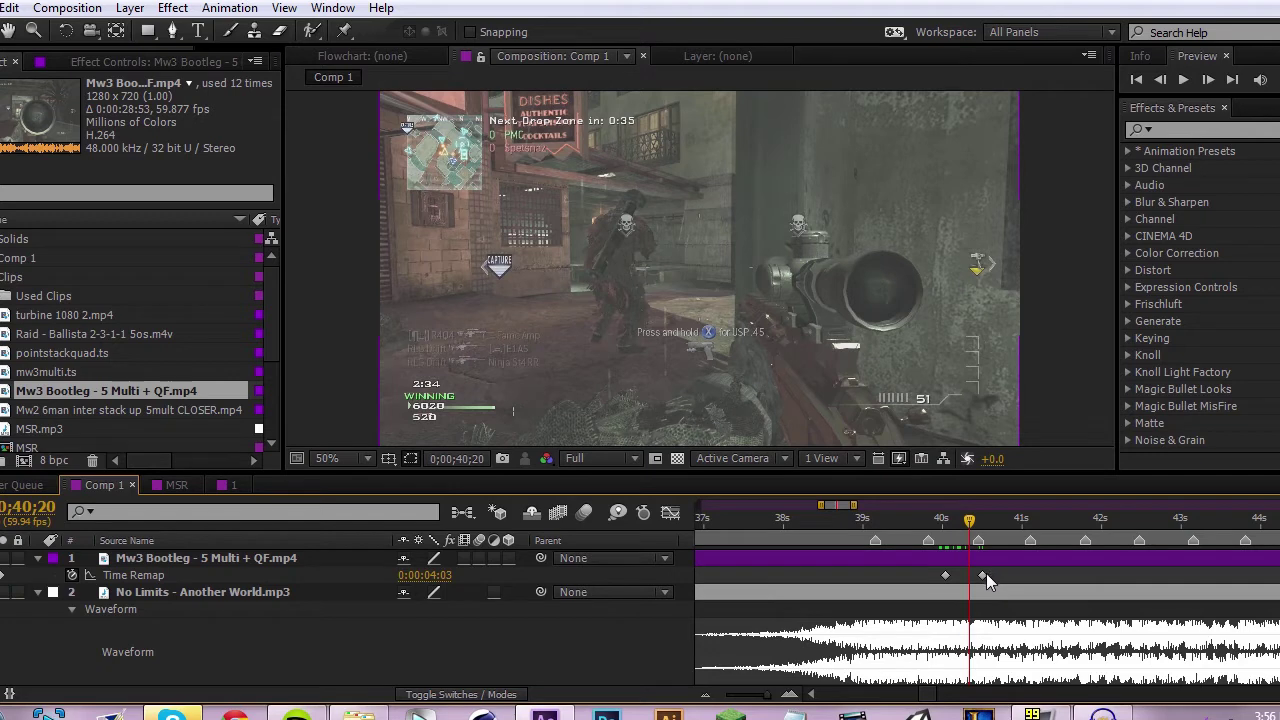
pyautogui.moveTo(983, 584)
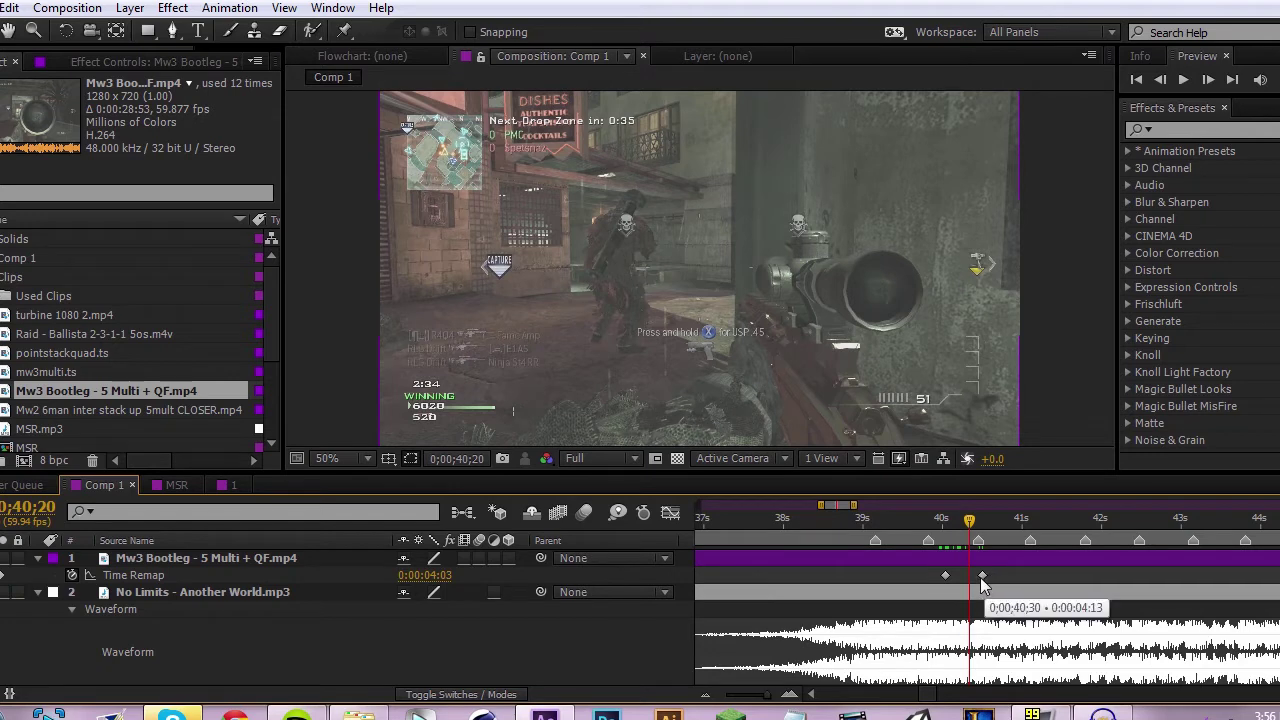
pyautogui.rightClick(981, 577)
pyautogui.click(960, 582)
pyautogui.click(984, 576)
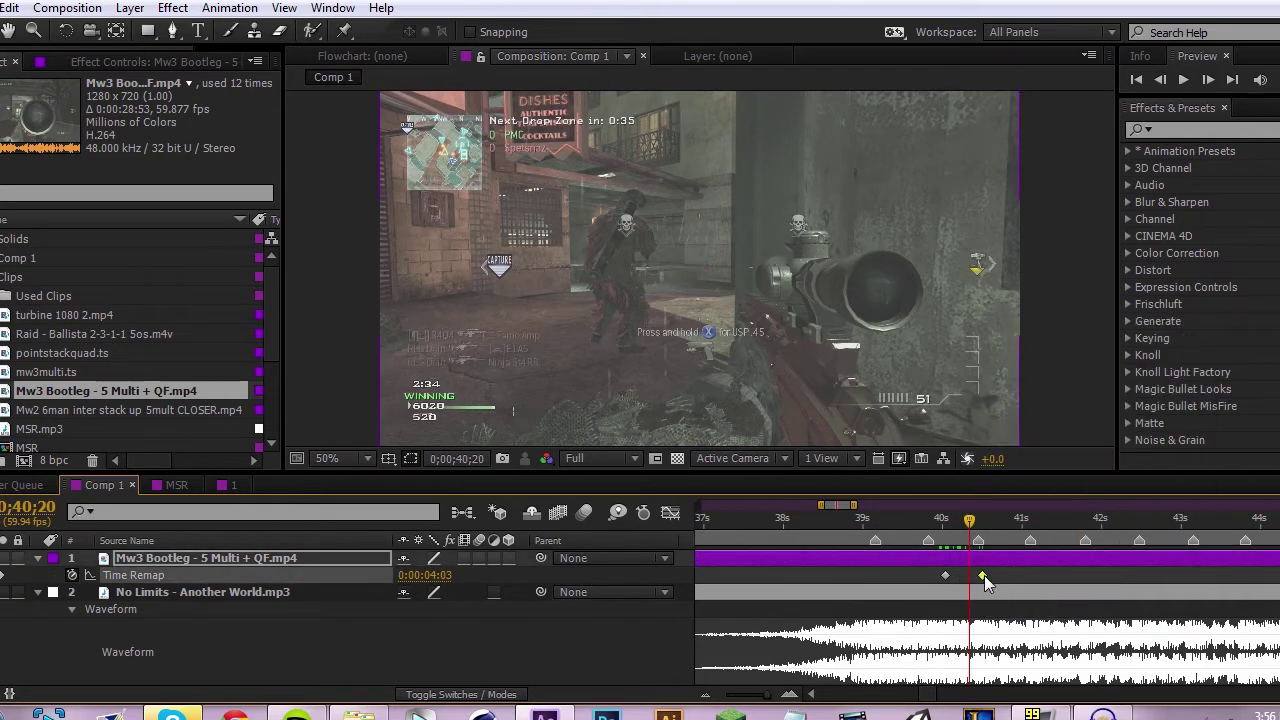
pyautogui.moveTo(984, 575); pyautogui.dragTo(1014, 577)
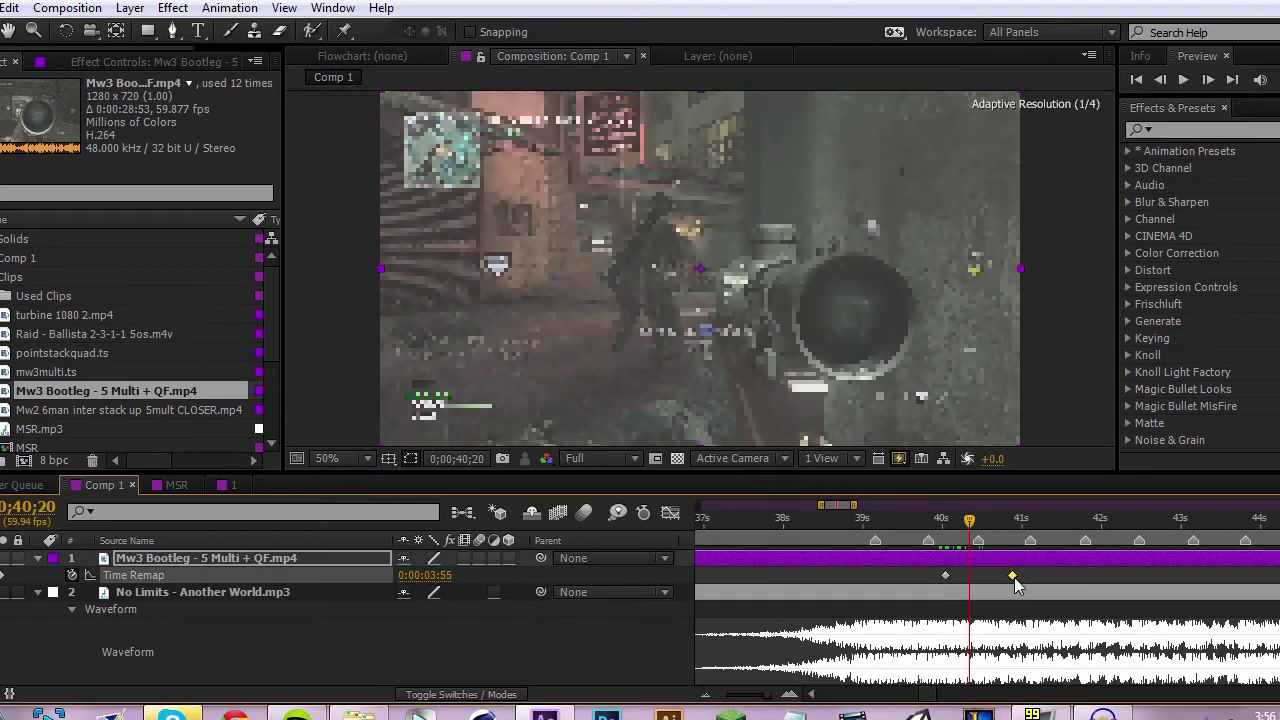
pyautogui.moveTo(1014, 577)
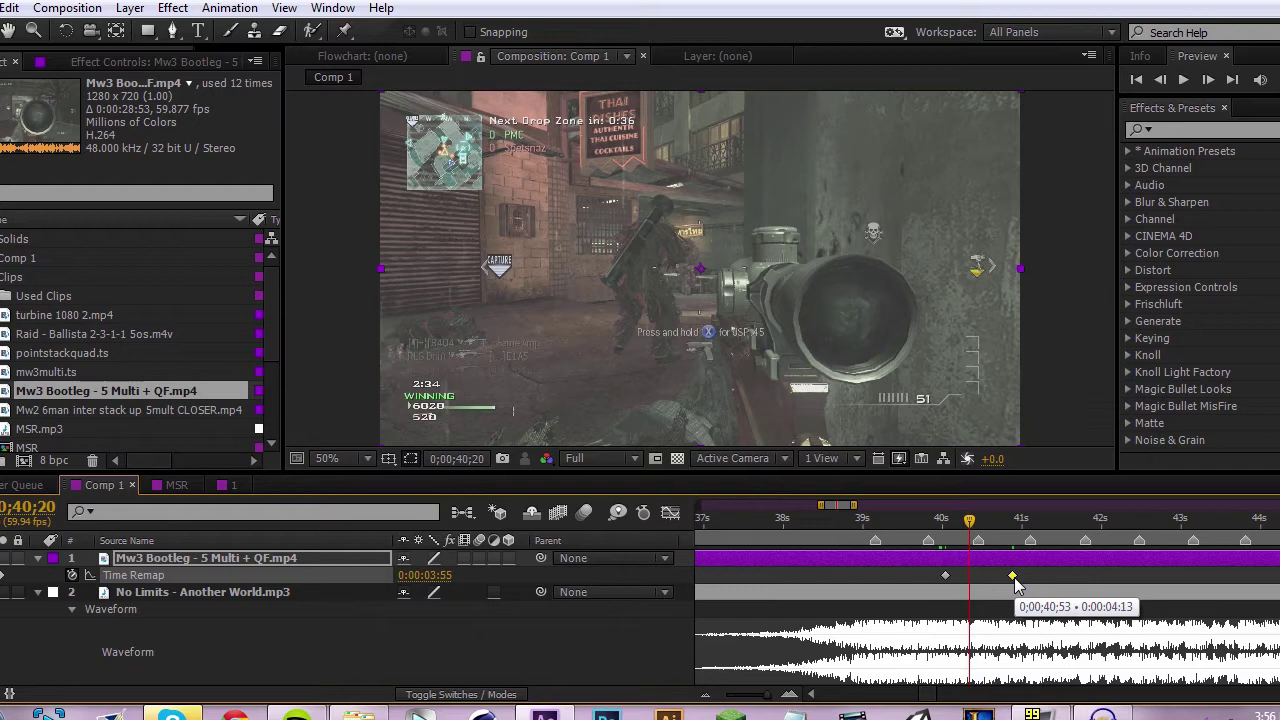
# Slide the gameplay clip with its Time Remap keyframes about two seconds earlier and preview the slowed section from 0;00;38;09.
pyautogui.moveTo(1014, 577); pyautogui.dragTo(961, 585)
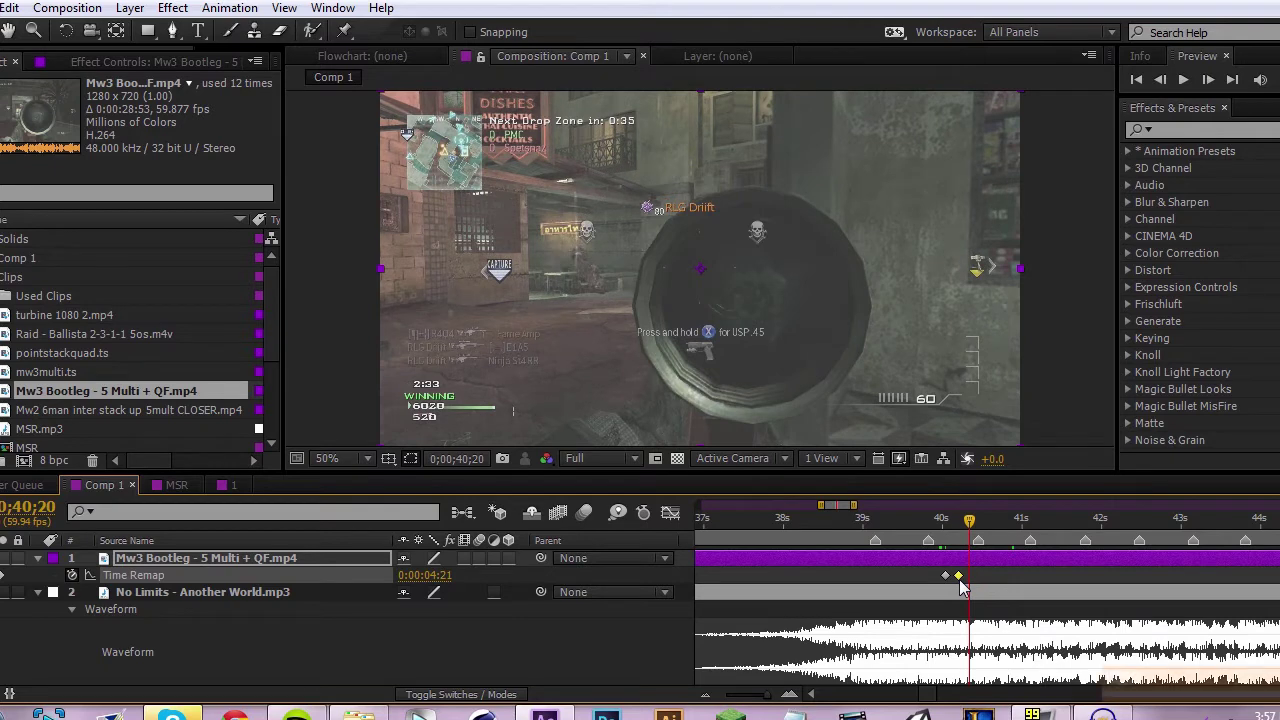
pyautogui.moveTo(960, 585); pyautogui.dragTo(895, 573)
pyautogui.moveTo(781, 525); pyautogui.dragTo(796, 540)
pyautogui.click(1276, 108)
pyautogui.click(1277, 80)
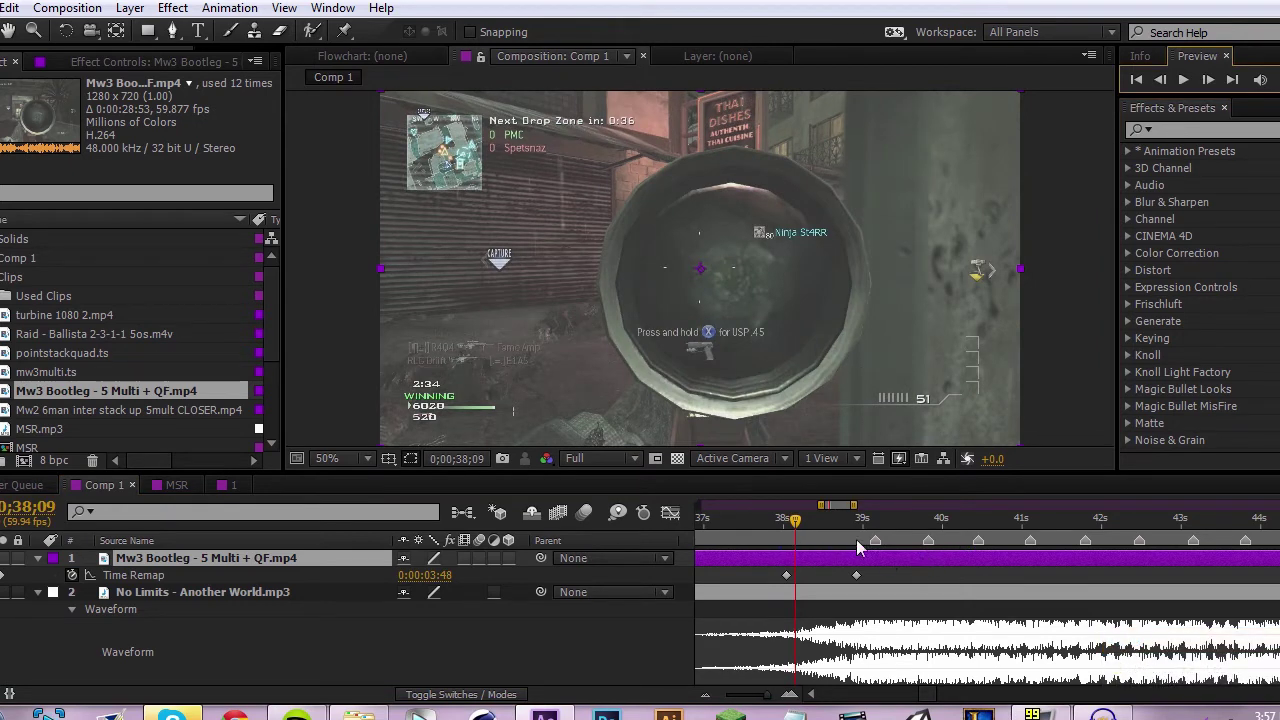
pyautogui.press('KP_0')
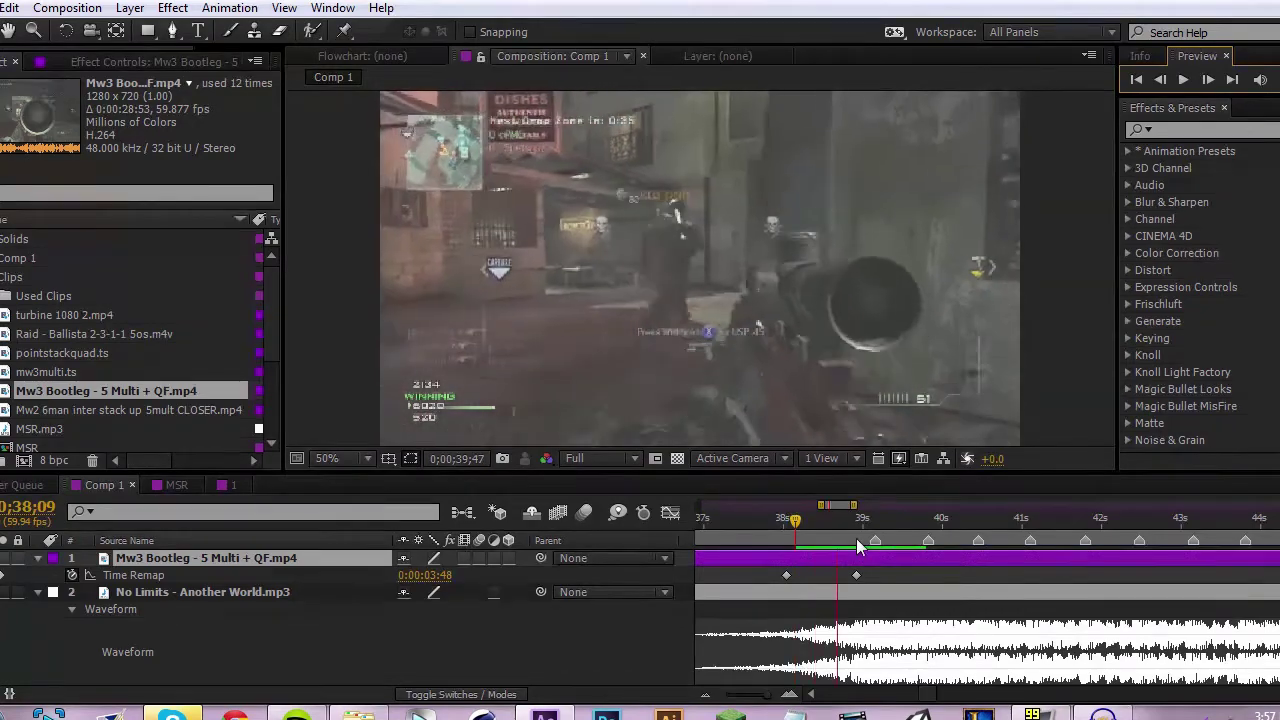
# Step frame by frame around the shot in the gameplay clip and add a Time Remap keyframe at 0;00;39;12.
pyautogui.click(830, 527)
pyautogui.moveTo(830, 527); pyautogui.dragTo(878, 585)
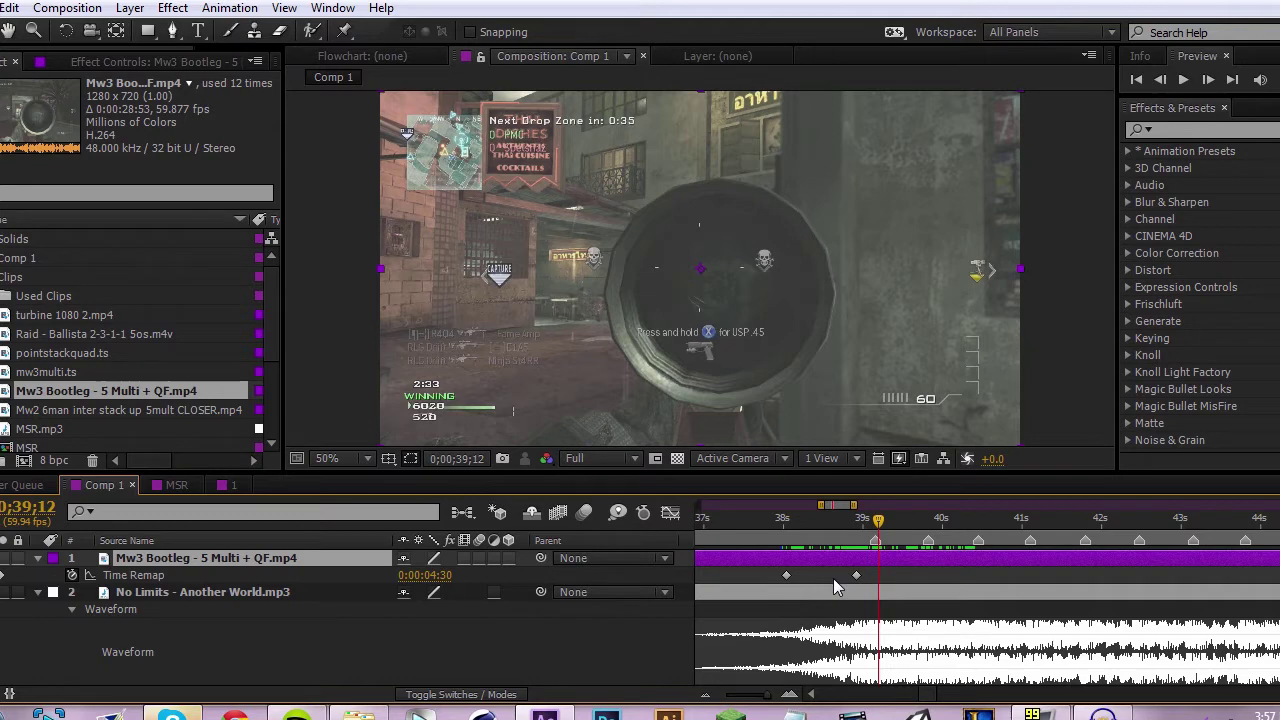
pyautogui.moveTo(878, 522); pyautogui.dragTo(870, 533)
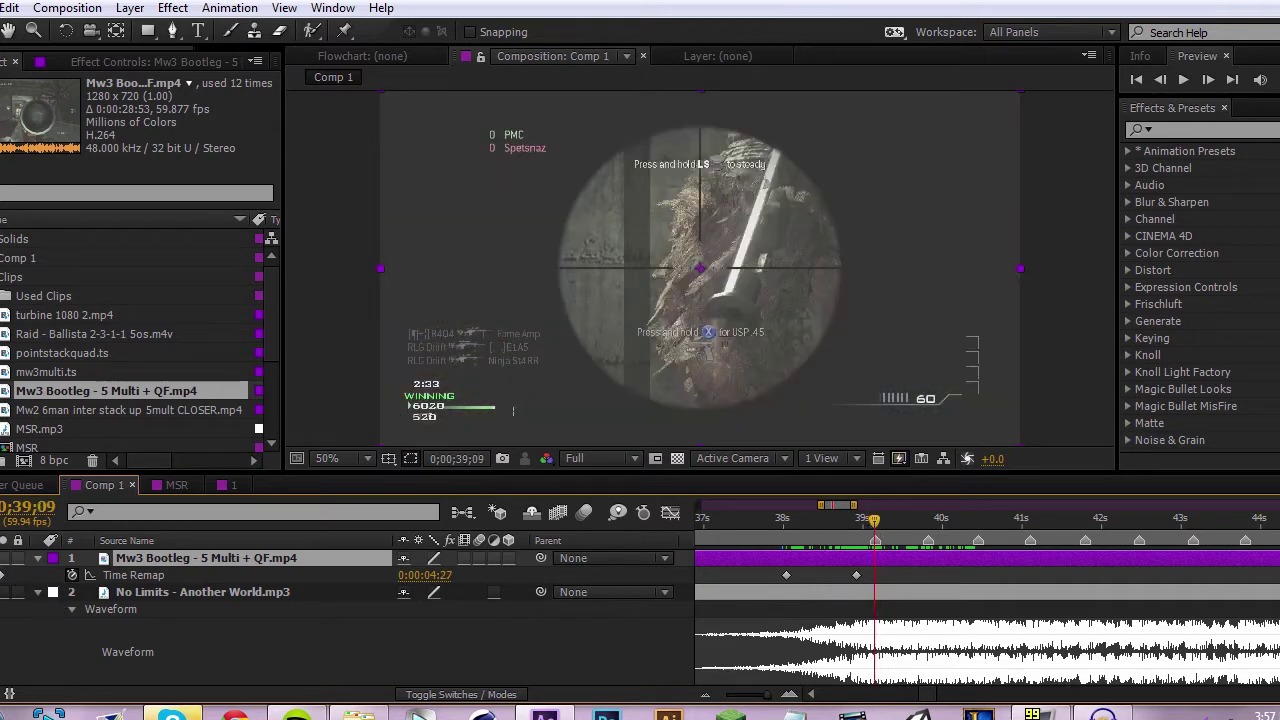
pyautogui.press('pagedown')
pyautogui.press('pagedown')
pyautogui.press('pagedown')
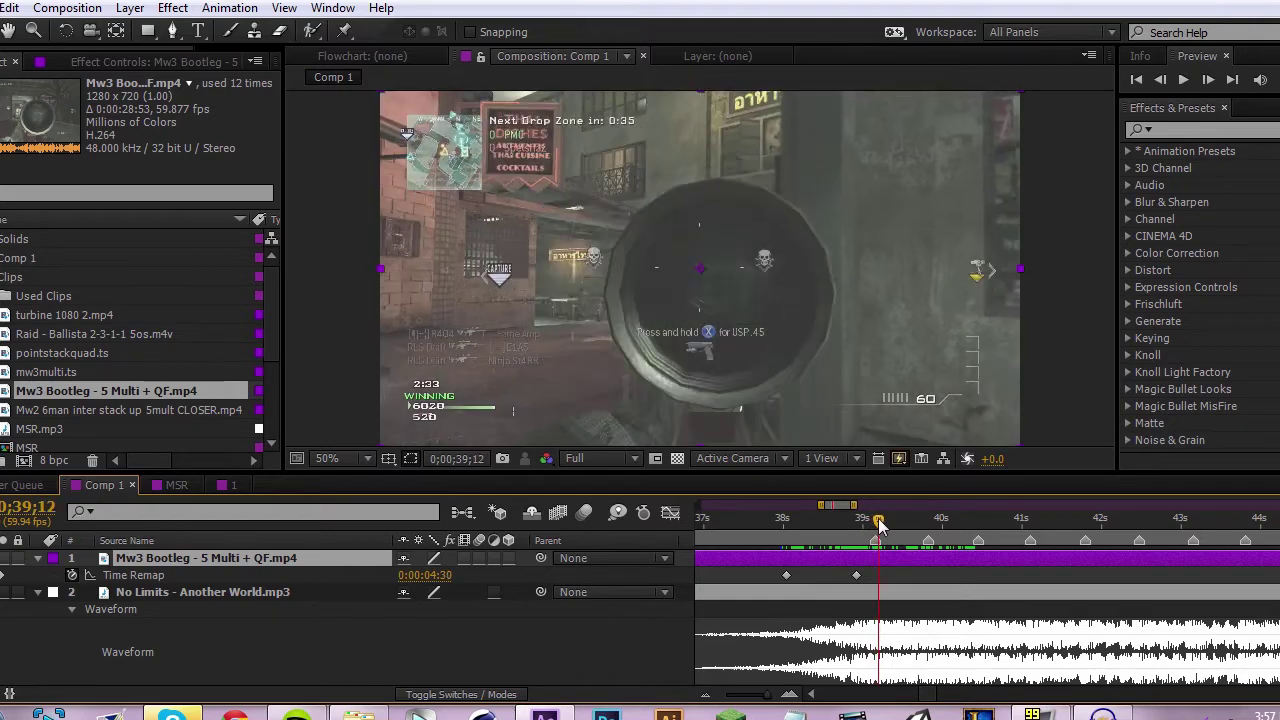
pyautogui.click(1, 575)
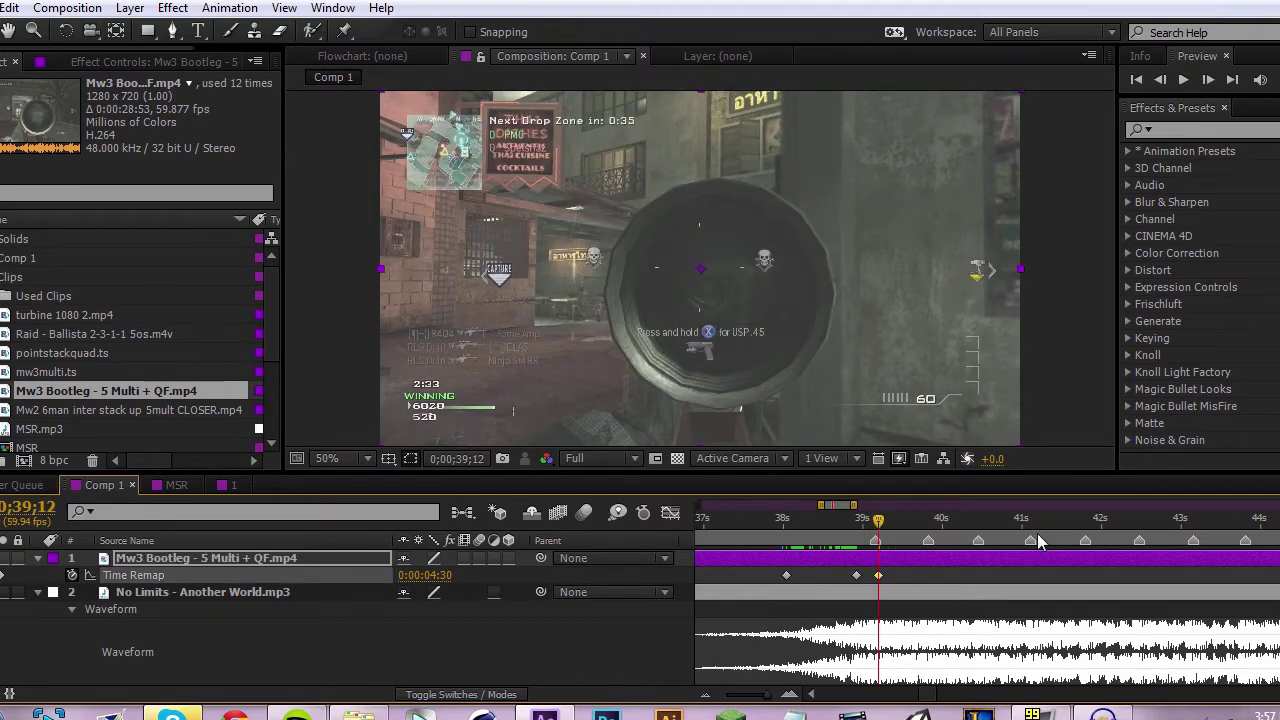
# Add a Time Remap keyframe at 0;00;39;36, shift it slightly later, and add another at 0;00;39;46.
pyautogui.moveTo(878, 524); pyautogui.dragTo(910, 533)
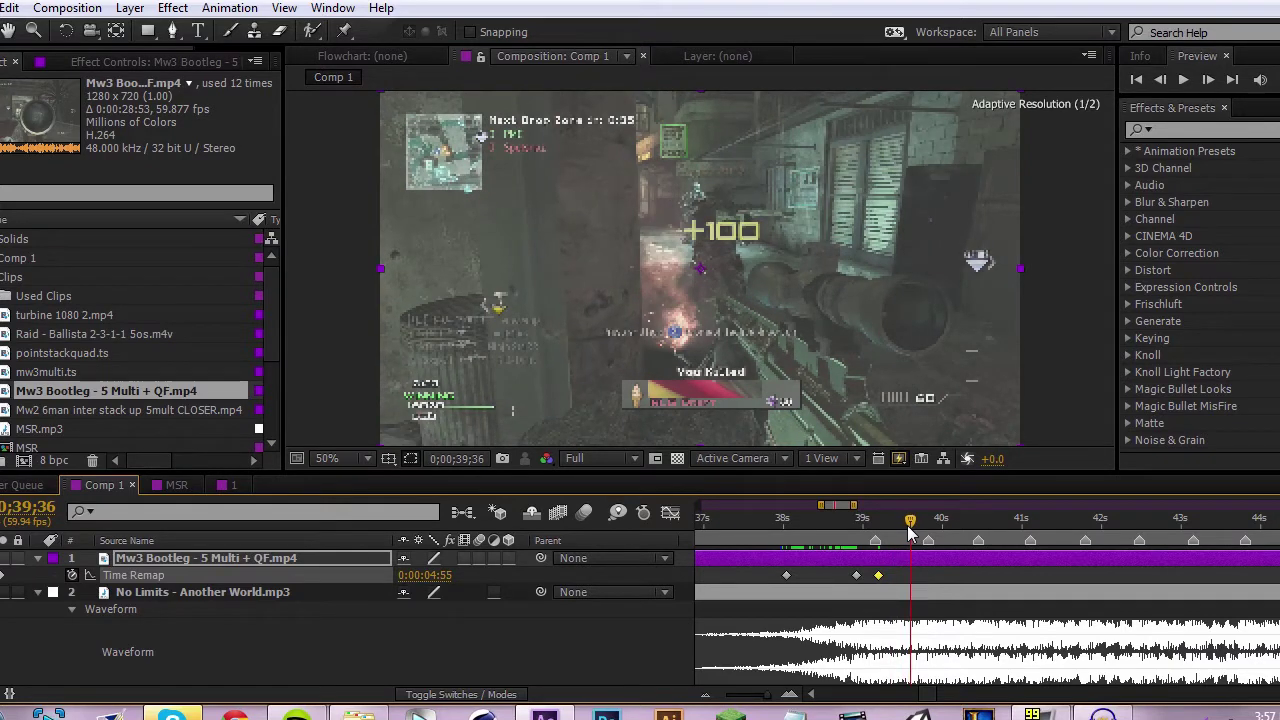
pyautogui.click(1, 575)
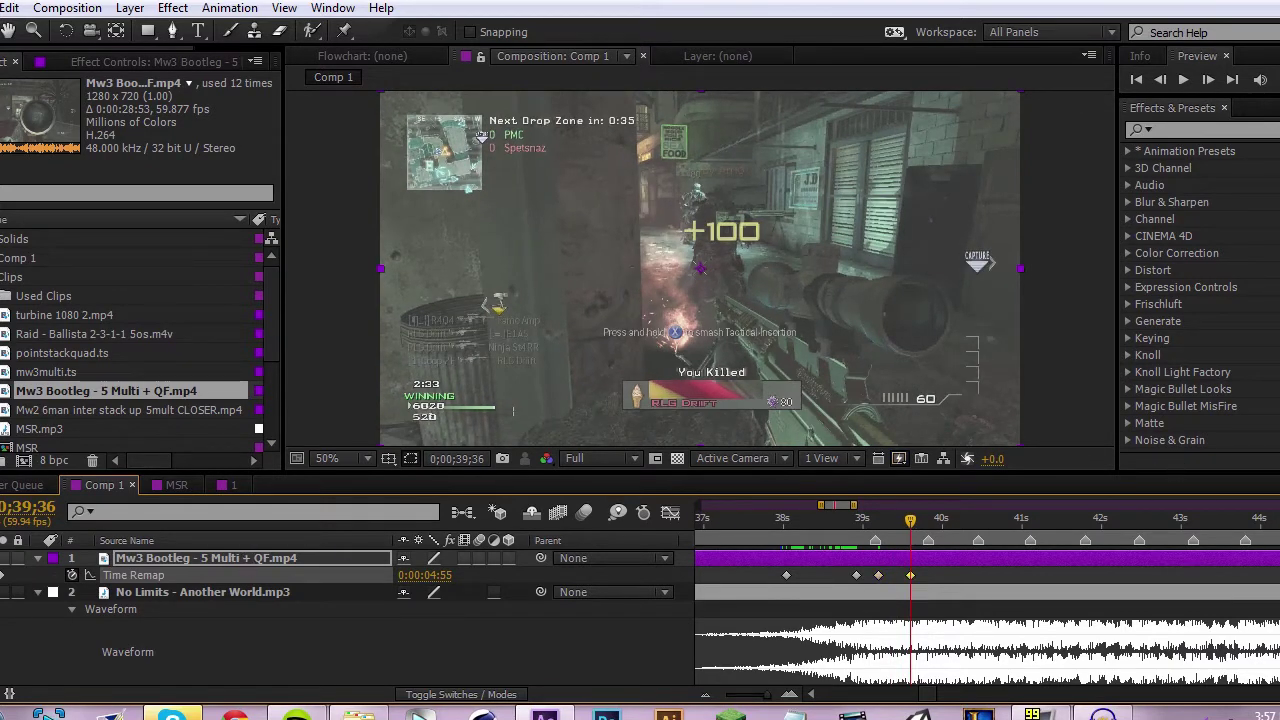
pyautogui.moveTo(913, 575); pyautogui.dragTo(919, 575)
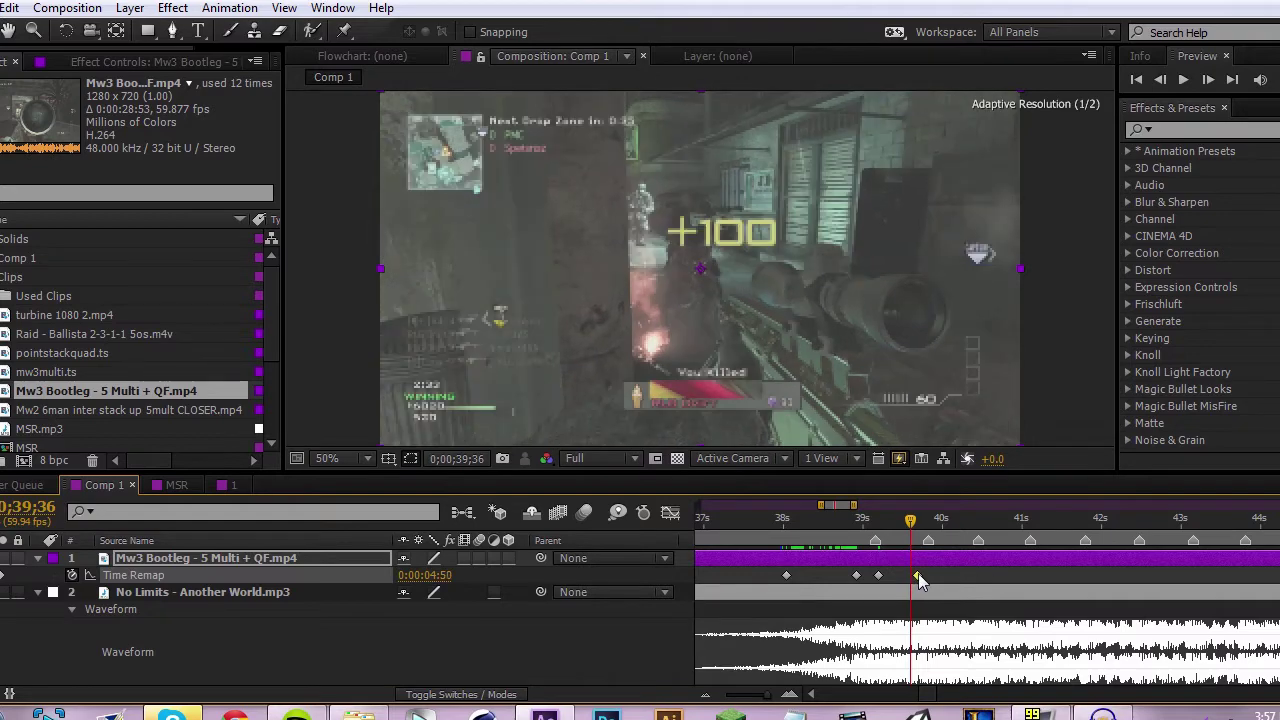
pyautogui.click(910, 522)
pyautogui.moveTo(910, 530); pyautogui.dragTo(922, 540)
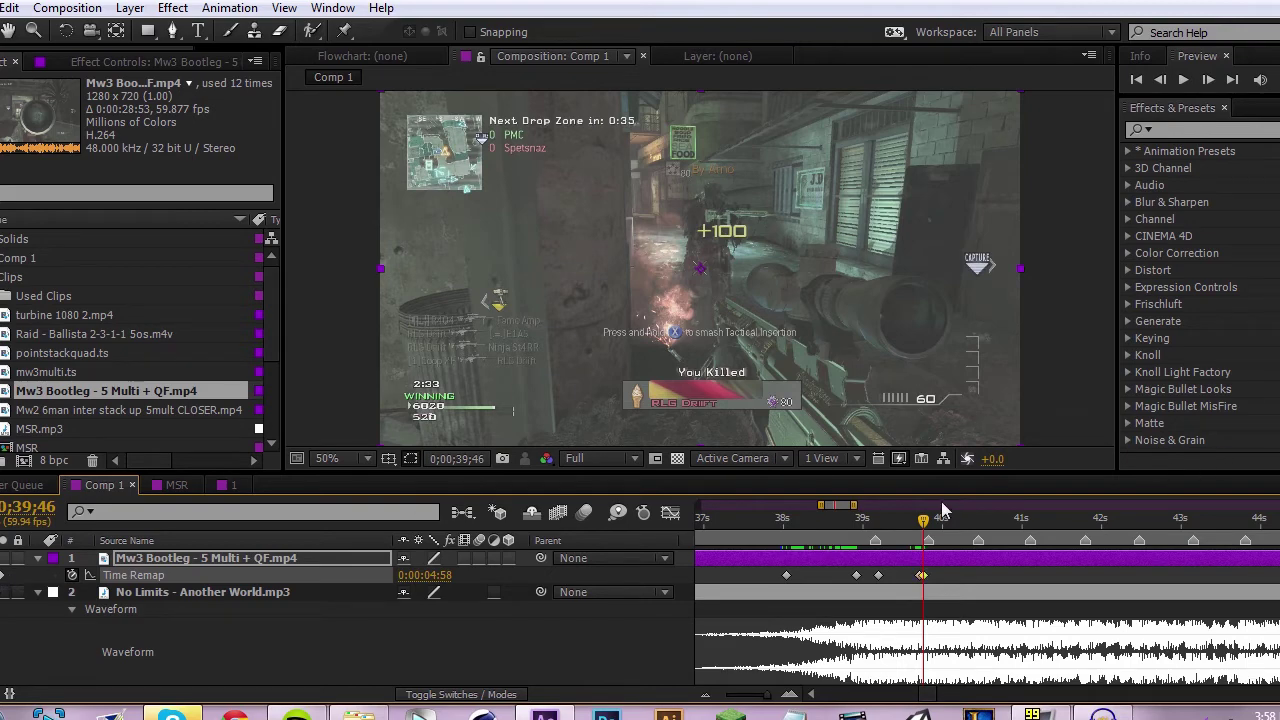
# Add a Time Remap keyframe at 0;00;40;10 and move it earlier to about 0;00;39;57.
pyautogui.moveTo(925, 520); pyautogui.dragTo(956, 541)
pyautogui.click(1, 575)
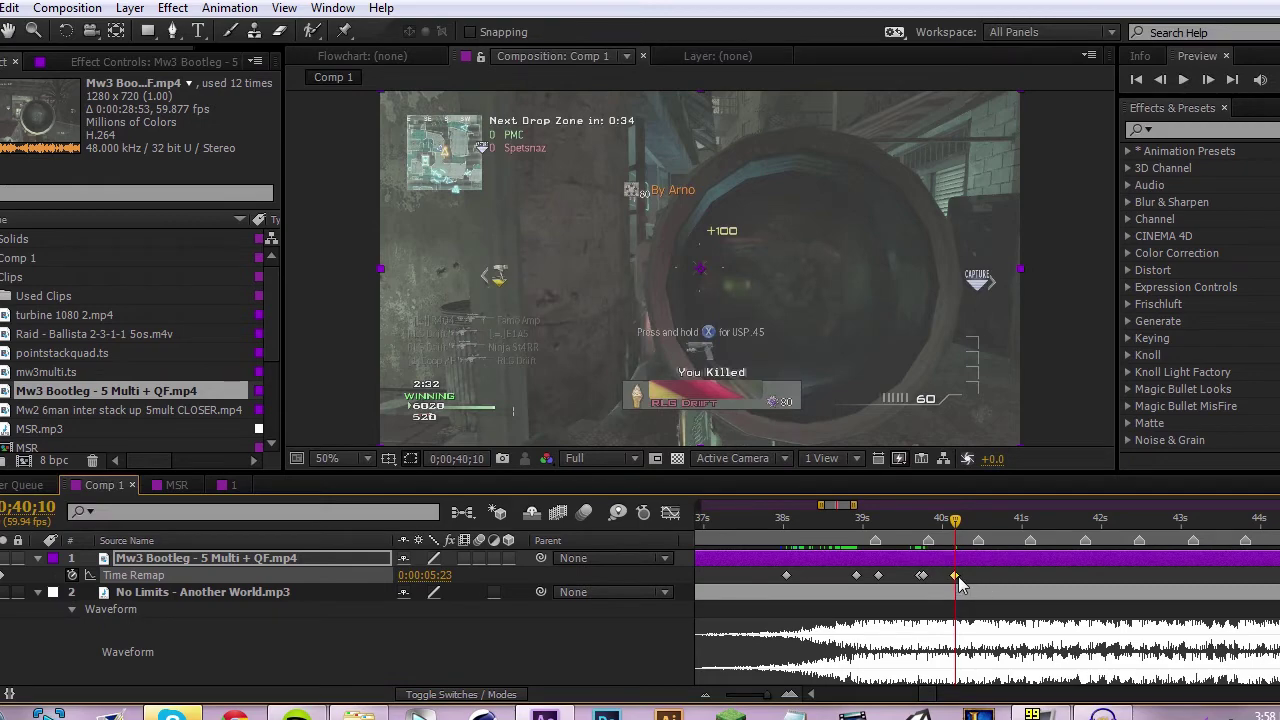
pyautogui.moveTo(957, 578); pyautogui.dragTo(941, 577)
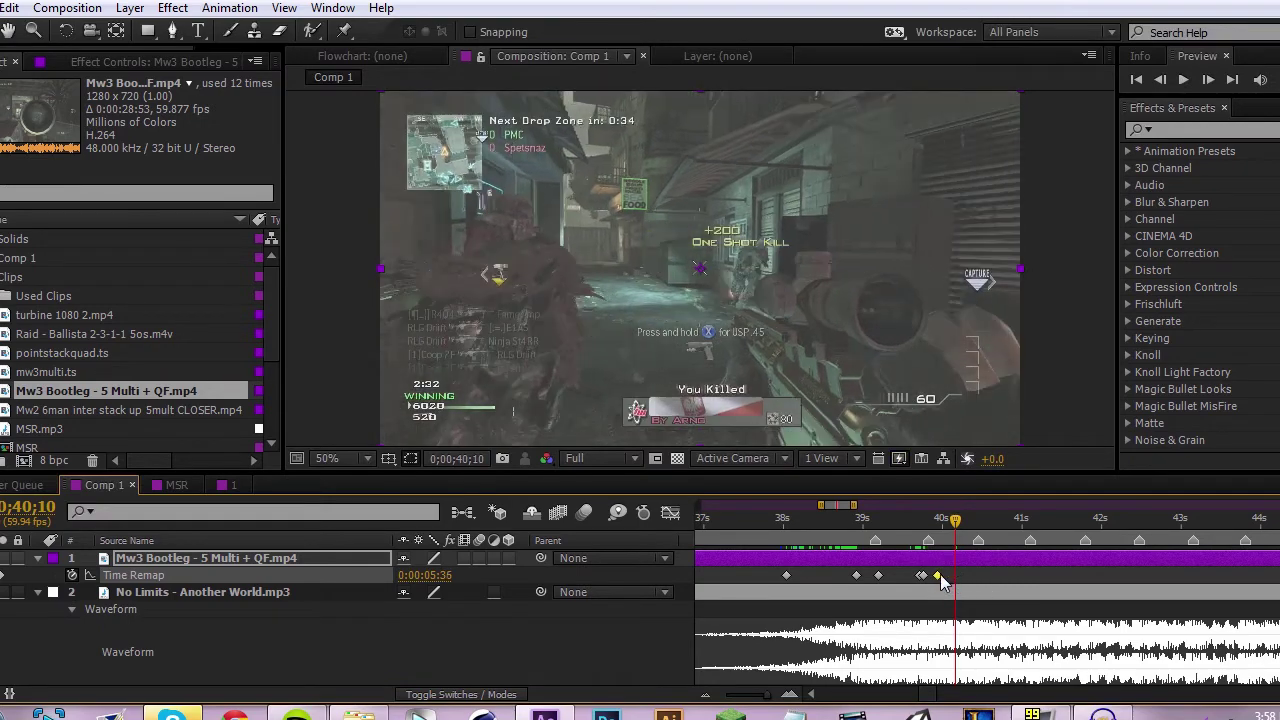
# Preview the retimed clip from 0;00;38;14 and delete the three Time Remap keyframes after 0;00;39;12.
pyautogui.moveTo(897, 540); pyautogui.dragTo(801, 551)
pyautogui.press('KP_0')
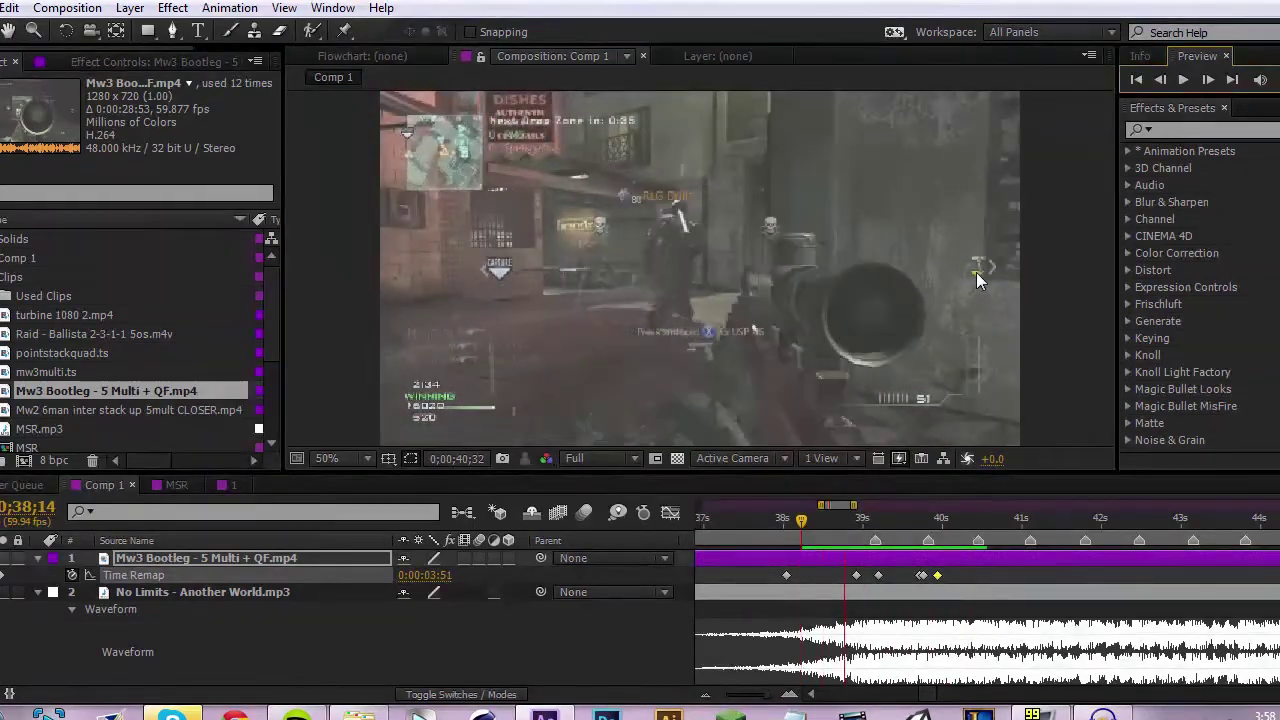
pyautogui.press('space')
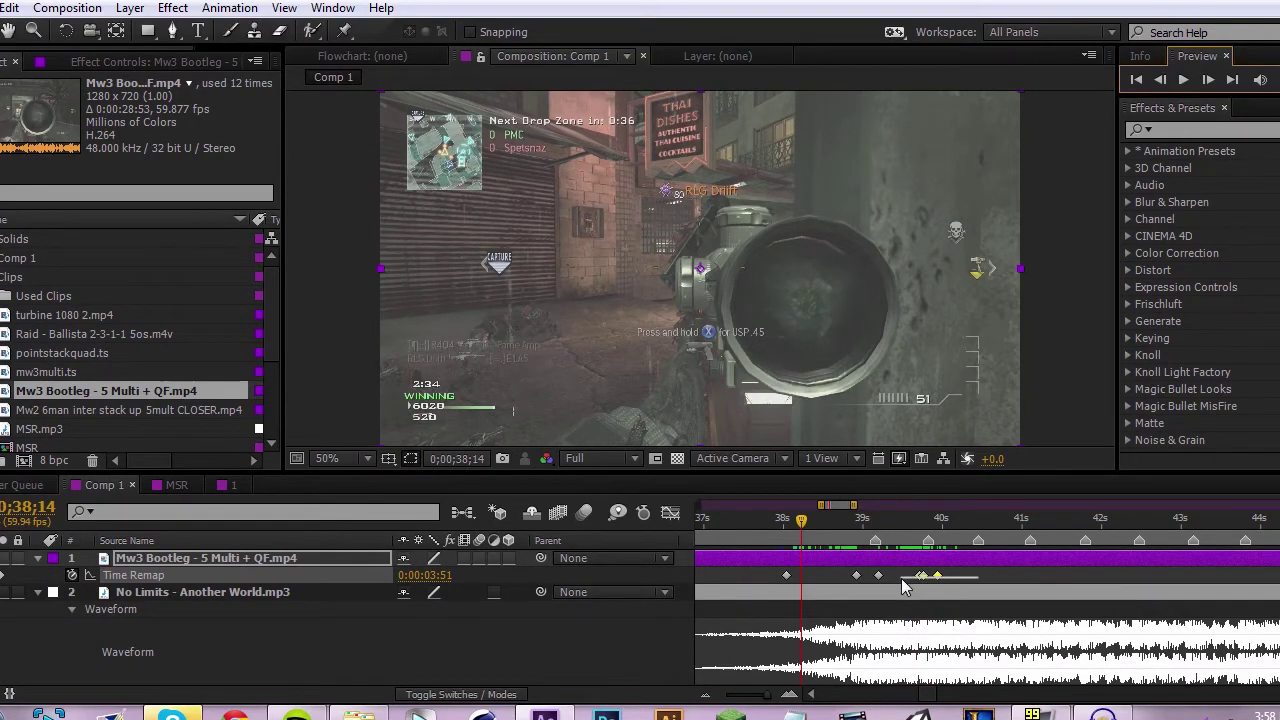
pyautogui.moveTo(903, 586); pyautogui.dragTo(909, 568)
pyautogui.press('Delete')
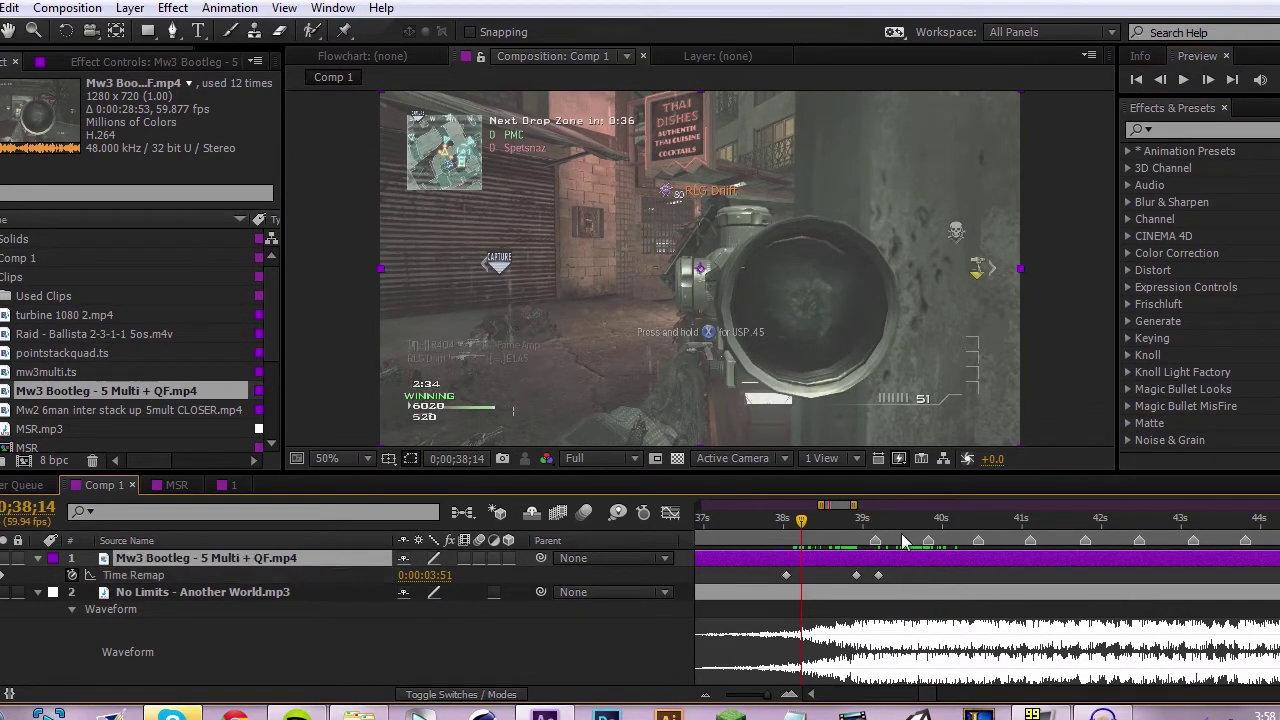
# Add a Time Remap keyframe to the gameplay clip at 0;00;39;39 and move it later to about 0;00;40;02.
pyautogui.press('space')
pyautogui.moveTo(884, 540); pyautogui.dragTo(912, 557)
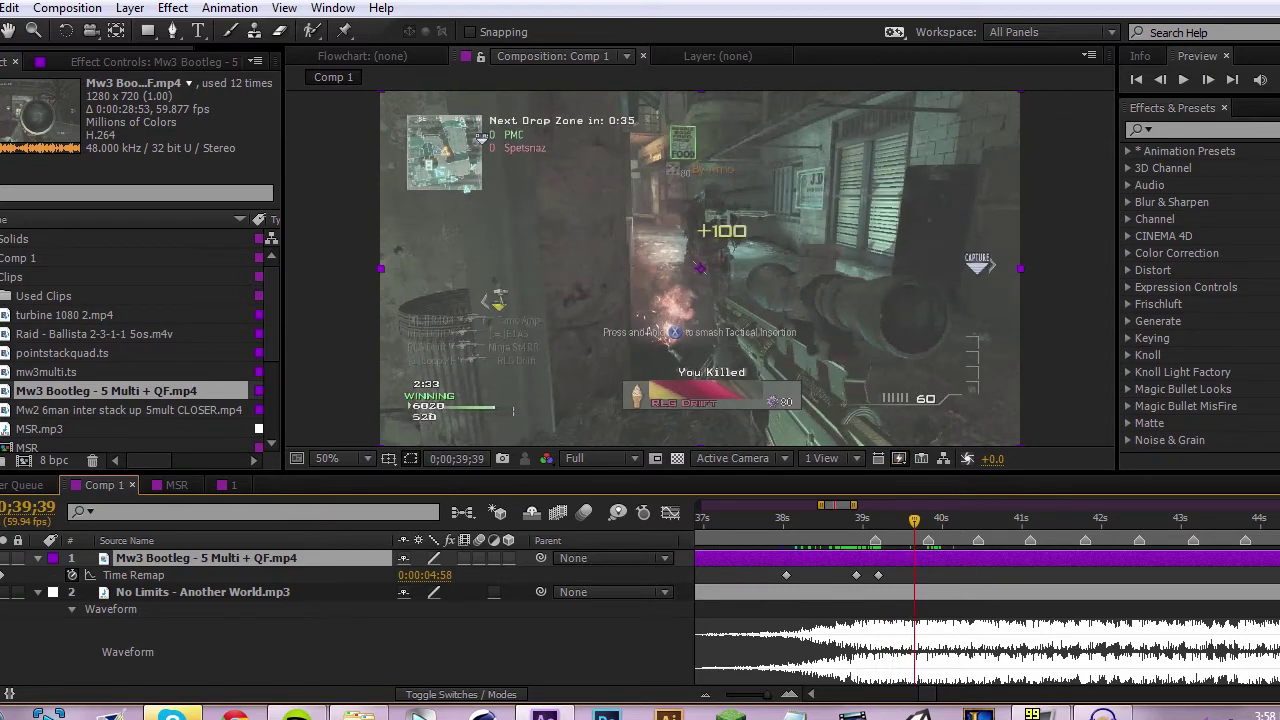
pyautogui.hotkey('alt', 'shift', 't')
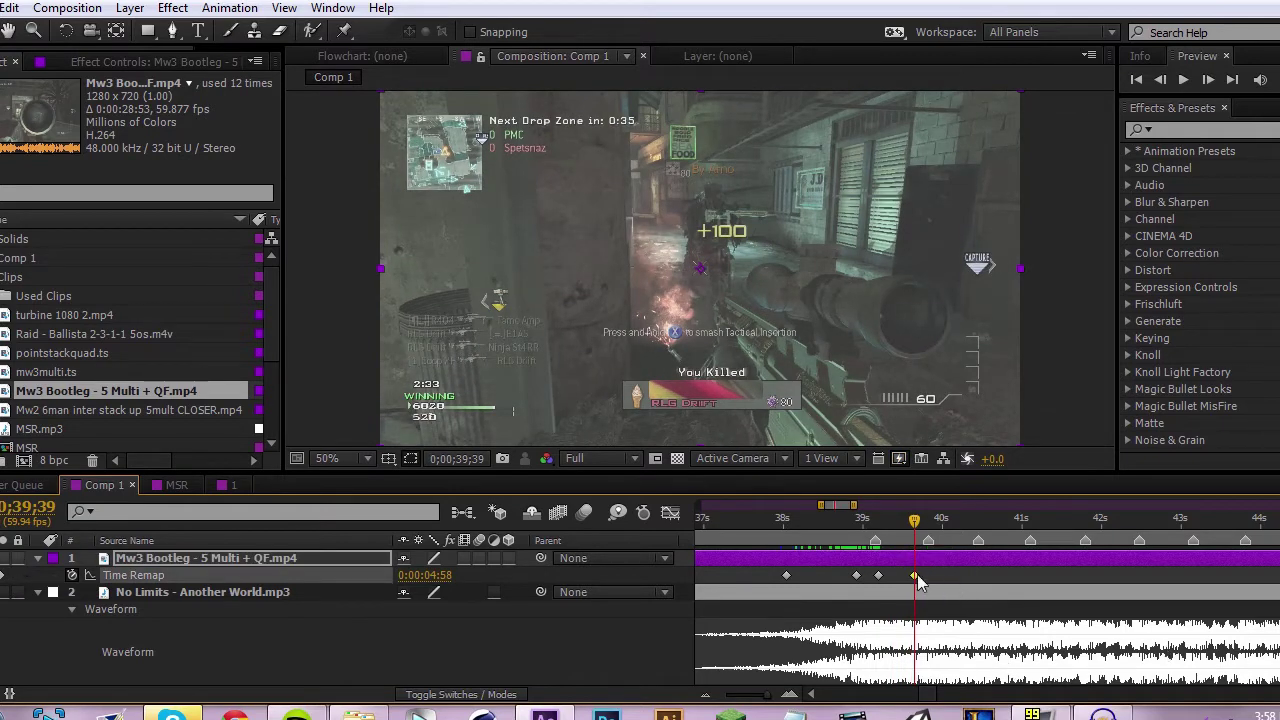
pyautogui.moveTo(917, 576); pyautogui.dragTo(949, 584)
# Preview the clip against the music from 0;00;38;13 to check the timing of the last Time Remap keyframe.
pyautogui.click(859, 524)
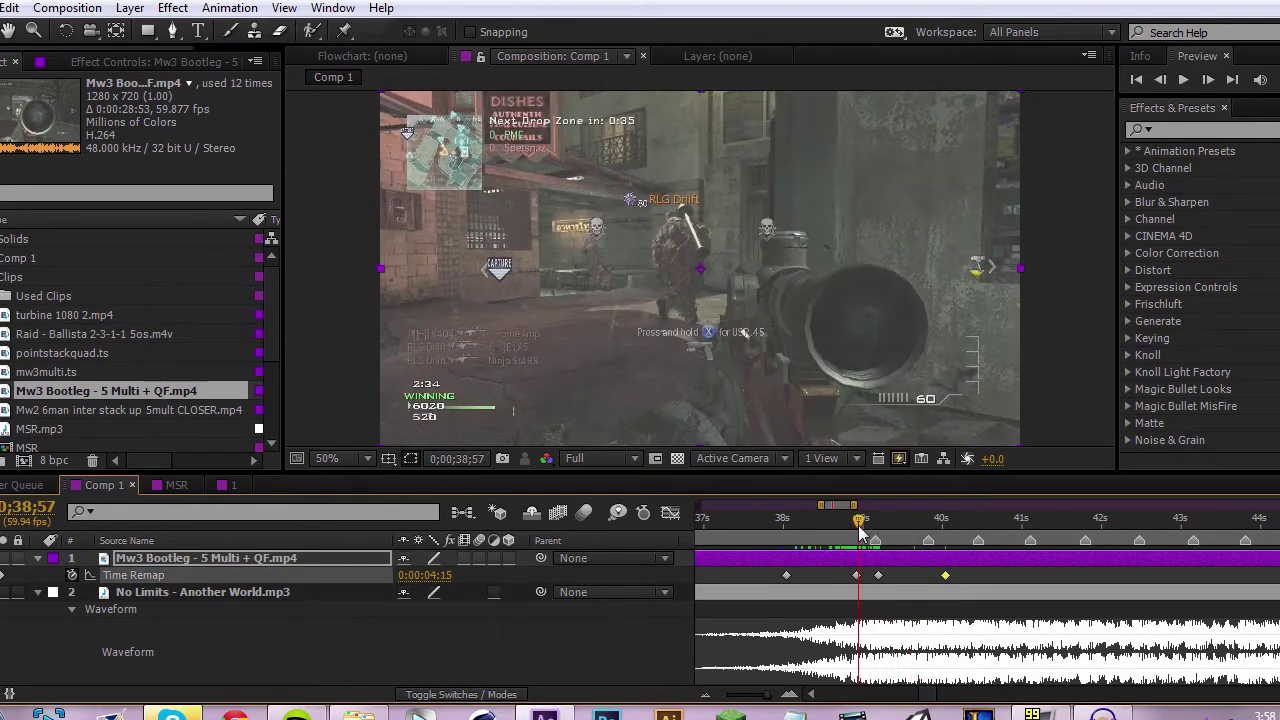
pyautogui.moveTo(859, 524); pyautogui.dragTo(840, 544)
pyautogui.click(1278, 80)
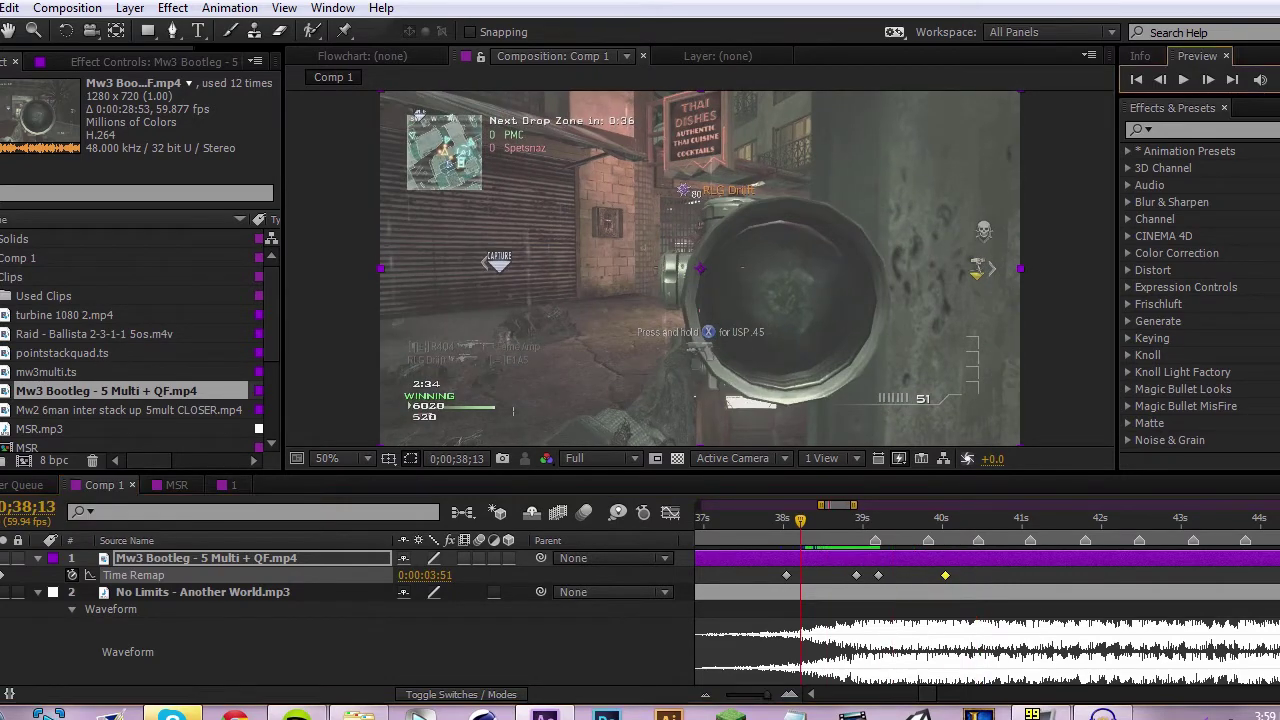
pyautogui.press('space')
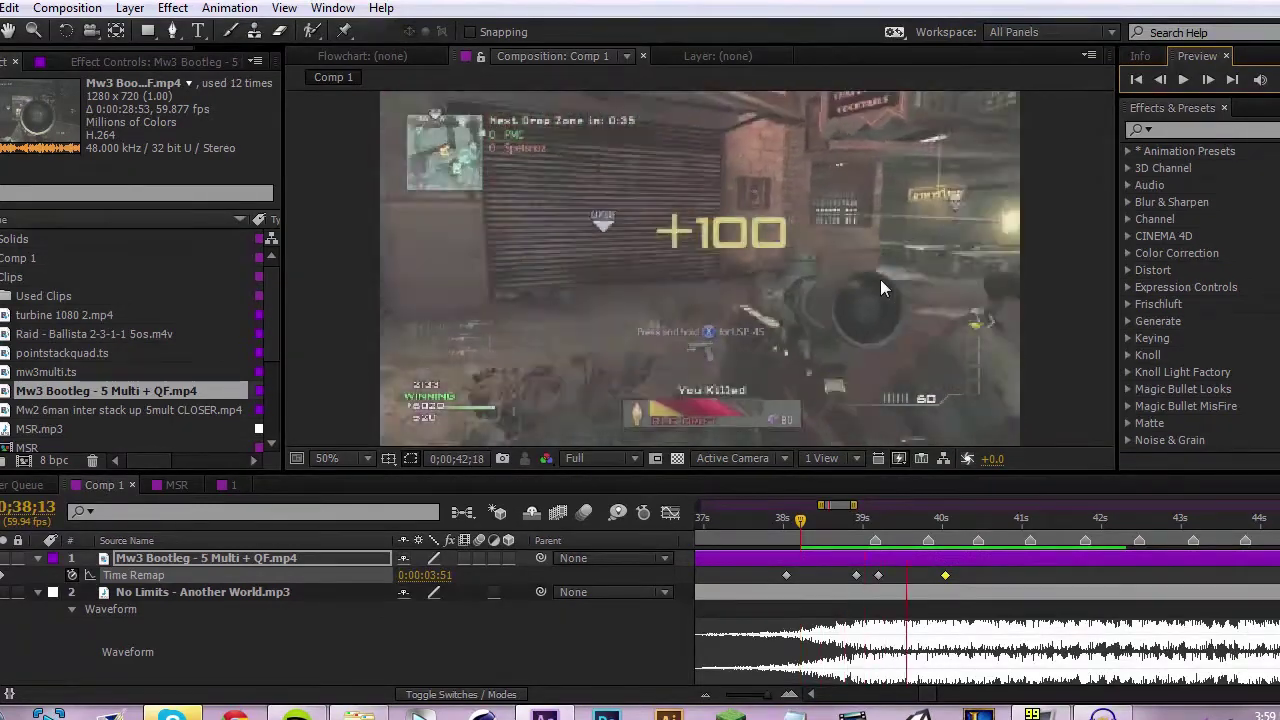
pyautogui.press('space')
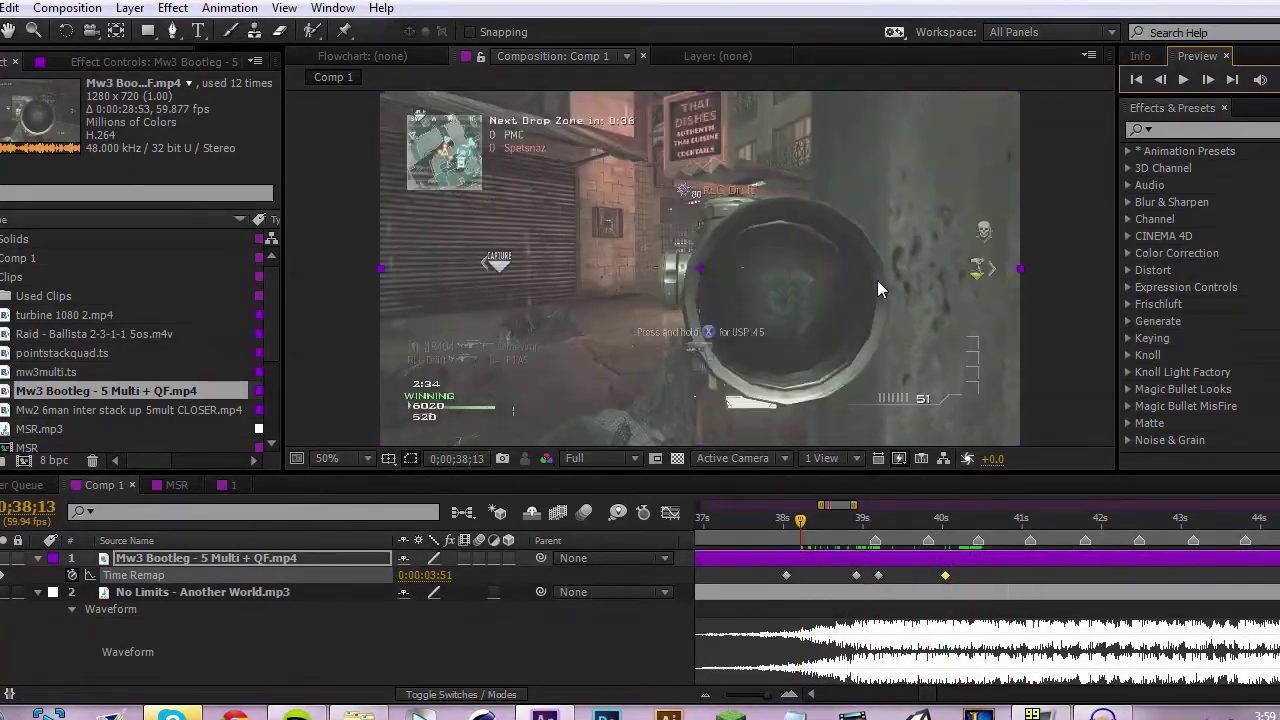
# Move the last Time Remap keyframe to 0;00;39;55 and add another one frame after it at 0;00;39;56.
pyautogui.moveTo(923, 535); pyautogui.dragTo(933, 577)
pyautogui.click(935, 532)
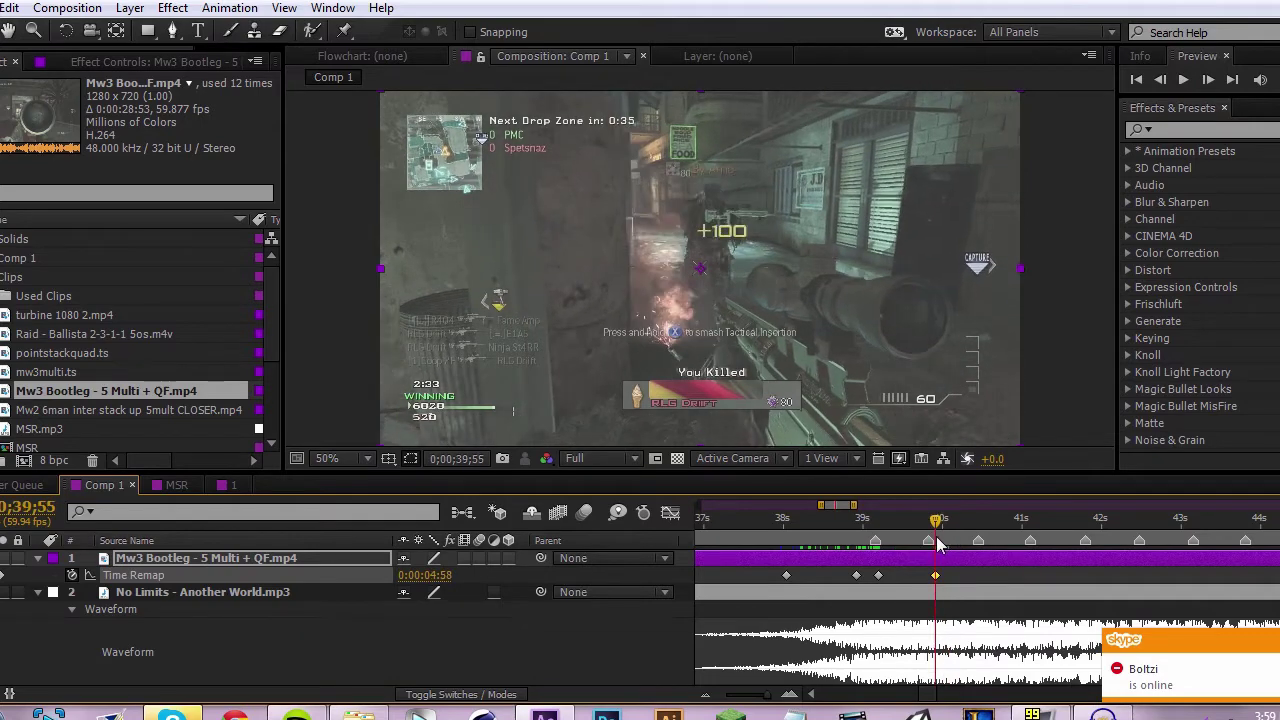
pyautogui.press('pagedown')
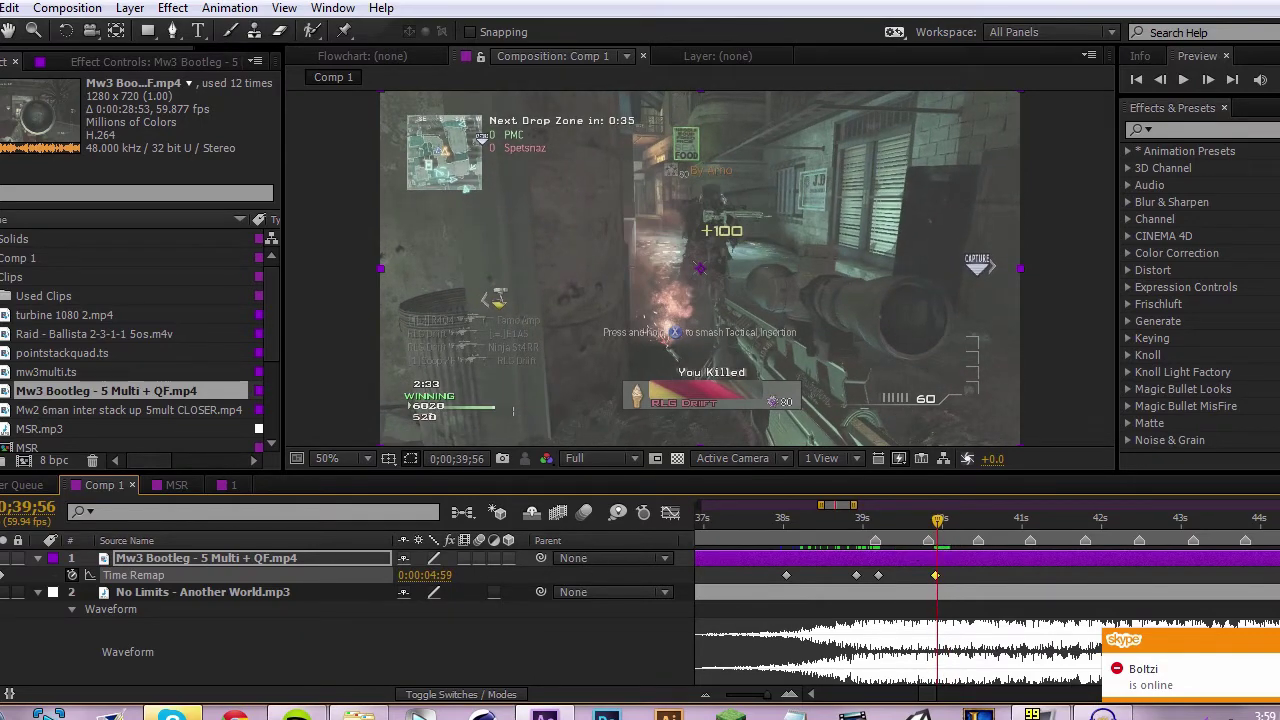
# Add a Time Remap keyframe at 0;00;40;19 and move it earlier to about 0;00;40;12 to speed up that section.
pyautogui.moveTo(945, 532); pyautogui.dragTo(961, 545)
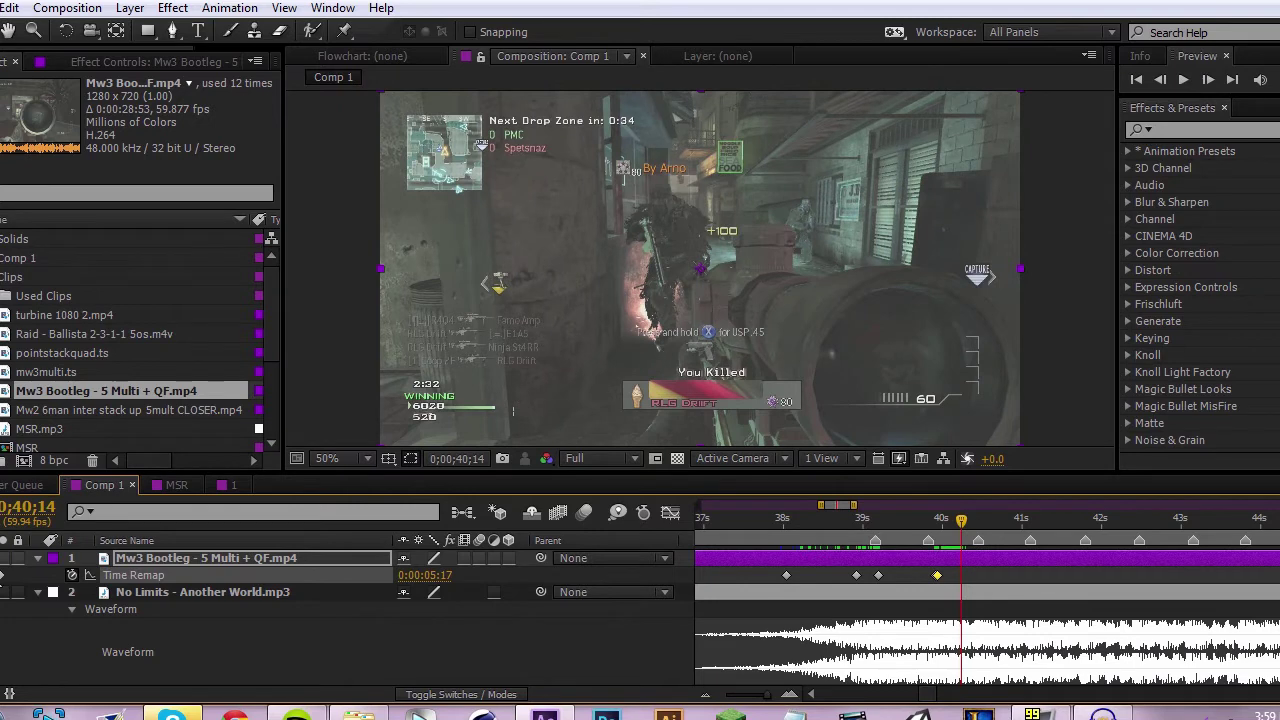
pyautogui.moveTo(968, 530); pyautogui.dragTo(976, 540)
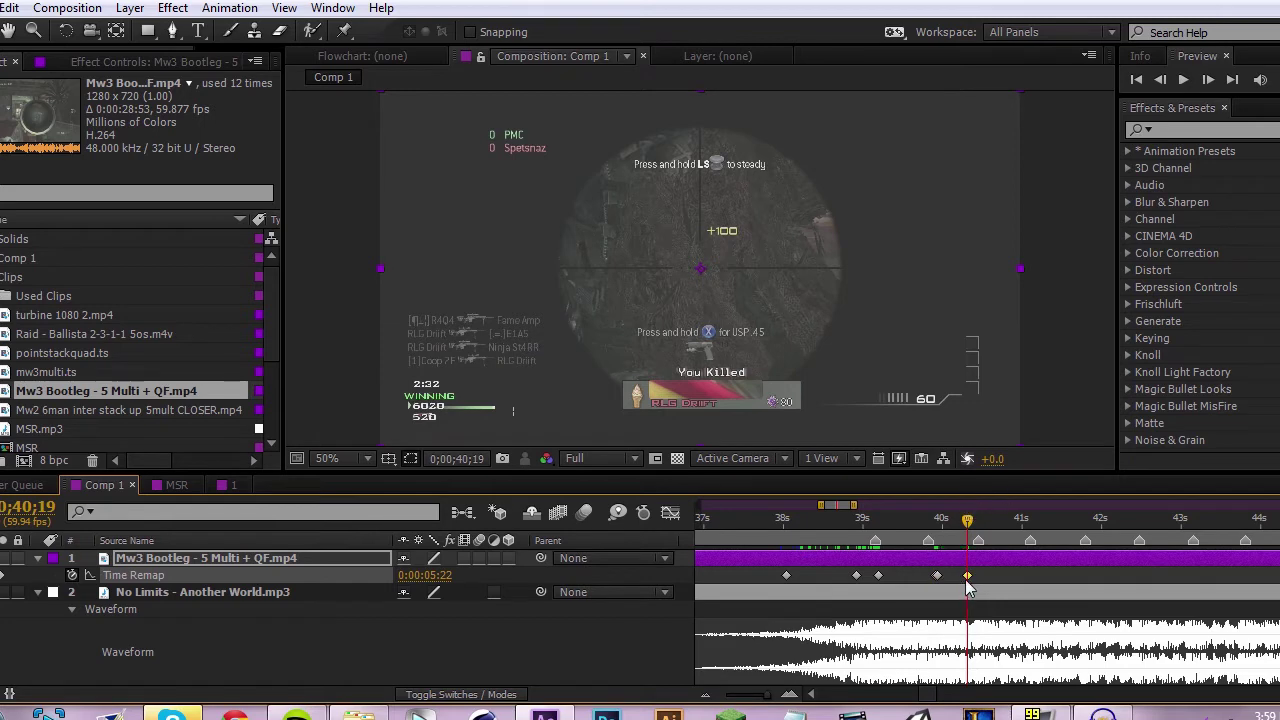
pyautogui.moveTo(967, 577); pyautogui.dragTo(957, 577)
# Preview the synced section twice from 0;00;38;40 and scrub through the clip to 0;00;40;43.
pyautogui.click(875, 538)
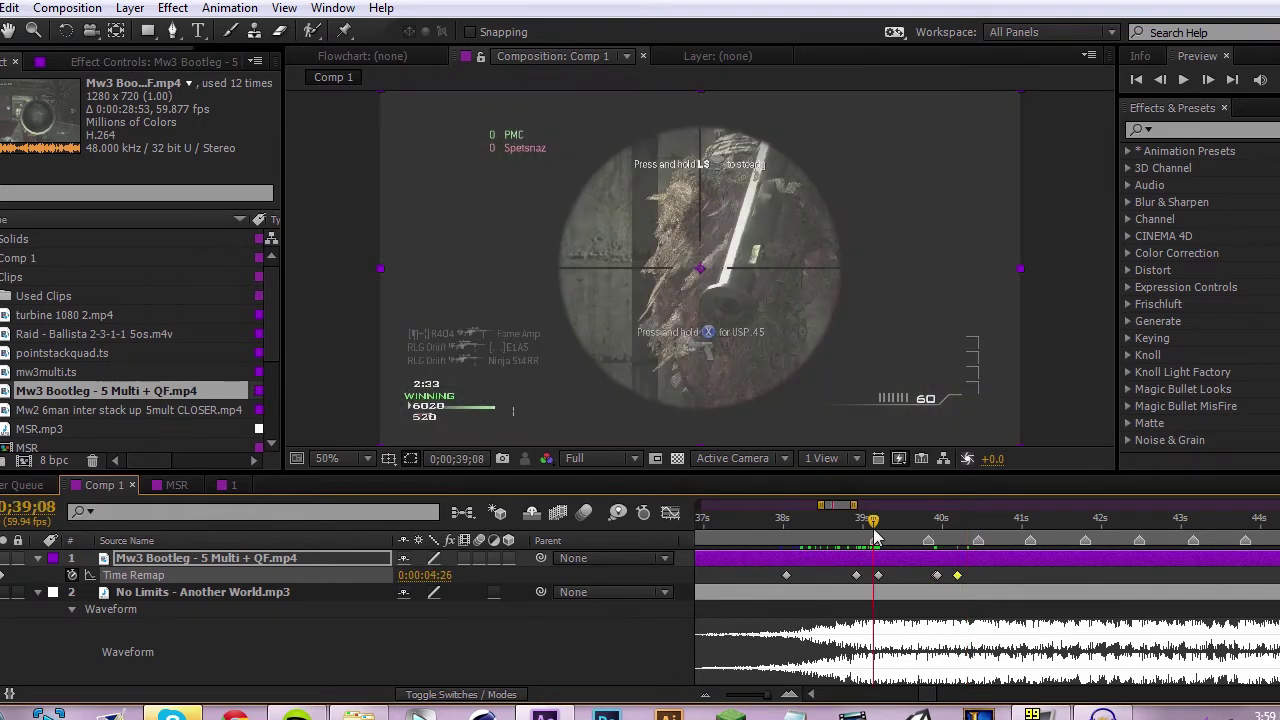
pyautogui.moveTo(875, 538); pyautogui.dragTo(837, 538)
pyautogui.press('KP_0')
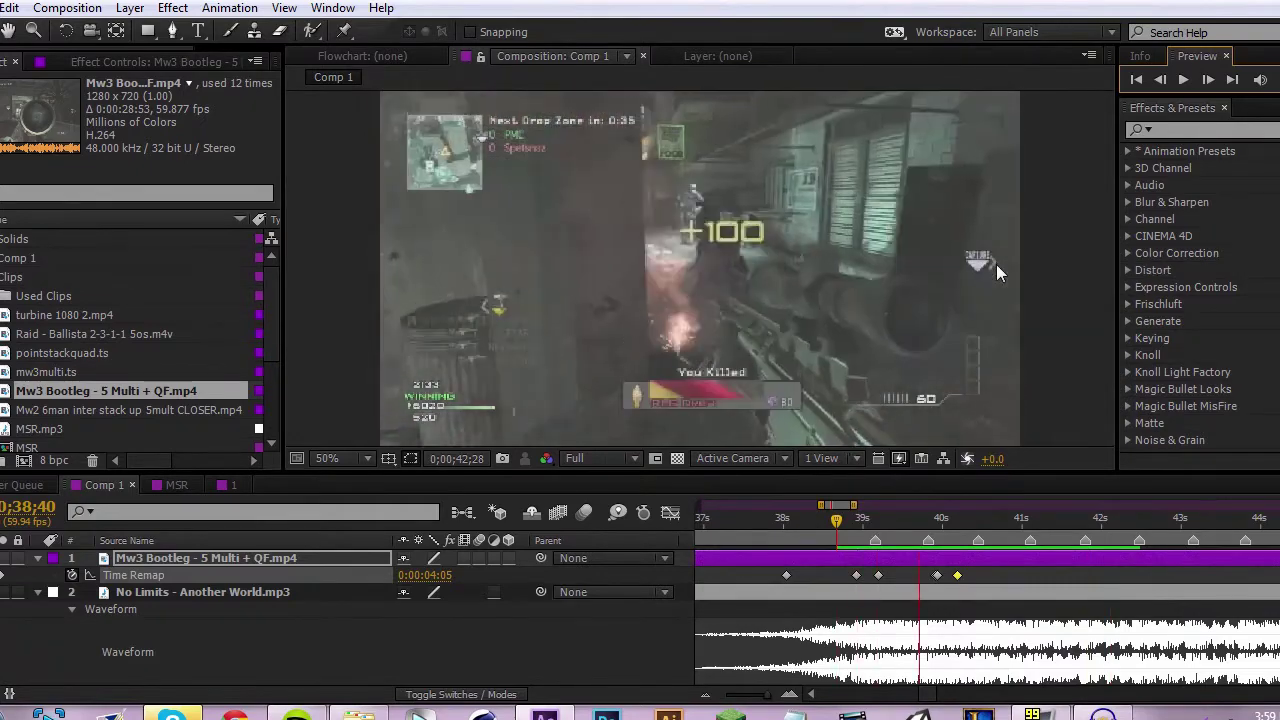
pyautogui.press('space')
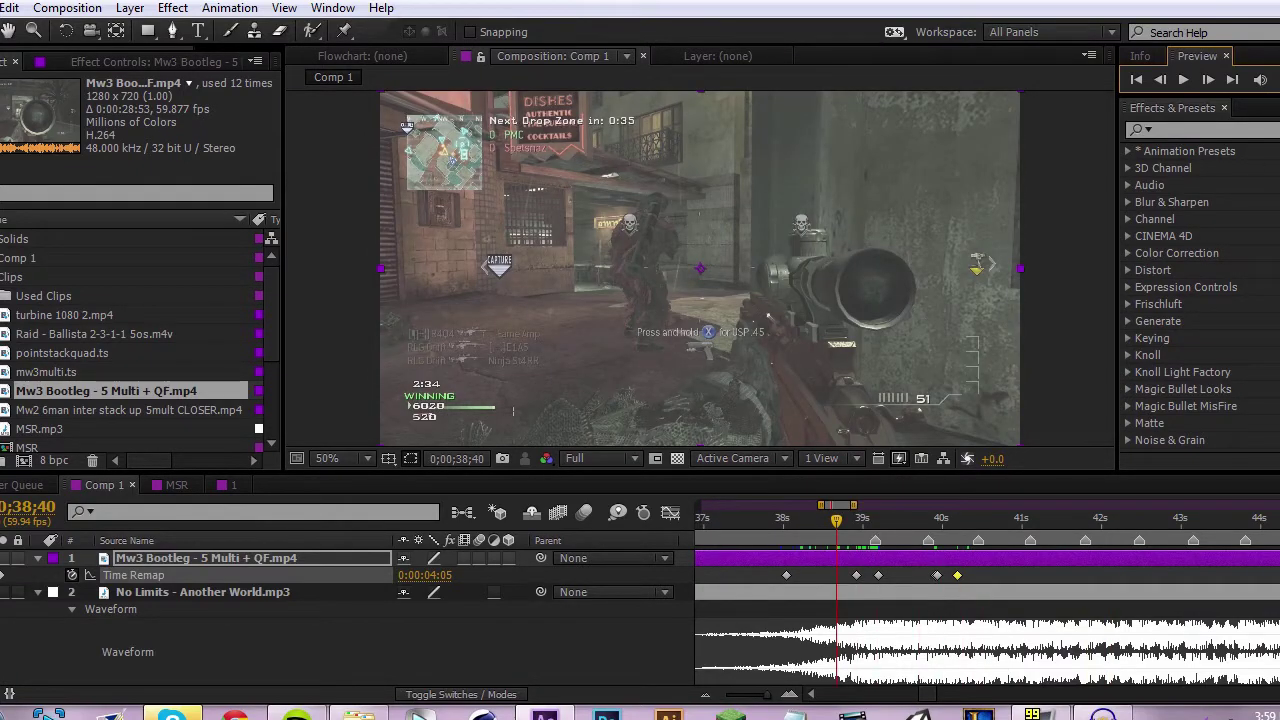
pyautogui.press('space')
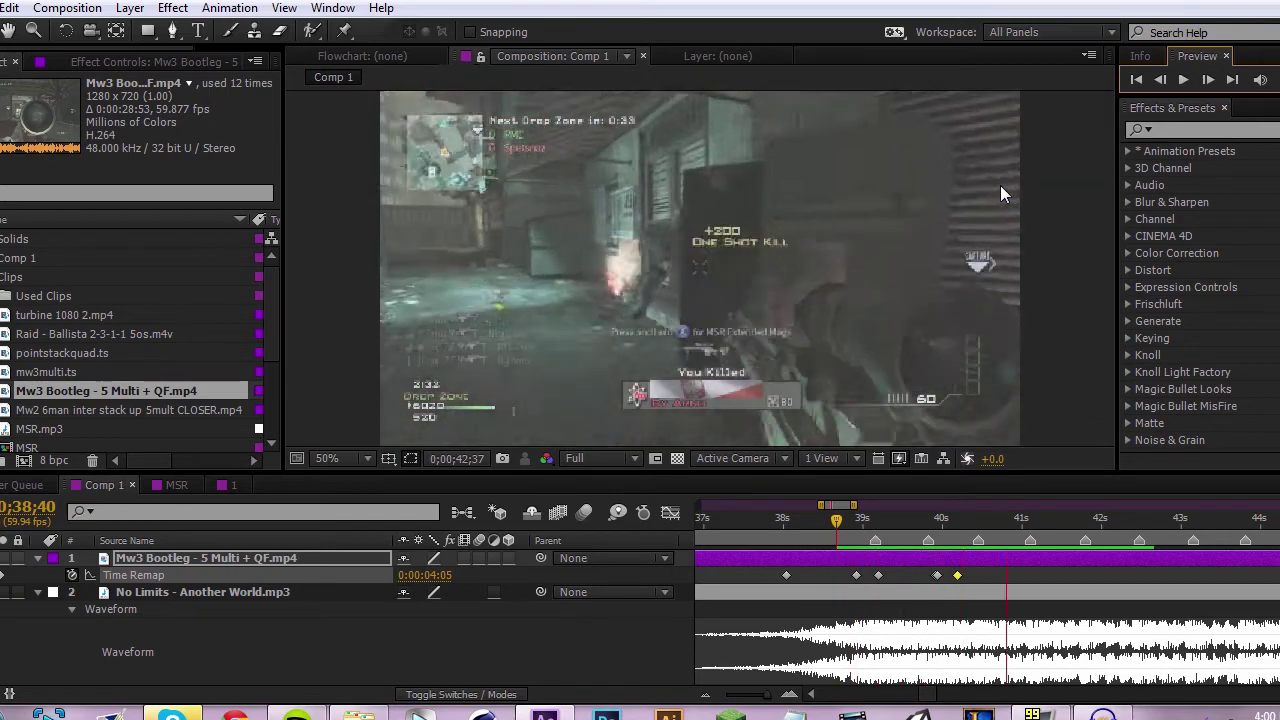
pyautogui.press('space')
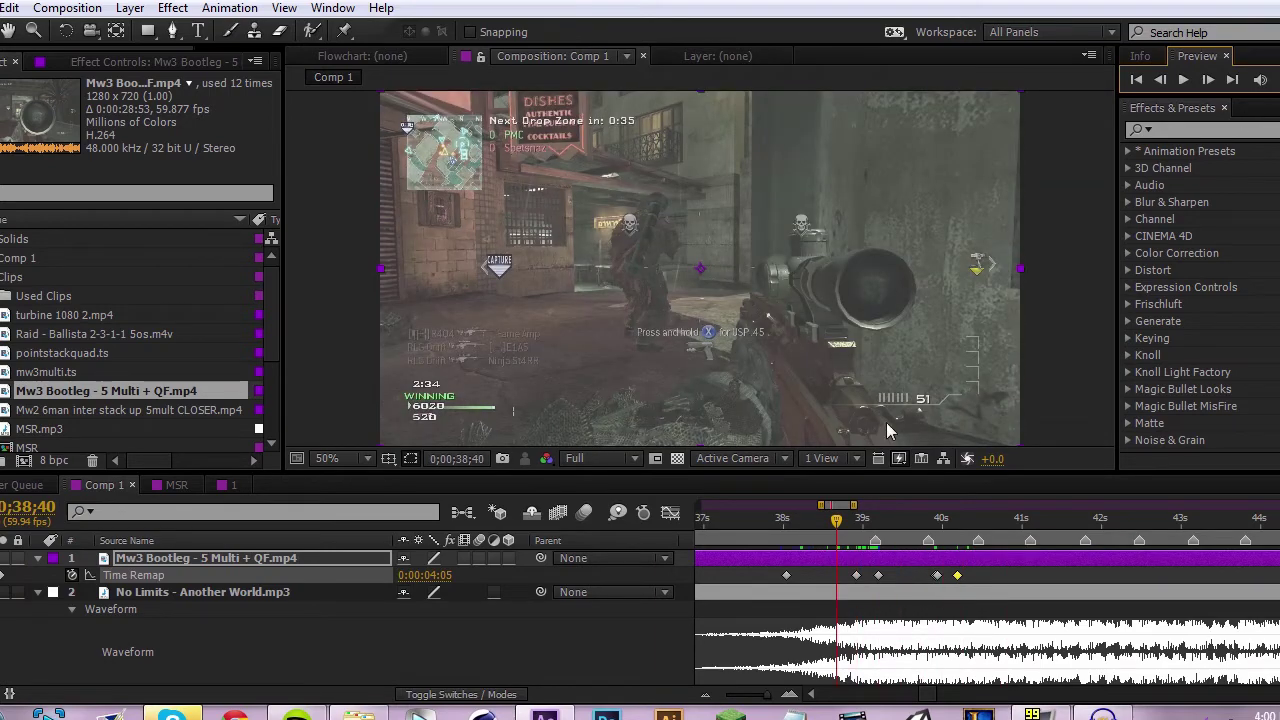
pyautogui.moveTo(866, 525); pyautogui.dragTo(1000, 578)
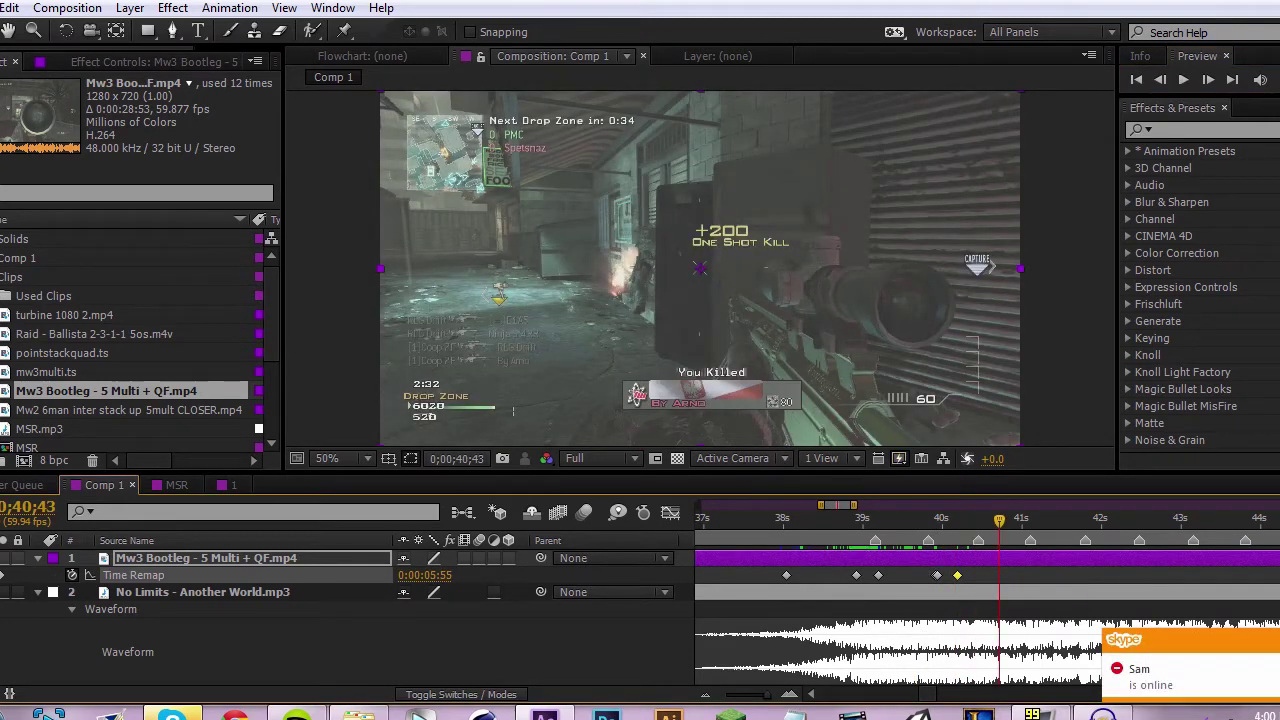
# Create a new 1280 x 720 composition at 60 frames per second, keeping the suggested name and settings.
pyautogui.click(67, 8)
pyautogui.click(132, 8)
pyautogui.click(140, 9)
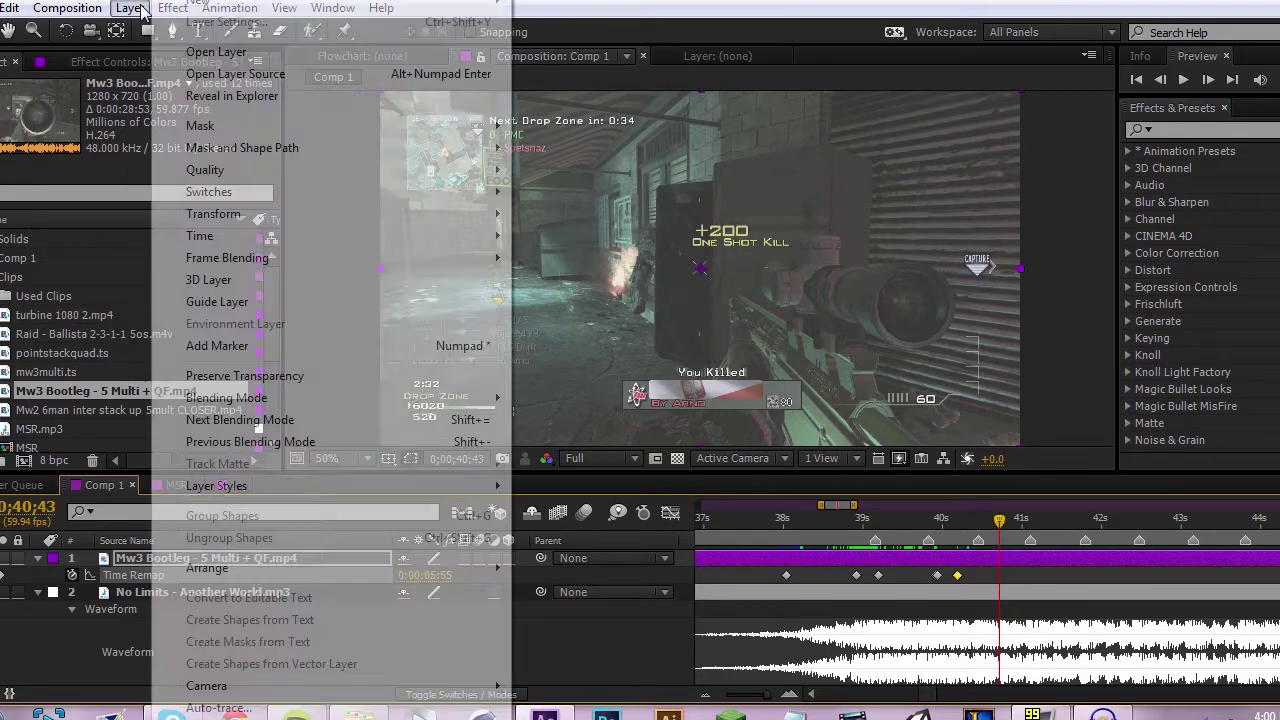
pyautogui.click(95, 31)
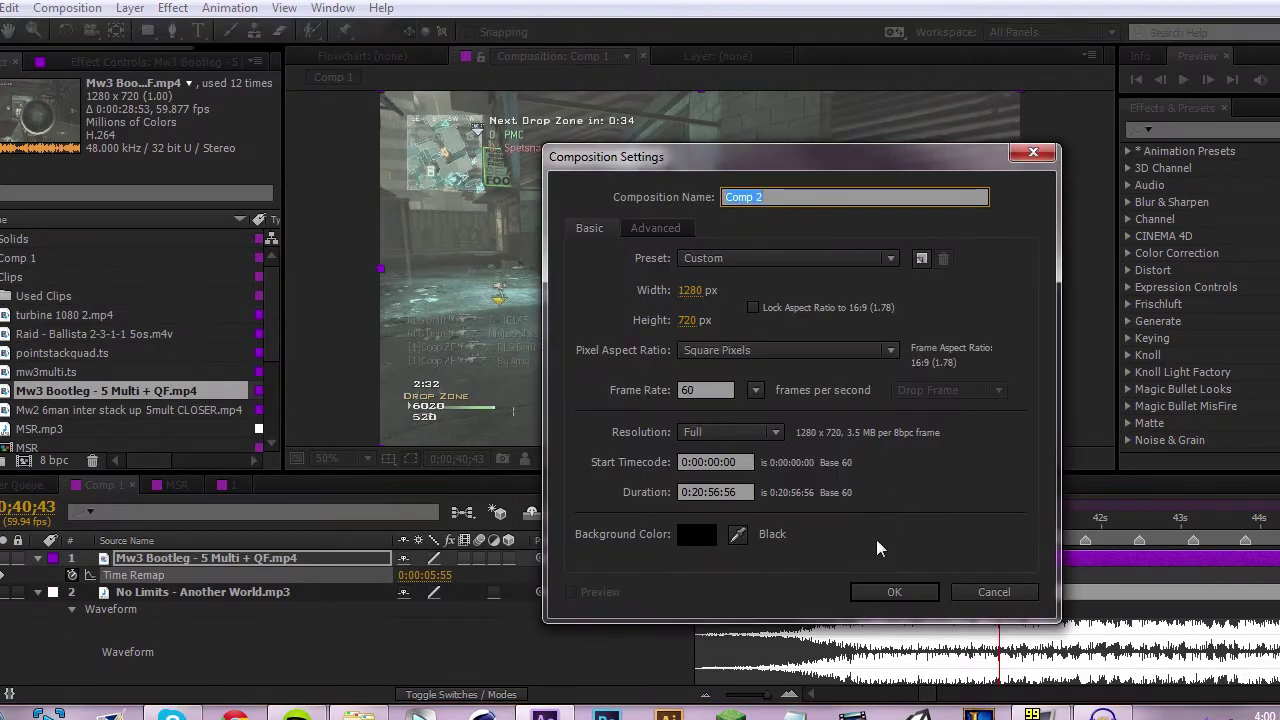
pyautogui.click(894, 591)
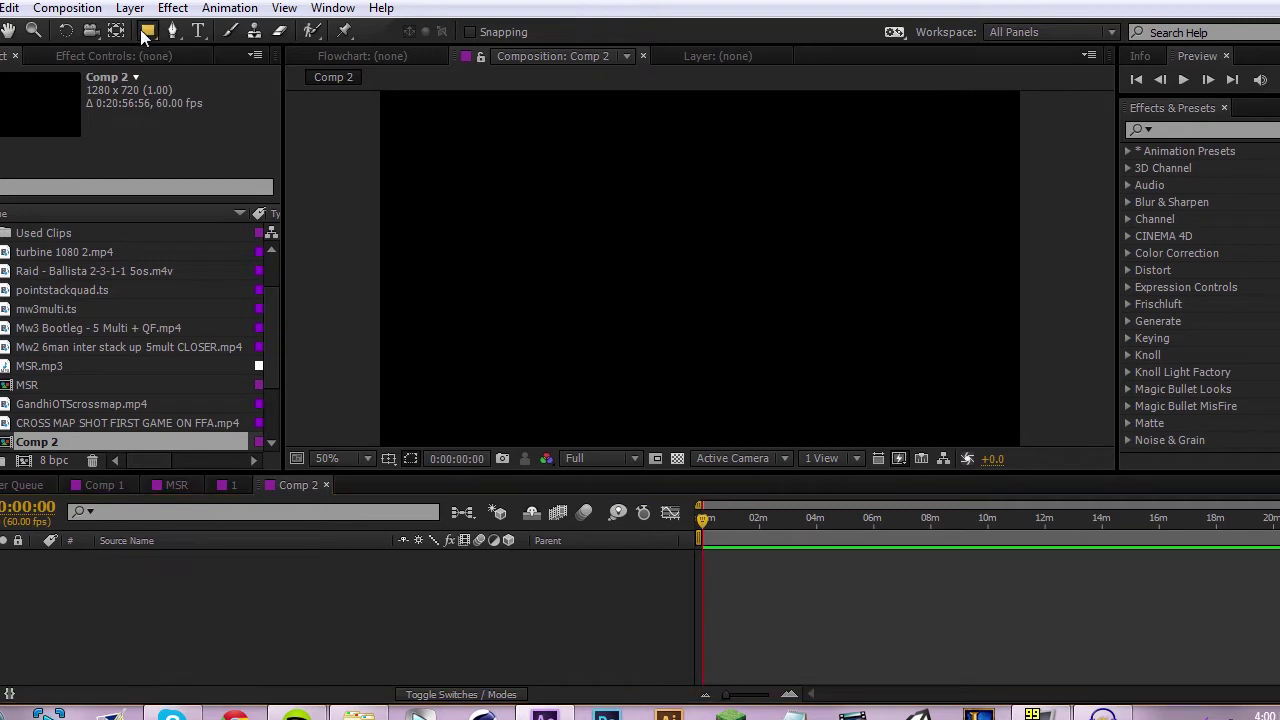
# Draw a circle in the left part of the empty composition with the Ellipse tool.
pyautogui.moveTo(140, 29); pyautogui.dragTo(216, 78)
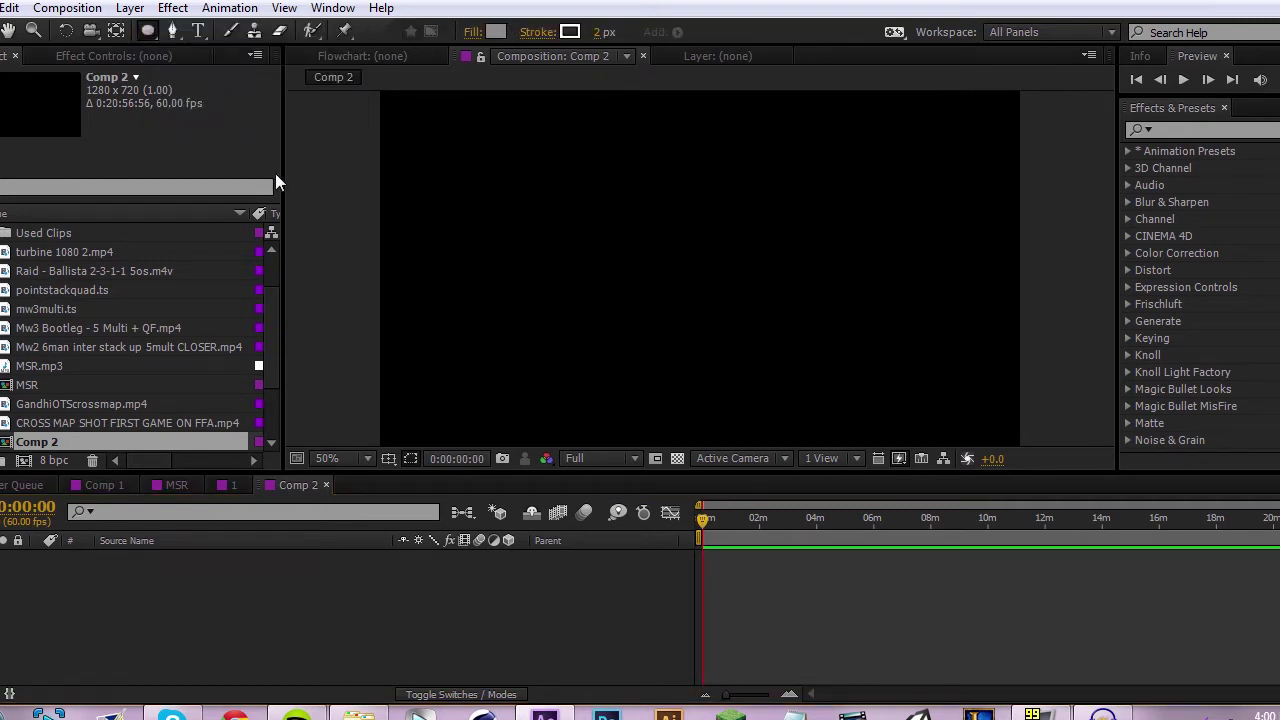
pyautogui.moveTo(690, 260); pyautogui.dragTo(700, 268)
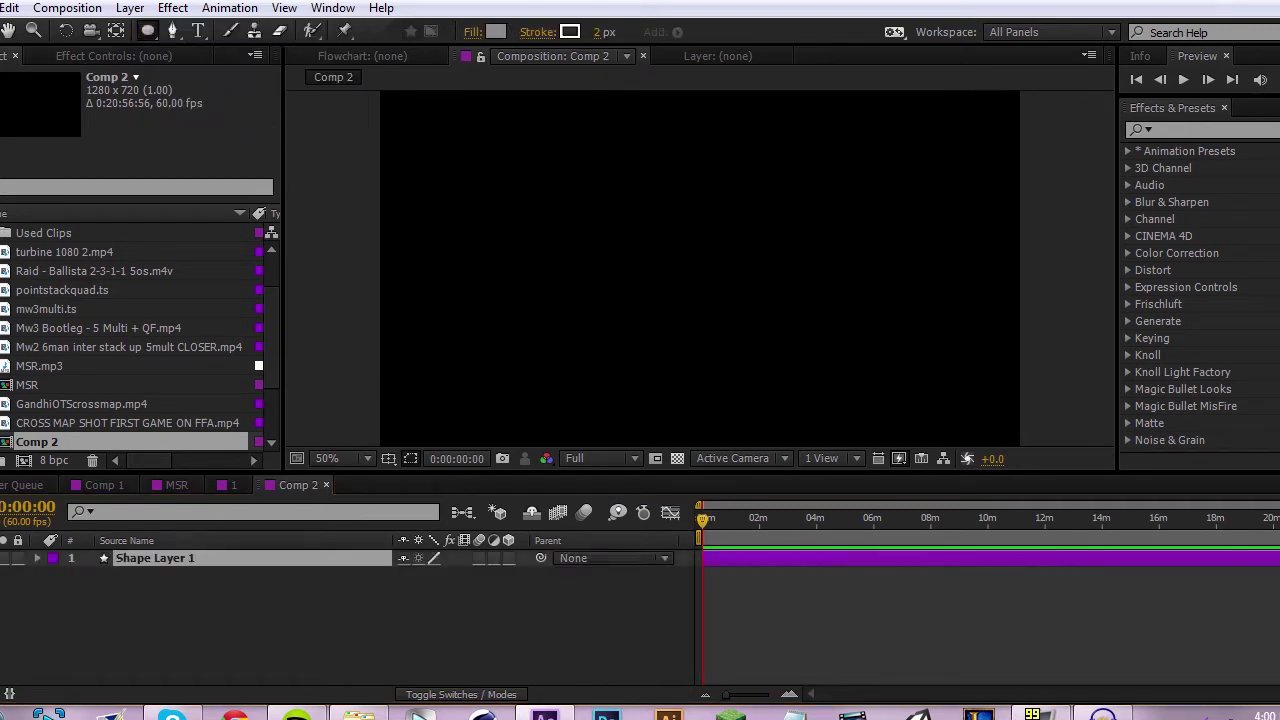
pyautogui.moveTo(406, 212); pyautogui.dragTo(530, 334)
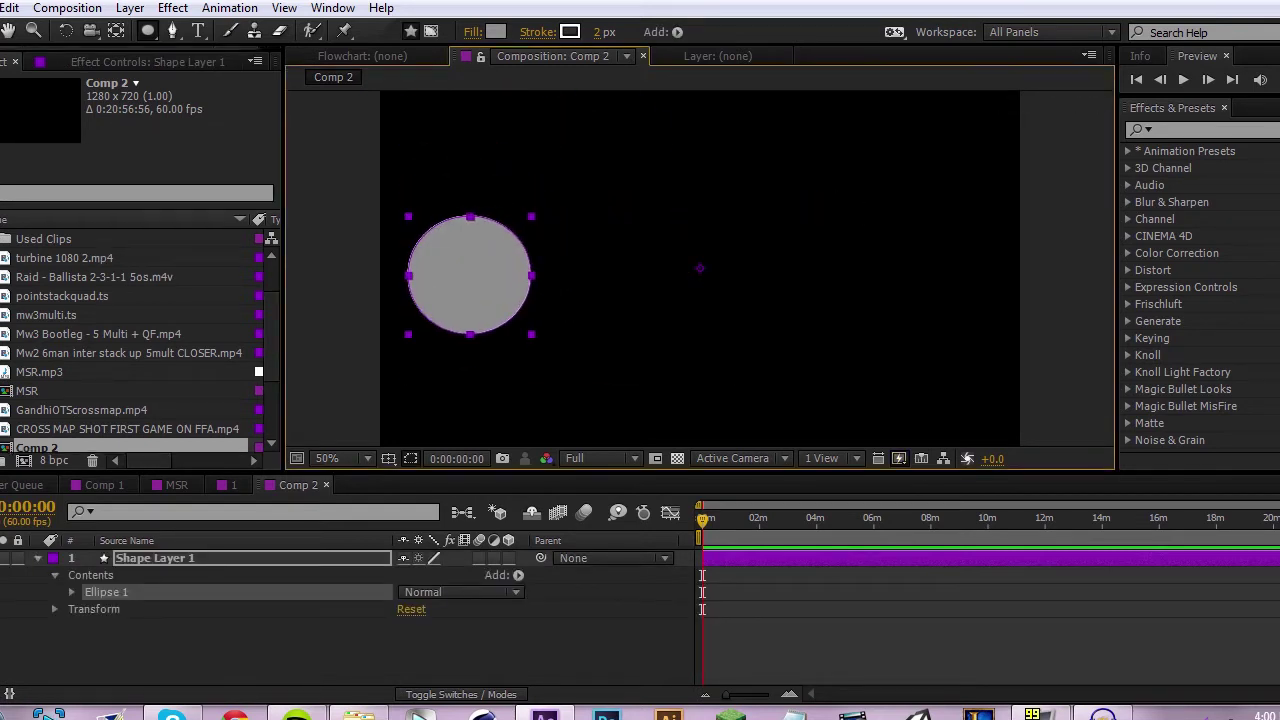
# Set the circle's fill color to FF0000 and its stroke color to 3C00FF, dismissing the disk cache warning.
pyautogui.click(496, 34)
pyautogui.moveTo(988, 354); pyautogui.dragTo(1082, 289)
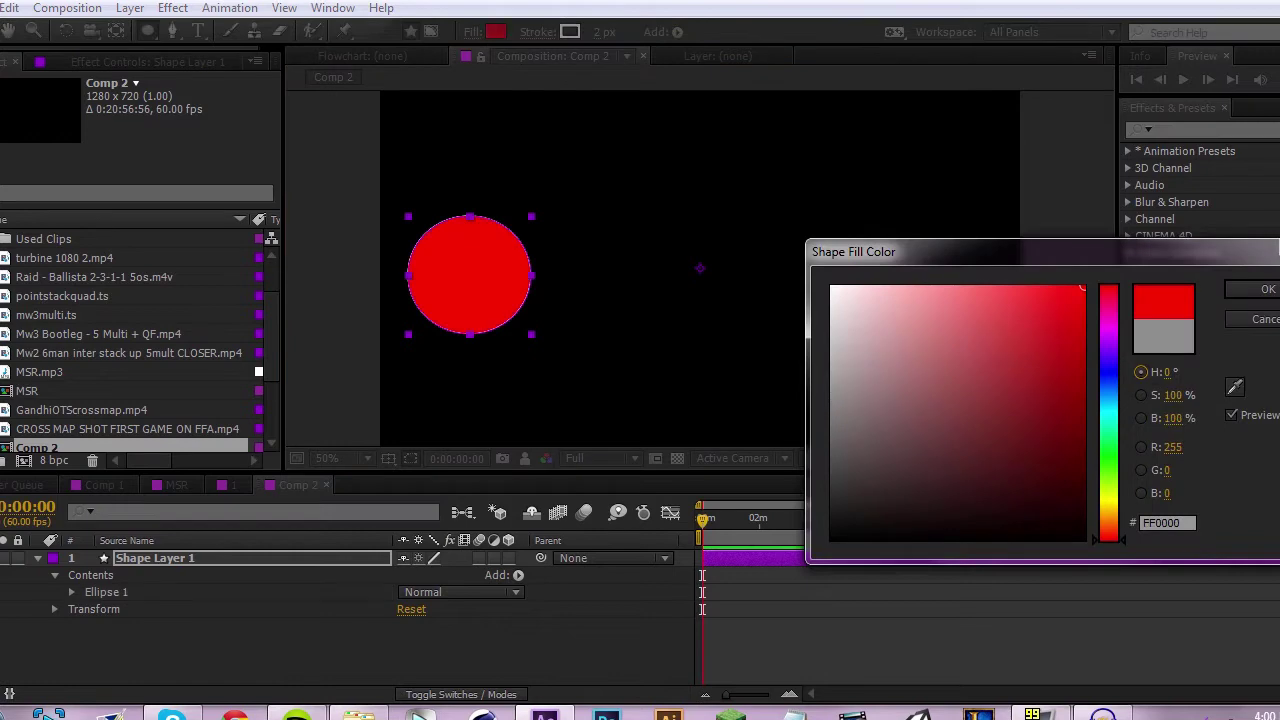
pyautogui.click(1267, 290)
pyautogui.click(567, 35)
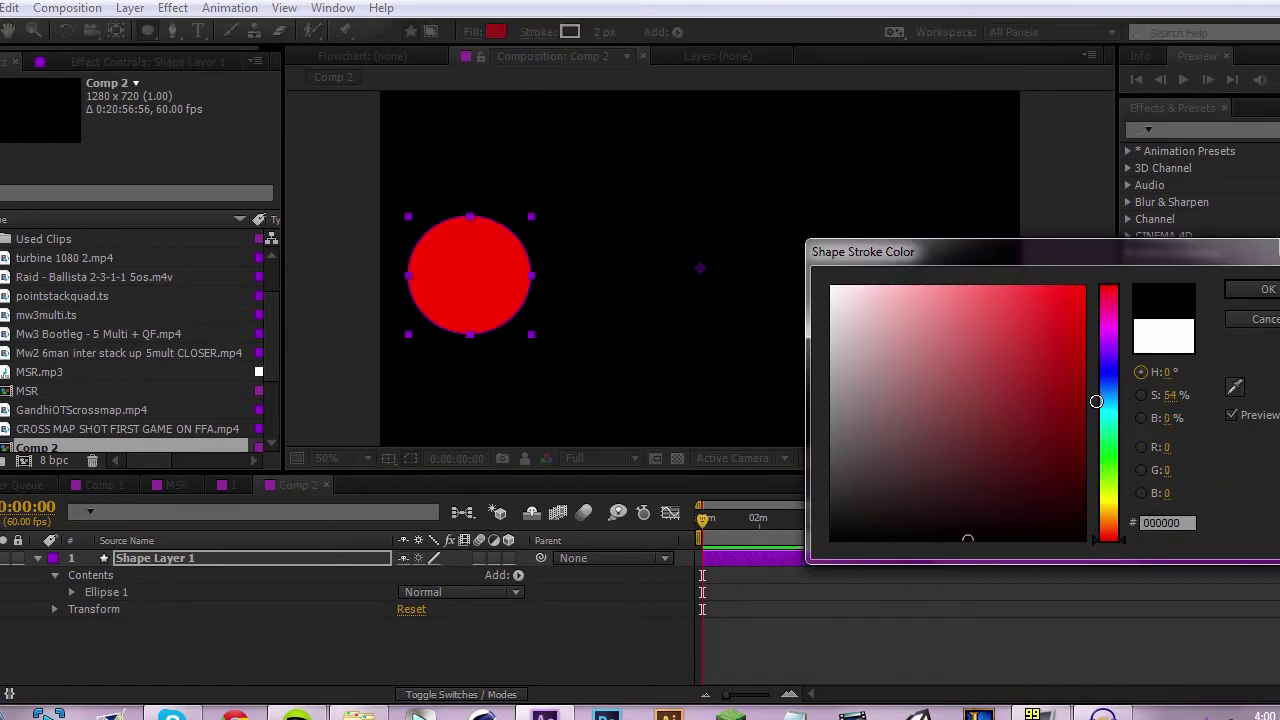
pyautogui.click(1107, 360)
pyautogui.moveTo(959, 484); pyautogui.dragTo(1098, 257)
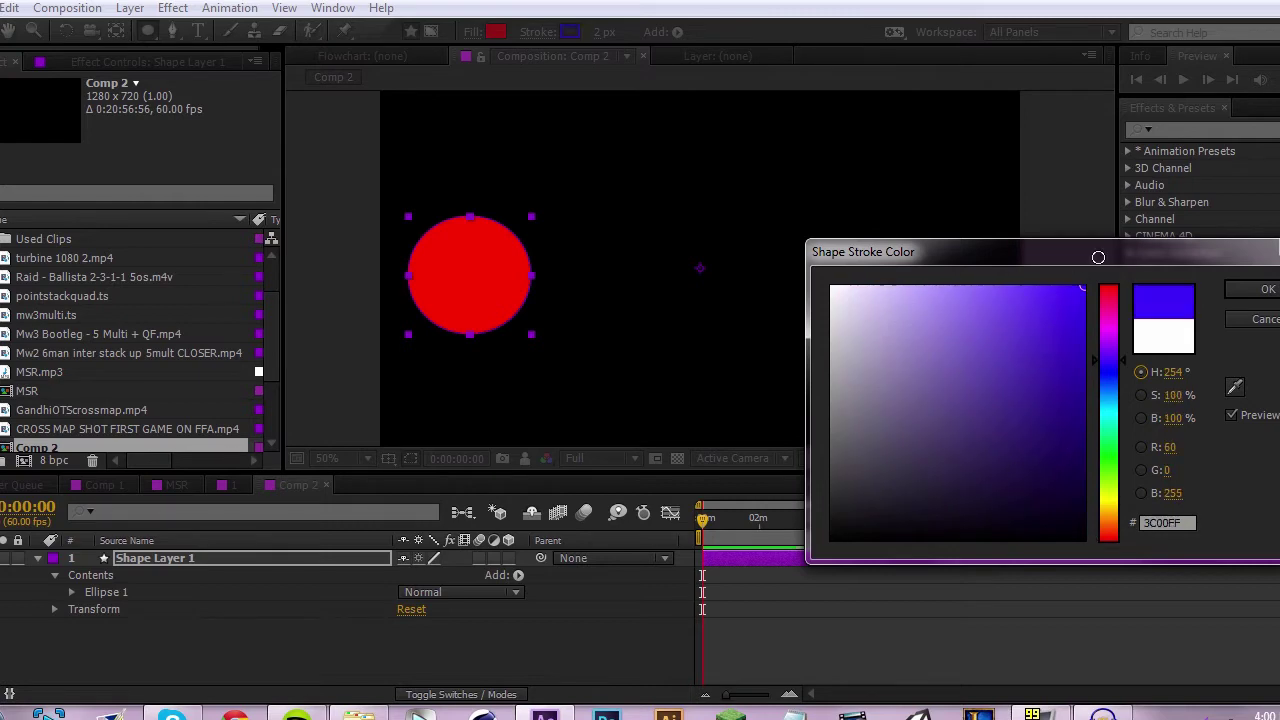
pyautogui.click(1242, 288)
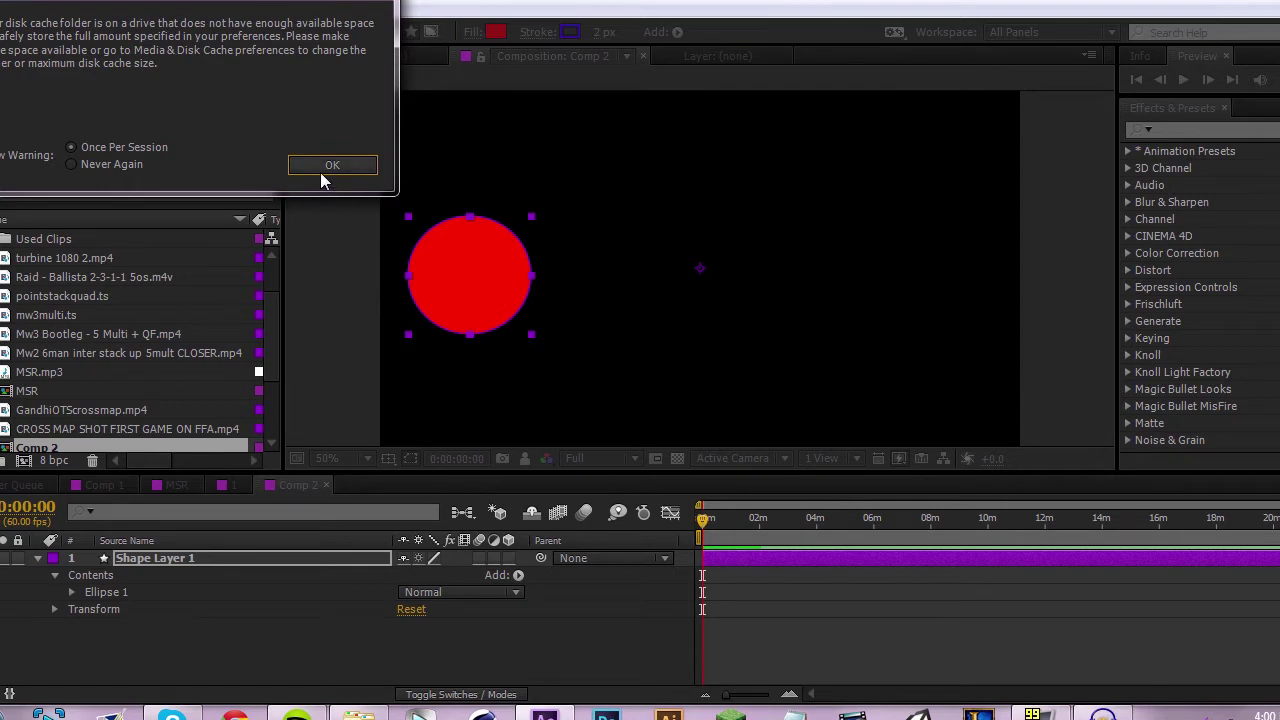
pyautogui.click(325, 177)
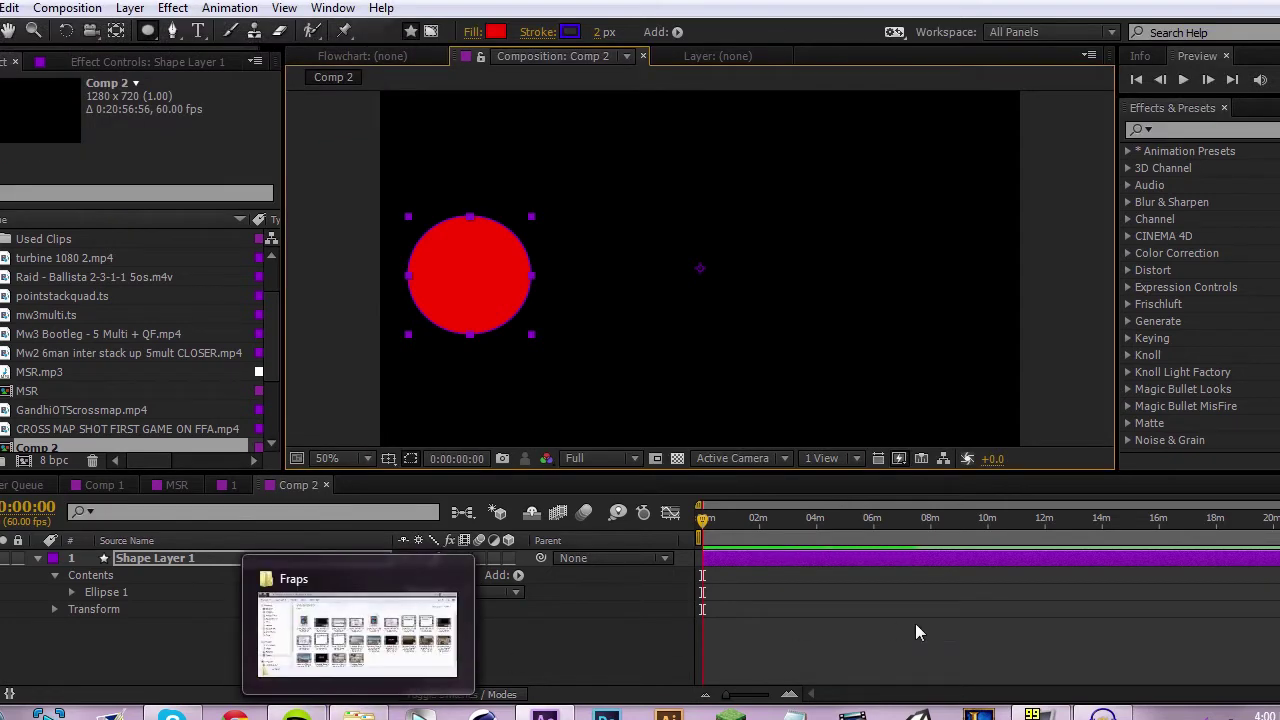
# Switch to Windows Explorer and check the newest Fraps recording's file size and the free space on the computer's drives.
pyautogui.click(359, 714)
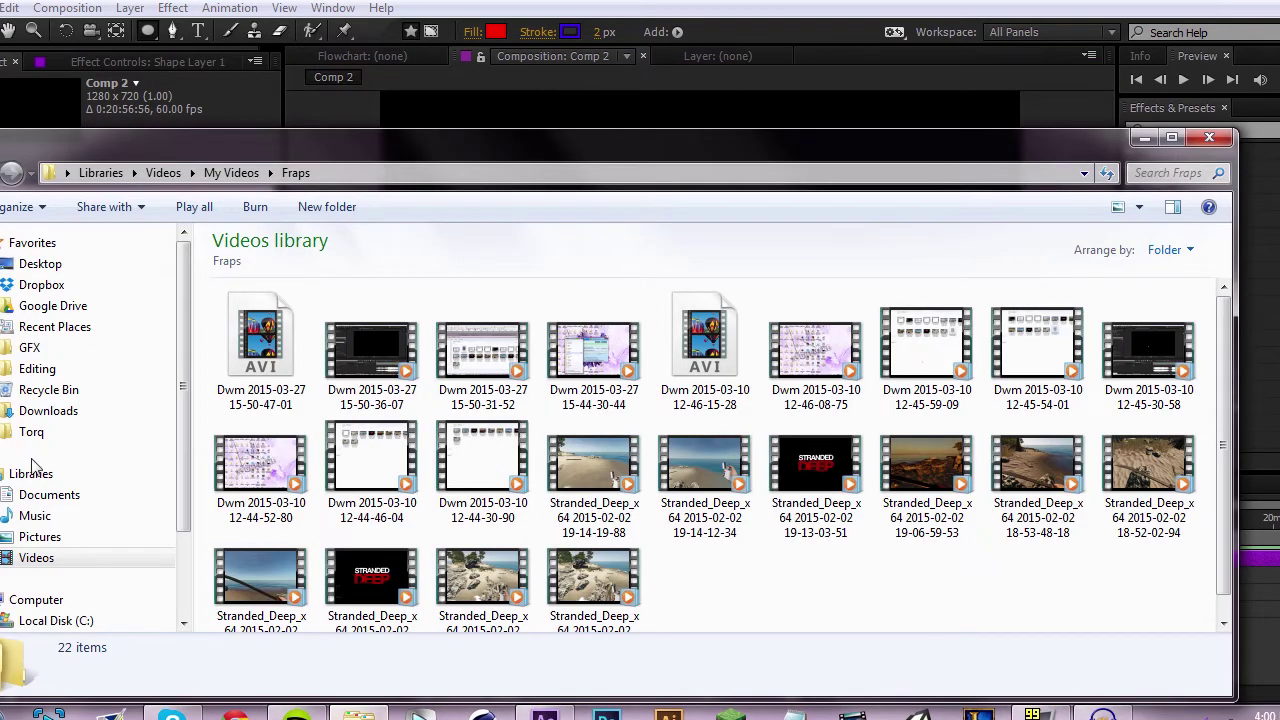
pyautogui.click(265, 350)
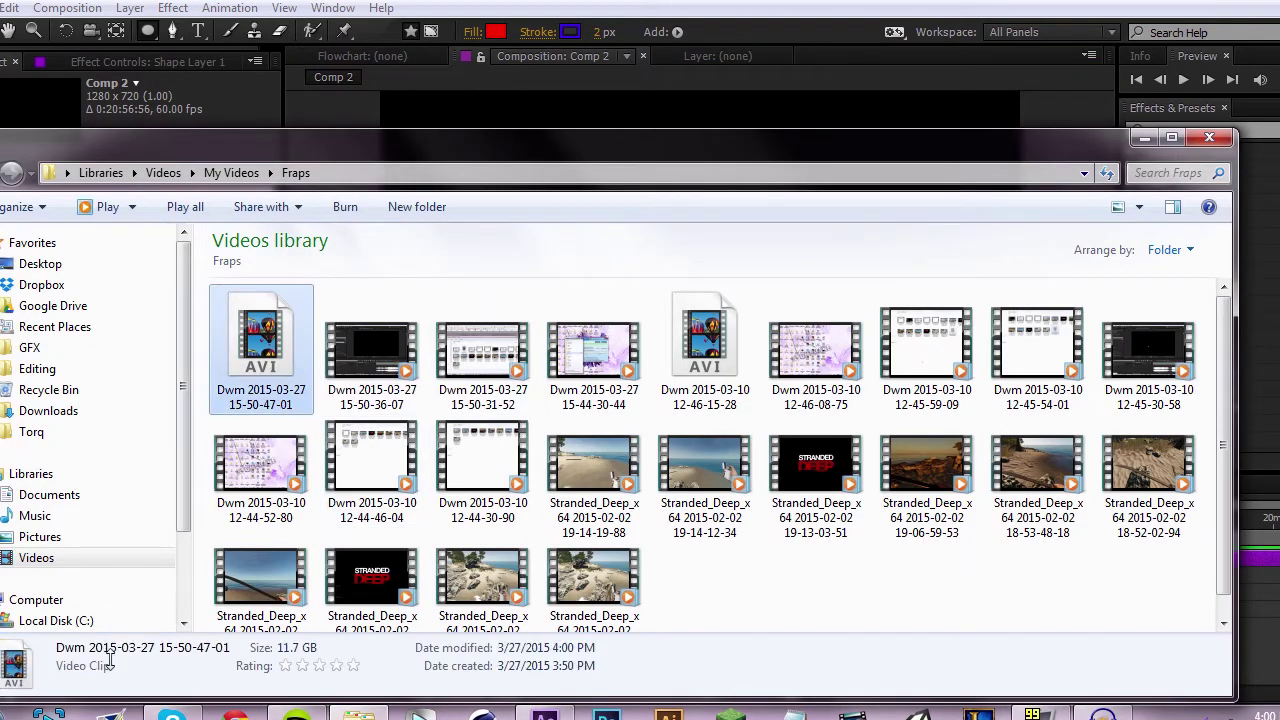
pyautogui.scroll(-1, 154, 530)
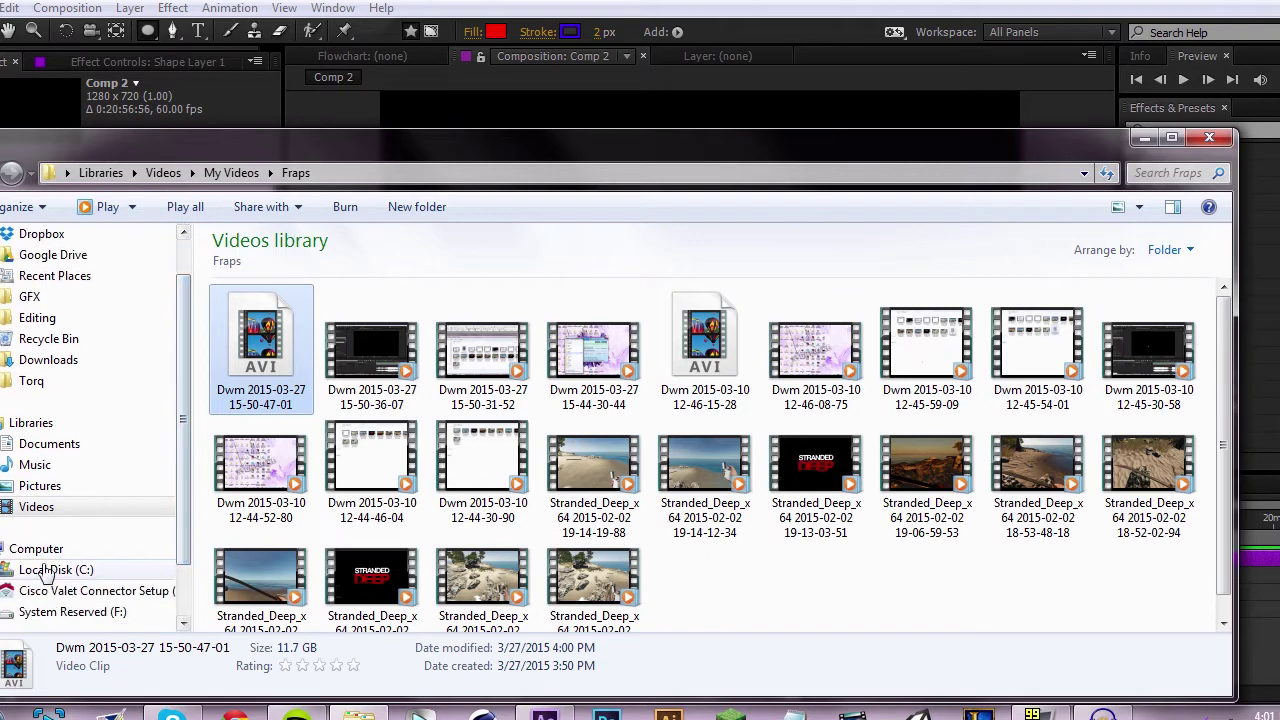
pyautogui.click(37, 549)
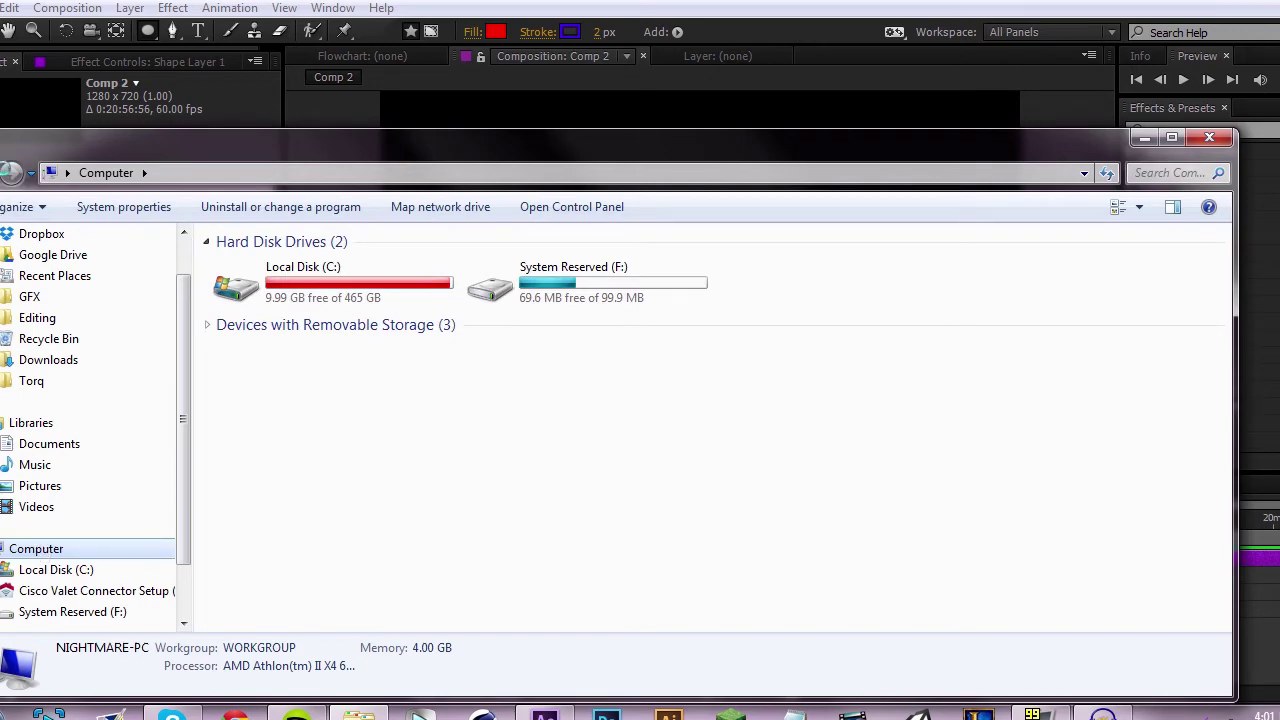
pyautogui.click(2, 173)
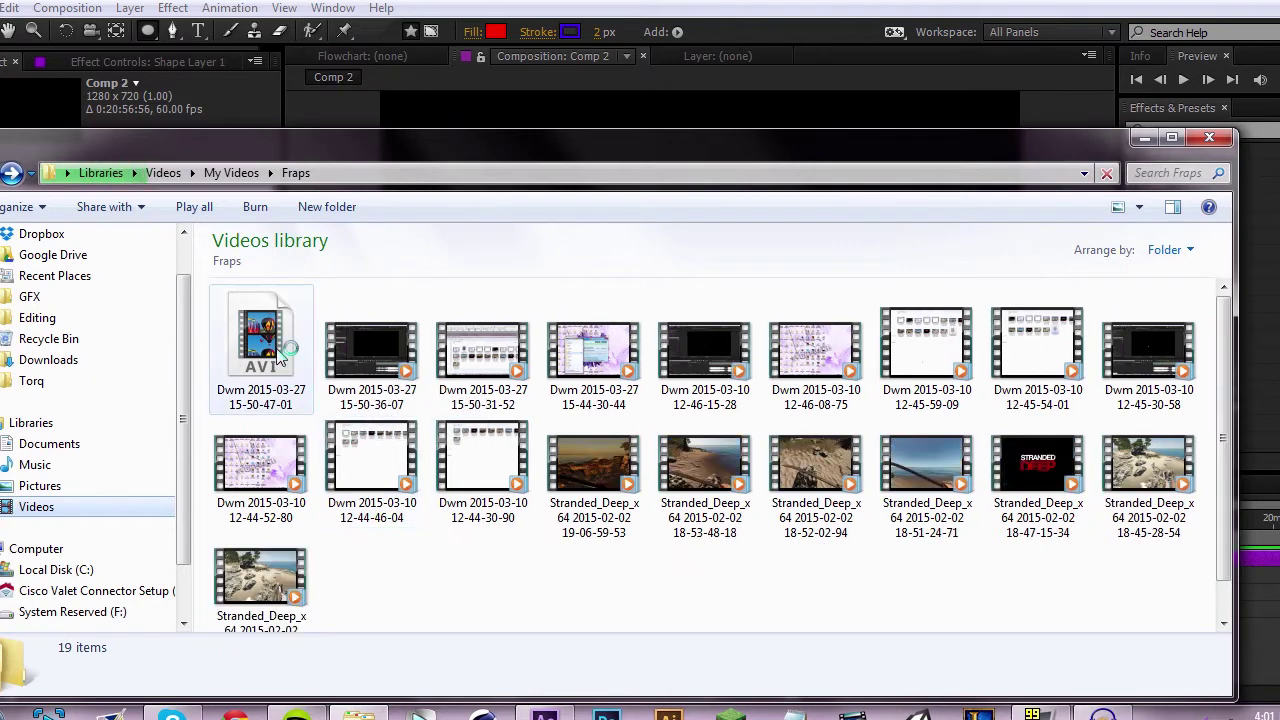
pyautogui.click(370, 350)
pyautogui.click(262, 340)
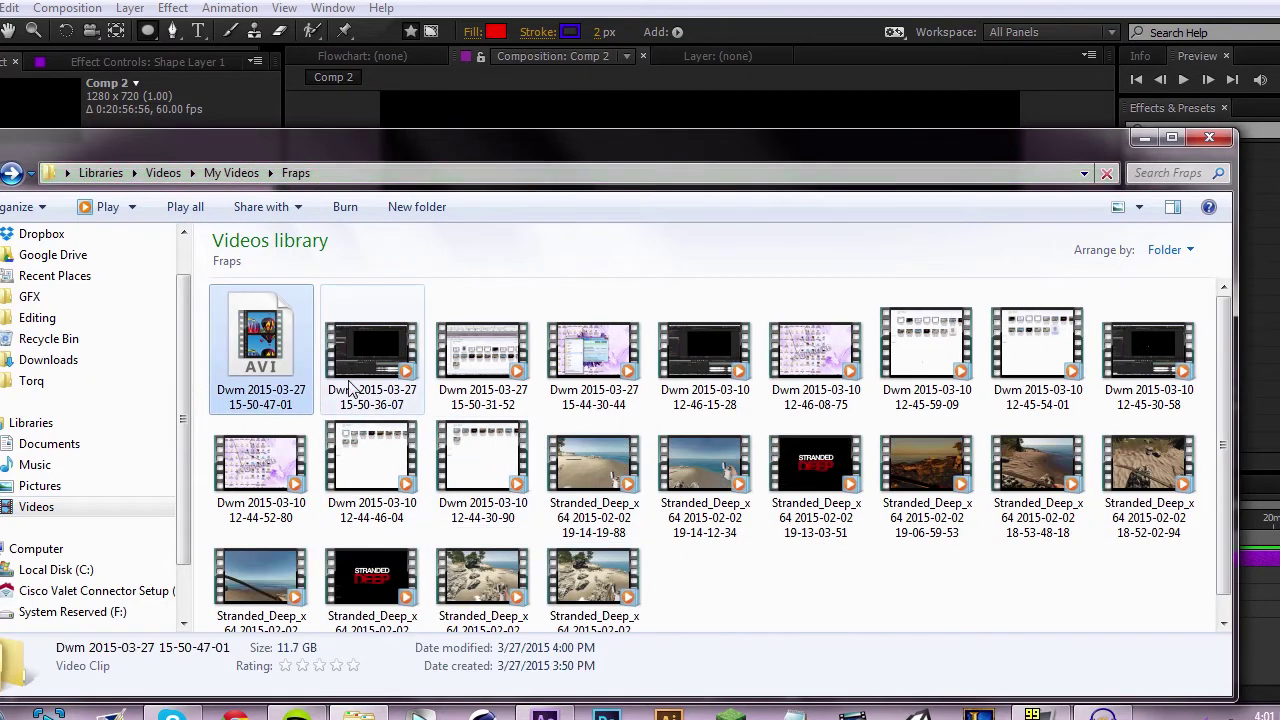
pyautogui.click(355, 330)
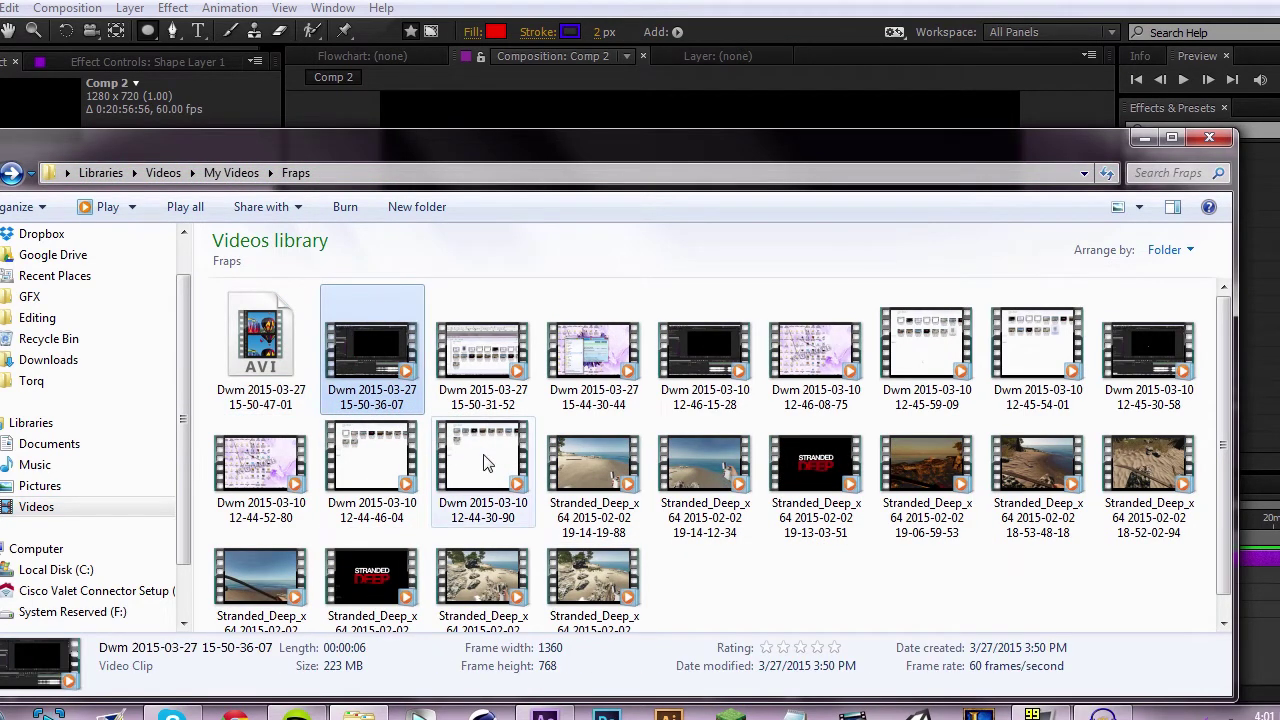
pyautogui.keyDown('shift'); pyautogui.click(487, 462); pyautogui.keyUp('shift')
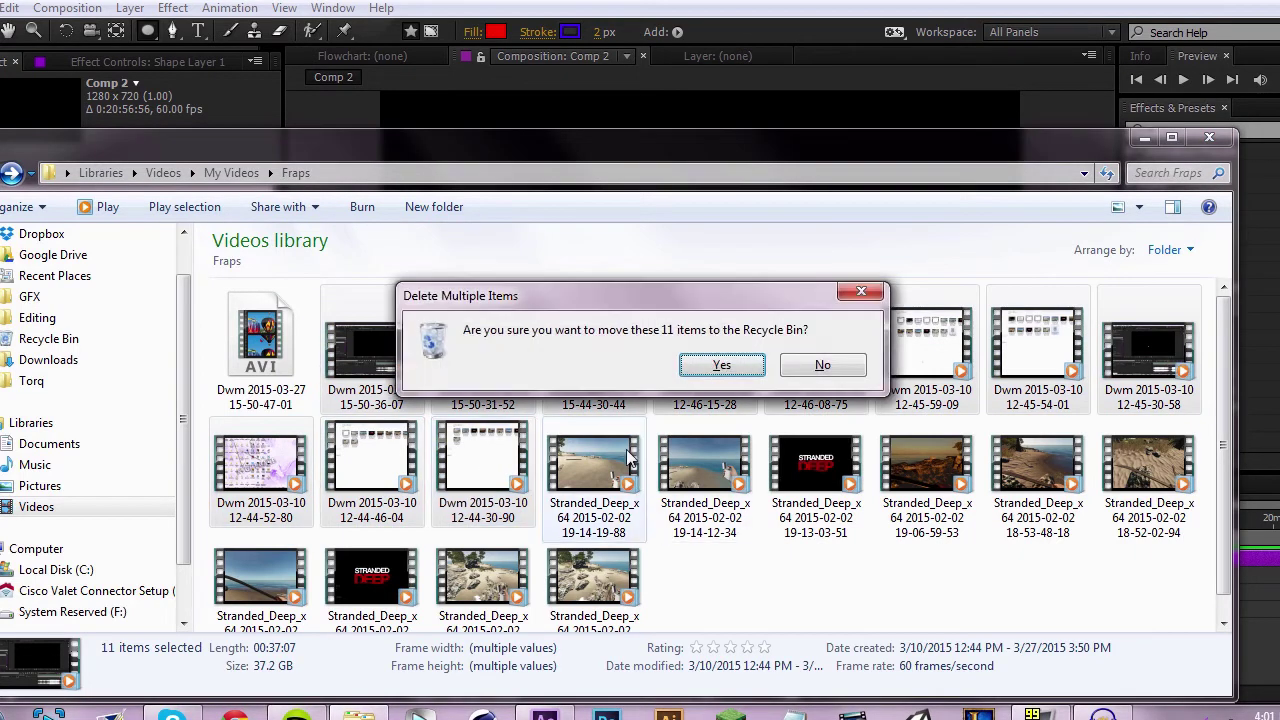
pyautogui.click(716, 368)
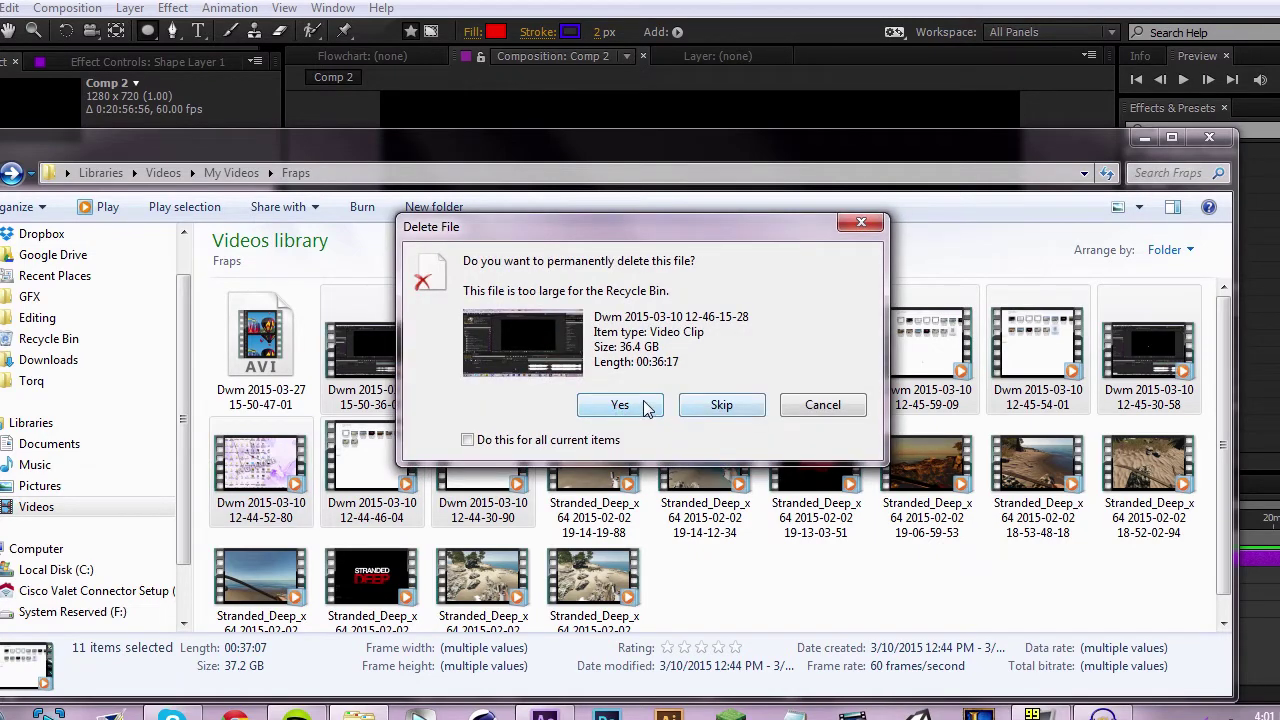
pyautogui.click(645, 406)
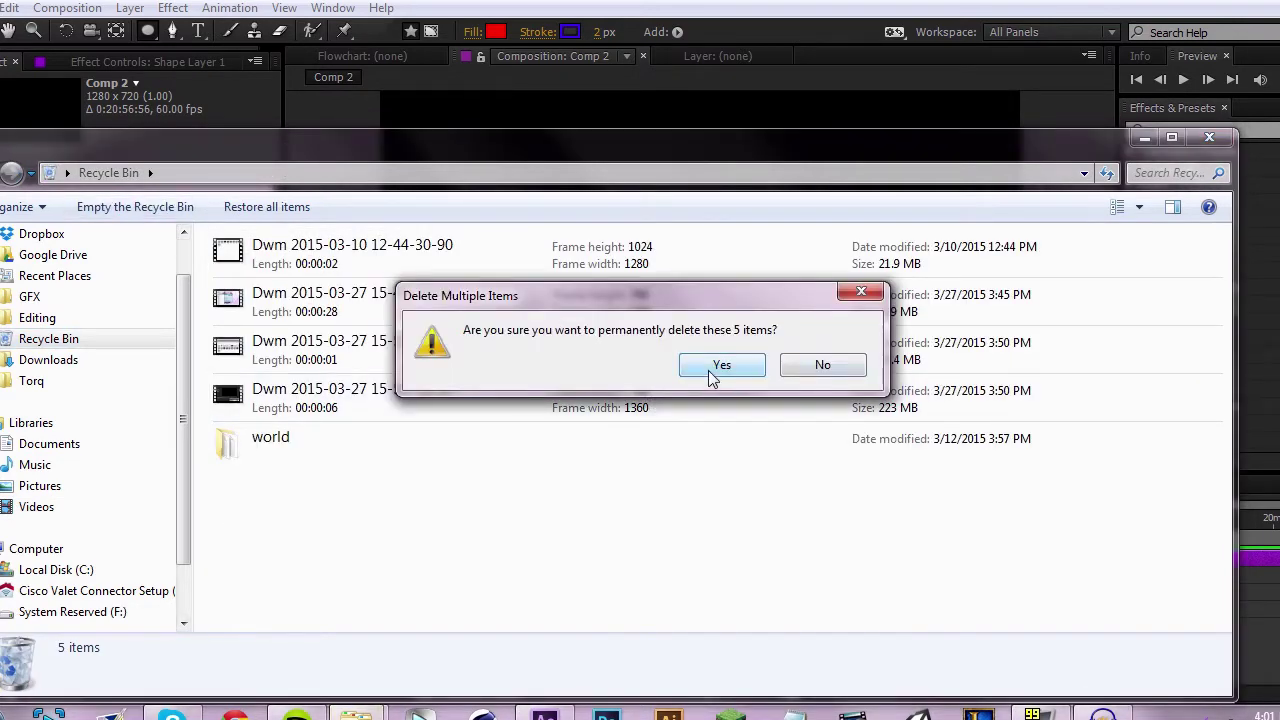
# Permanently delete the Recycle Bin's contents and return to After Effects after checking the free drive space.
pyautogui.click(714, 368)
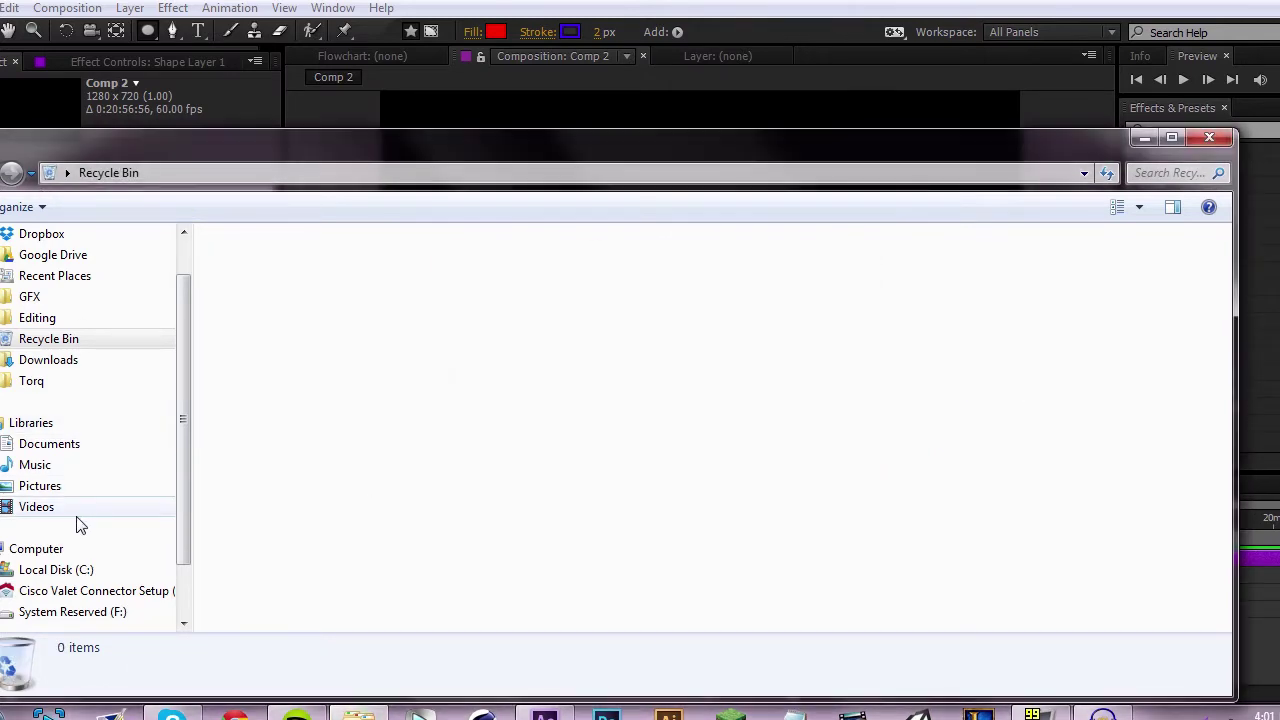
pyautogui.click(48, 549)
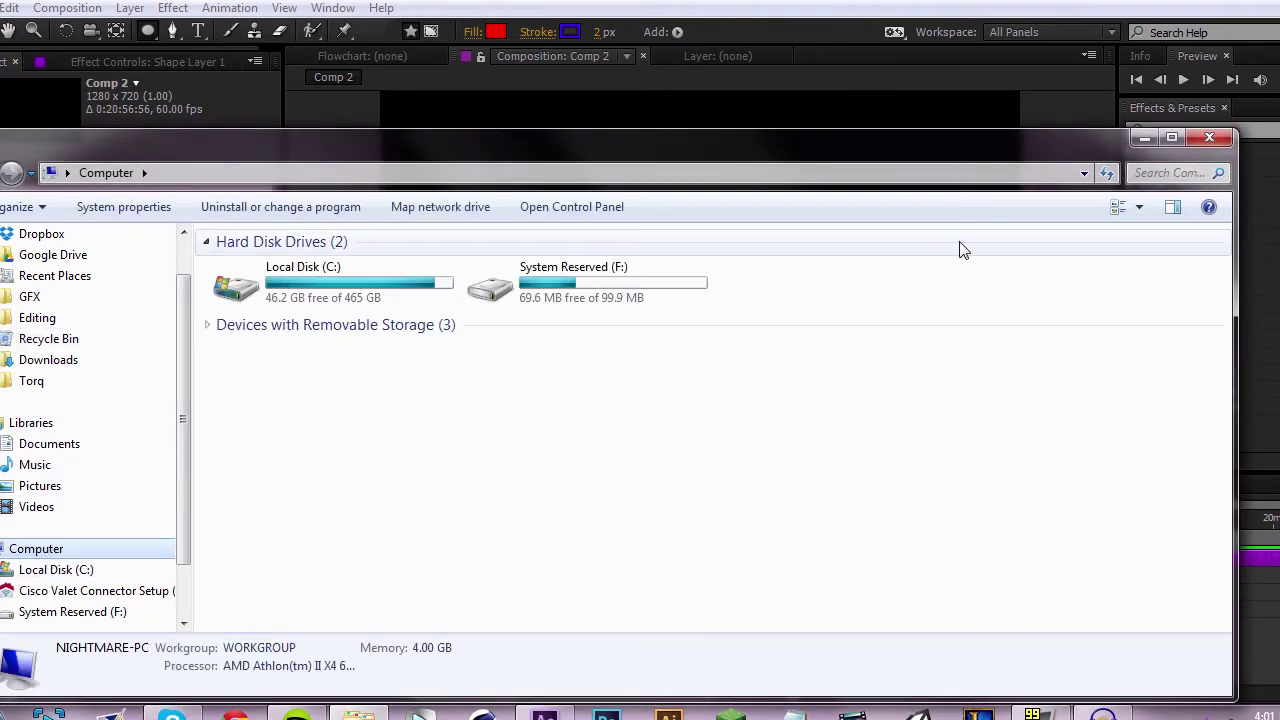
pyautogui.click(1145, 137)
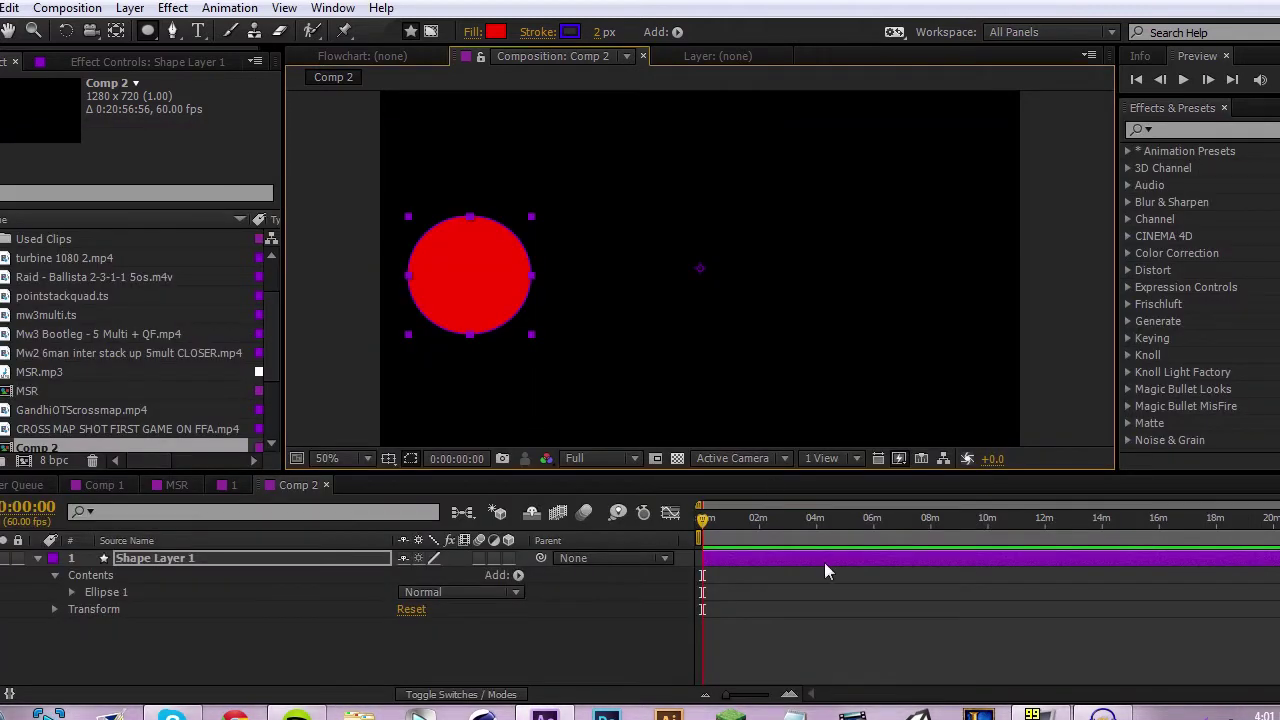
# Animate the circle layer's Position from 640, 360 at the first frame to 1589, 360 at 0:20:56:55.
pyautogui.click(868, 601)
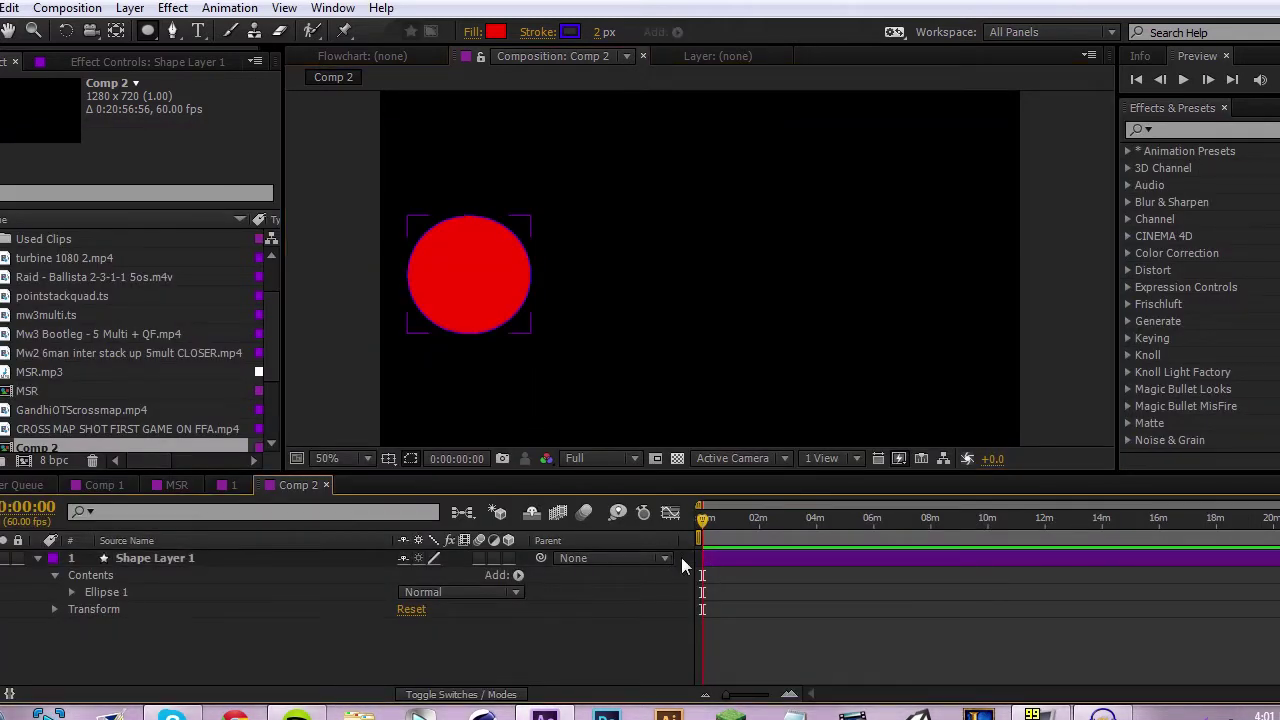
pyautogui.click(709, 559)
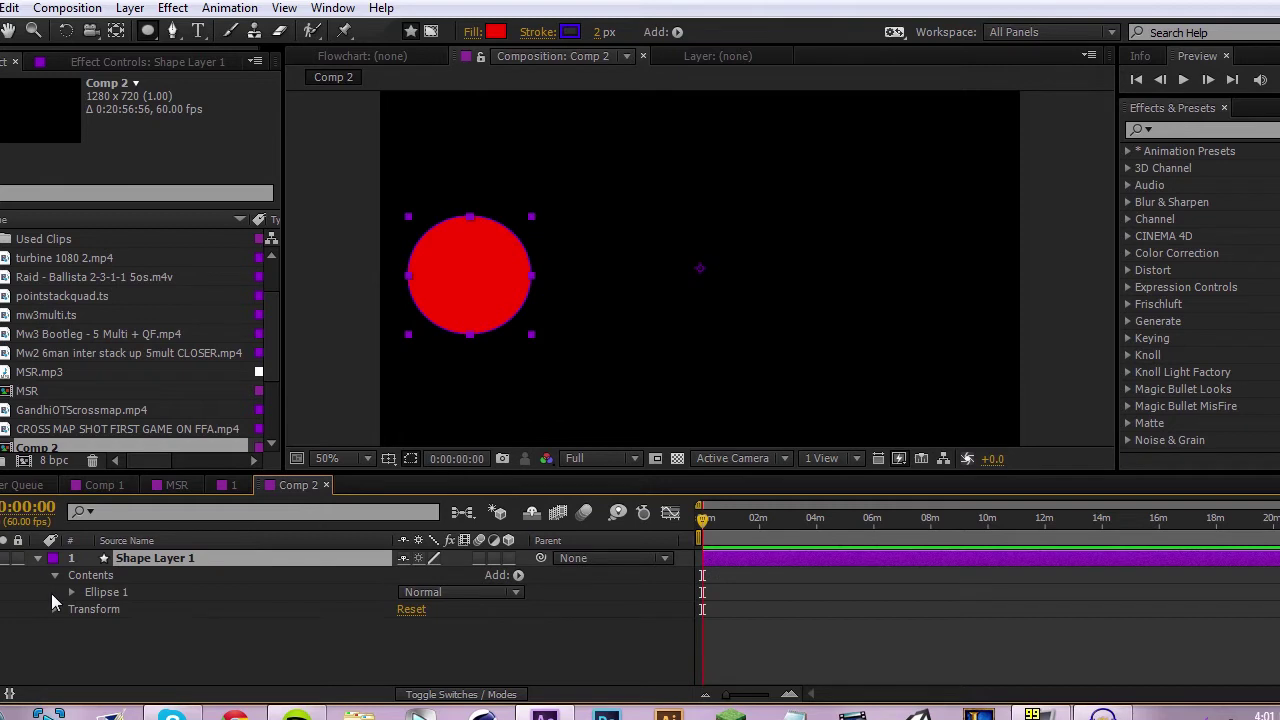
pyautogui.press('p')
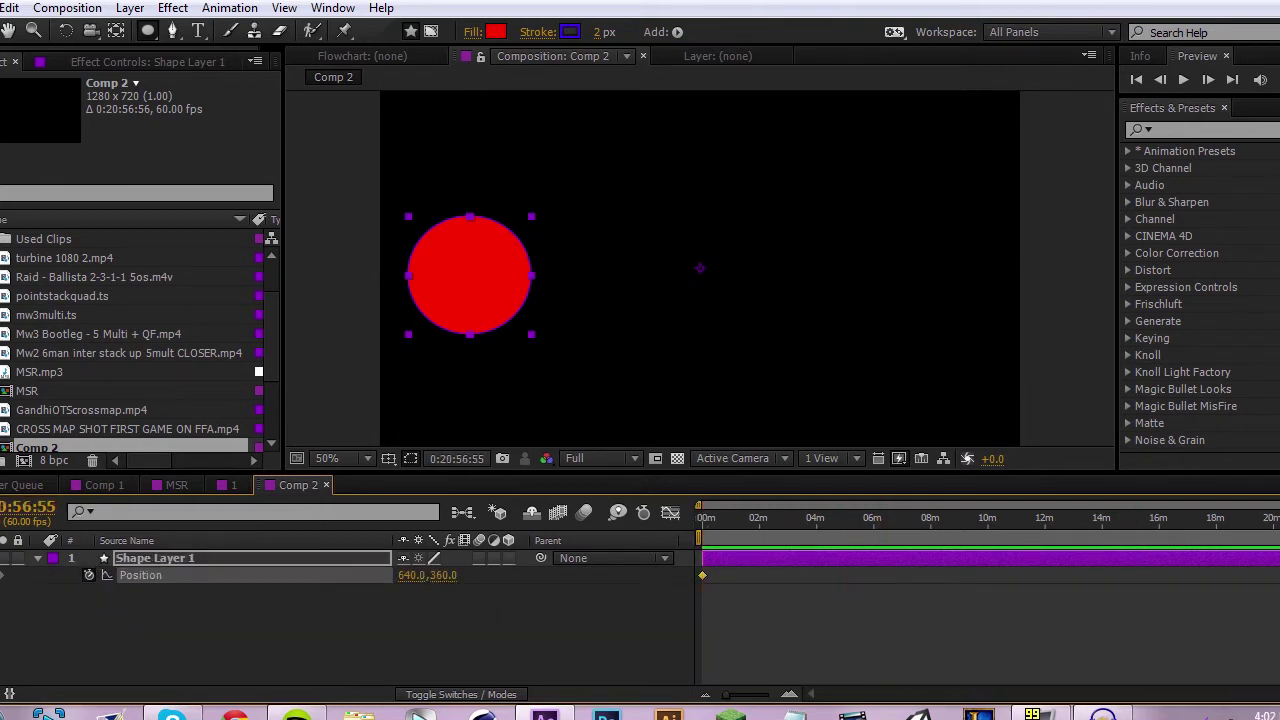
pyautogui.moveTo(443, 576); pyautogui.dragTo(684, 566)
pyautogui.hotkey('ctrl', 'z')
pyautogui.moveTo(408, 576); pyautogui.dragTo(1094, 576)
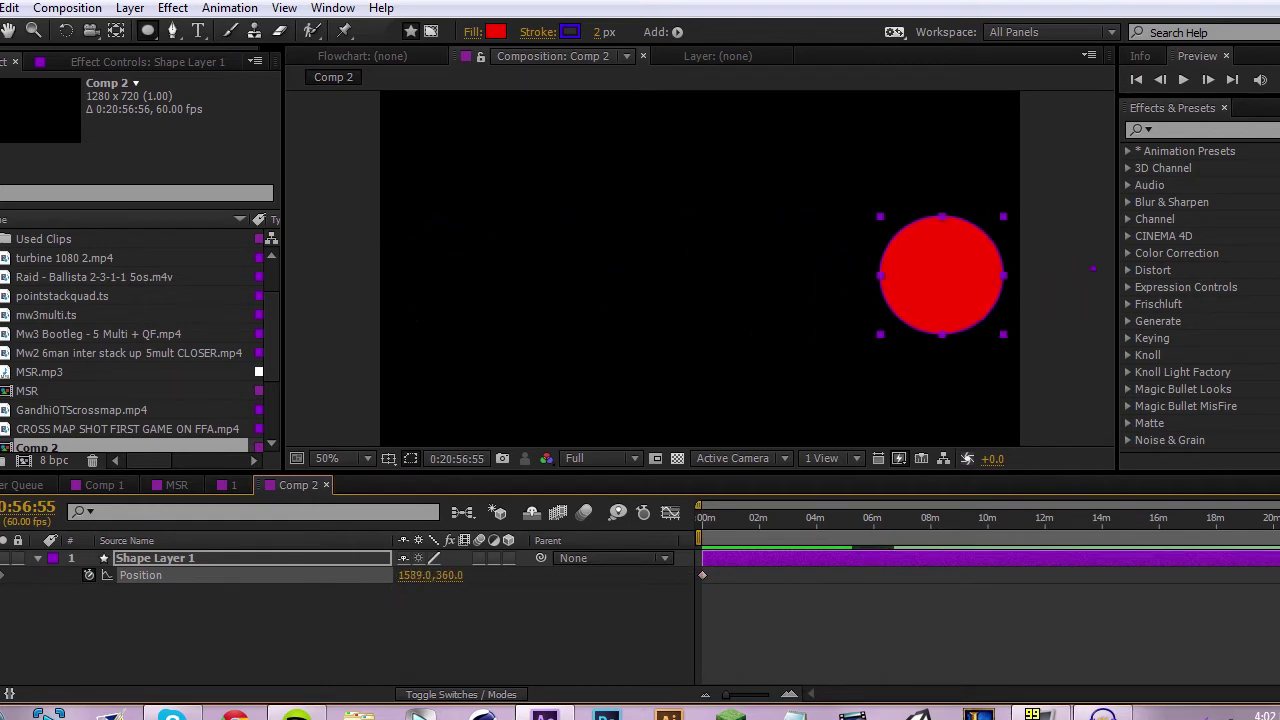
pyautogui.moveTo(787, 522); pyautogui.dragTo(906, 577)
pyautogui.press('Home')
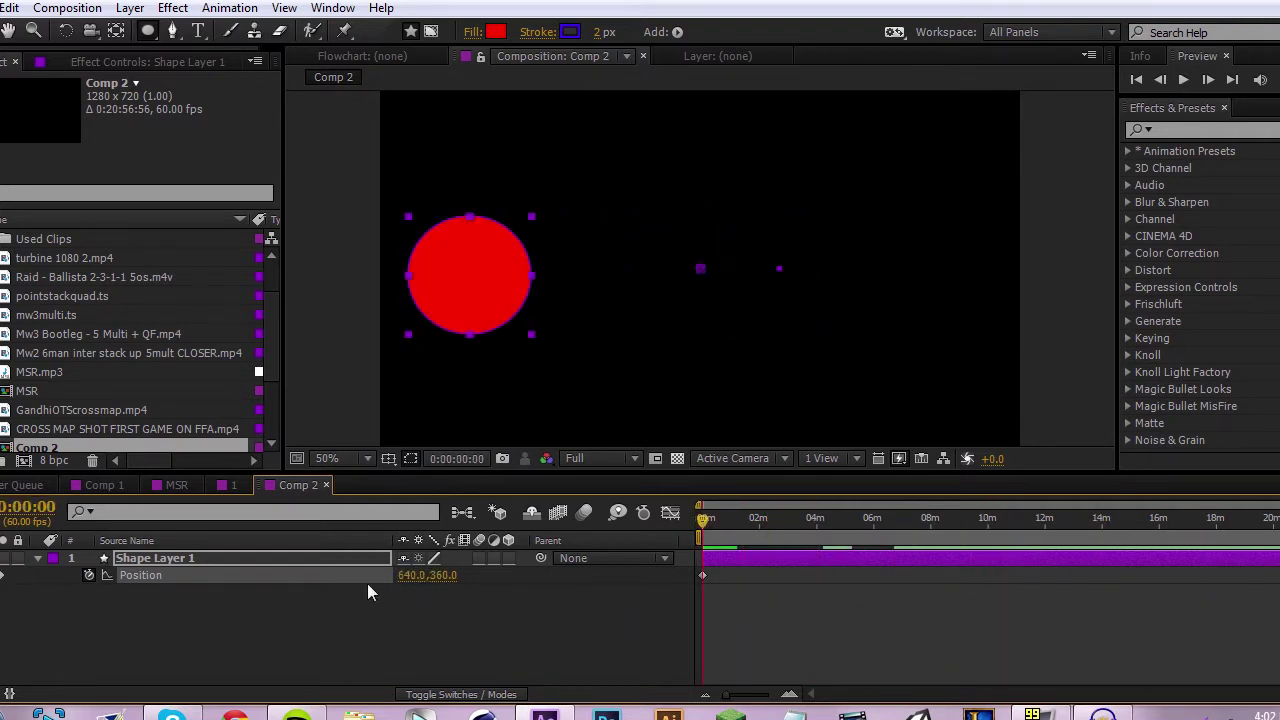
# Pre-compose the animated Shape Layer 1 and go back to the Comp 2 timeline.
pyautogui.click(40, 566)
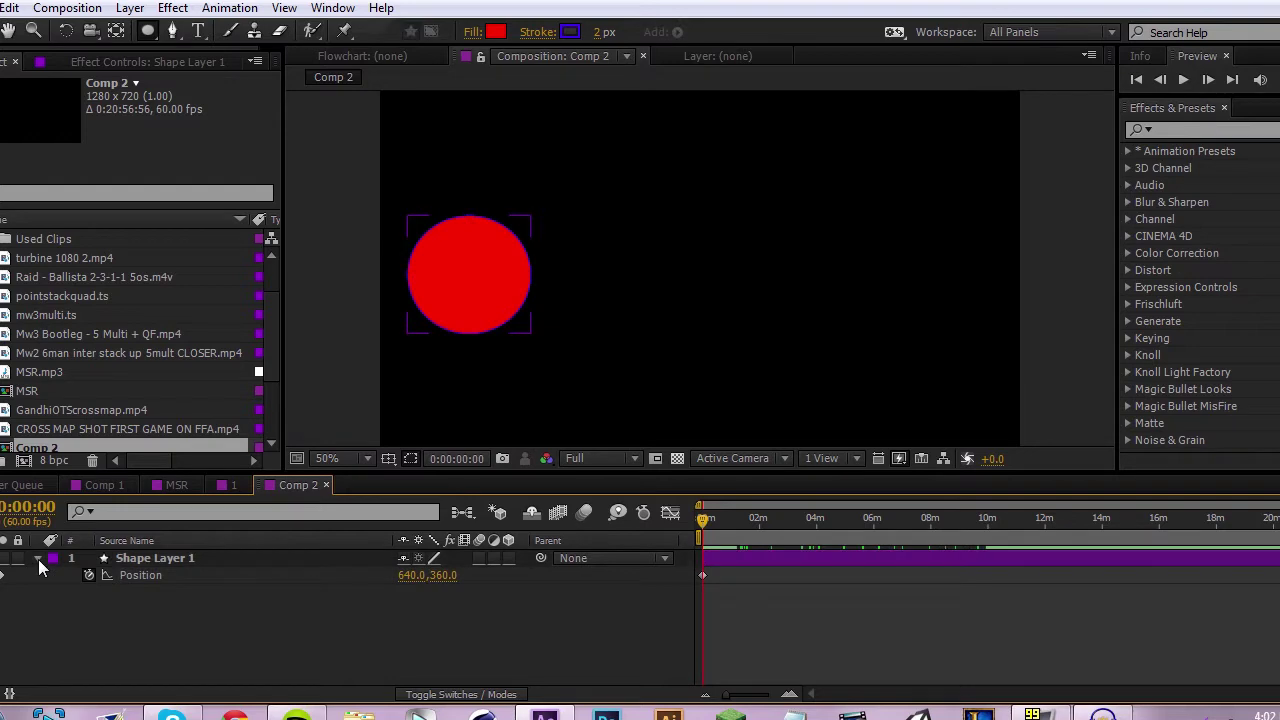
pyautogui.click(38, 560)
pyautogui.rightClick(310, 560)
pyautogui.click(371, 597)
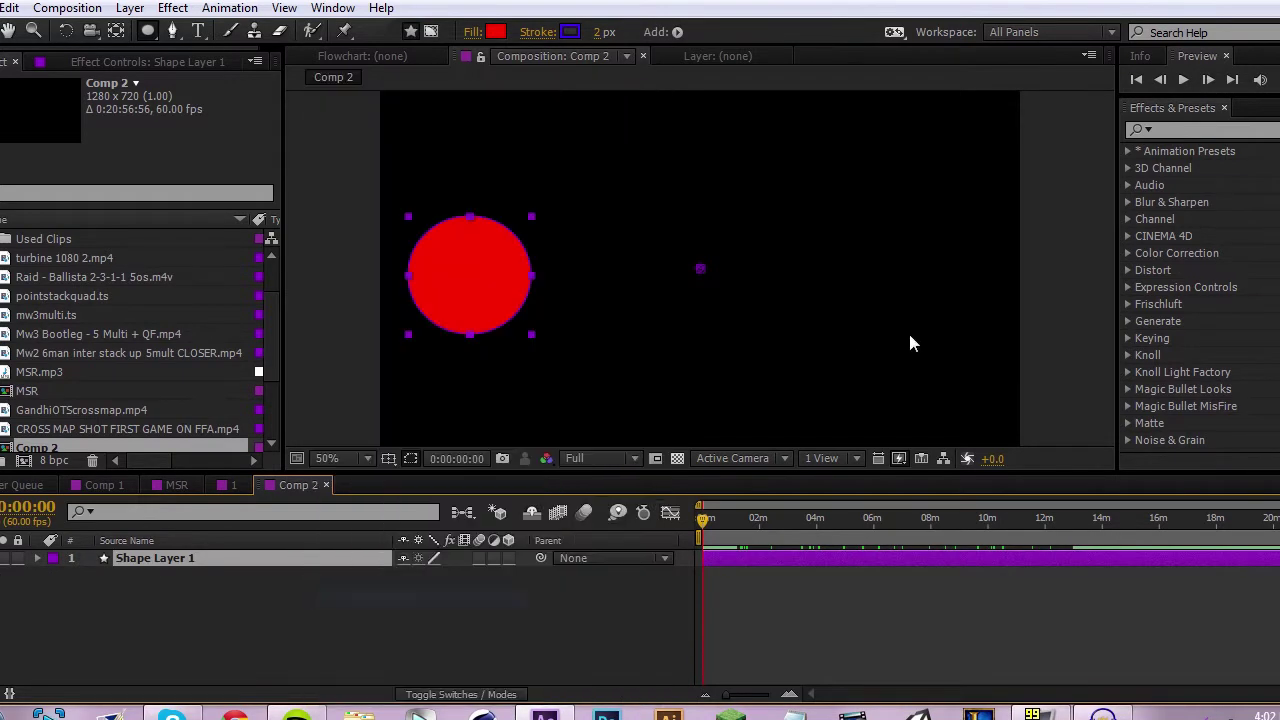
pyautogui.click(898, 433)
pyautogui.click(302, 485)
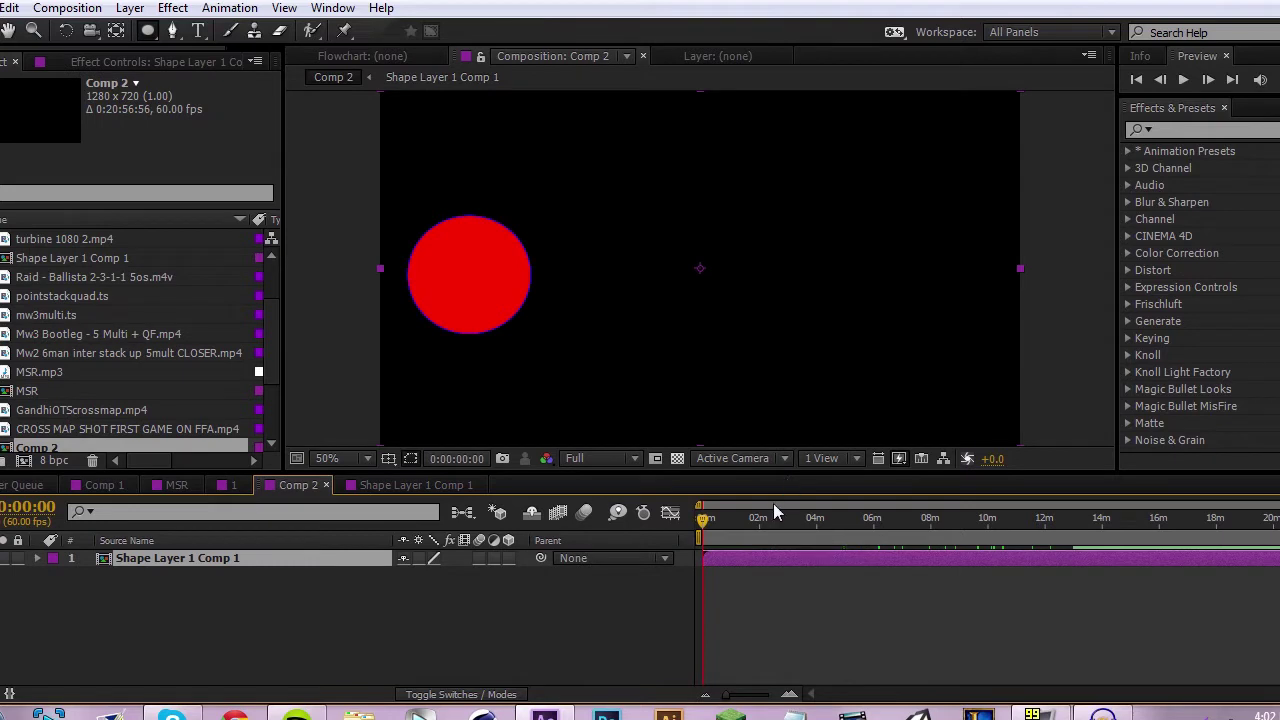
# Scrub through Comp 2 to review the circle's steady motion across the frame.
pyautogui.moveTo(724, 533); pyautogui.dragTo(1064, 533)
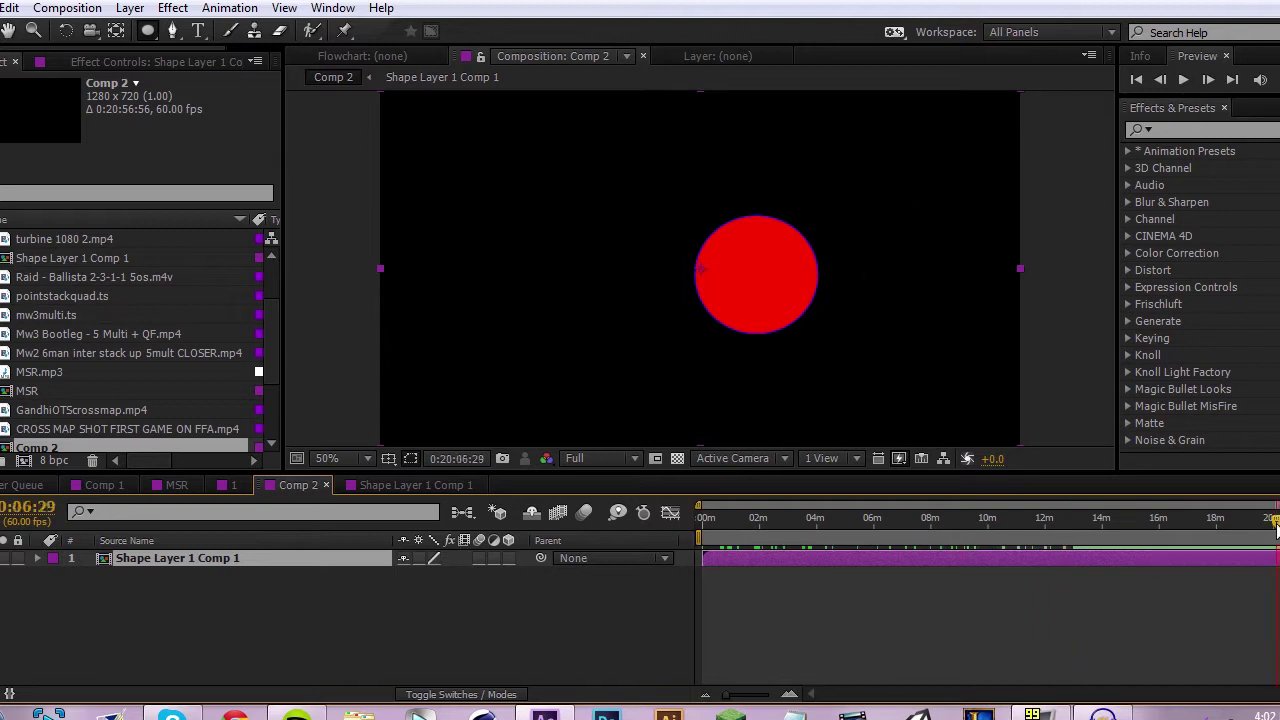
pyautogui.moveTo(1276, 530); pyautogui.dragTo(1279, 530)
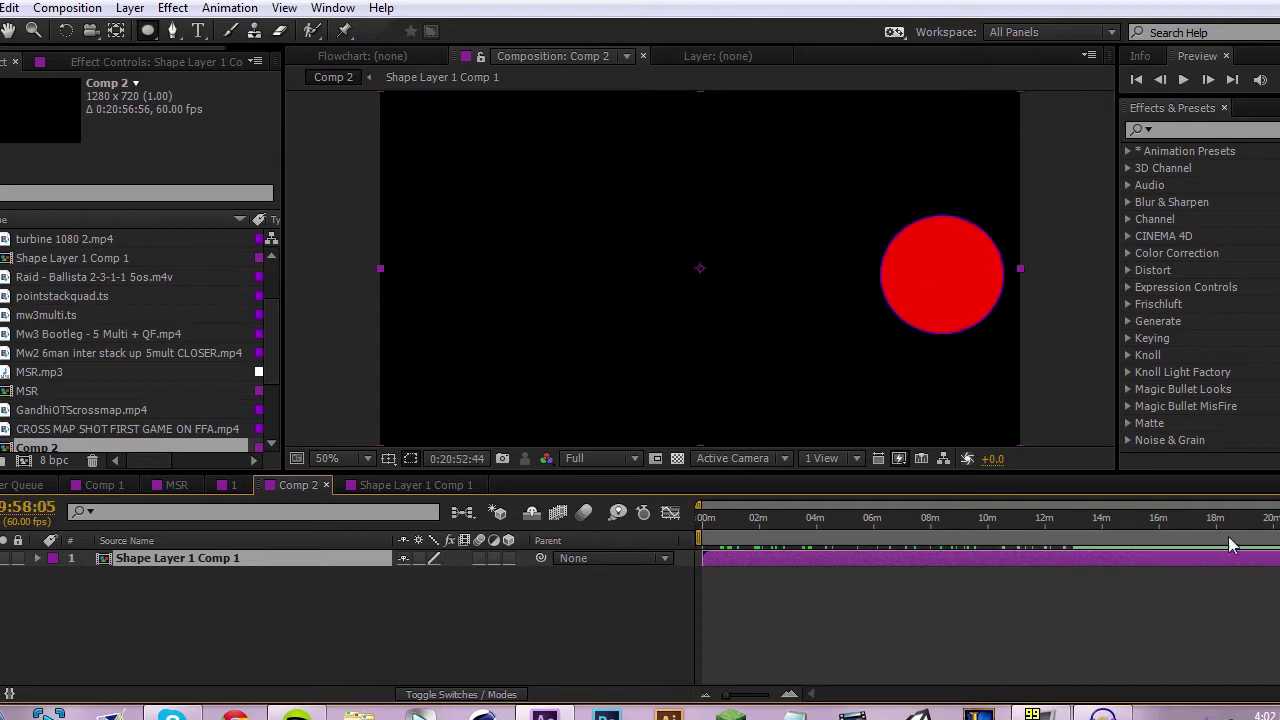
pyautogui.press('Home')
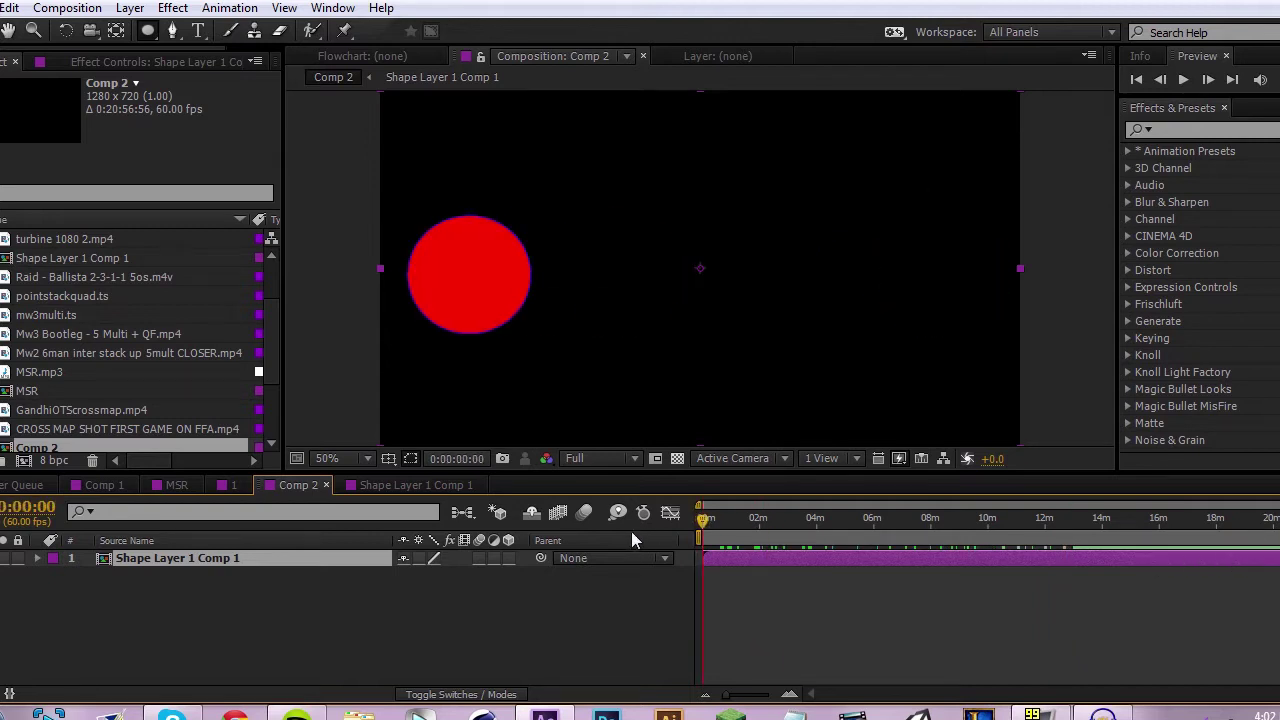
pyautogui.moveTo(704, 519); pyautogui.dragTo(745, 558)
# Enable time remapping on the precomposed circle layer with the playhead at the first frame.
pyautogui.press('Home')
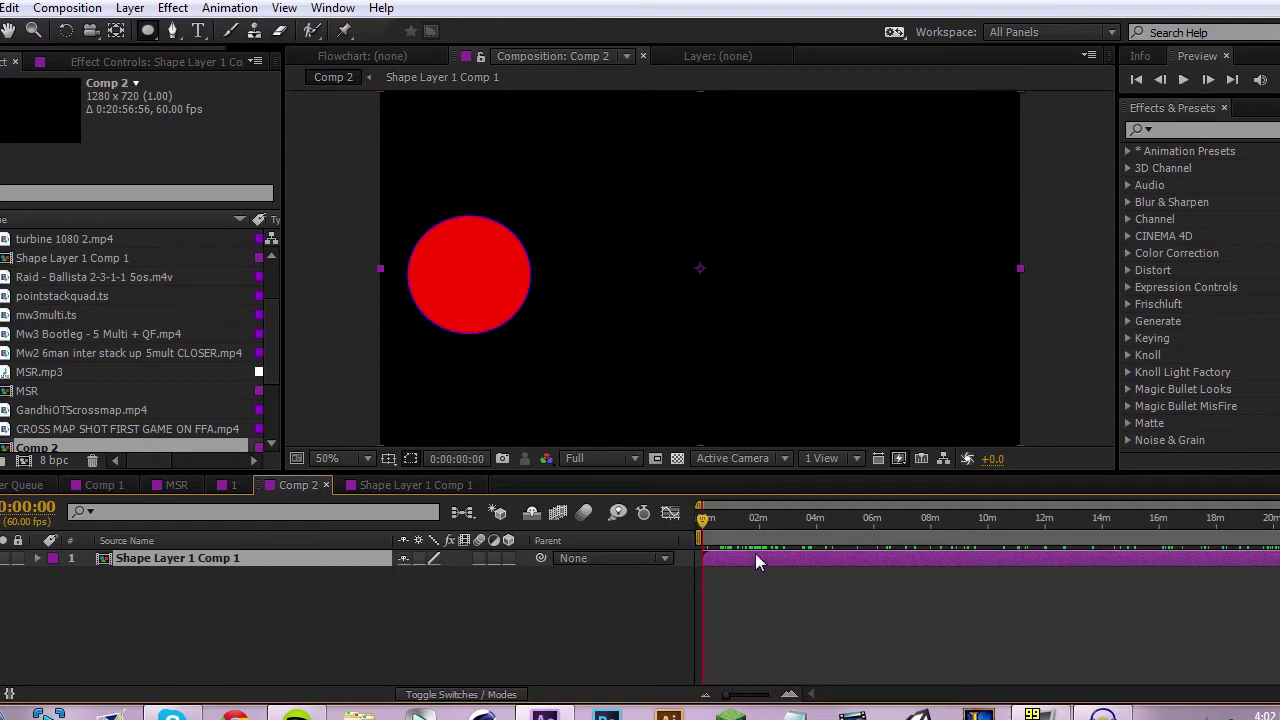
pyautogui.rightClick(757, 560)
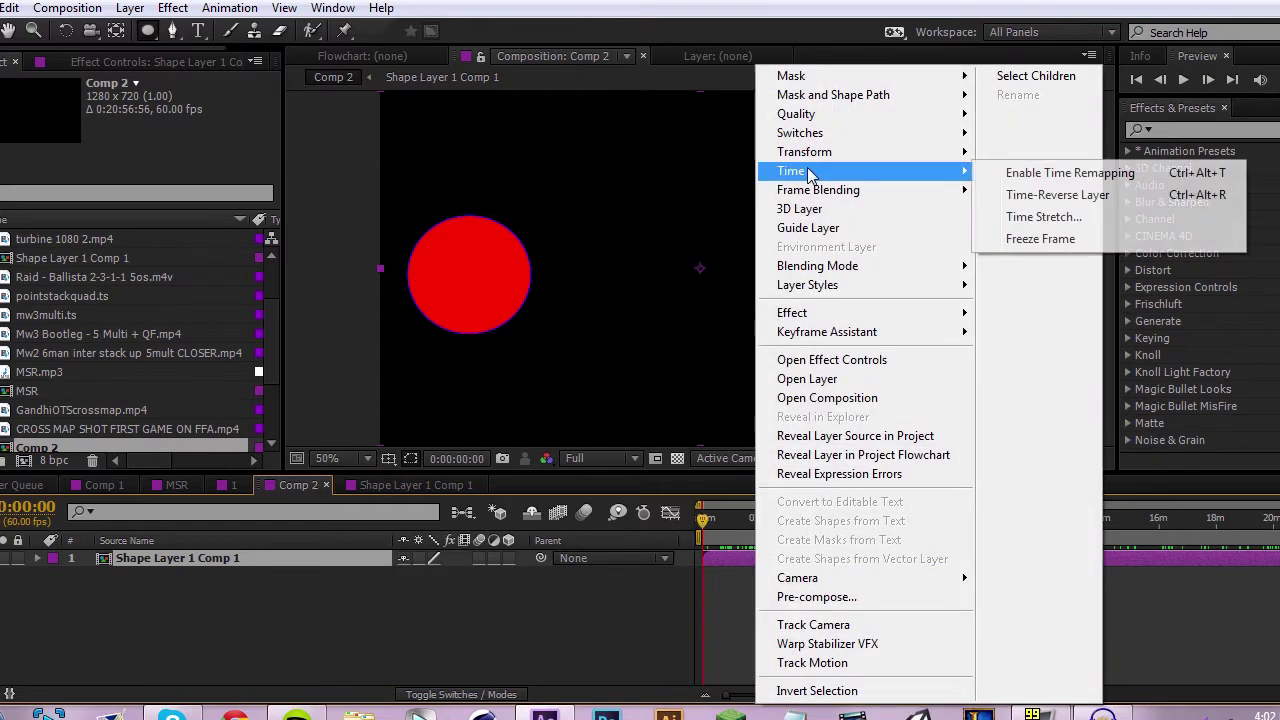
pyautogui.click(1032, 173)
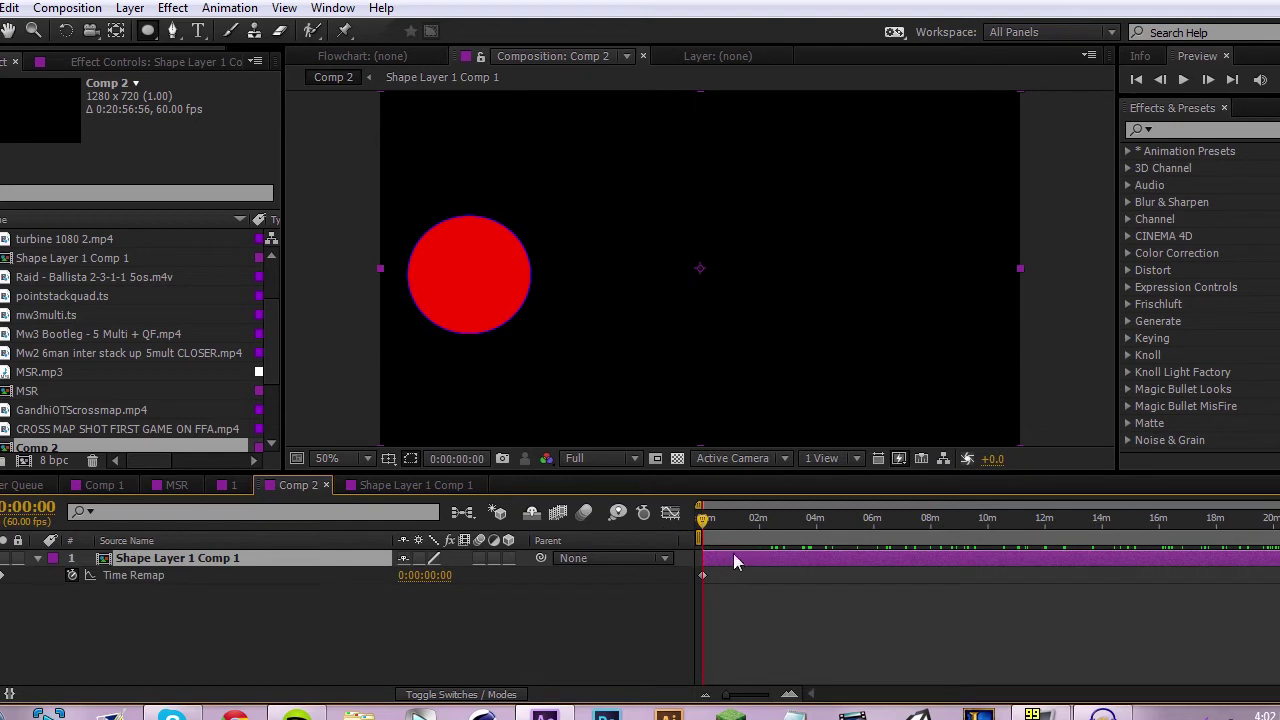
# Move the precomposed circle's end Time Remap keyframe to 0:01:57:42 and compare the sped-up motion with the original timing.
pyautogui.moveTo(703, 545); pyautogui.dragTo(760, 544)
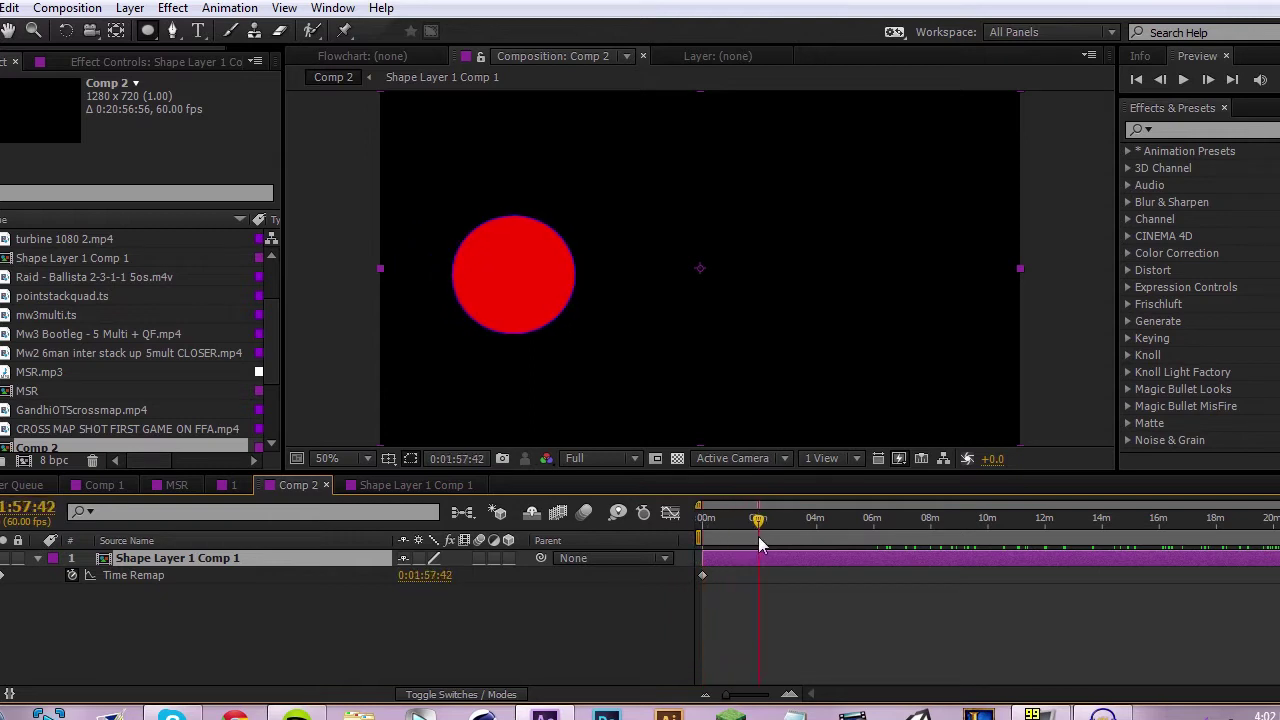
pyautogui.moveTo(1279, 576); pyautogui.dragTo(757, 593)
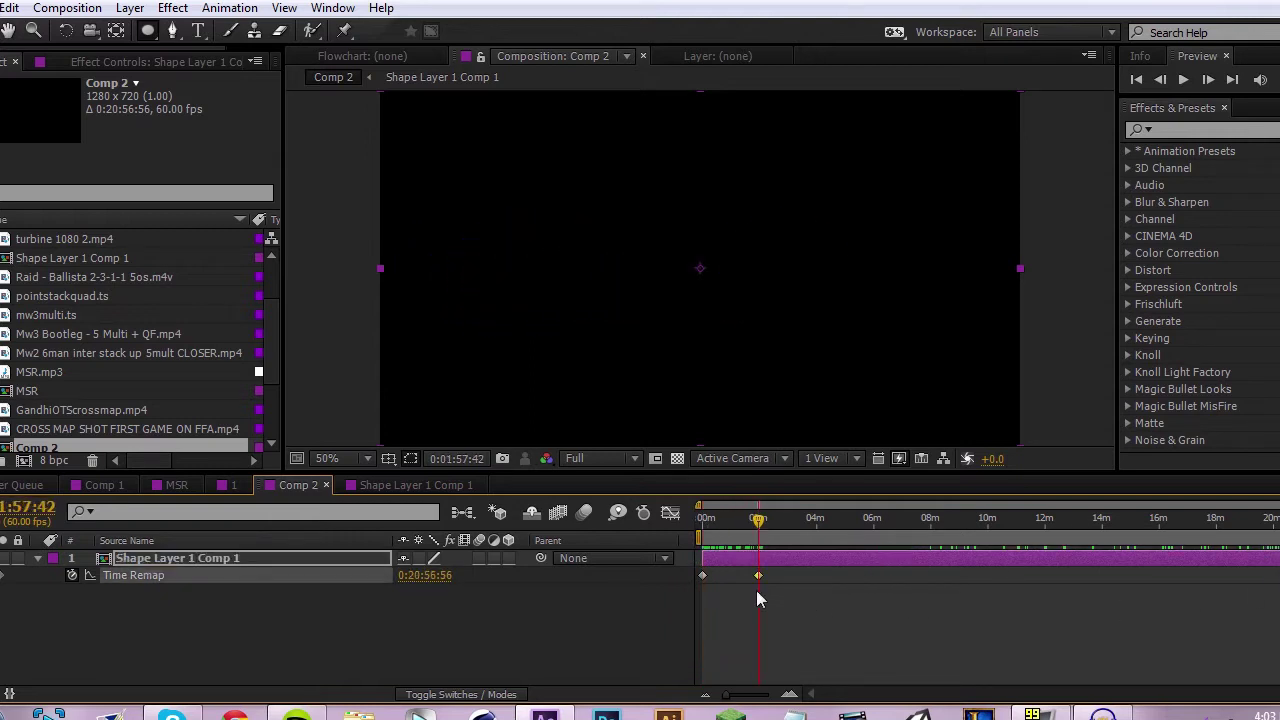
pyautogui.moveTo(742, 518); pyautogui.dragTo(1266, 576)
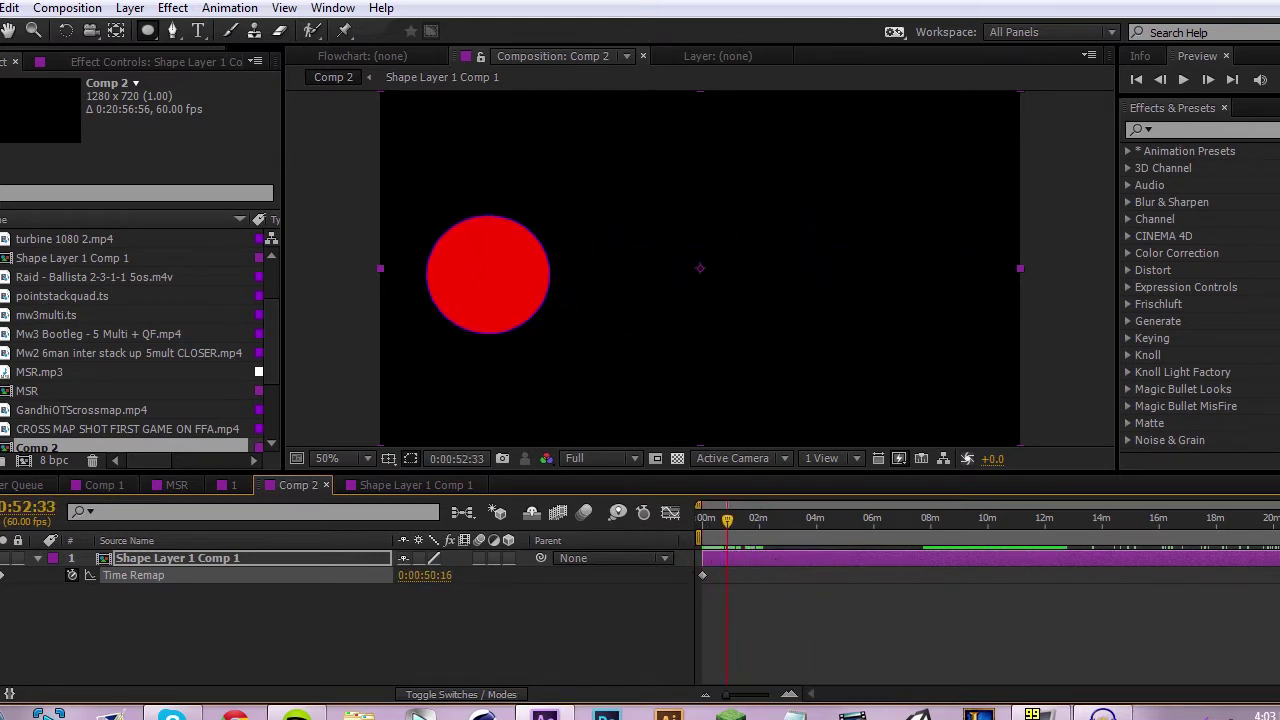
pyautogui.moveTo(735, 527); pyautogui.dragTo(1268, 522)
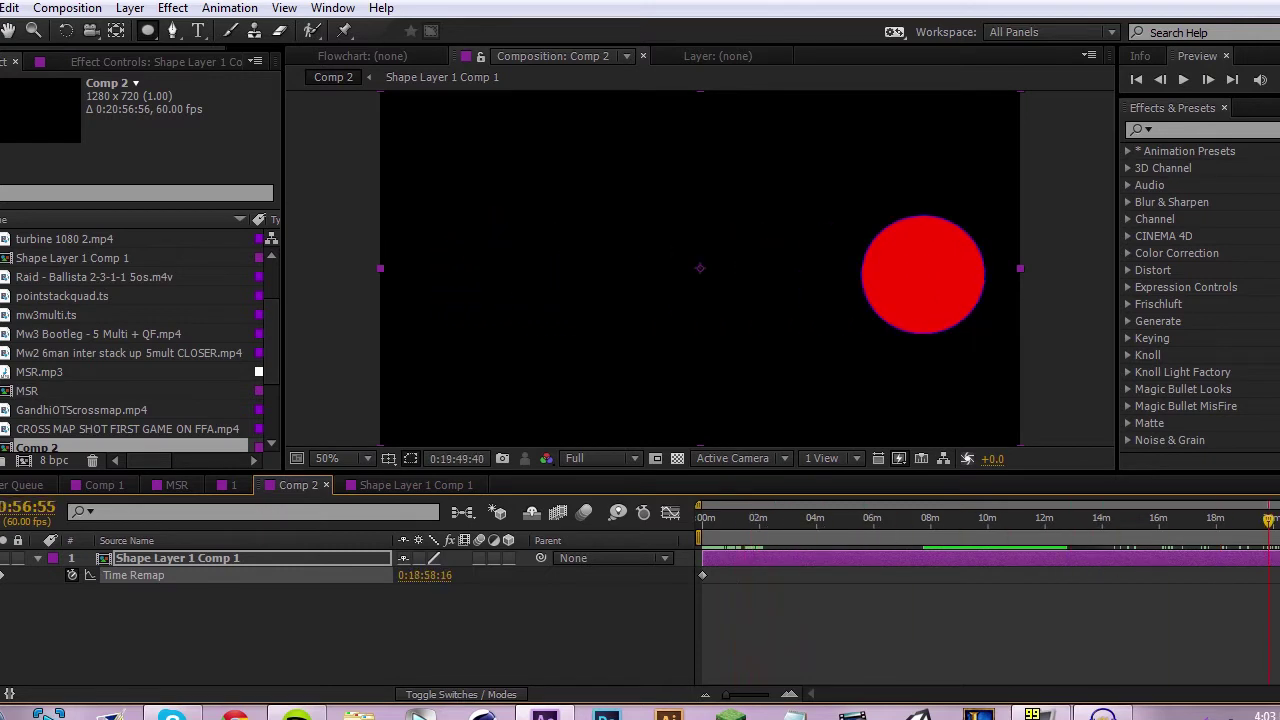
pyautogui.hotkey('ctrl', 'z')
pyautogui.press('Home')
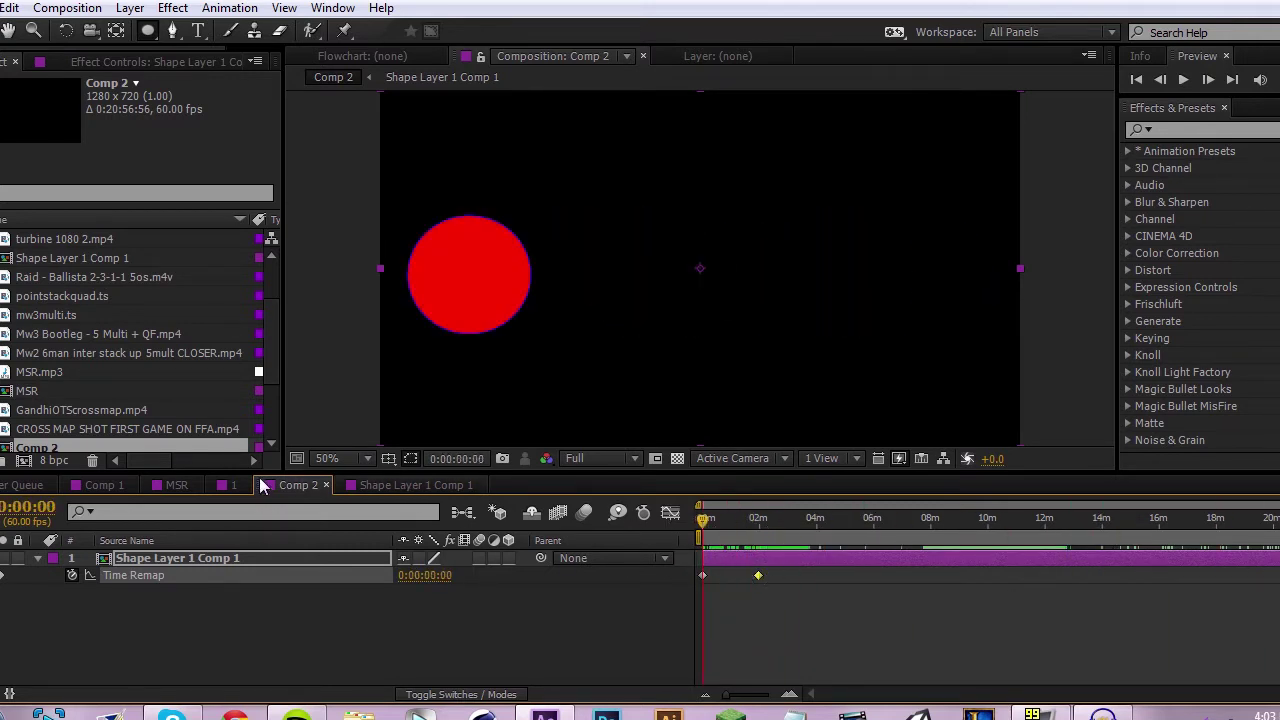
# In Comp 1, add the MSR comp above the gameplay clip at about 39.1 seconds and place a duplicate at about 39.8 seconds.
pyautogui.click(176, 486)
pyautogui.click(105, 484)
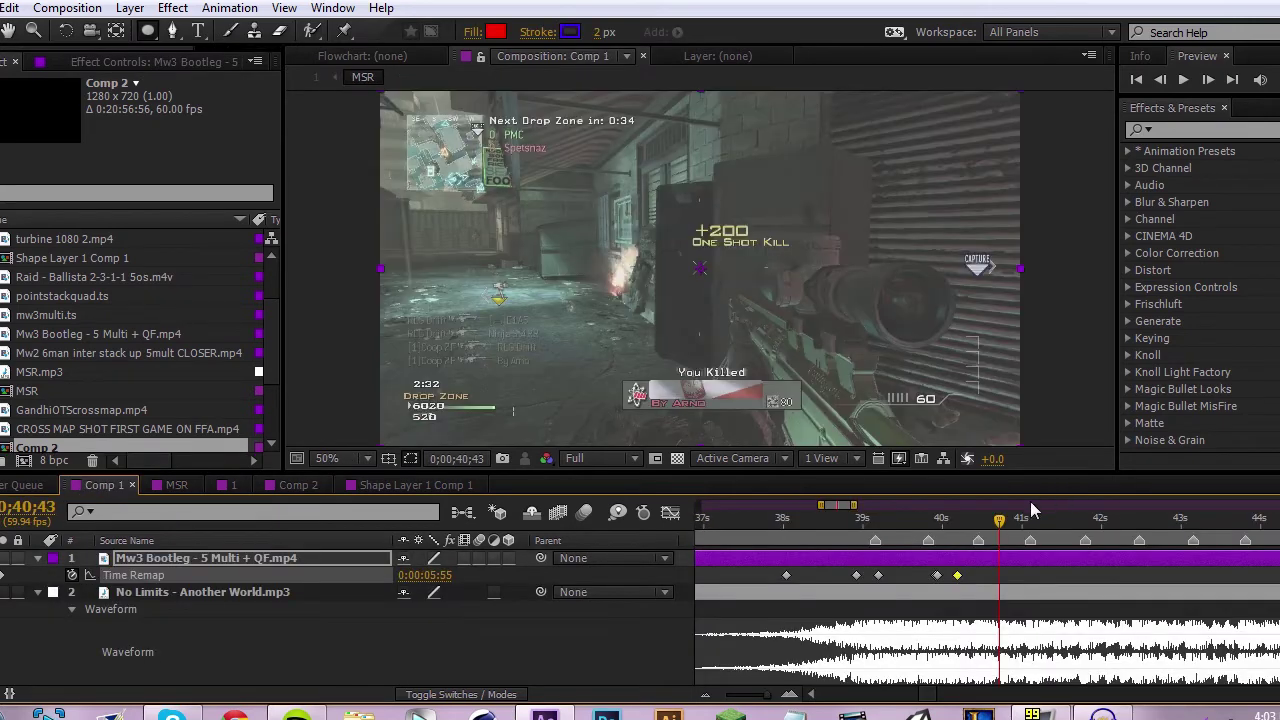
pyautogui.moveTo(962, 530)
pyautogui.mouseDown()
pyautogui.moveTo(912, 530)
pyautogui.moveTo(942, 545)
pyautogui.mouseUp()
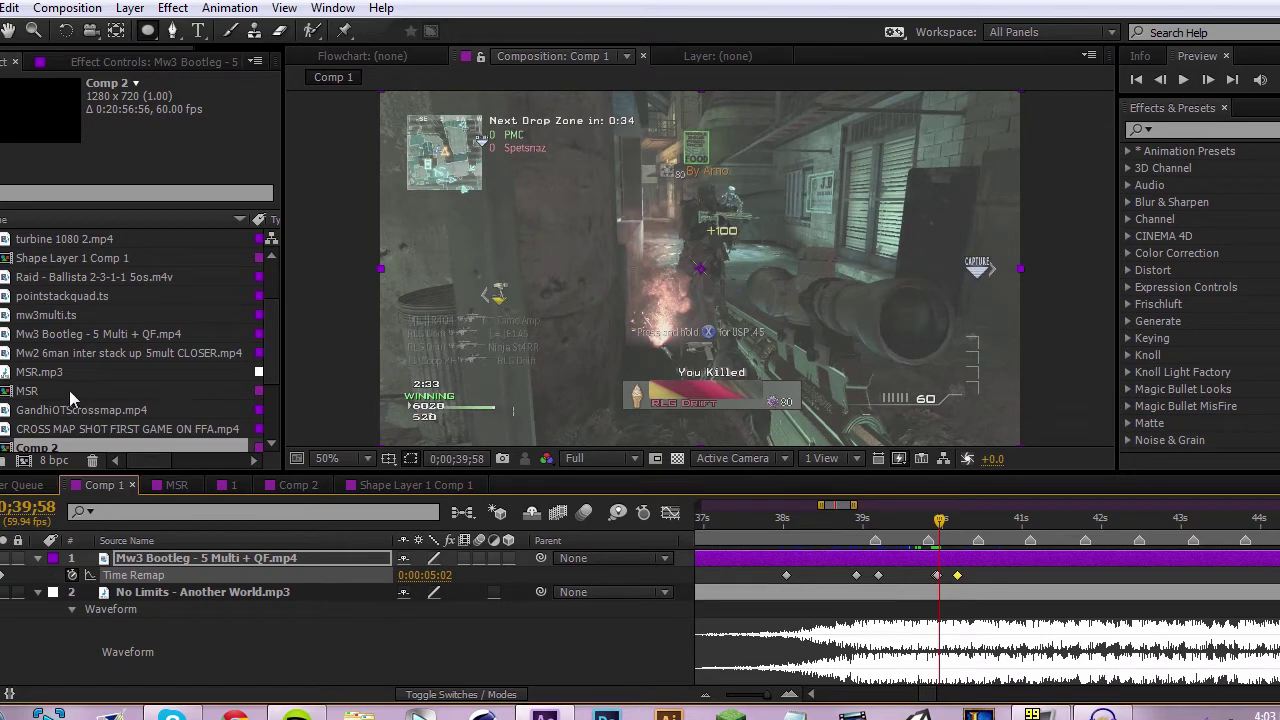
pyautogui.moveTo(69, 390)
pyautogui.mouseDown()
pyautogui.moveTo(275, 376)
pyautogui.moveTo(897, 563)
pyautogui.moveTo(878, 565)
pyautogui.mouseUp()
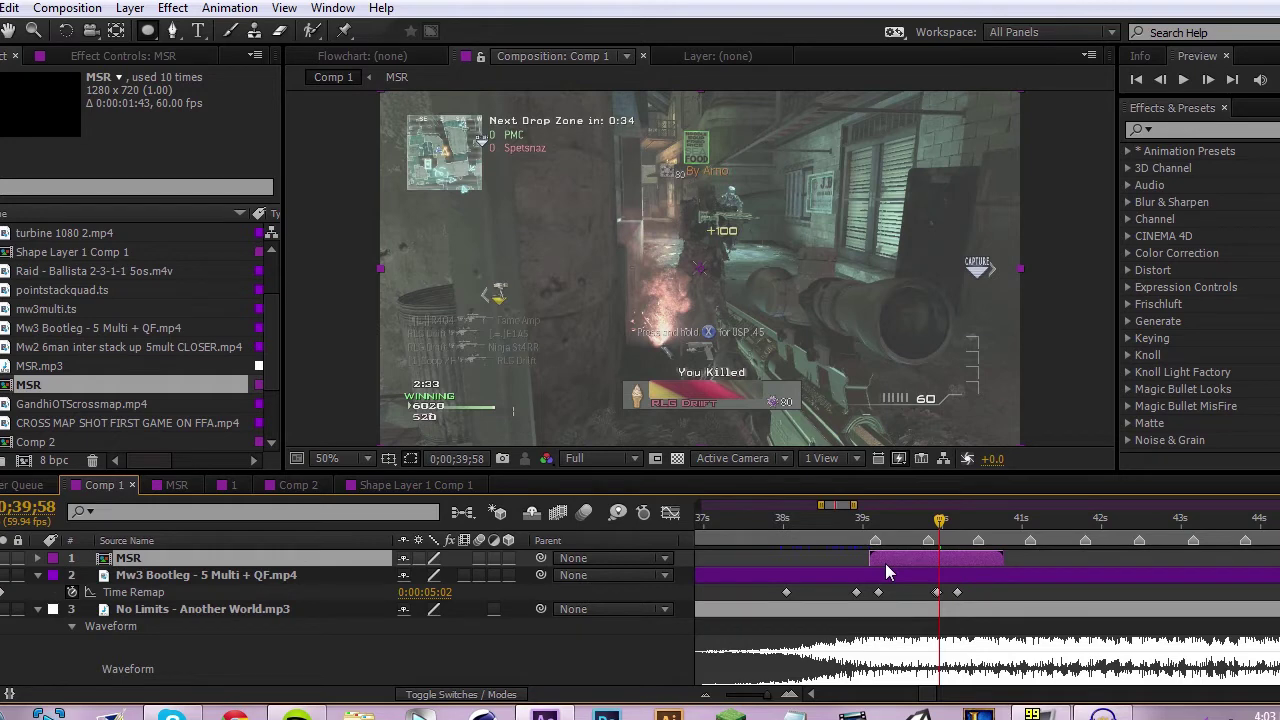
pyautogui.hotkey('ctrl', 'd')
pyautogui.moveTo(886, 572); pyautogui.dragTo(985, 567)
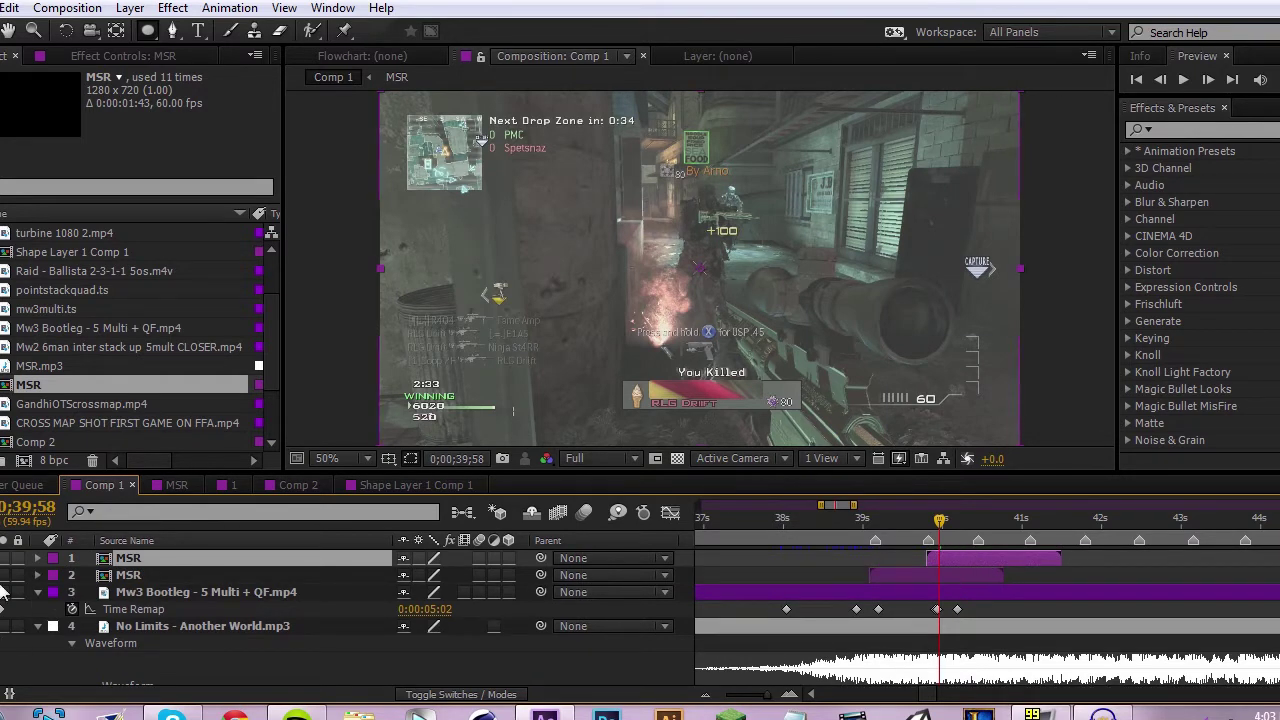
# Check the first MSR layer's audio against the shot at 0;39;09 and move the second MSR layer to start at about 40.2 seconds.
pyautogui.click(857, 521)
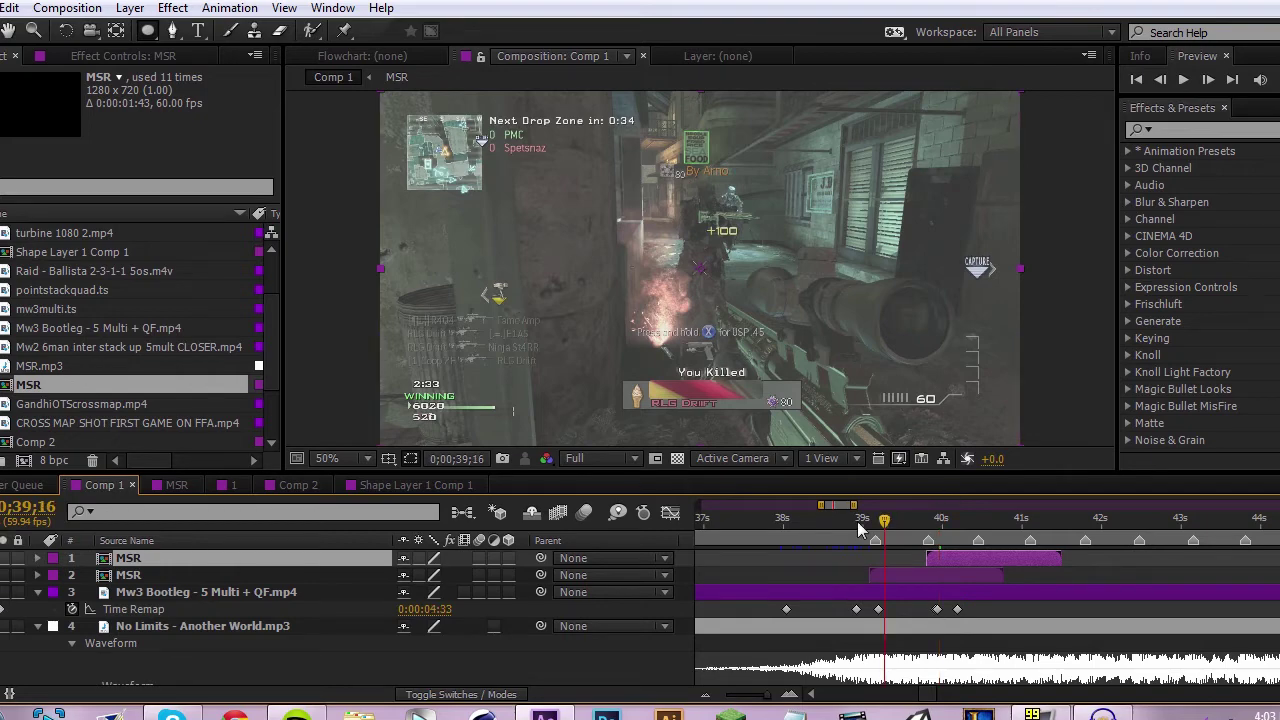
pyautogui.moveTo(864, 526); pyautogui.dragTo(874, 529)
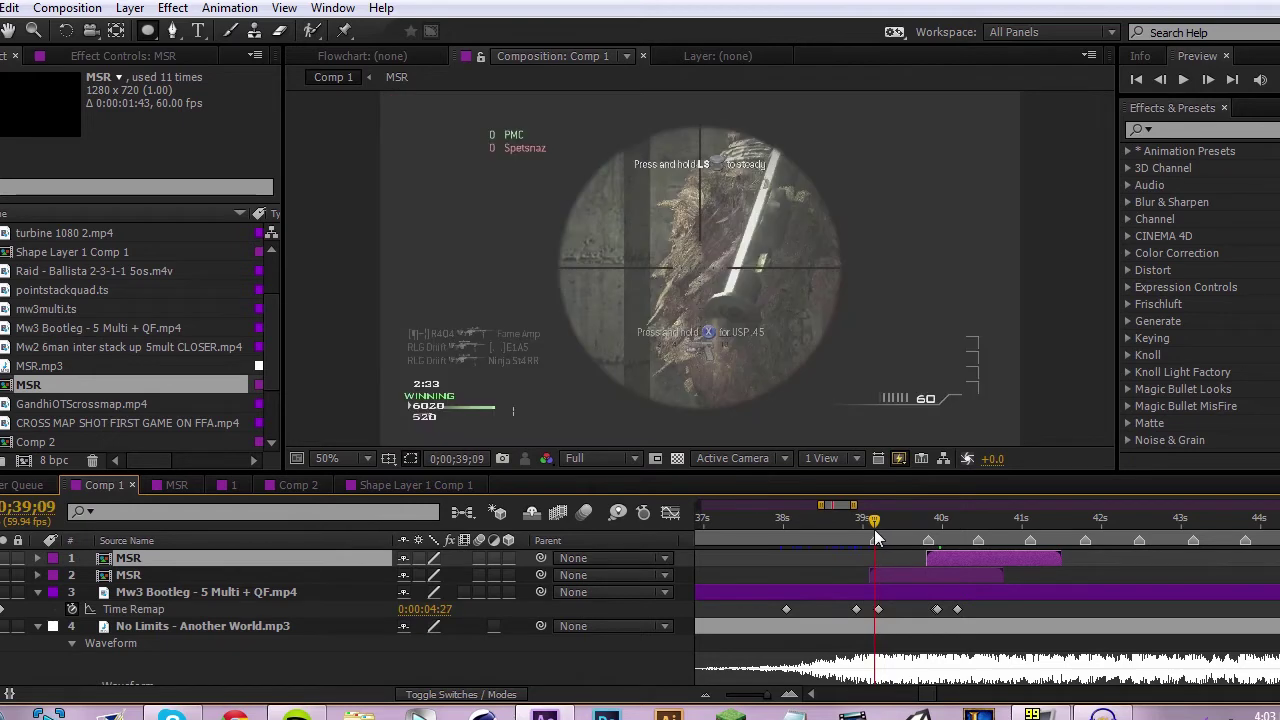
pyautogui.click(890, 575)
pyautogui.press('l')
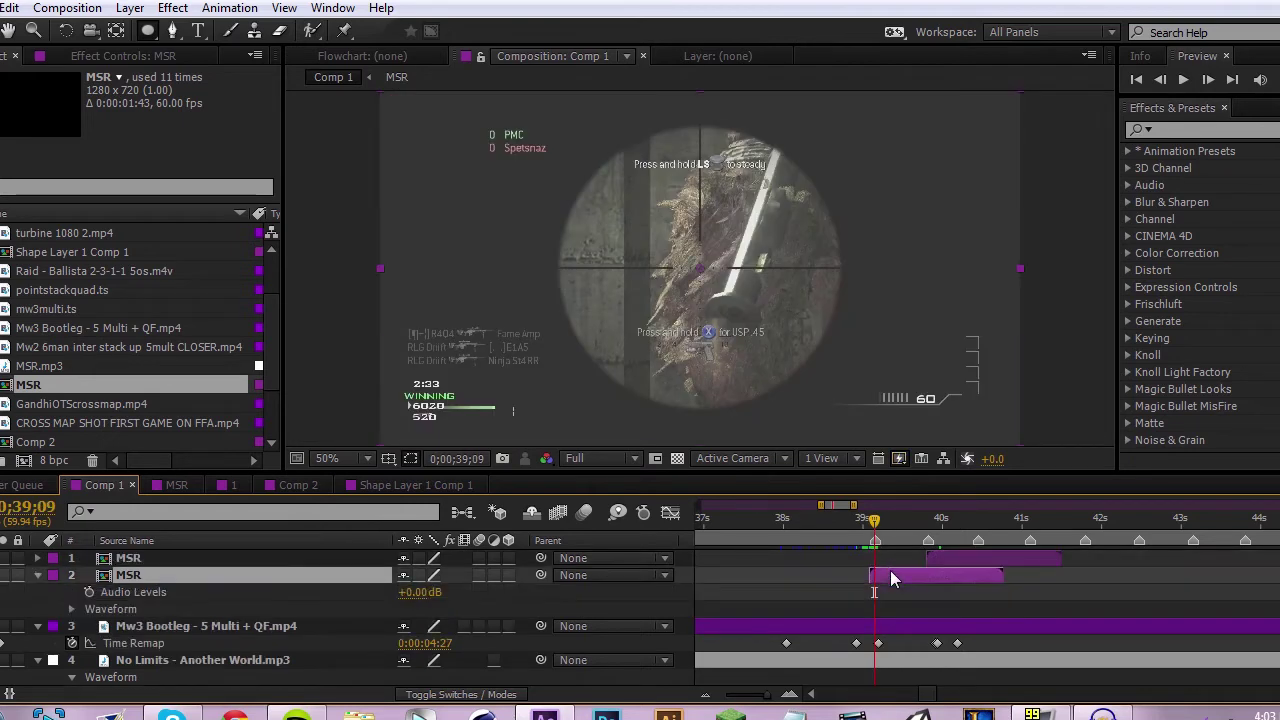
pyautogui.press('l')
pyautogui.press('l')
pyautogui.press('l')
pyautogui.press('l')
pyautogui.press('l')
pyautogui.moveTo(876, 524); pyautogui.dragTo(988, 556)
# Preview Comp 1 from 0;38;41 to check the first two gunshot sounds against the music.
pyautogui.click(837, 533)
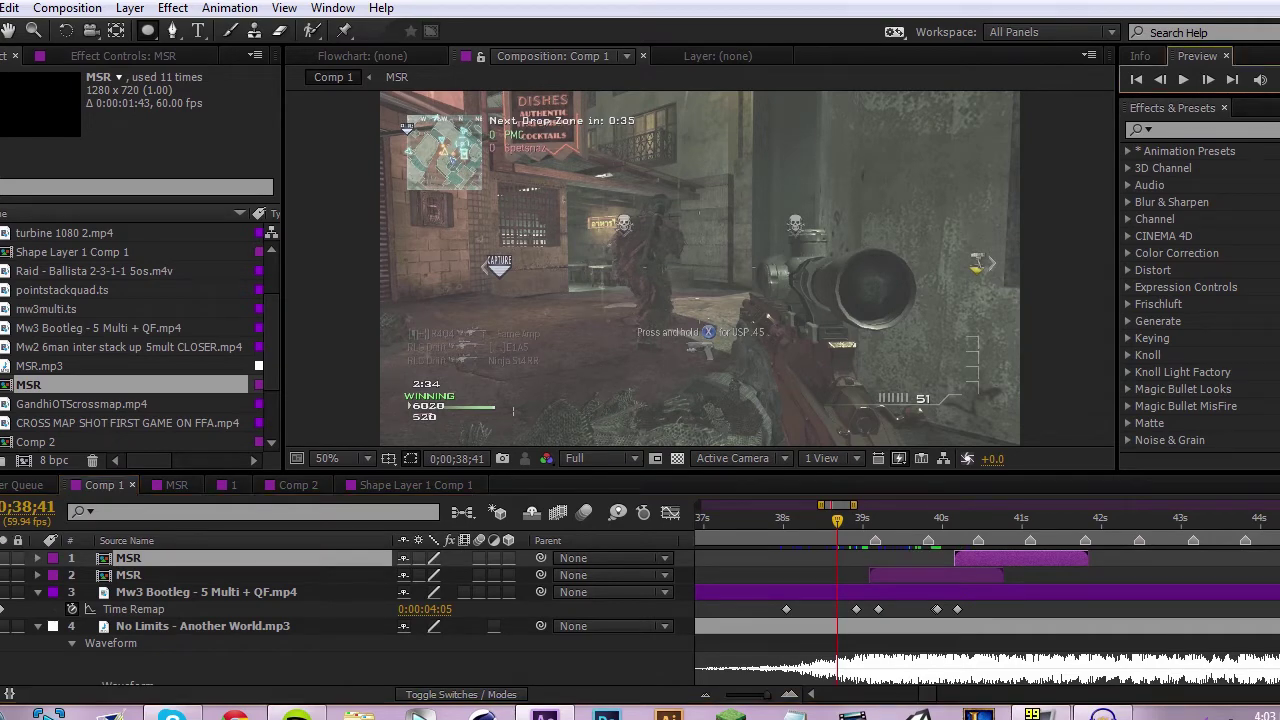
pyautogui.press('space')
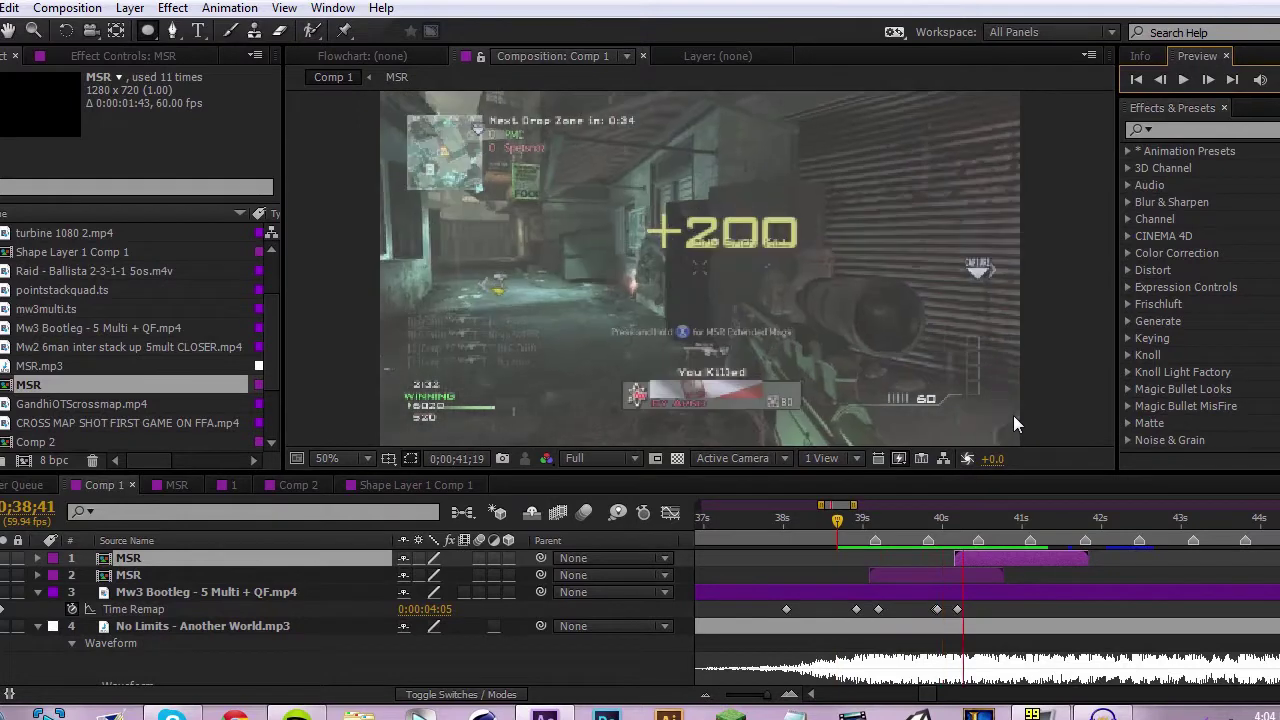
pyautogui.press('space')
# Duplicate the top MSR layer and move the copy to start at about 41 seconds.
pyautogui.click(996, 555)
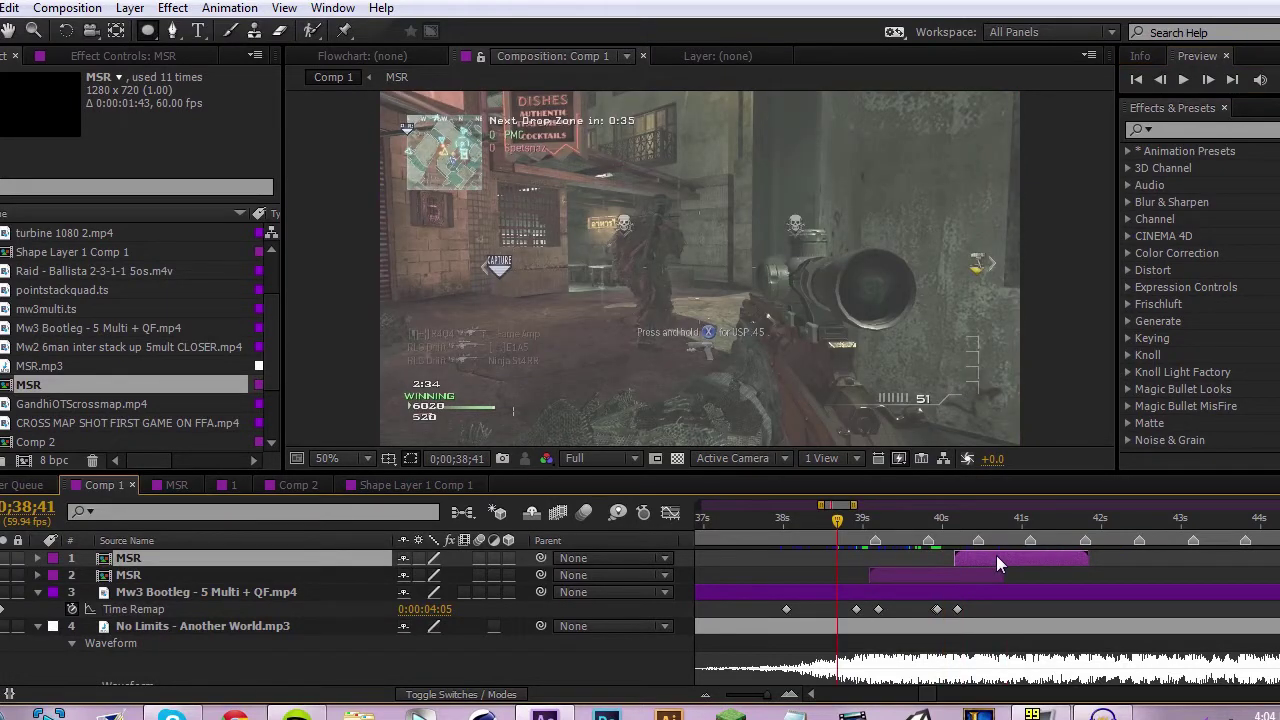
pyautogui.hotkey('ctrl', 'd')
pyautogui.moveTo(966, 565); pyautogui.dragTo(1022, 577)
# Add Time Remap keyframes to the Mw3 Bootleg clip at 0;41;11, 0;41;32, 0;41;34 and 0;42;11, pulling the last one back to about 41.9 seconds.
pyautogui.moveTo(905, 530); pyautogui.dragTo(1037, 558)
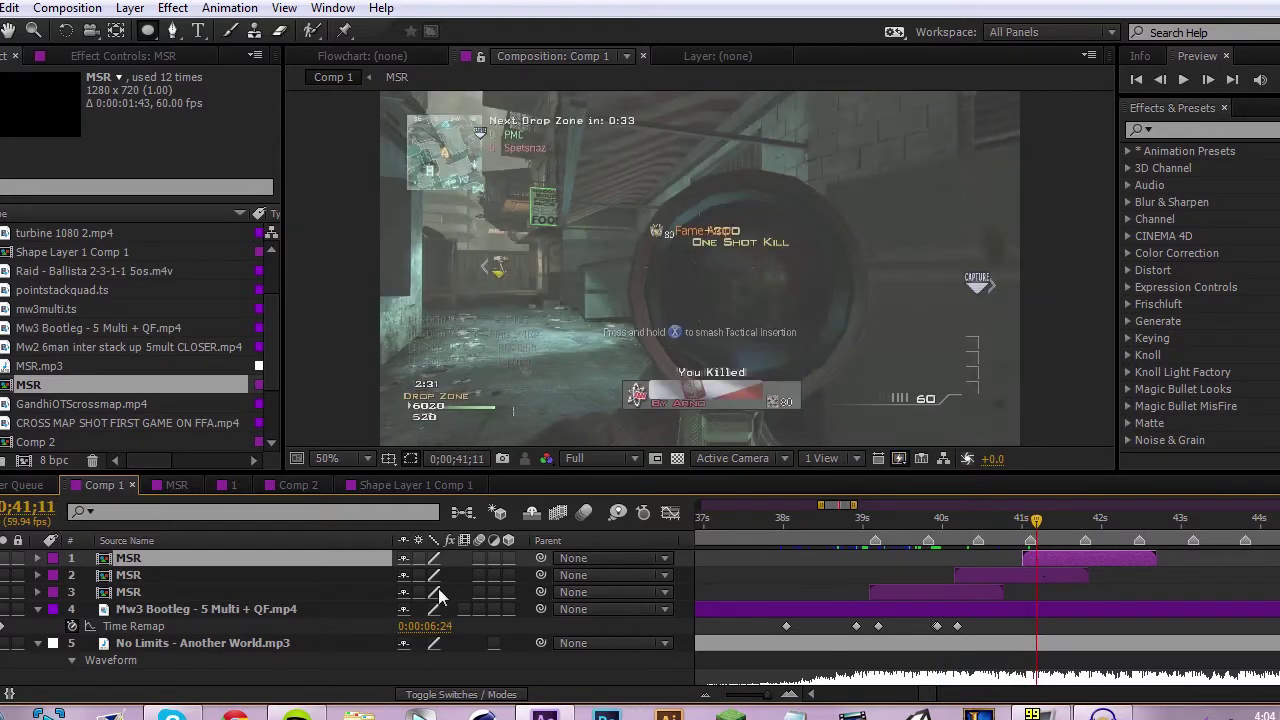
pyautogui.click(1, 627)
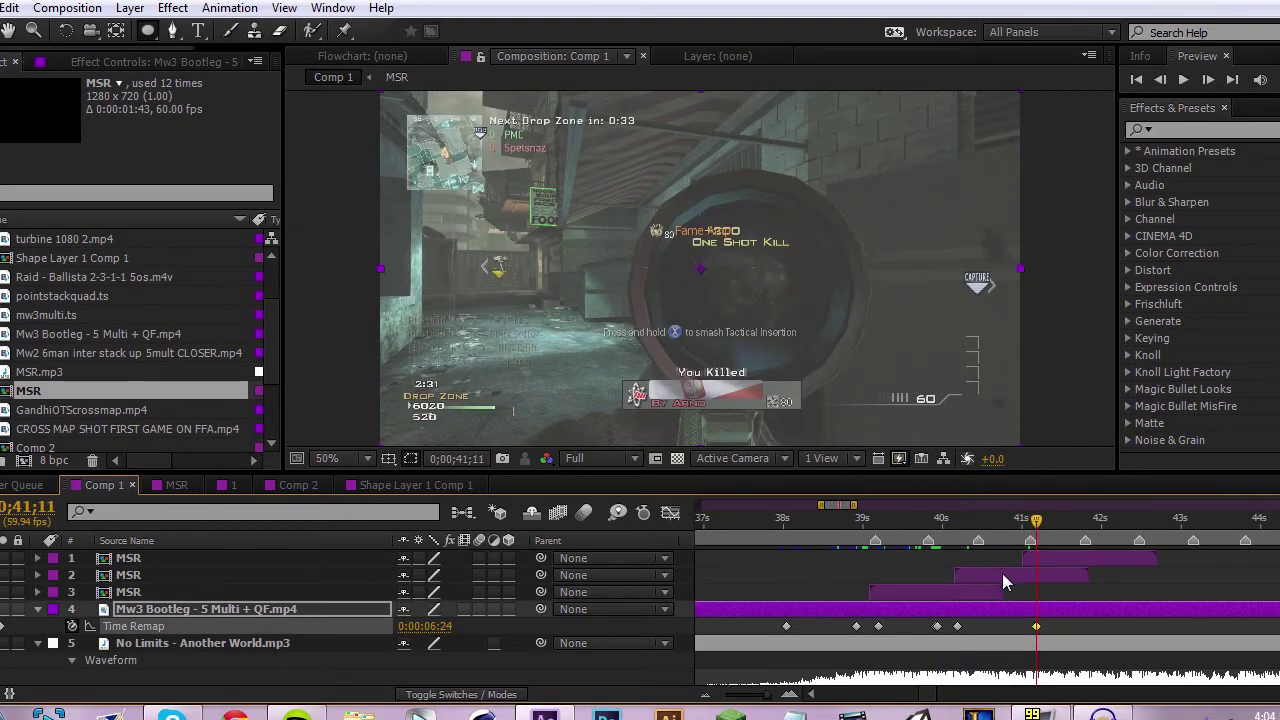
pyautogui.moveTo(1040, 528)
pyautogui.mouseDown()
pyautogui.moveTo(1079, 534)
pyautogui.moveTo(1036, 540)
pyautogui.moveTo(1055, 540)
pyautogui.mouseUp()
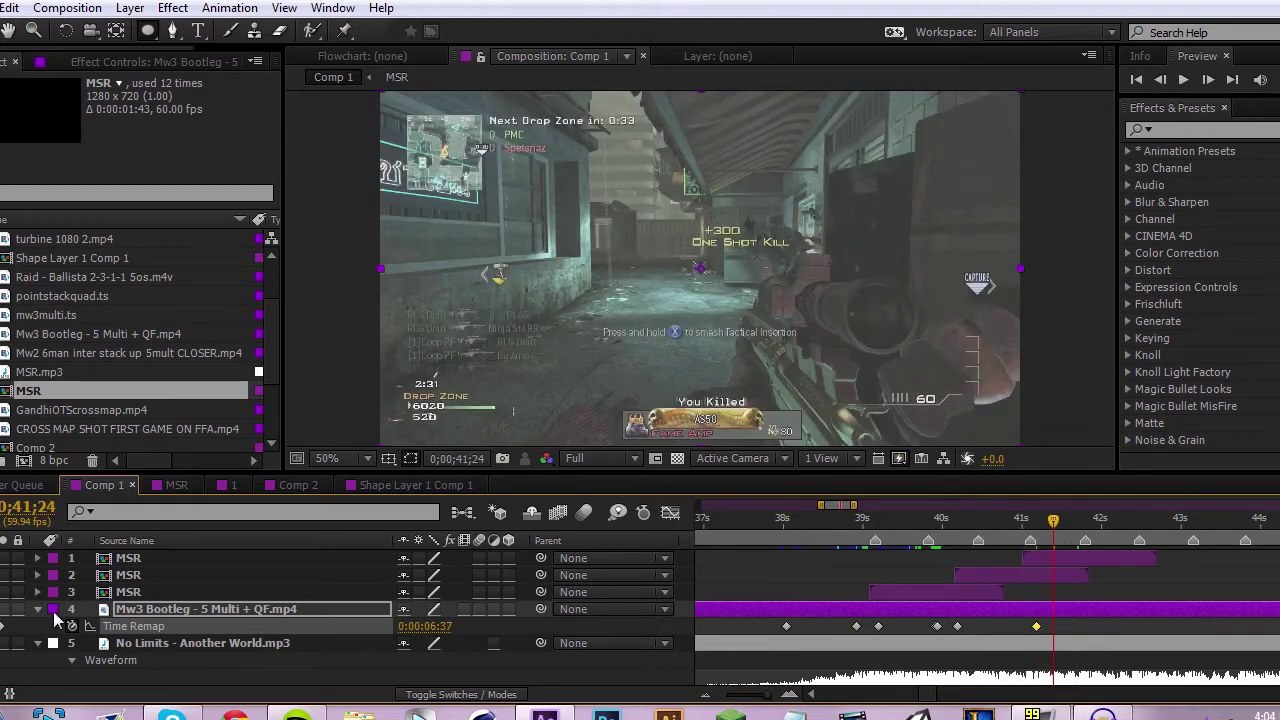
pyautogui.hotkey('ctrl', 'v')
pyautogui.moveTo(1053, 626); pyautogui.dragTo(1064, 626)
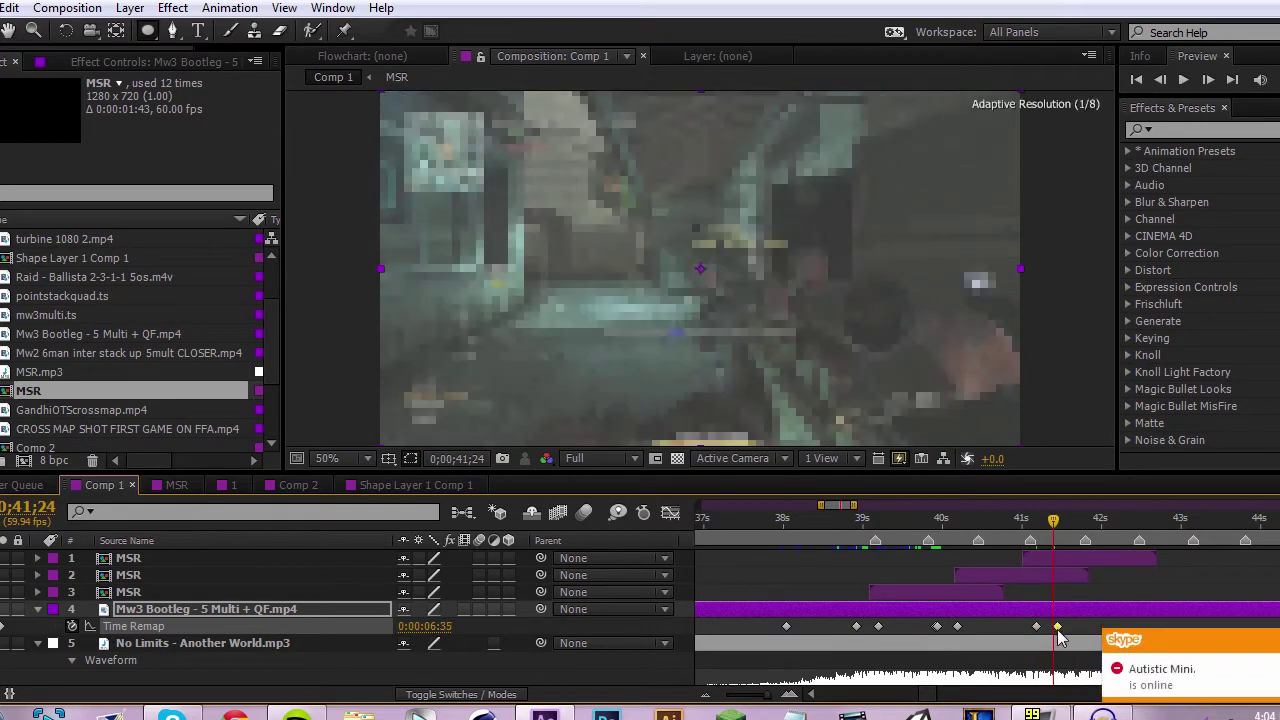
pyautogui.moveTo(1037, 530); pyautogui.dragTo(1061, 562)
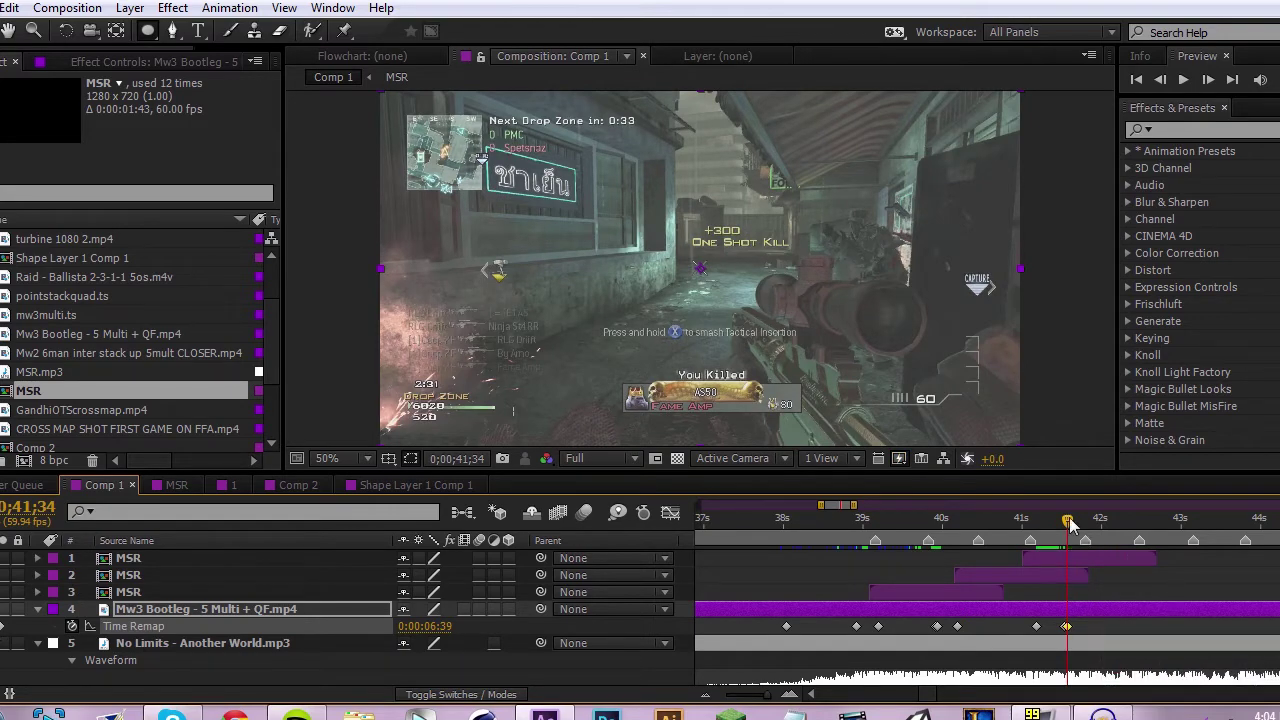
pyautogui.moveTo(1069, 522); pyautogui.dragTo(1118, 554)
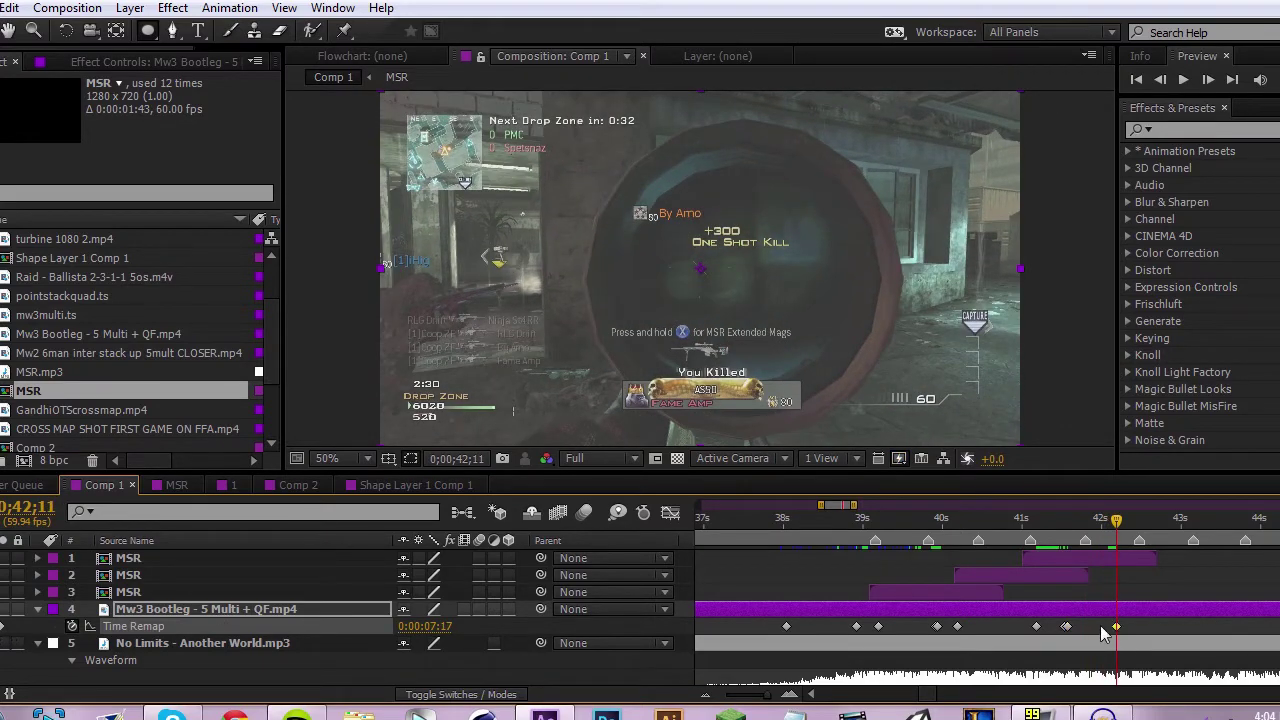
pyautogui.moveTo(1116, 626); pyautogui.dragTo(1094, 627)
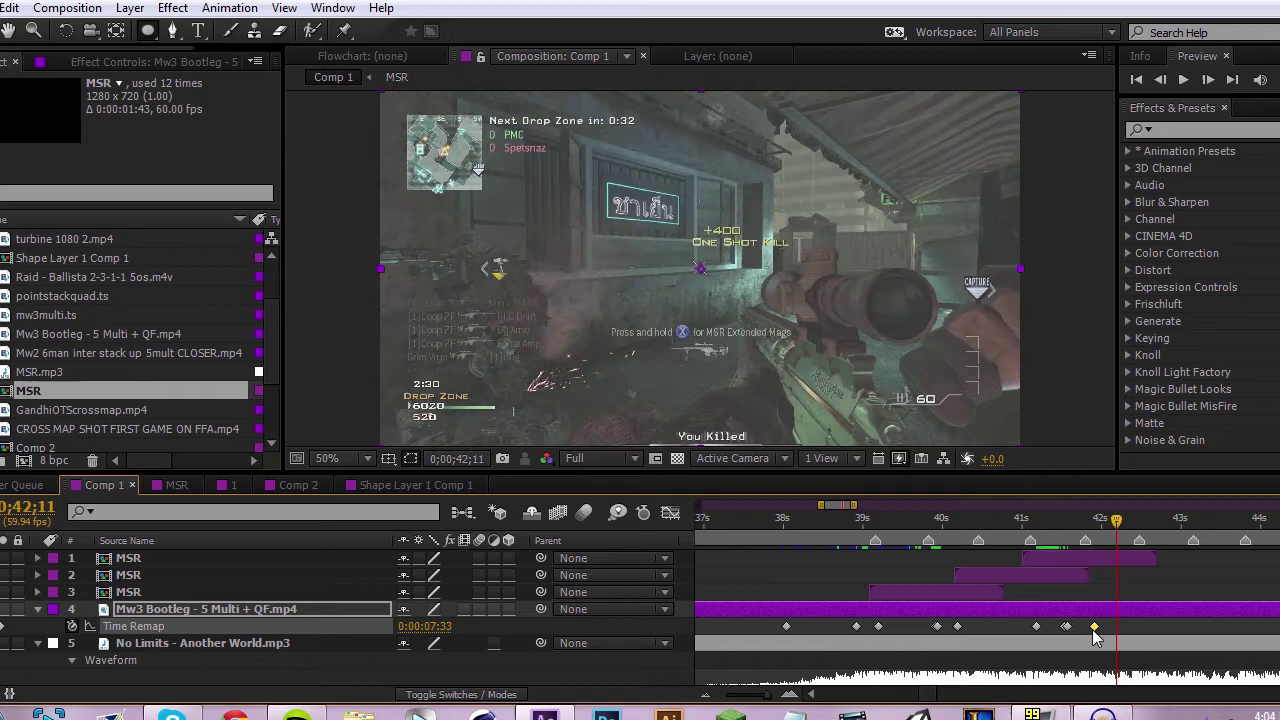
# Duplicate the top MSR layer again and move the copy to start at about 41.7 seconds for the last kill.
pyautogui.click(1074, 559)
pyautogui.hotkey('ctrl', 'd')
pyautogui.moveTo(1074, 559); pyautogui.dragTo(1124, 595)
pyautogui.click(1079, 522)
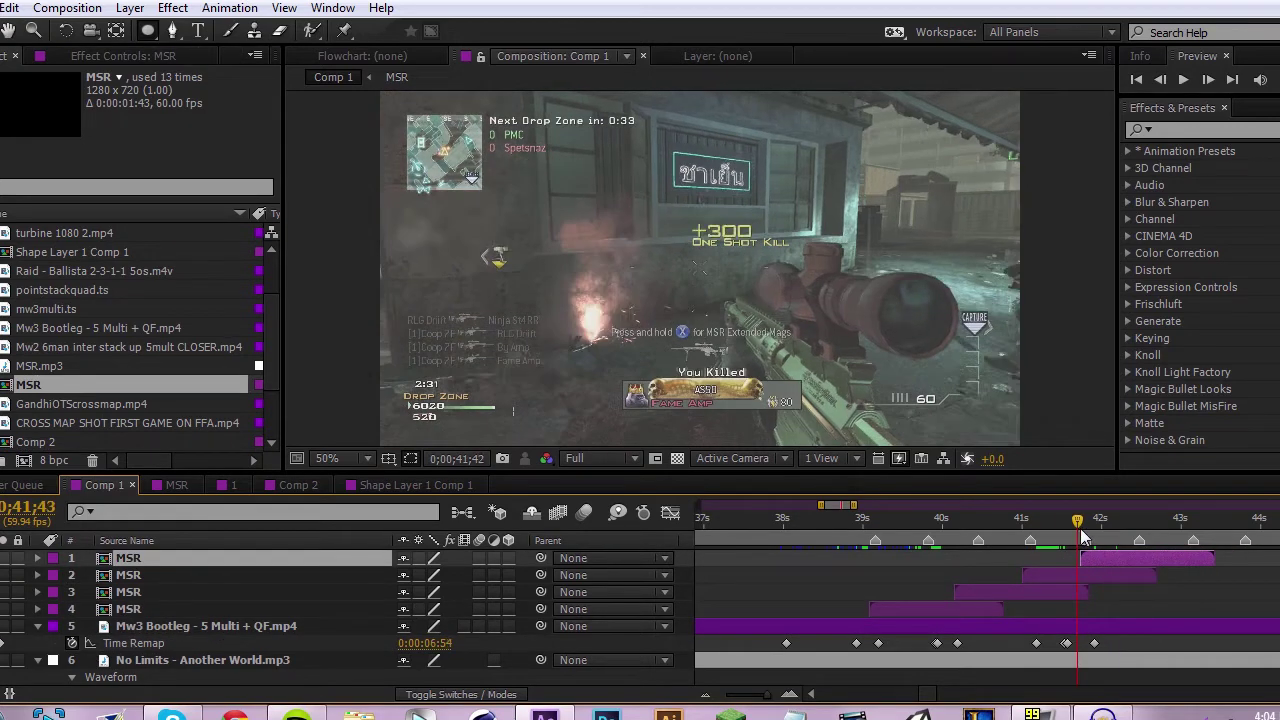
# Preview Comp 1 from 0;38;11 to check all four synced kills and gunshot sounds.
pyautogui.moveTo(1082, 531); pyautogui.dragTo(797, 522)
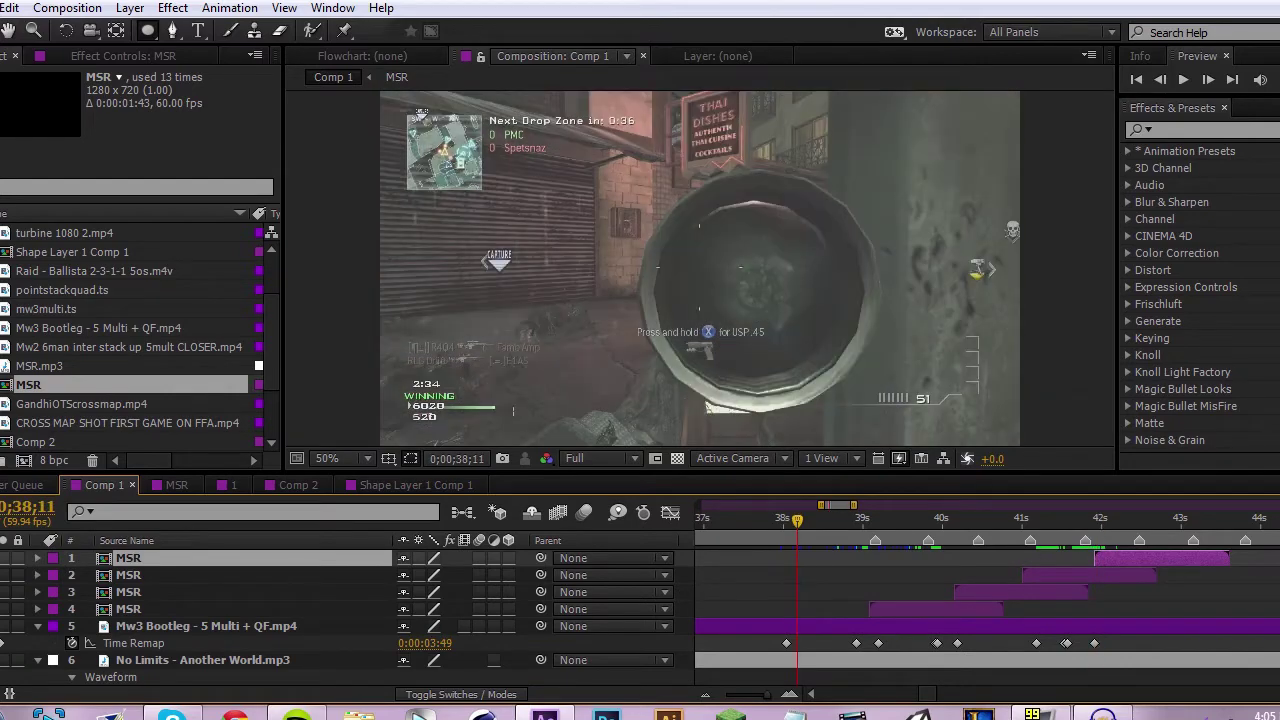
pyautogui.press('space')
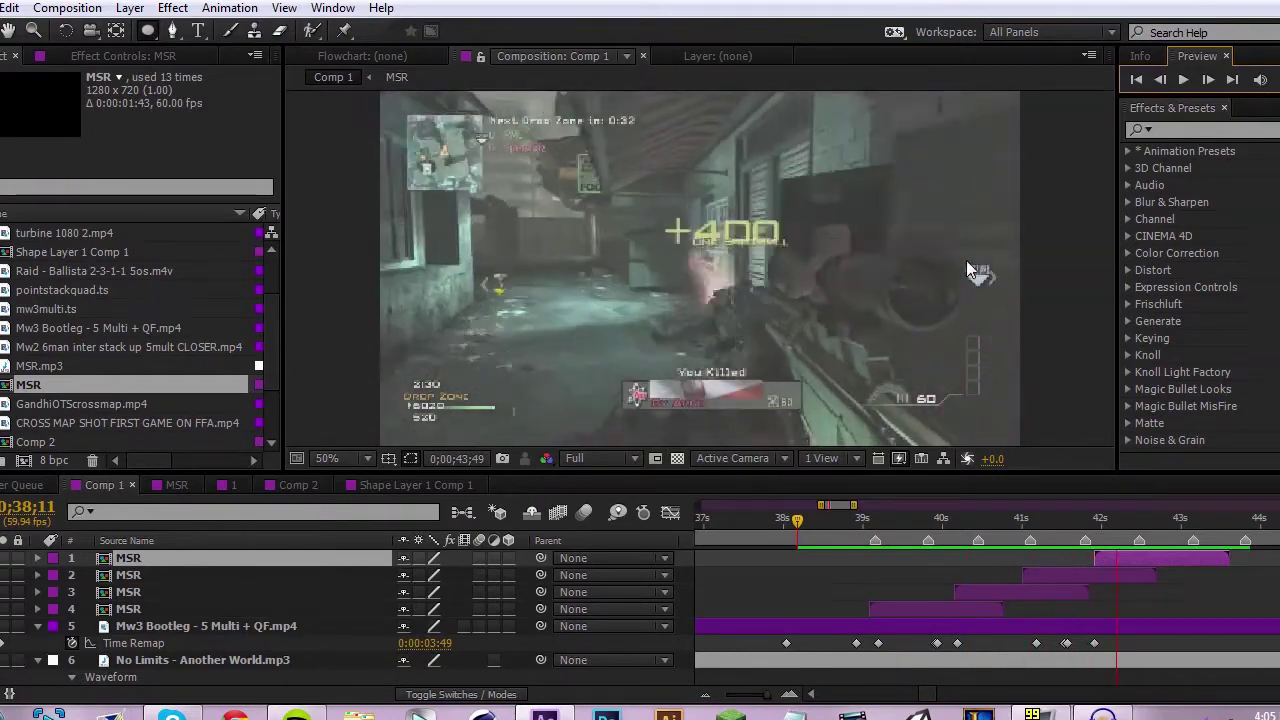
pyautogui.press('space')
# Shift the top MSR layer slightly earlier and set the Audio Levels of all four MSR layers to +2.00 dB.
pyautogui.moveTo(1020, 533); pyautogui.dragTo(1088, 551)
pyautogui.keyDown('shift'); pyautogui.click(259, 612); pyautogui.keyUp('shift')
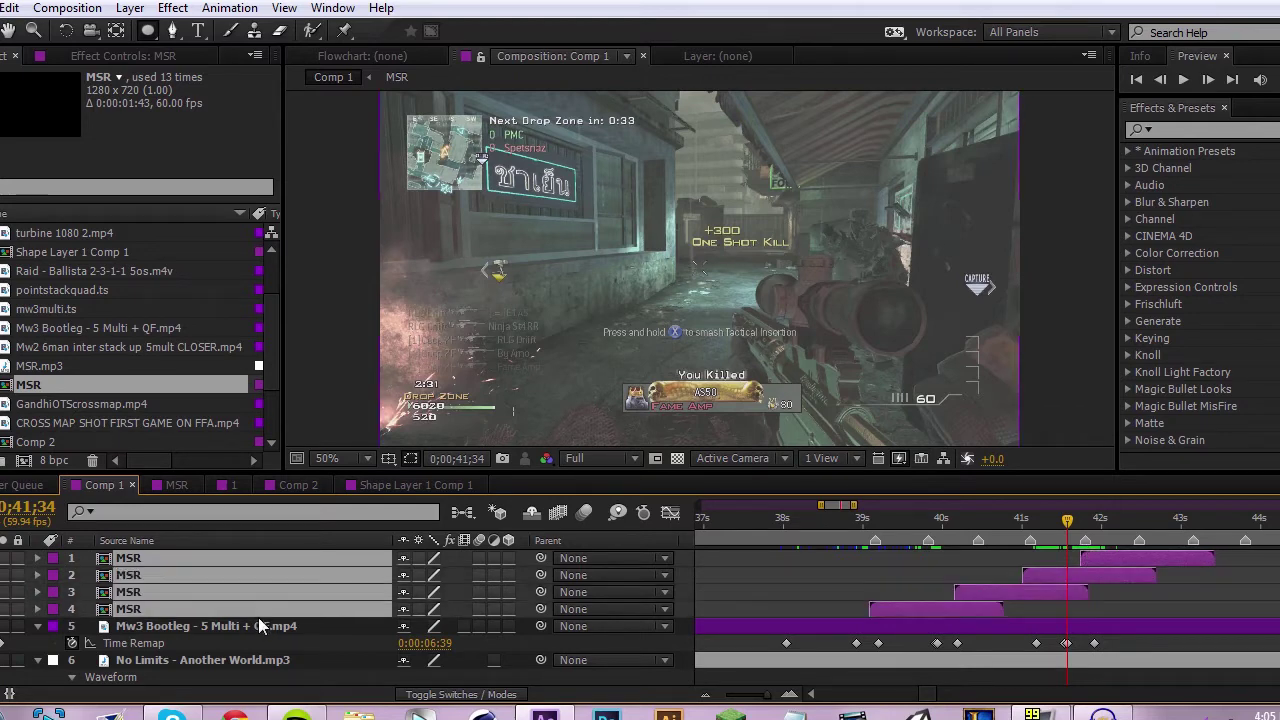
pyautogui.press(';')
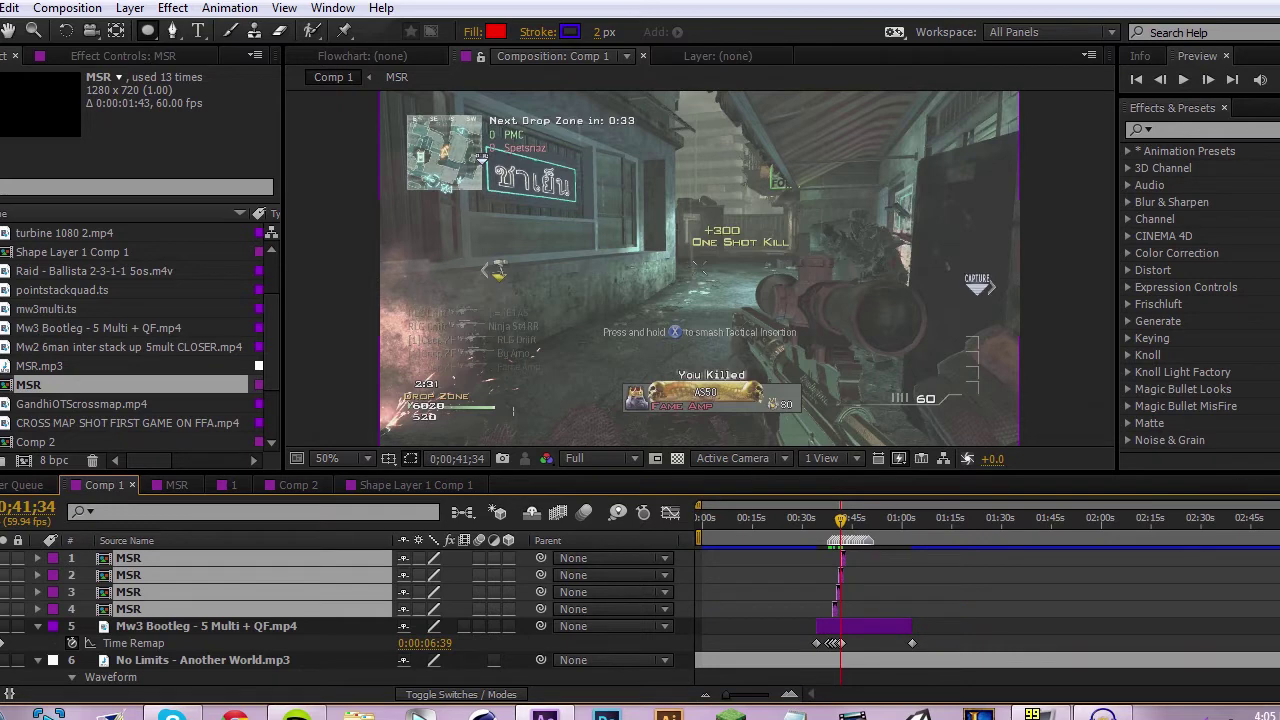
pyautogui.press(';')
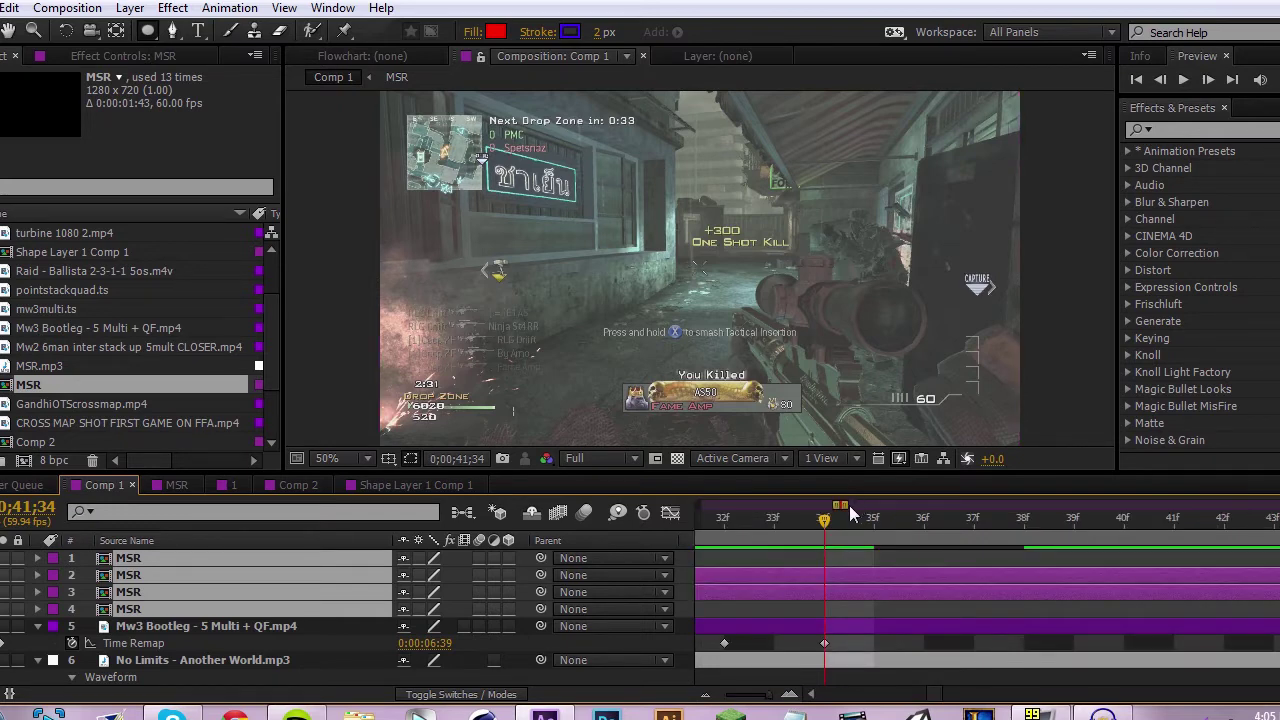
pyautogui.moveTo(846, 505)
pyautogui.mouseDown()
pyautogui.moveTo(885, 505)
pyautogui.moveTo(863, 511)
pyautogui.mouseUp()
pyautogui.press('l')
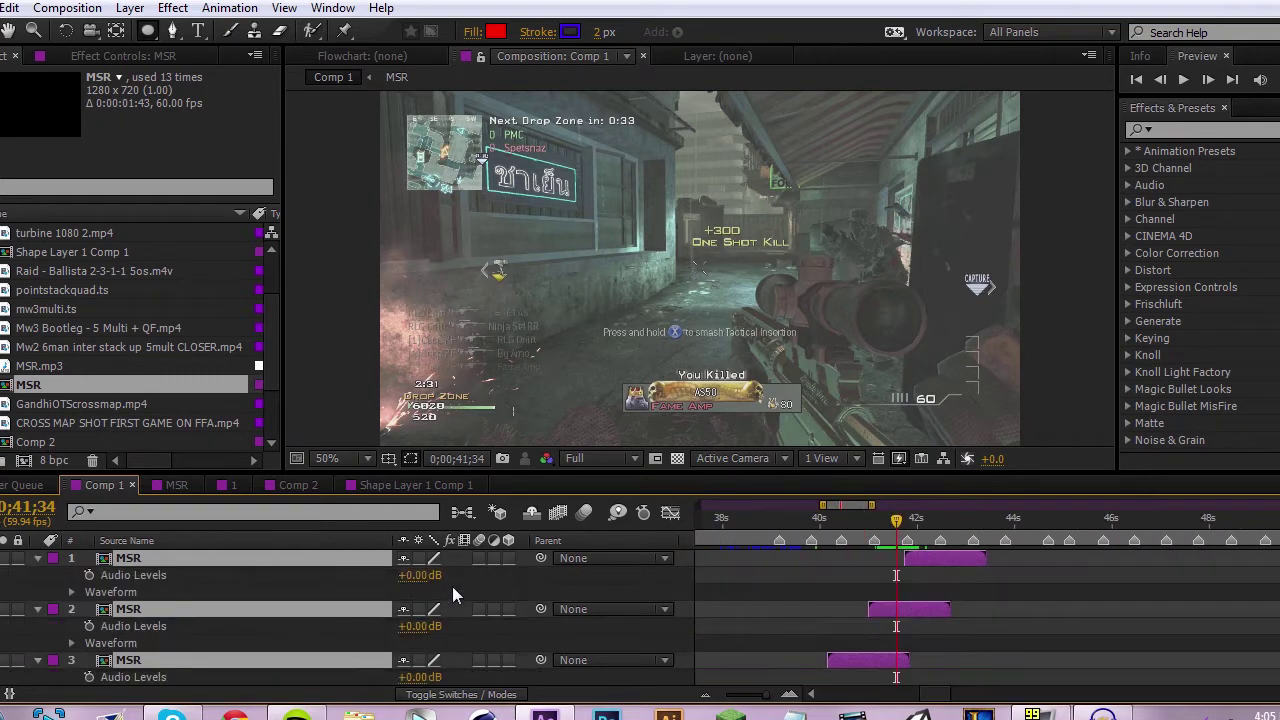
pyautogui.press('Return')
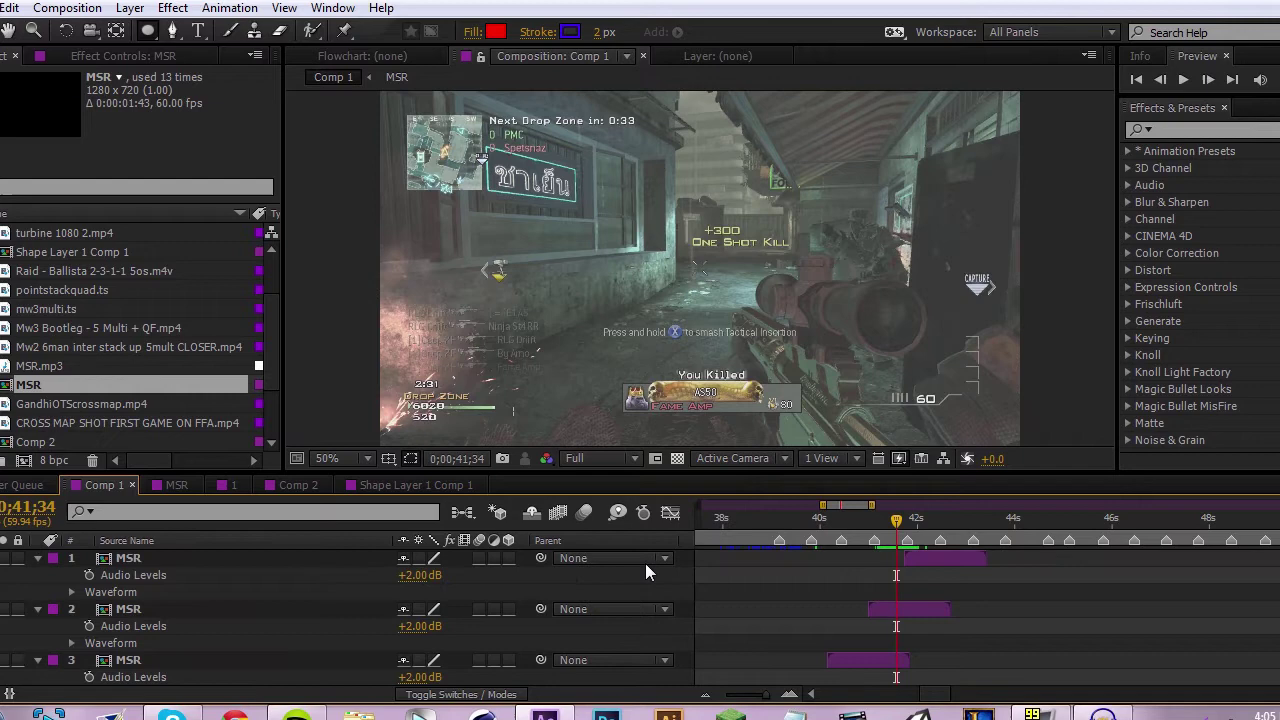
# Collapse the Audio Levels properties of the four MSR layers in the timeline.
pyautogui.click(346, 560)
pyautogui.press('l')
pyautogui.click(329, 574)
pyautogui.press('l')
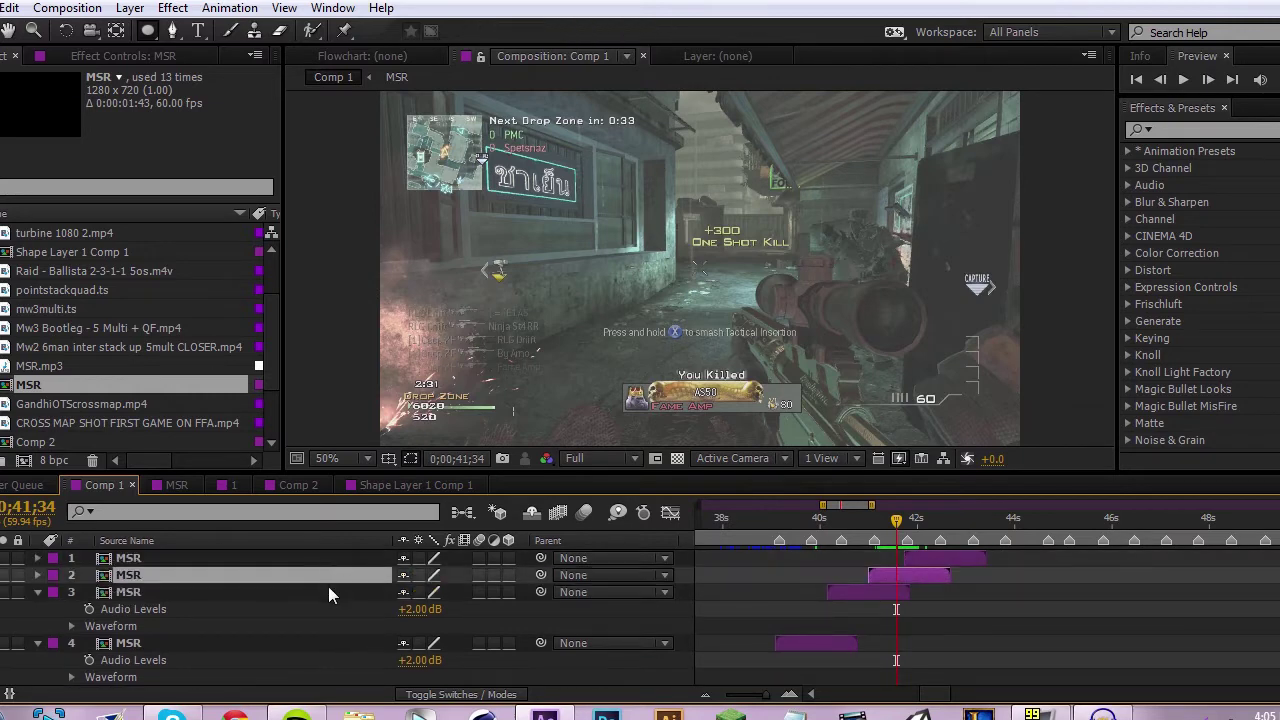
pyautogui.click(328, 590)
pyautogui.press('l')
pyautogui.click(326, 605)
pyautogui.press('l')
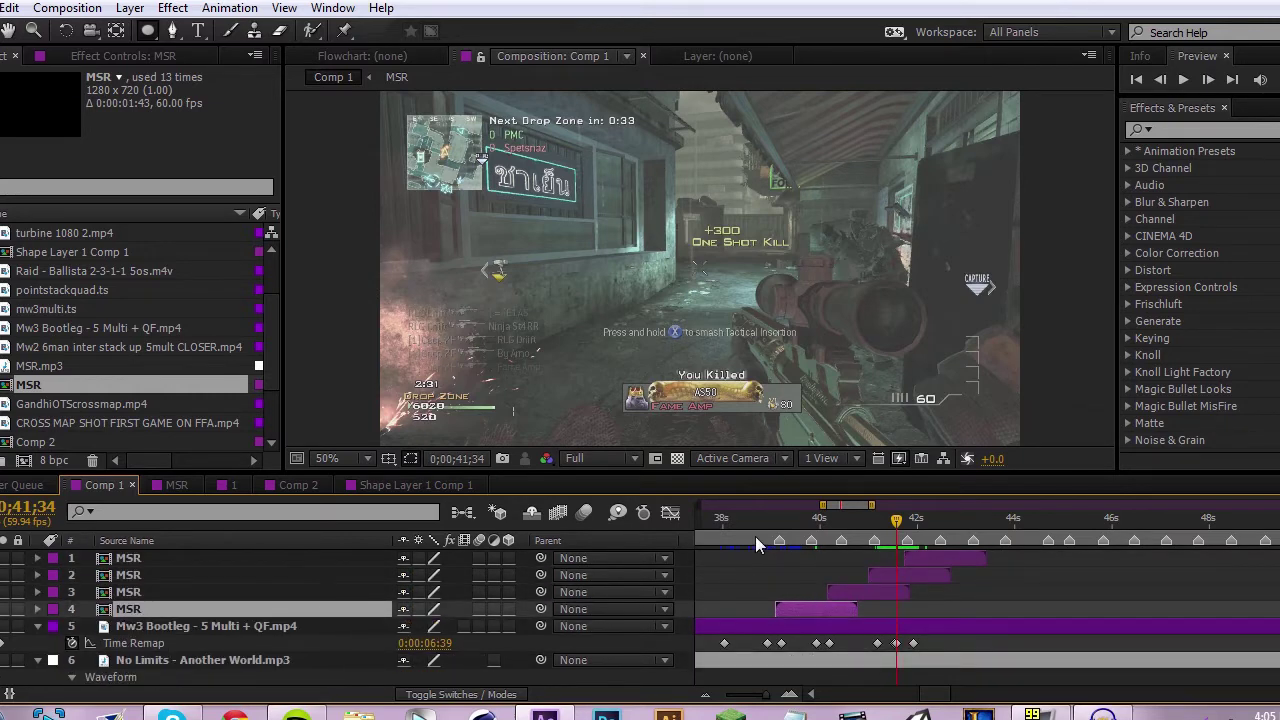
# Nudge the top MSR layer slightly earlier and preview Comp 1 from 0;38;48.
pyautogui.click(759, 531)
pyautogui.click(910, 558)
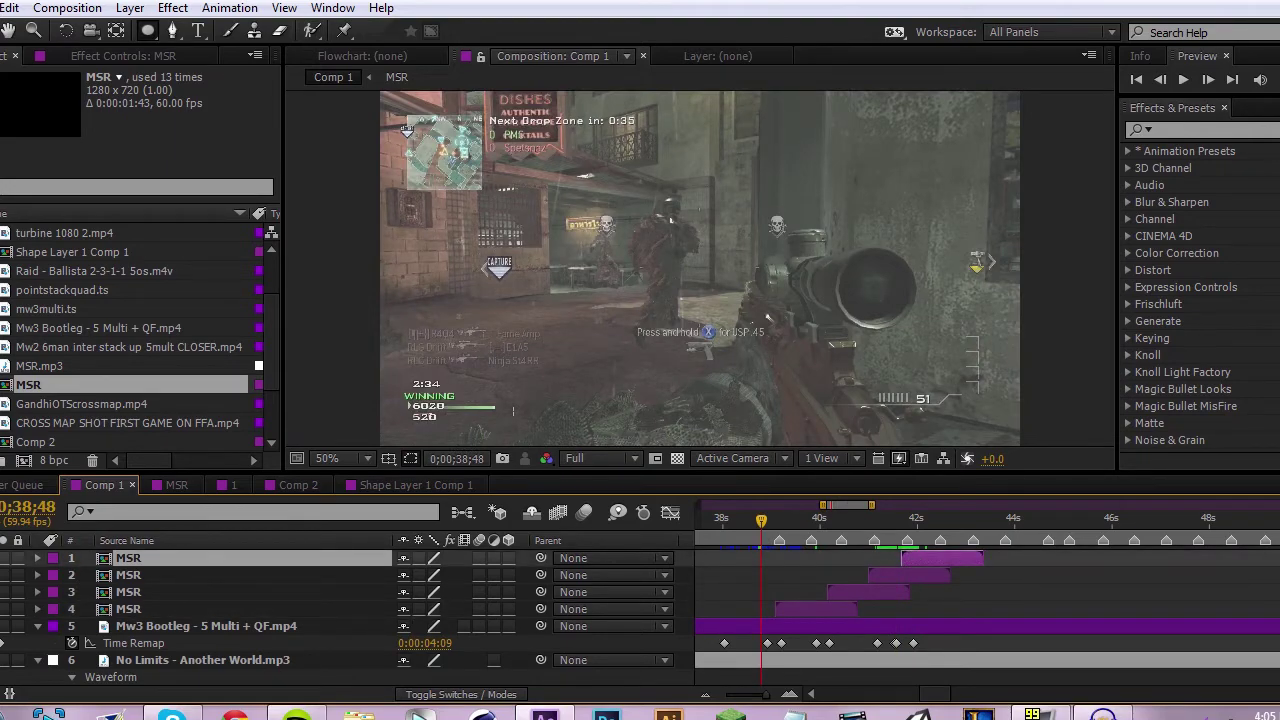
pyautogui.press('KP_0')
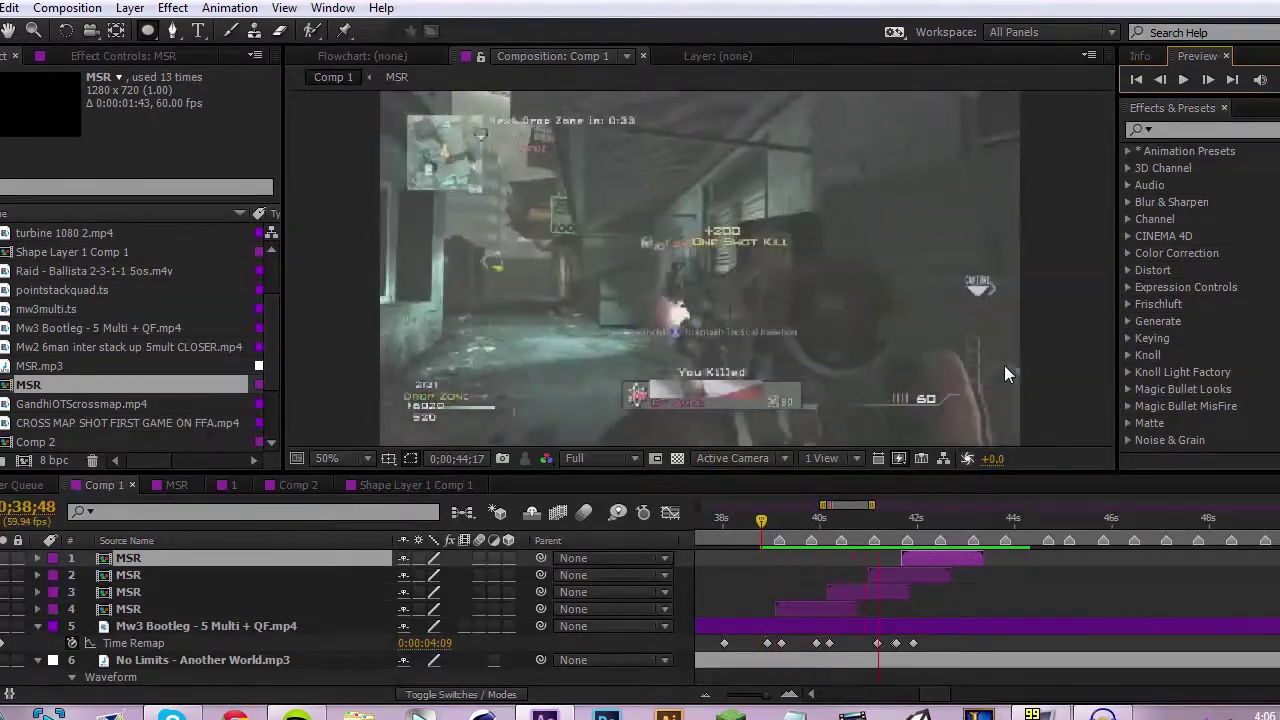
pyautogui.click(887, 538)
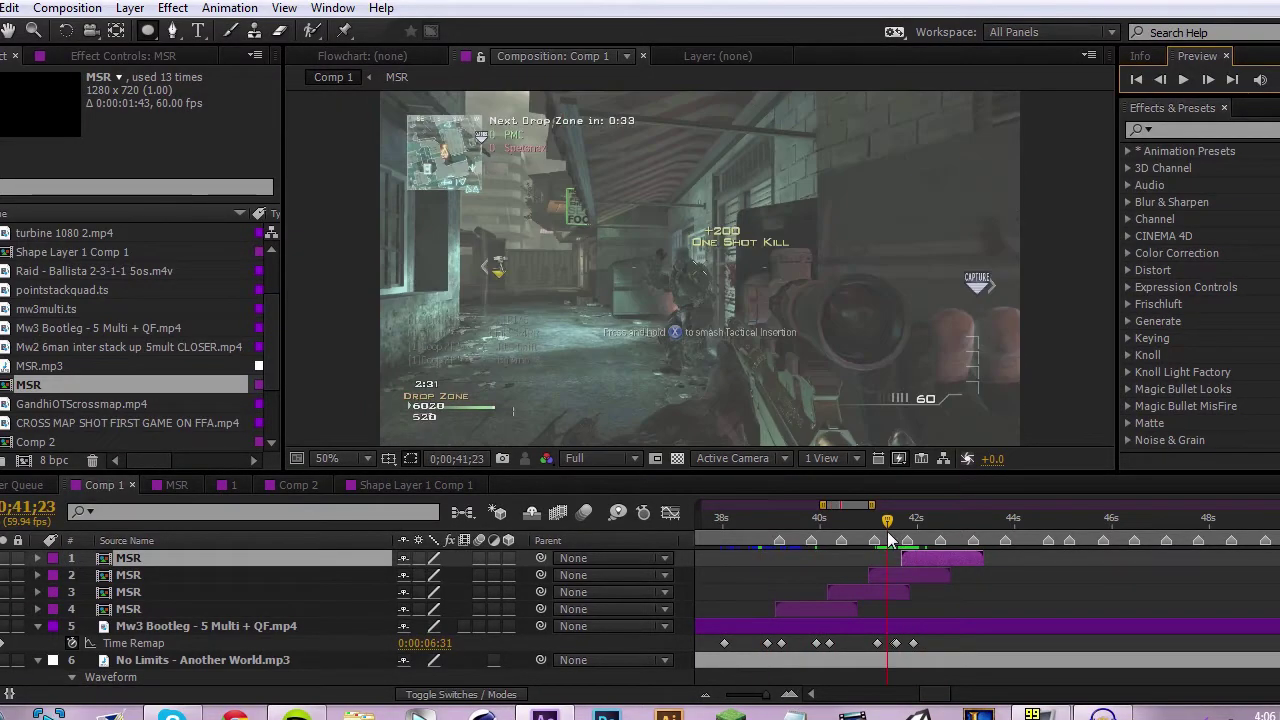
# Move the last Time Remap keyframe of the Mw3 Bootleg clip earlier in small adjustments, to about 0;41;41, checking the synced kills.
pyautogui.moveTo(890, 540); pyautogui.dragTo(907, 540)
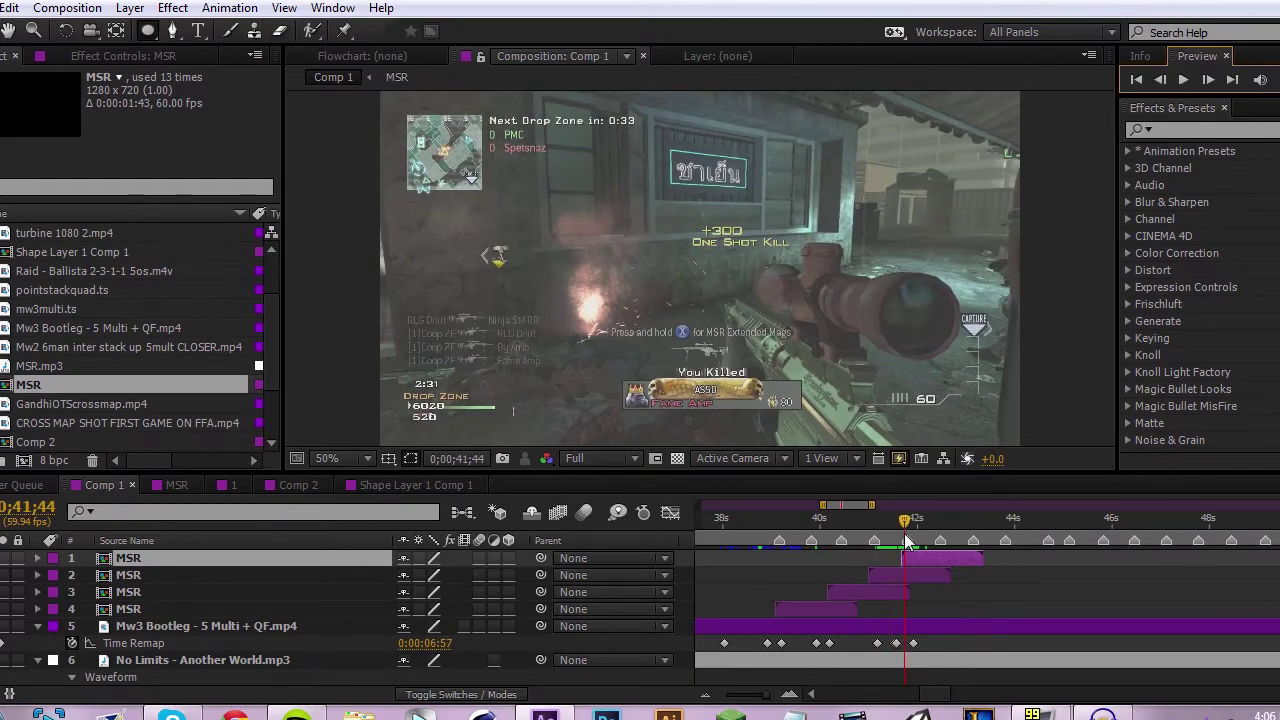
pyautogui.click(923, 647)
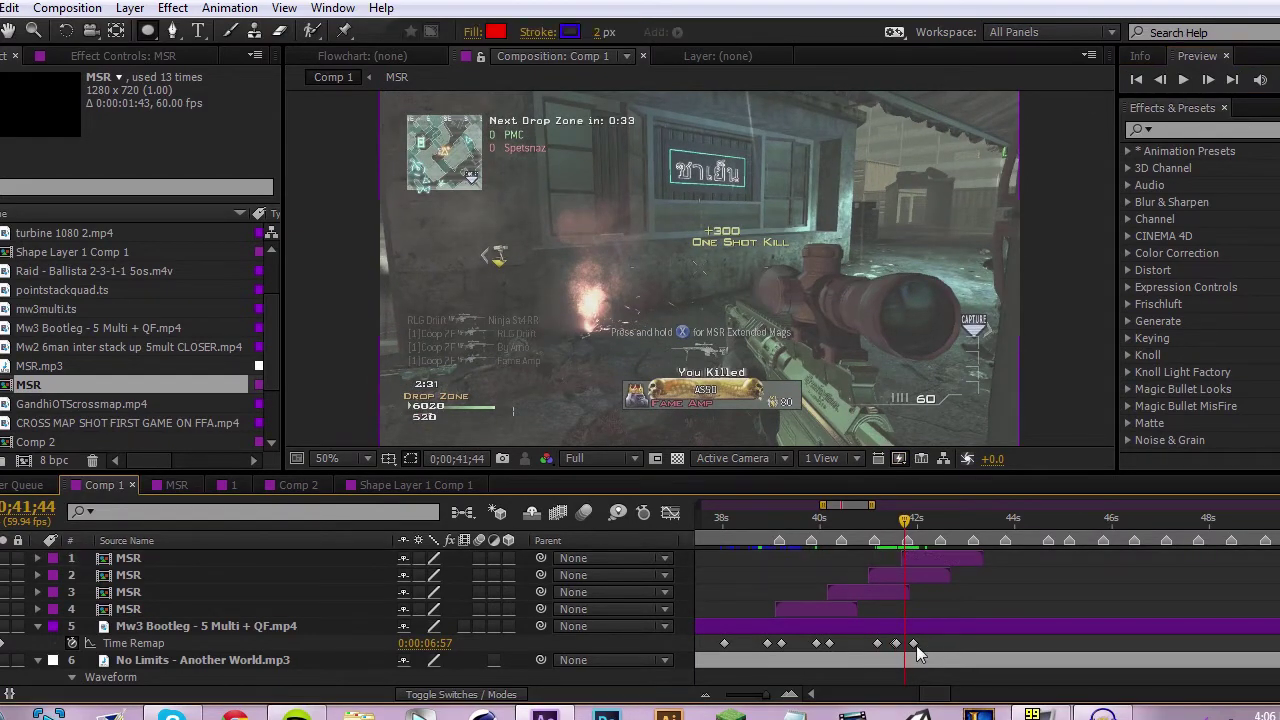
pyautogui.moveTo(916, 645); pyautogui.dragTo(912, 644)
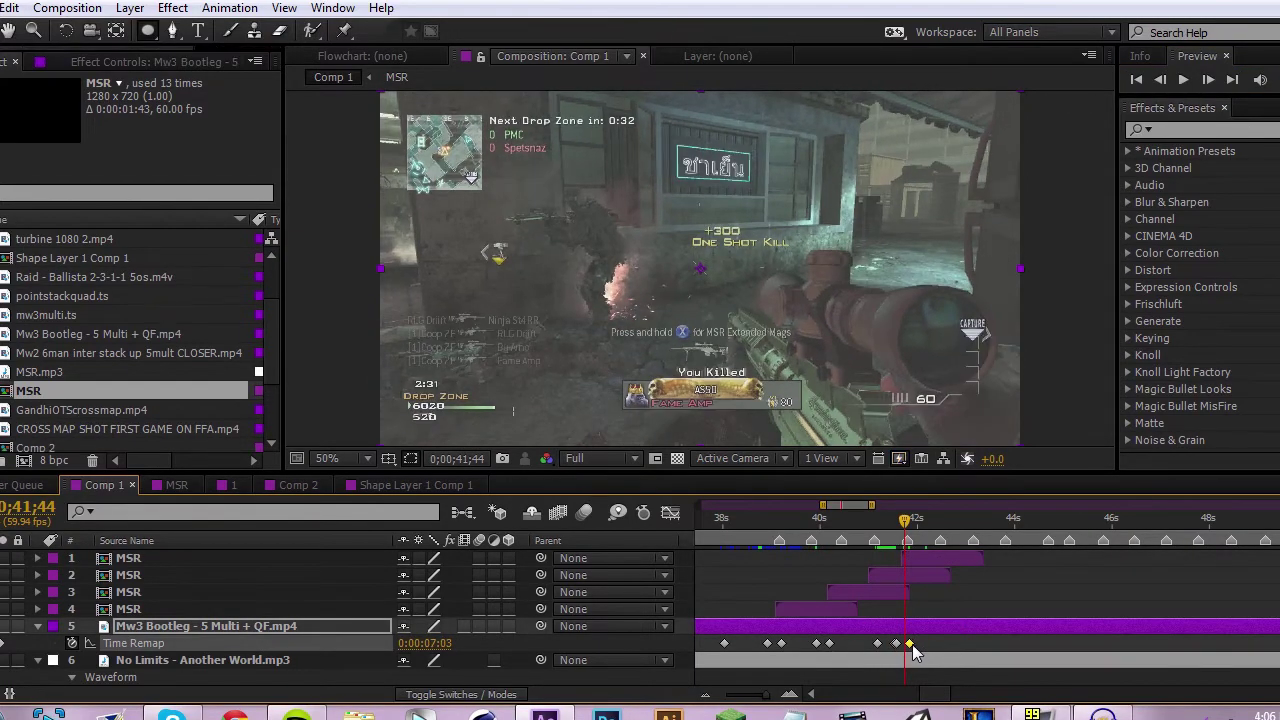
pyautogui.click(776, 522)
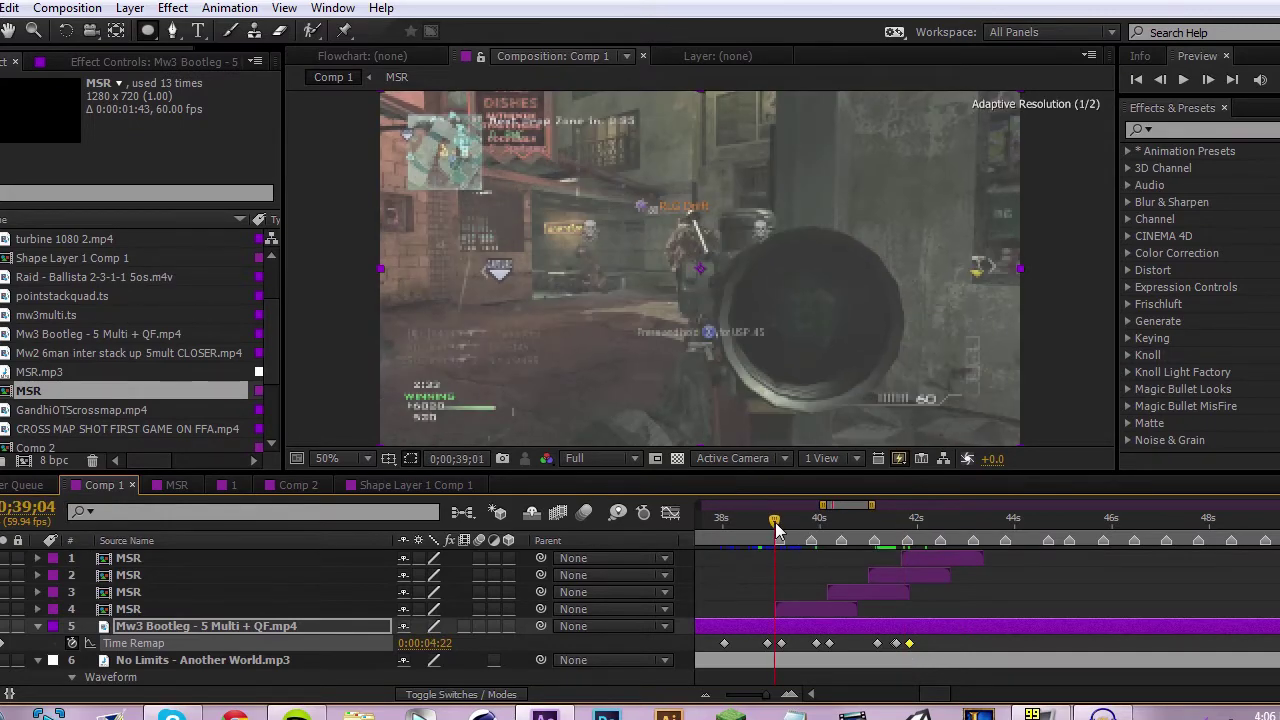
pyautogui.moveTo(776, 522); pyautogui.dragTo(830, 541)
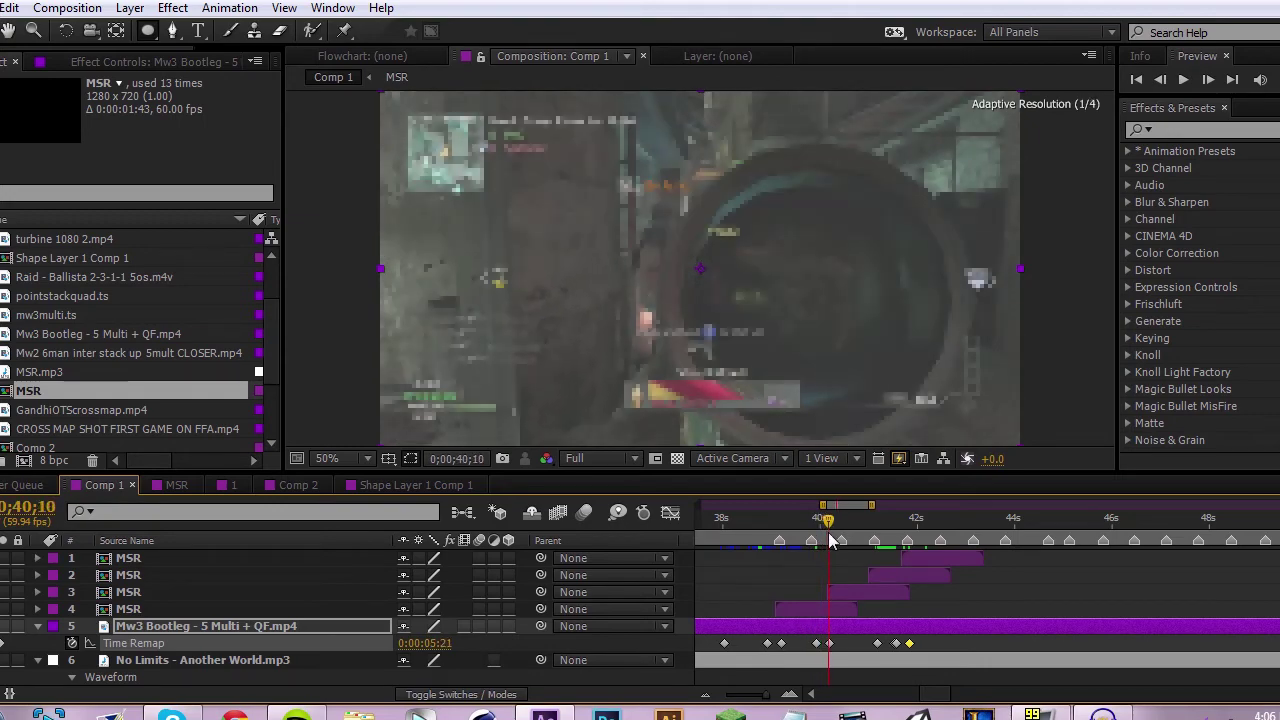
pyautogui.moveTo(830, 541); pyautogui.dragTo(902, 560)
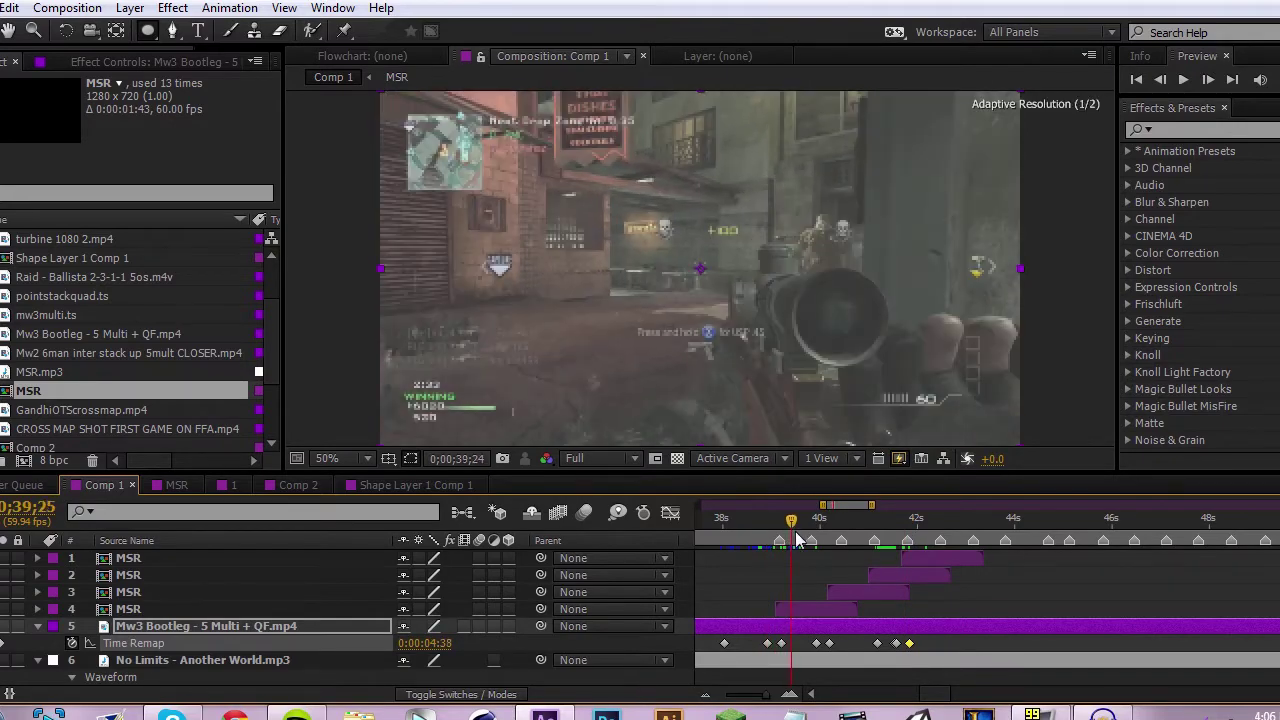
pyautogui.moveTo(808, 545); pyautogui.dragTo(909, 585)
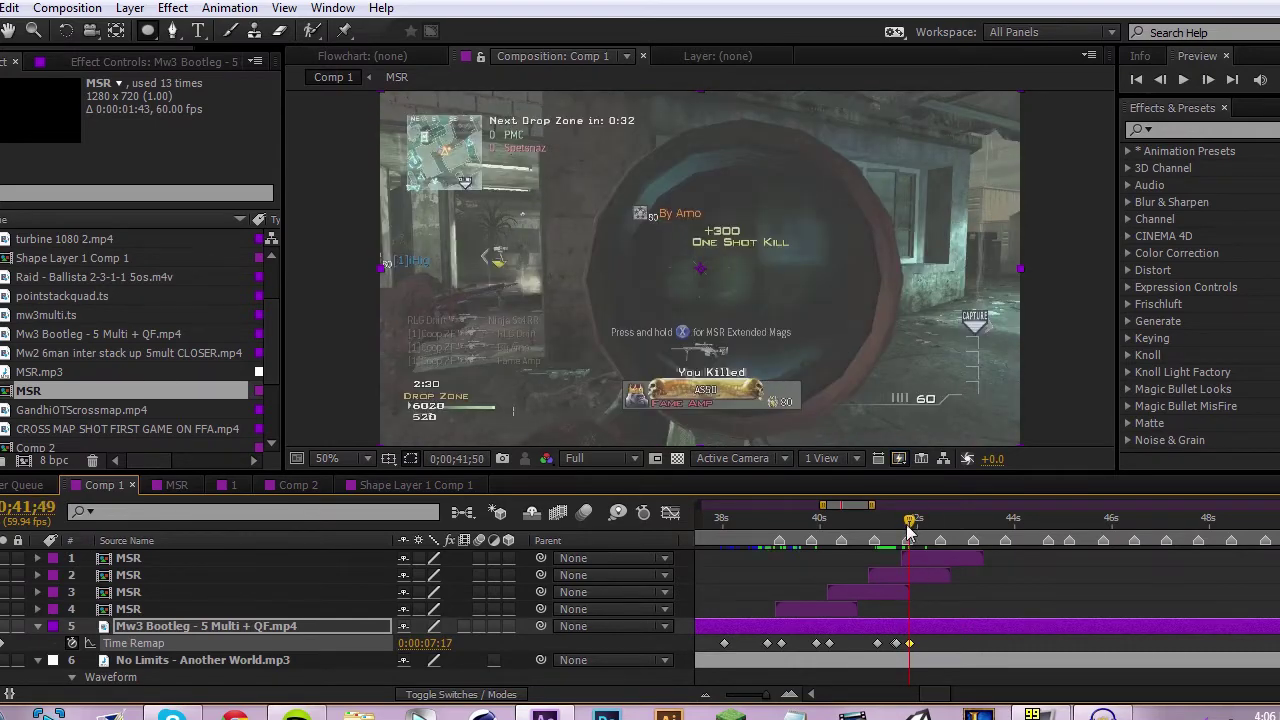
pyautogui.moveTo(909, 530)
pyautogui.mouseDown()
pyautogui.moveTo(909, 545)
pyautogui.moveTo(848, 540)
pyautogui.moveTo(940, 540)
pyautogui.moveTo(909, 545)
pyautogui.mouseUp()
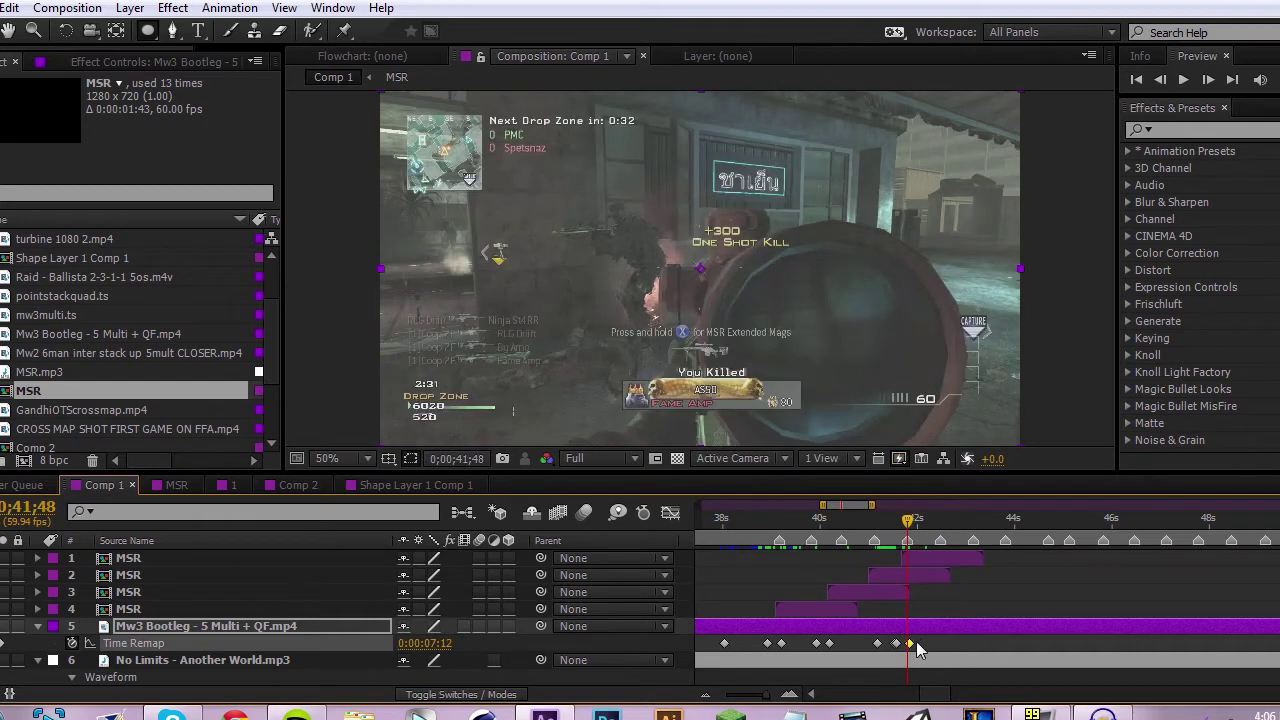
pyautogui.moveTo(916, 643); pyautogui.dragTo(906, 644)
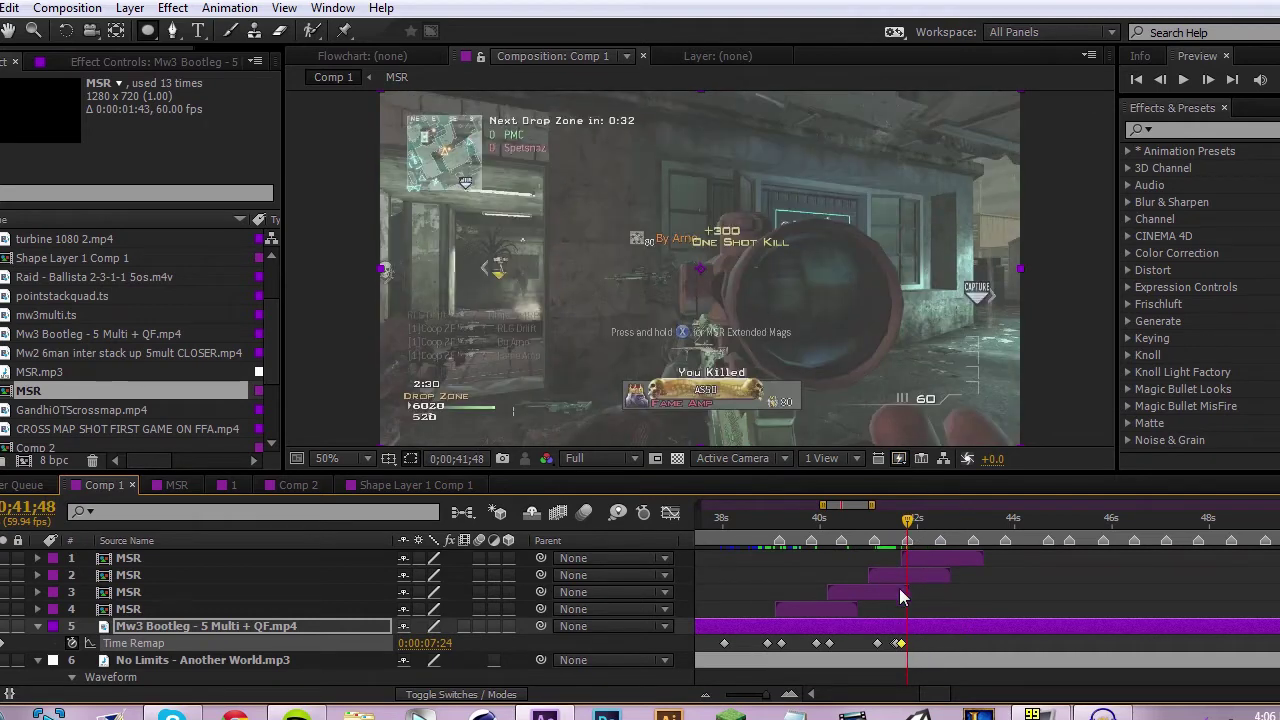
# Preview Comp 1 from 0;40;41 to check the retimed fourth kill.
pyautogui.click(853, 532)
pyautogui.press('space')
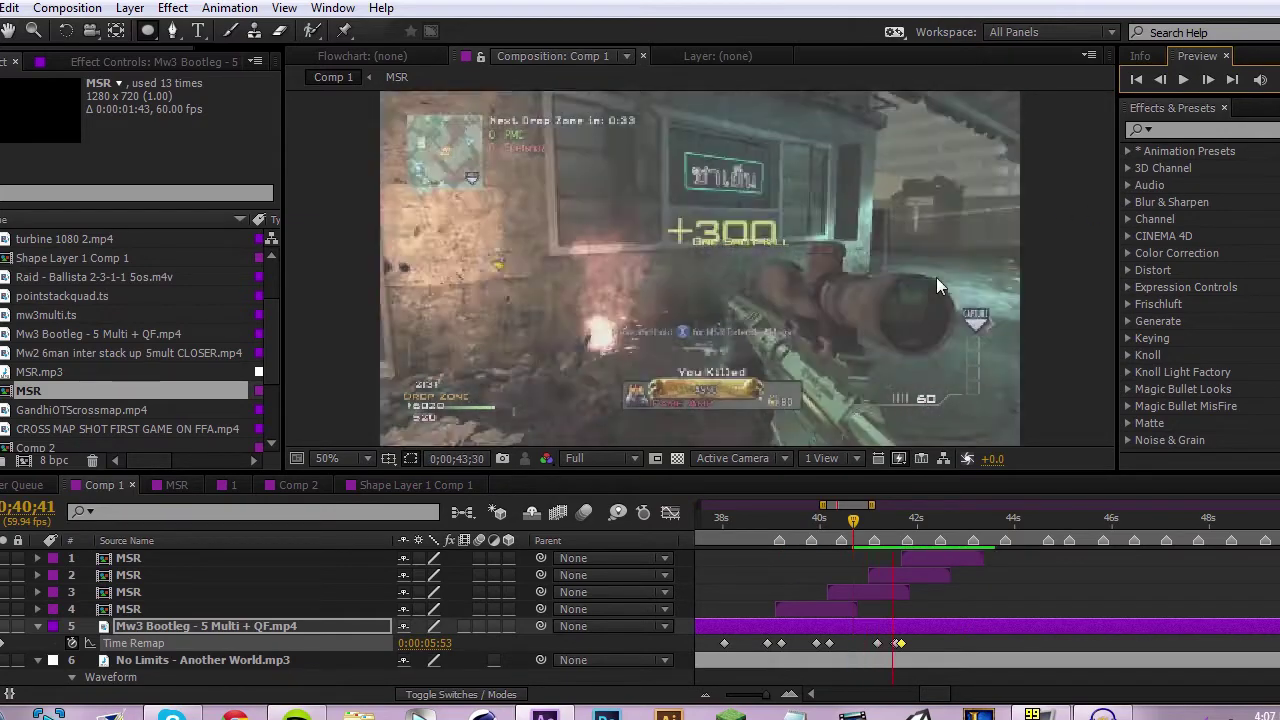
pyautogui.press('space')
# Duplicate the top MSR layer, start the copy at about 0;42;25 for the fifth kill, and preview from 0;41;29.
pyautogui.moveTo(921, 537); pyautogui.dragTo(965, 567)
pyautogui.click(931, 555)
pyautogui.hotkey('ctrl', 'd')
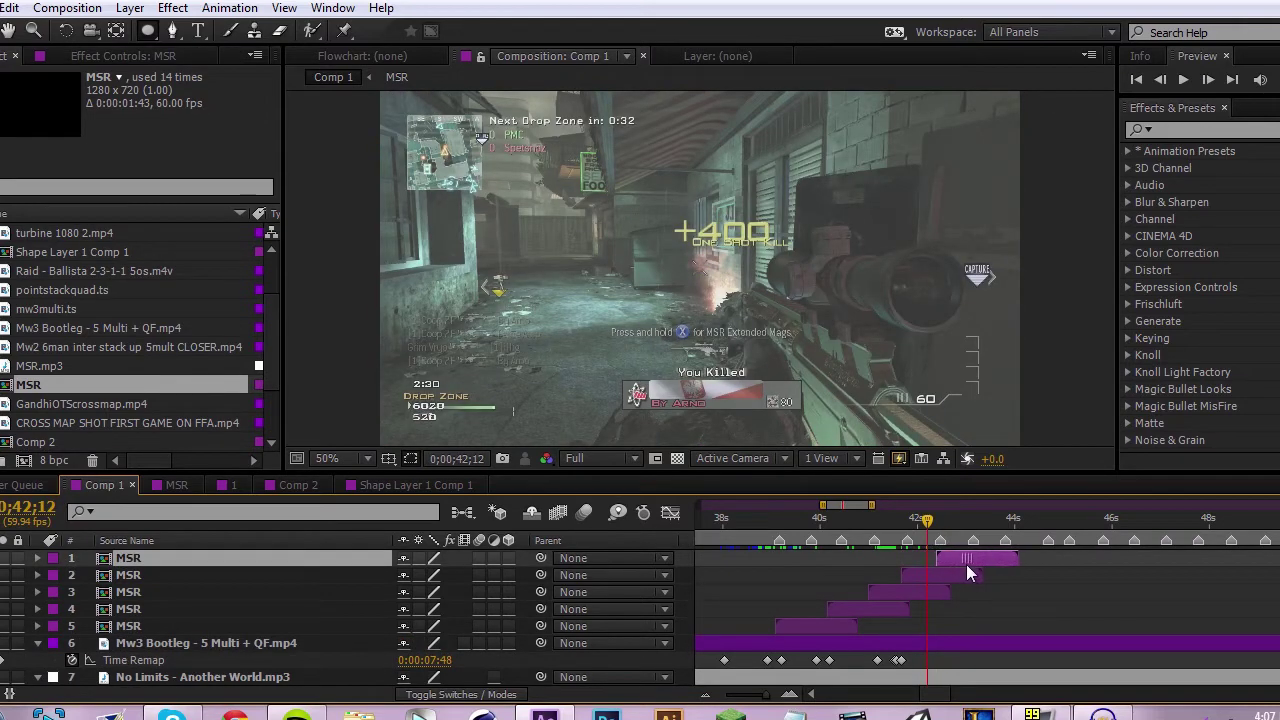
pyautogui.moveTo(925, 529); pyautogui.dragTo(893, 529)
pyautogui.press('KP_0')
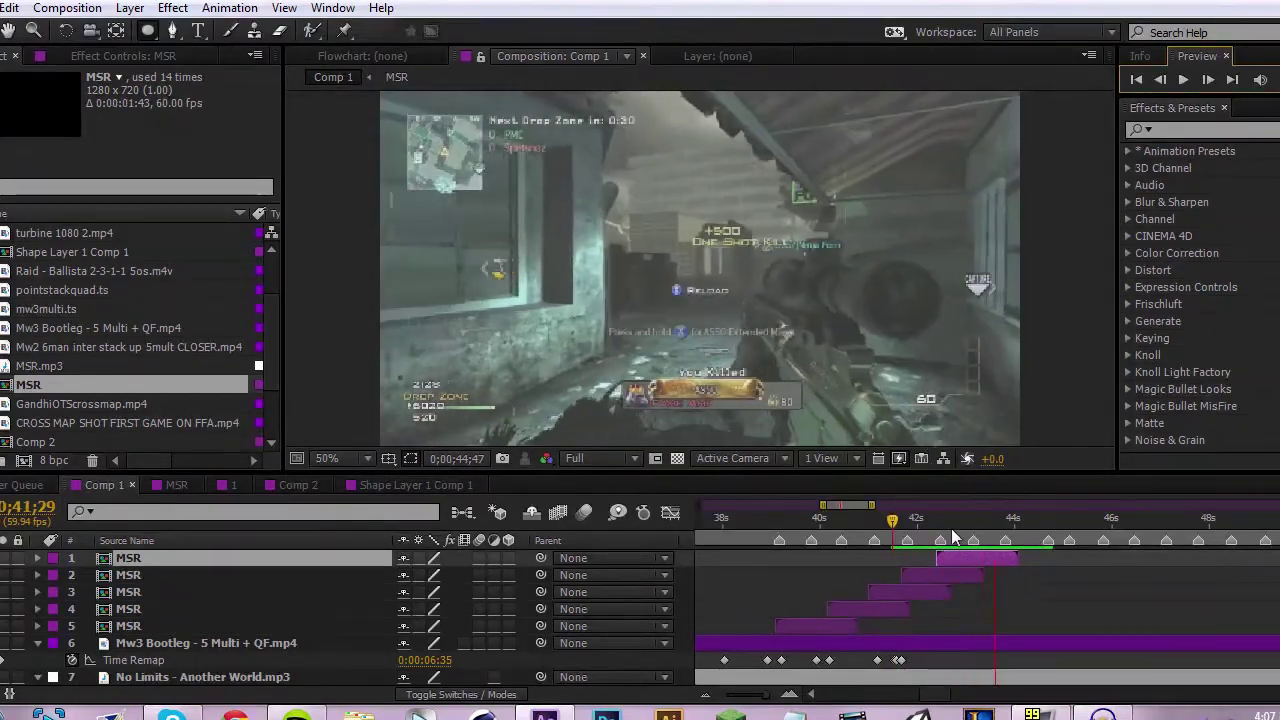
pyautogui.press('space')
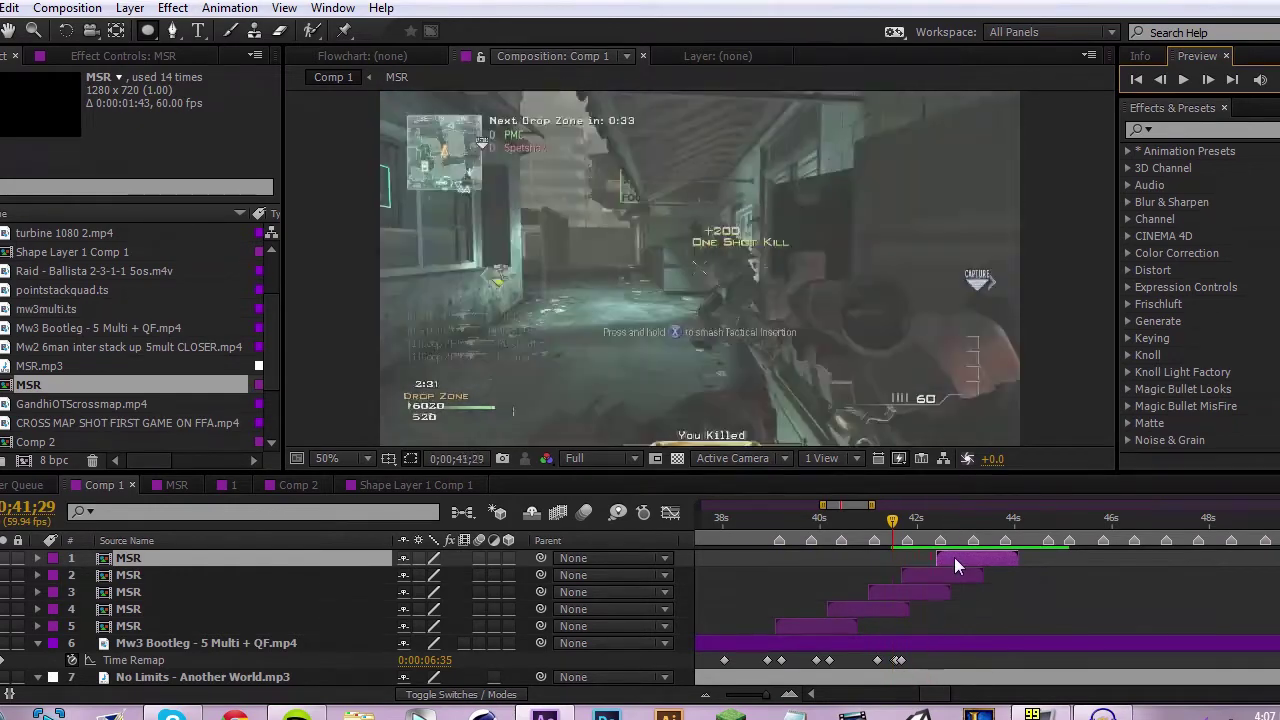
# Add Time Remap keyframes to the gameplay clip at 0;42;15 and 0;42;40, and move the second to about 0;42;27.
pyautogui.moveTo(912, 538); pyautogui.dragTo(929, 564)
pyautogui.click(2, 660)
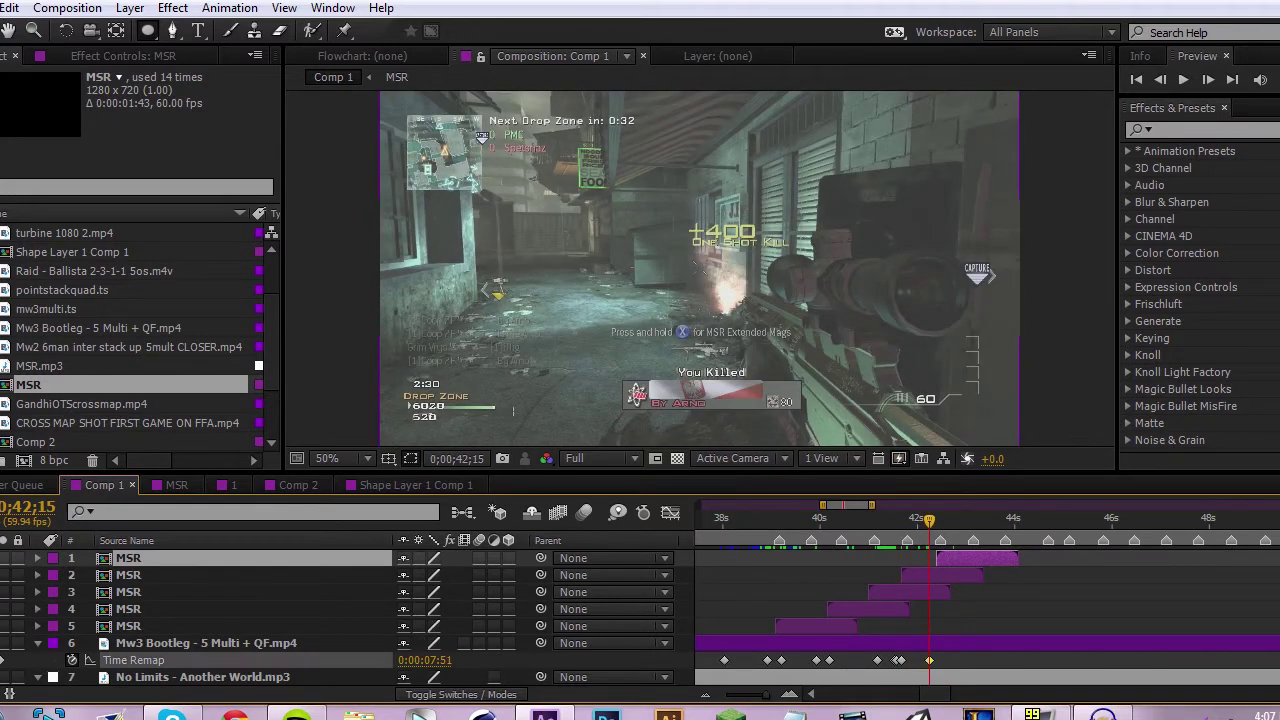
pyautogui.moveTo(931, 528); pyautogui.dragTo(950, 543)
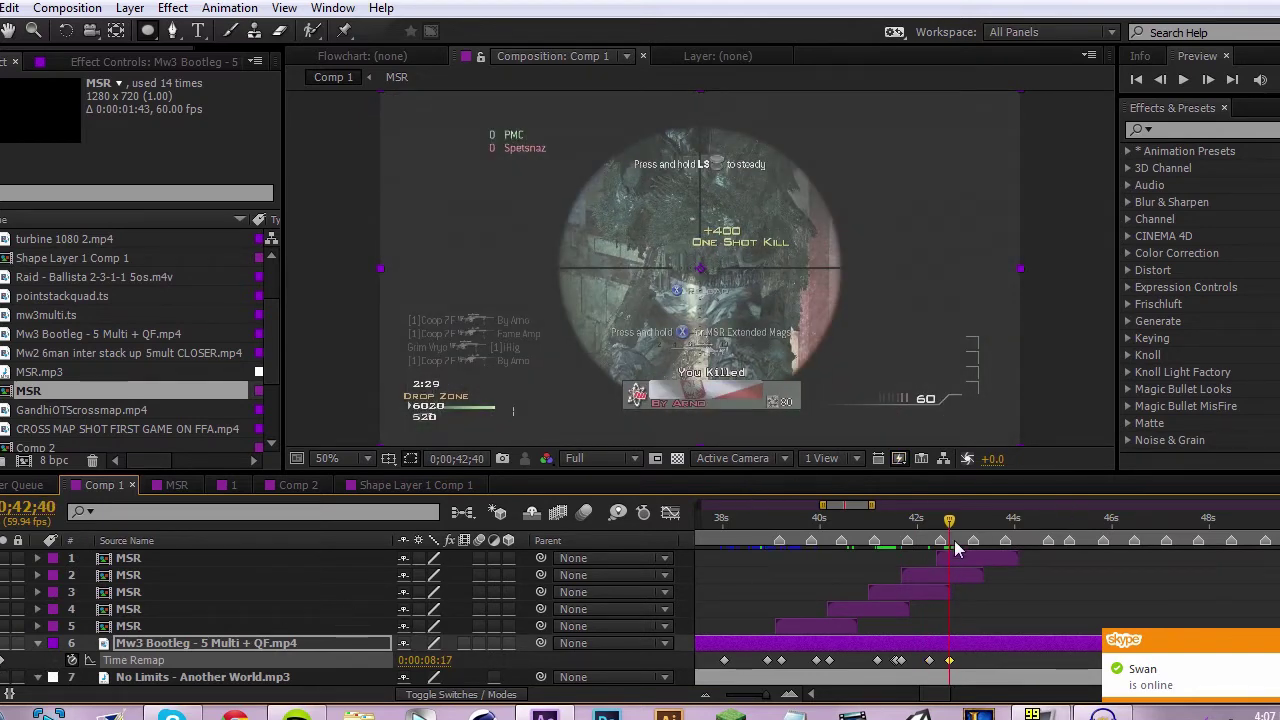
pyautogui.moveTo(948, 538); pyautogui.dragTo(941, 528)
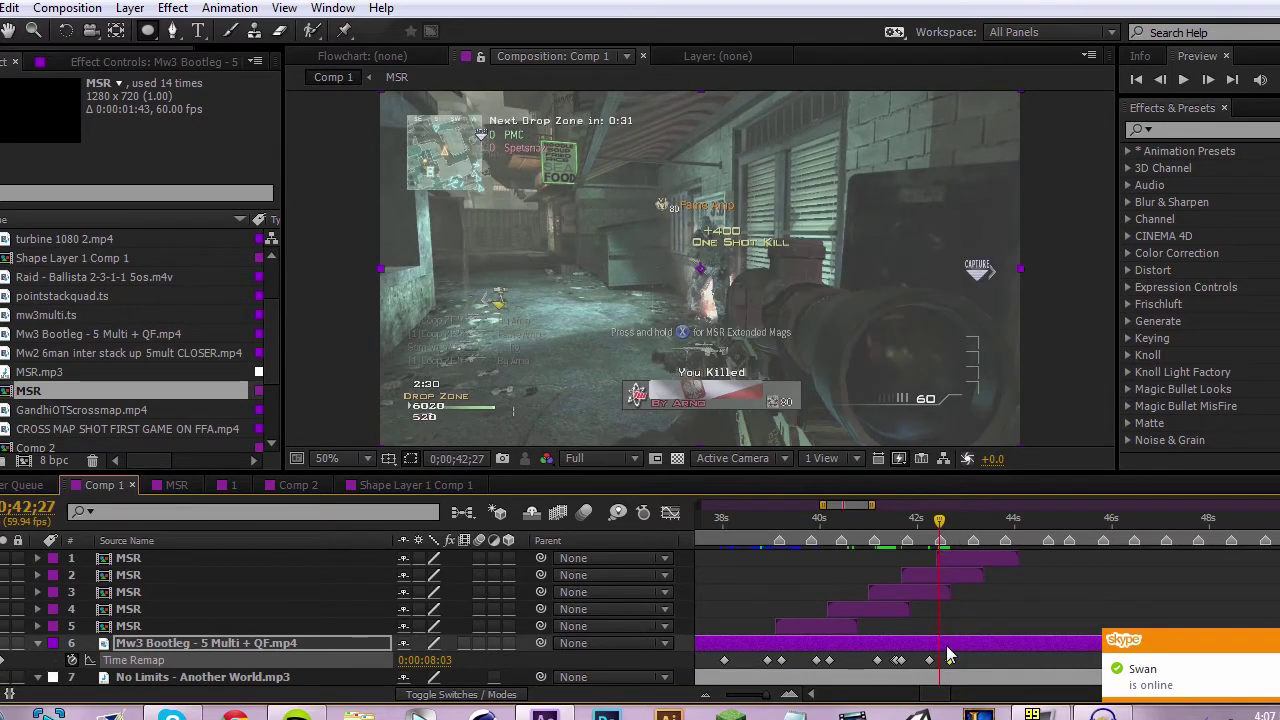
pyautogui.moveTo(947, 662); pyautogui.dragTo(940, 662)
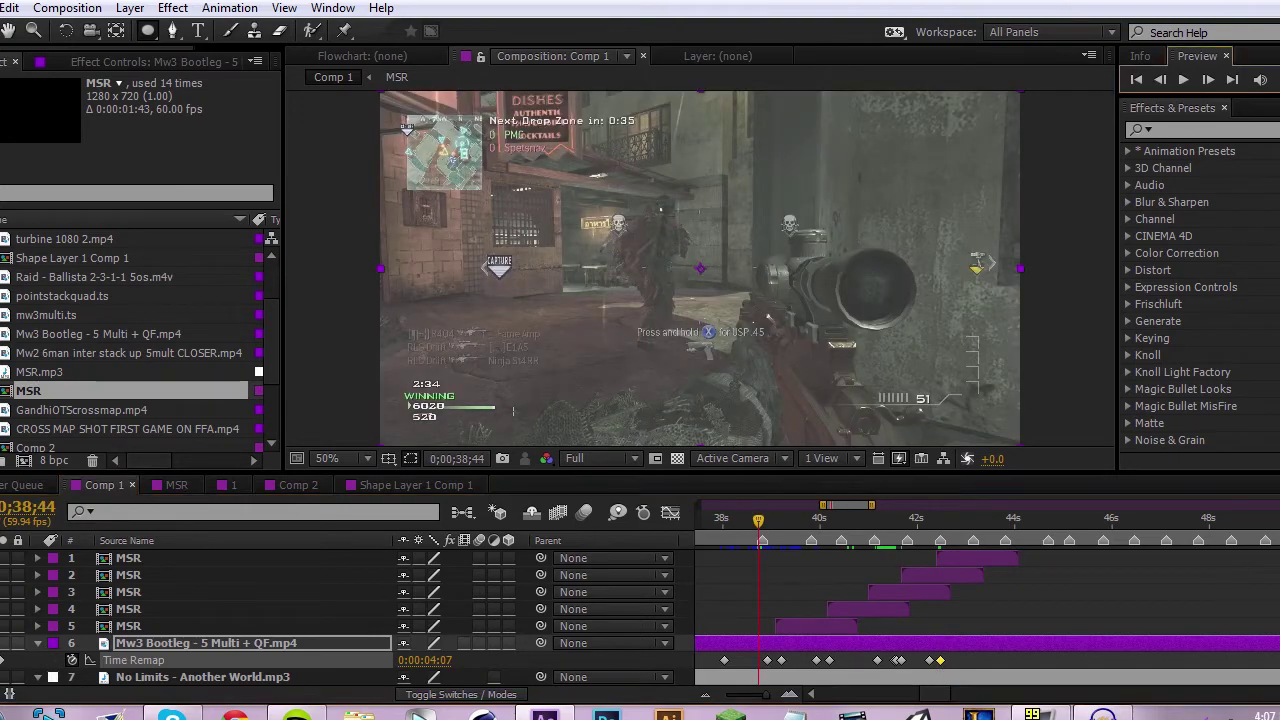
# Preview Comp 1 from 0;38;44 and add a Time Remap keyframe to the gameplay clip at 0;42;33.
pyautogui.press('space')
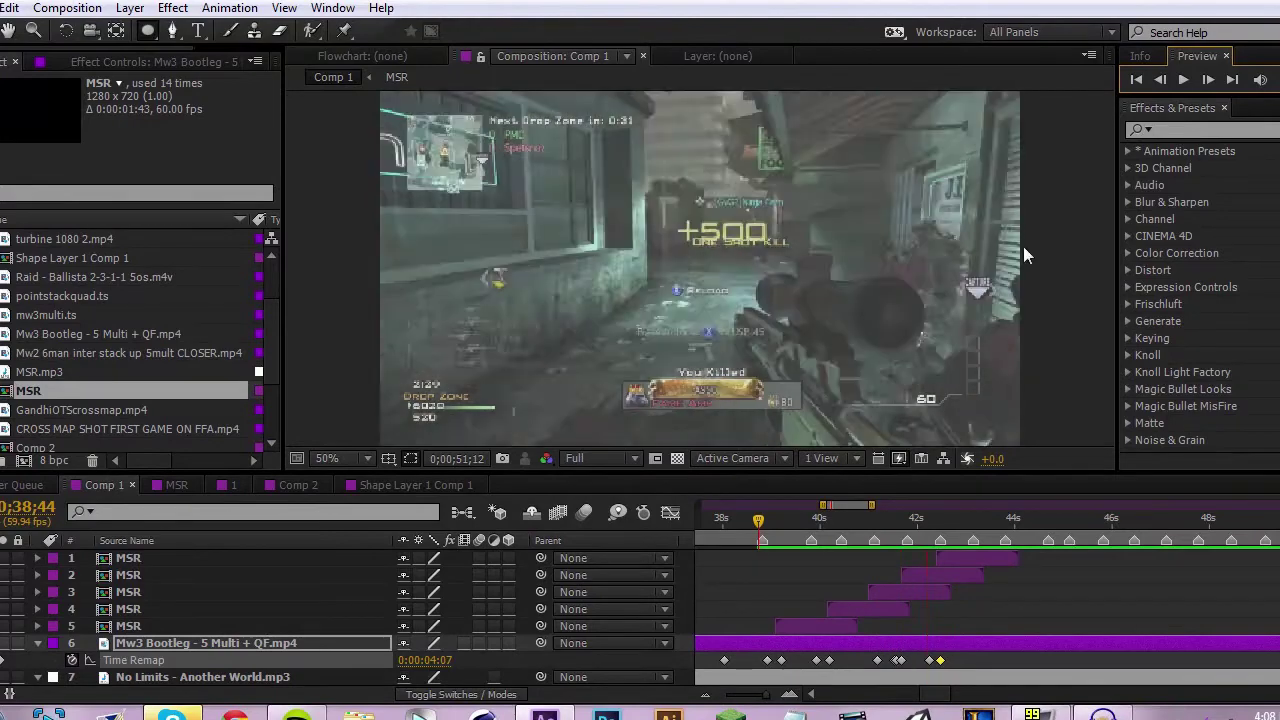
pyautogui.click(916, 522)
pyautogui.moveTo(924, 538); pyautogui.dragTo(946, 540)
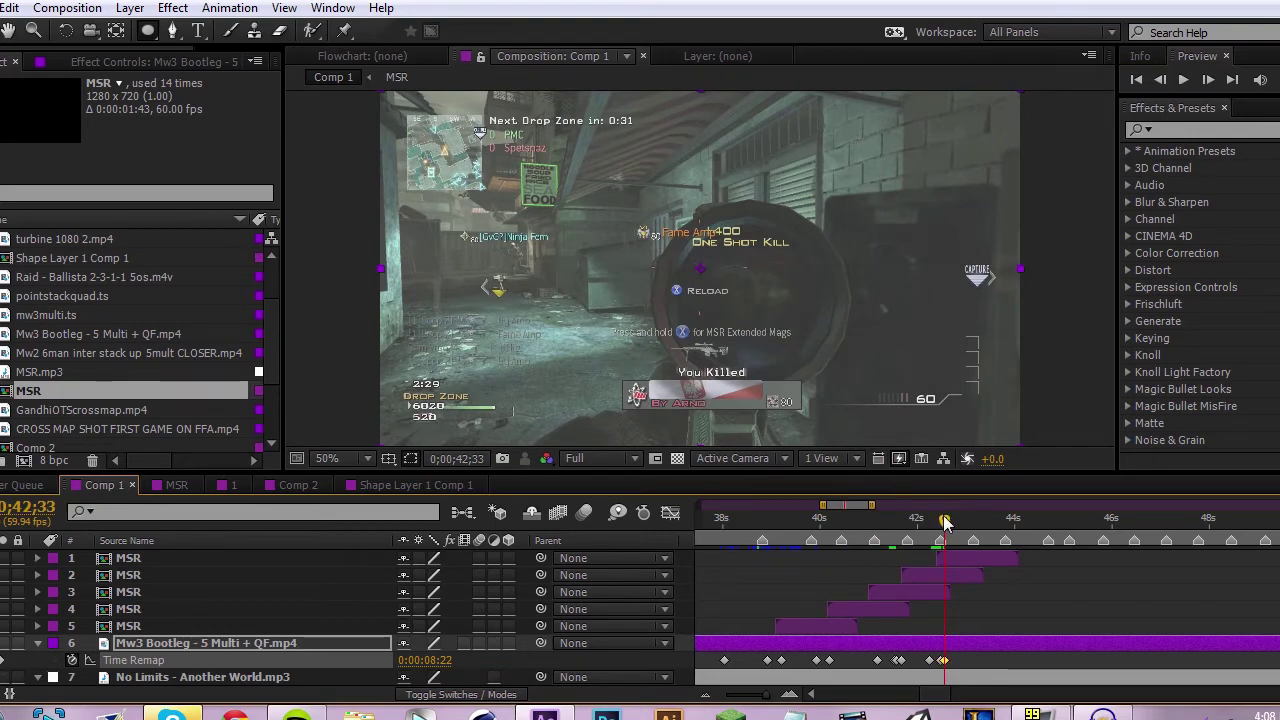
# Add a Time Remap keyframe at 0;43;38 after the fifth kill and move it out to about 0;44;30.
pyautogui.moveTo(945, 522); pyautogui.dragTo(998, 540)
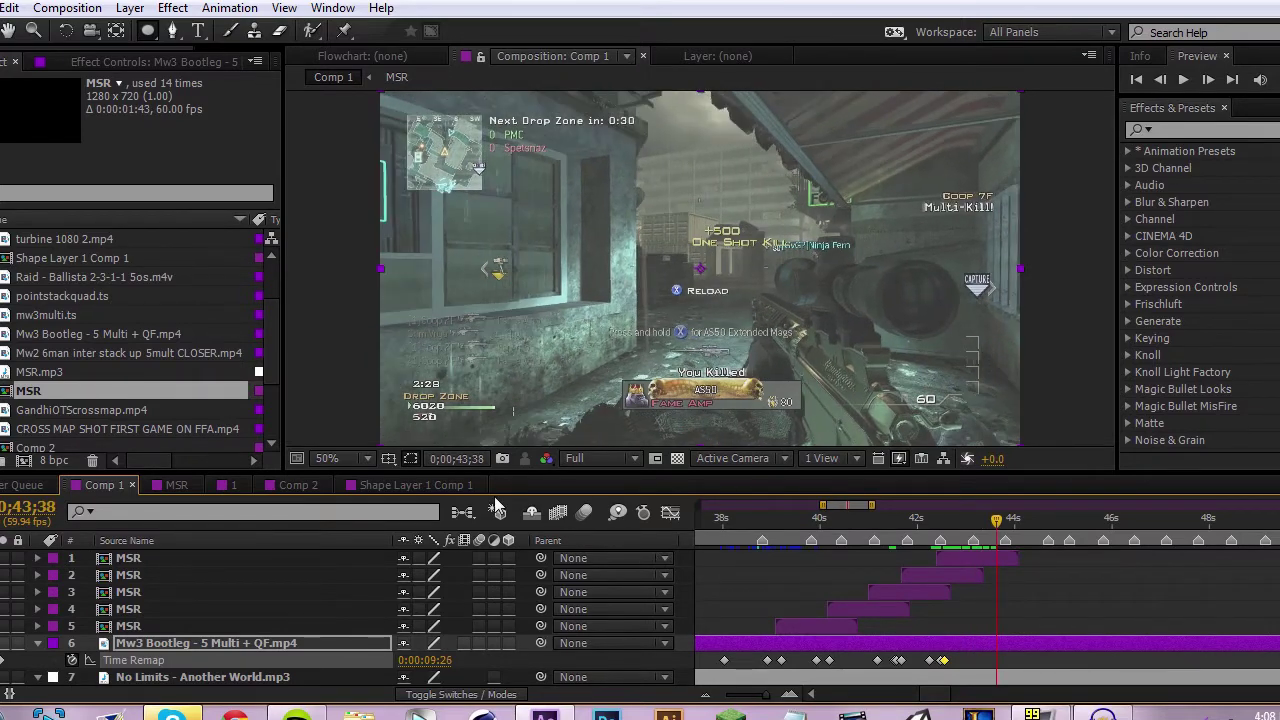
pyautogui.hotkey('ctrl', 'v')
pyautogui.moveTo(1007, 668); pyautogui.dragTo(1033, 668)
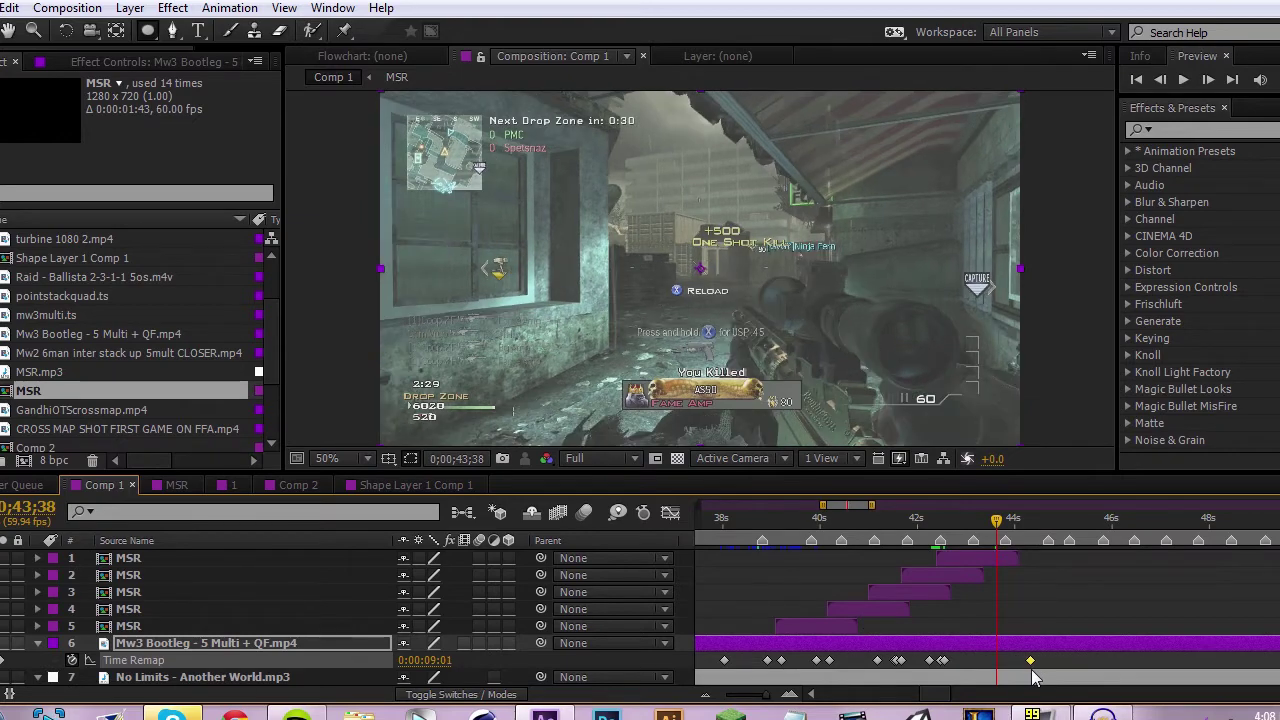
pyautogui.moveTo(921, 521); pyautogui.dragTo(990, 530)
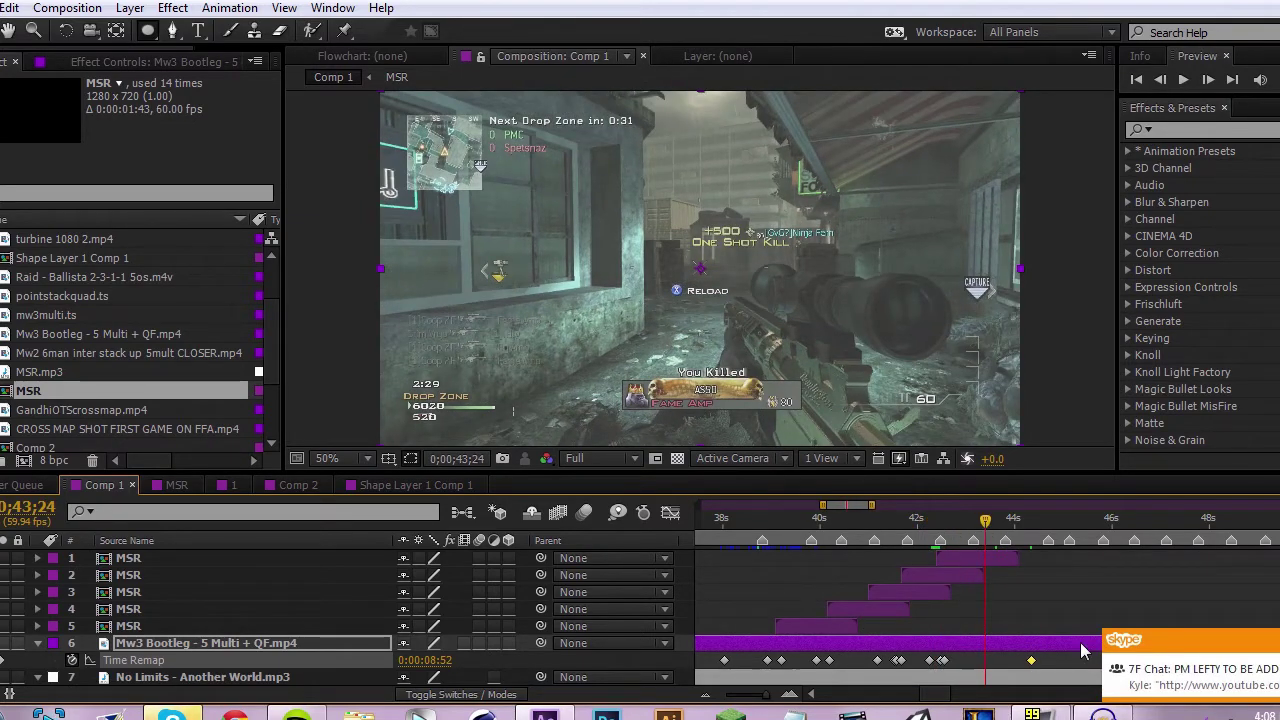
pyautogui.moveTo(1031, 661); pyautogui.dragTo(1039, 662)
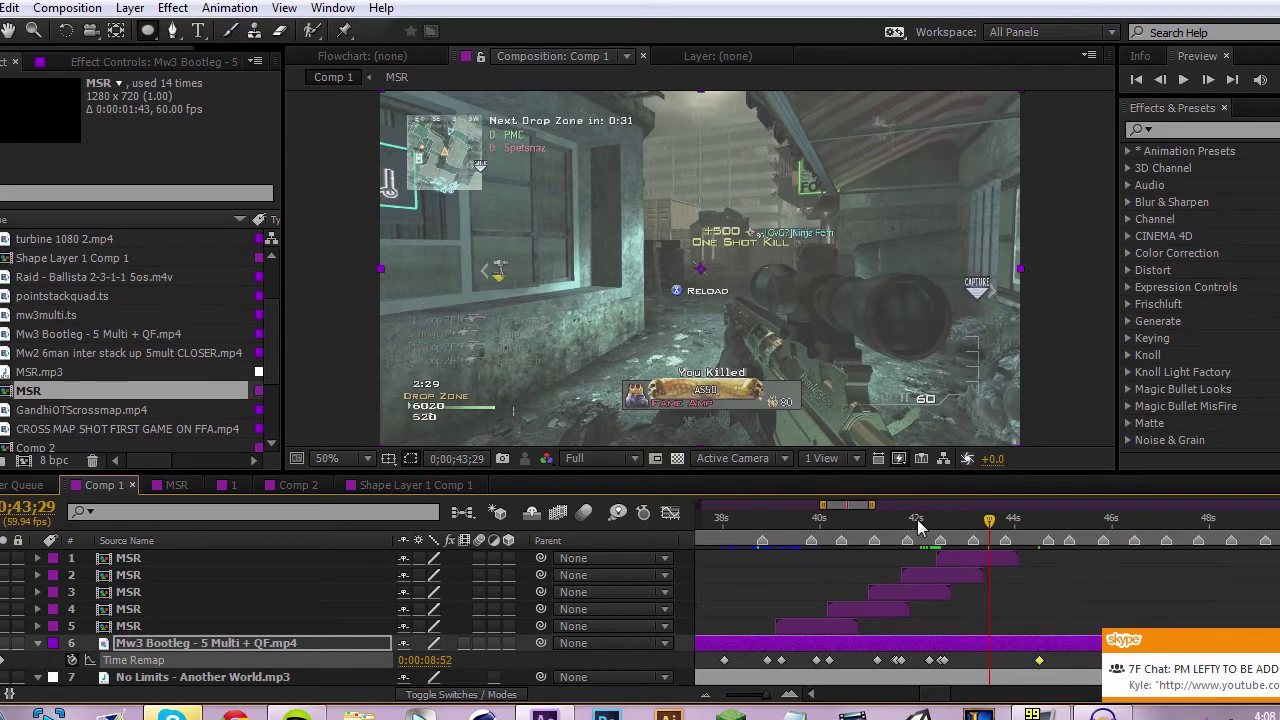
pyautogui.moveTo(925, 528); pyautogui.dragTo(983, 530)
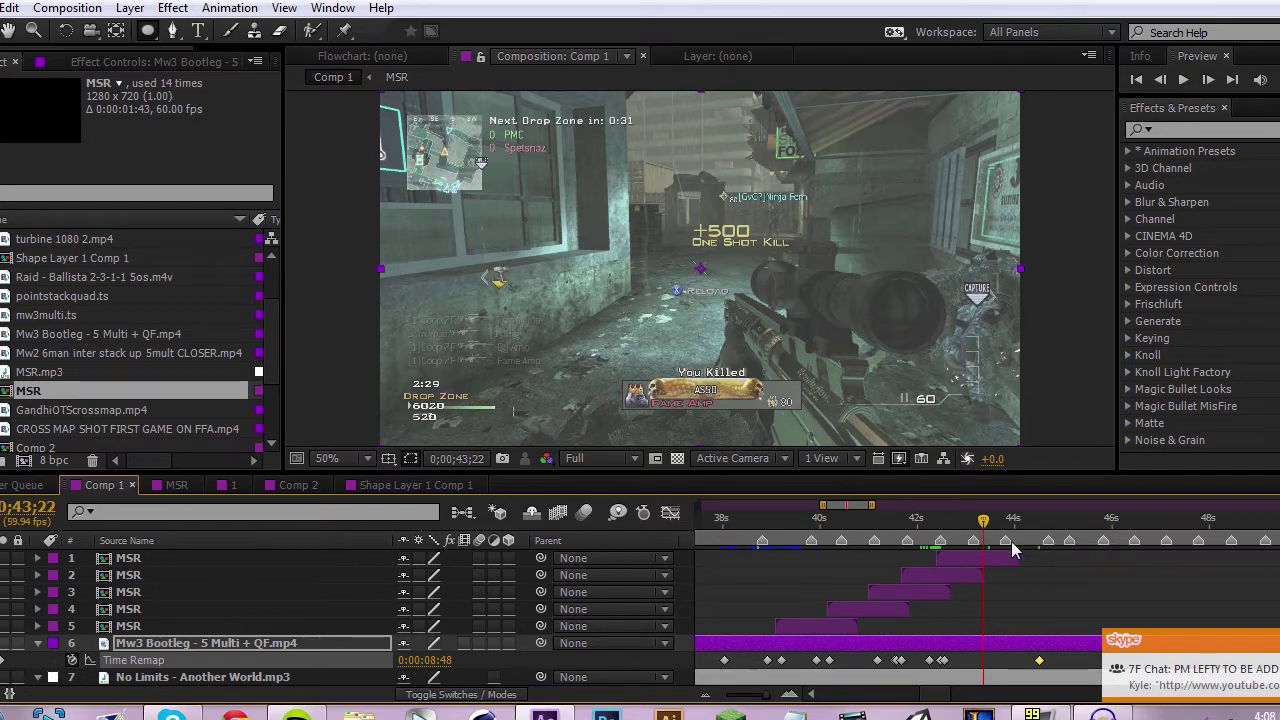
pyautogui.moveTo(1016, 545); pyautogui.dragTo(1040, 540)
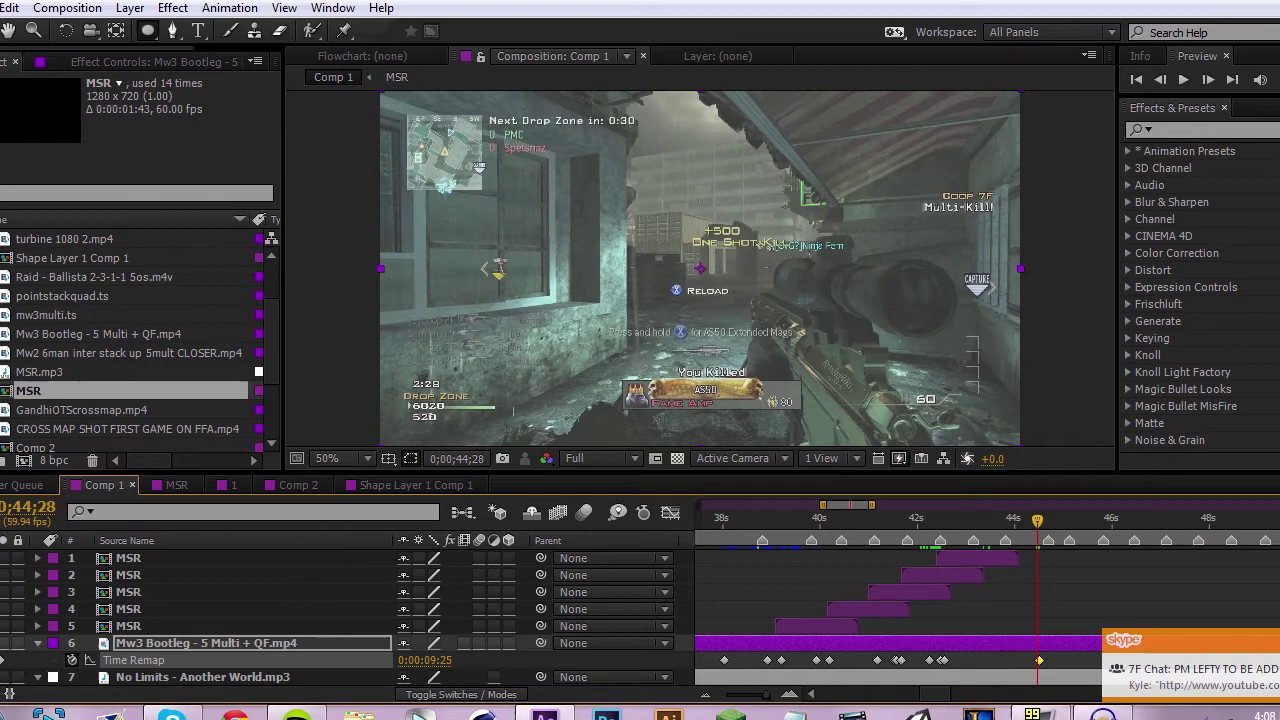
# Look through the footage and compositions in the project to choose the next gameplay clip.
pyautogui.click(50, 373)
pyautogui.click(70, 339)
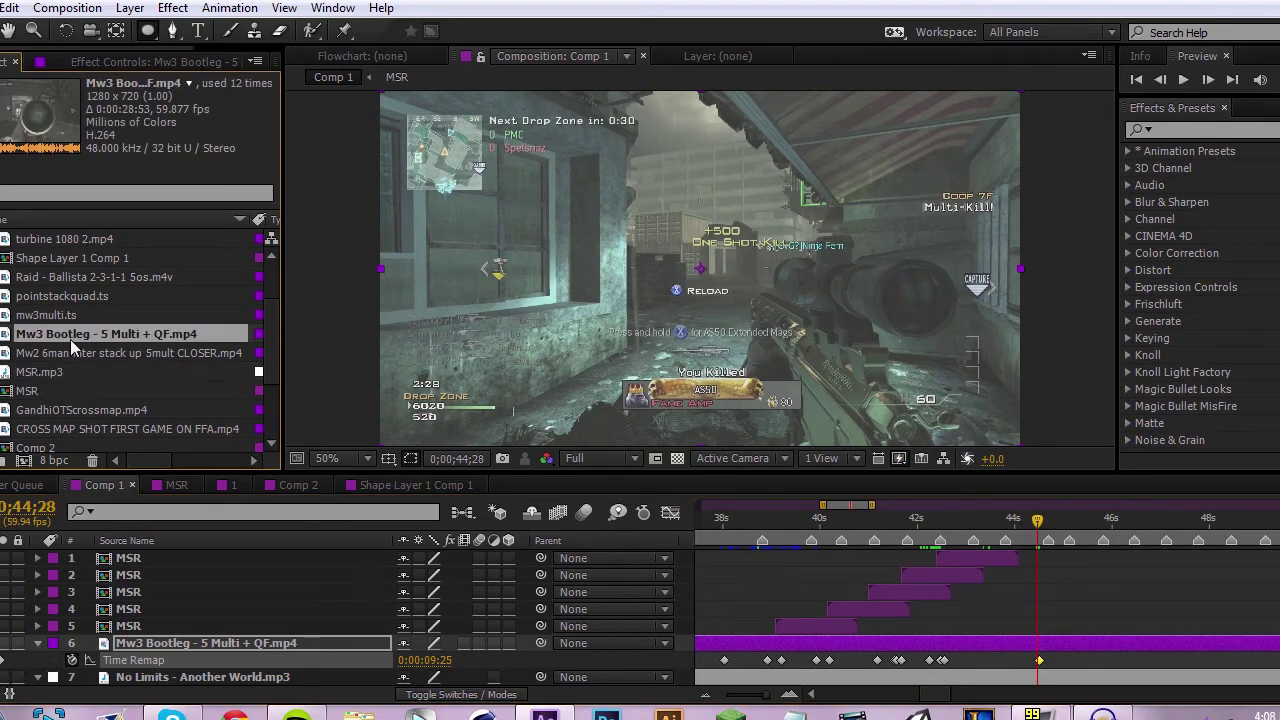
pyautogui.click(64, 316)
pyautogui.click(64, 297)
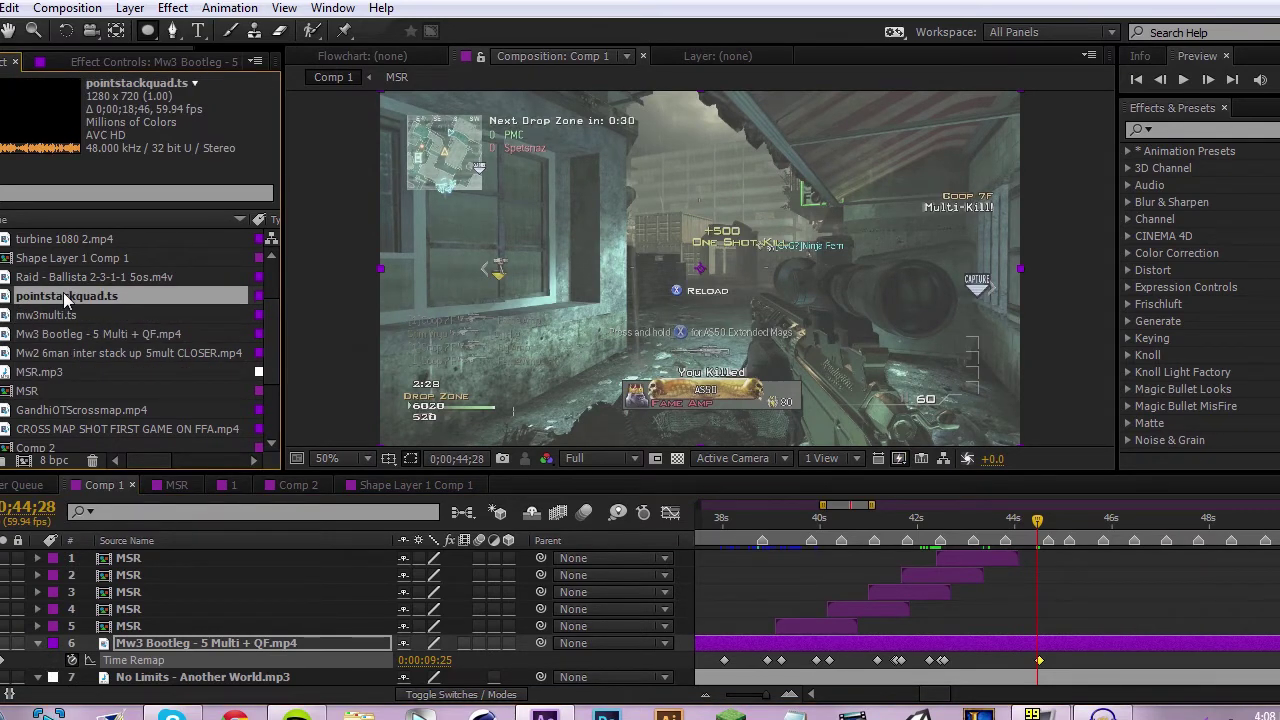
pyautogui.click(133, 276)
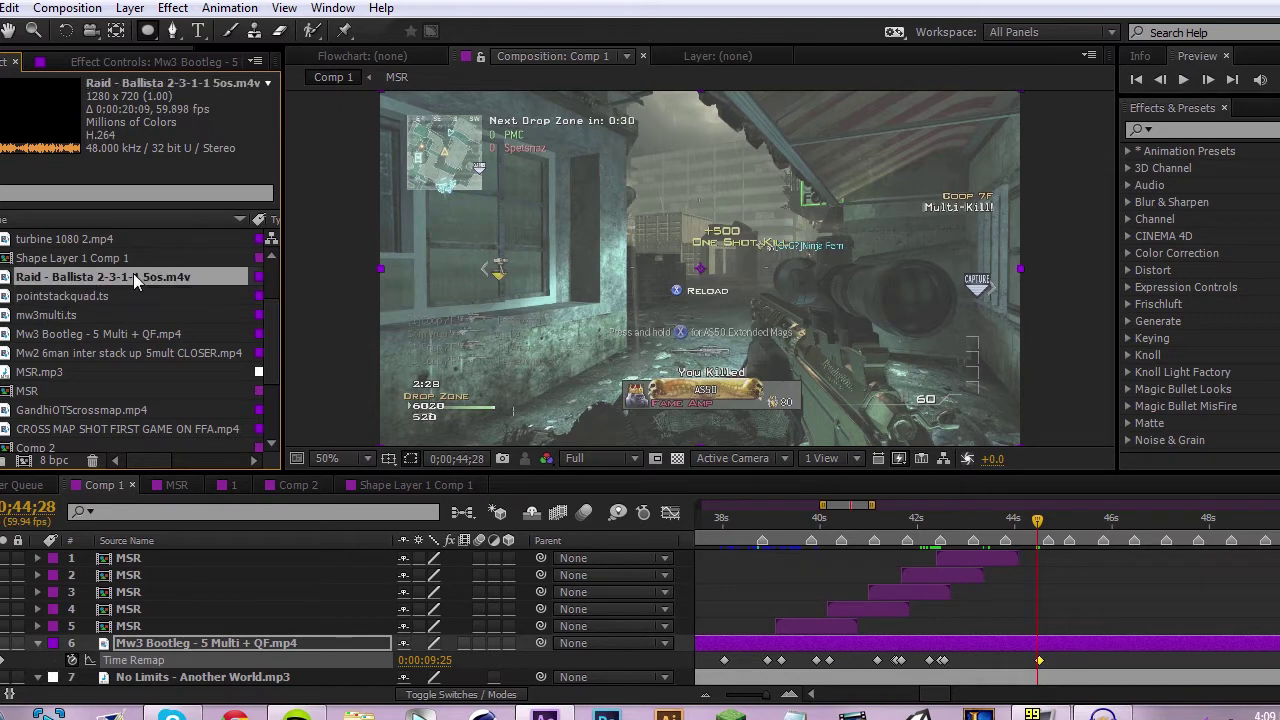
pyautogui.scroll(2, 133, 273)
pyautogui.click(76, 321)
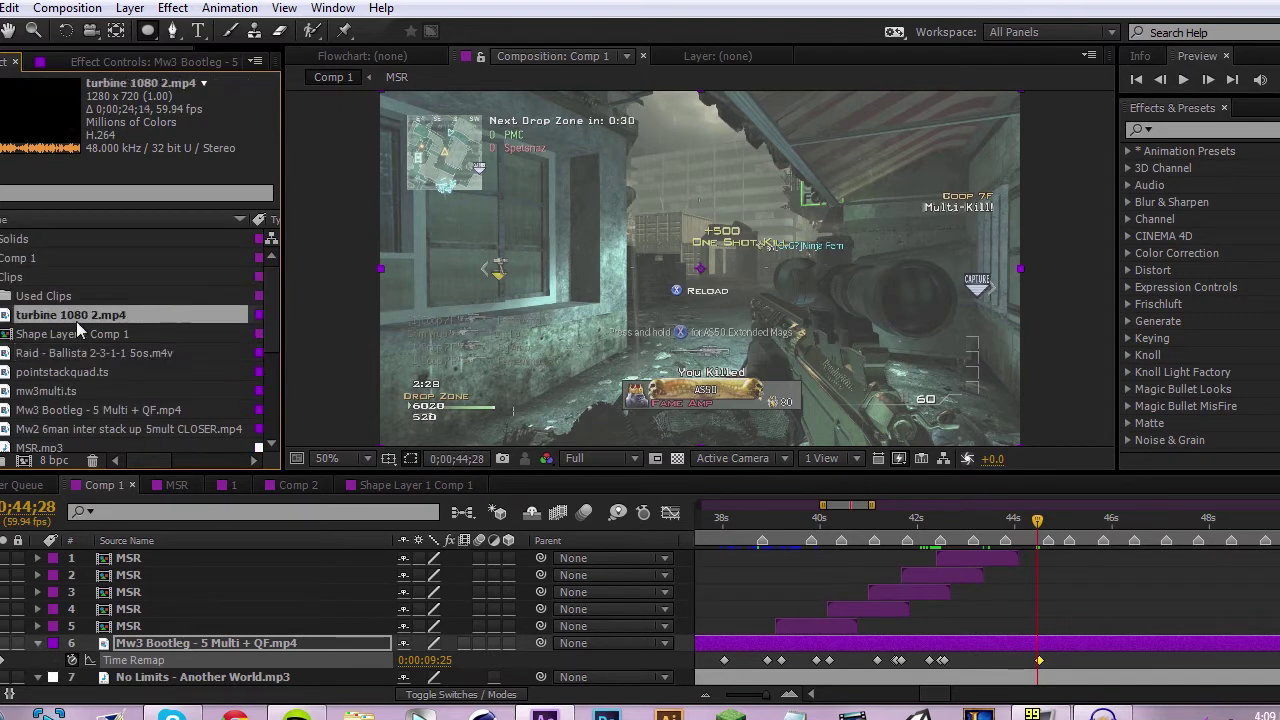
pyautogui.scroll(-3, 74, 324)
pyautogui.click(60, 356)
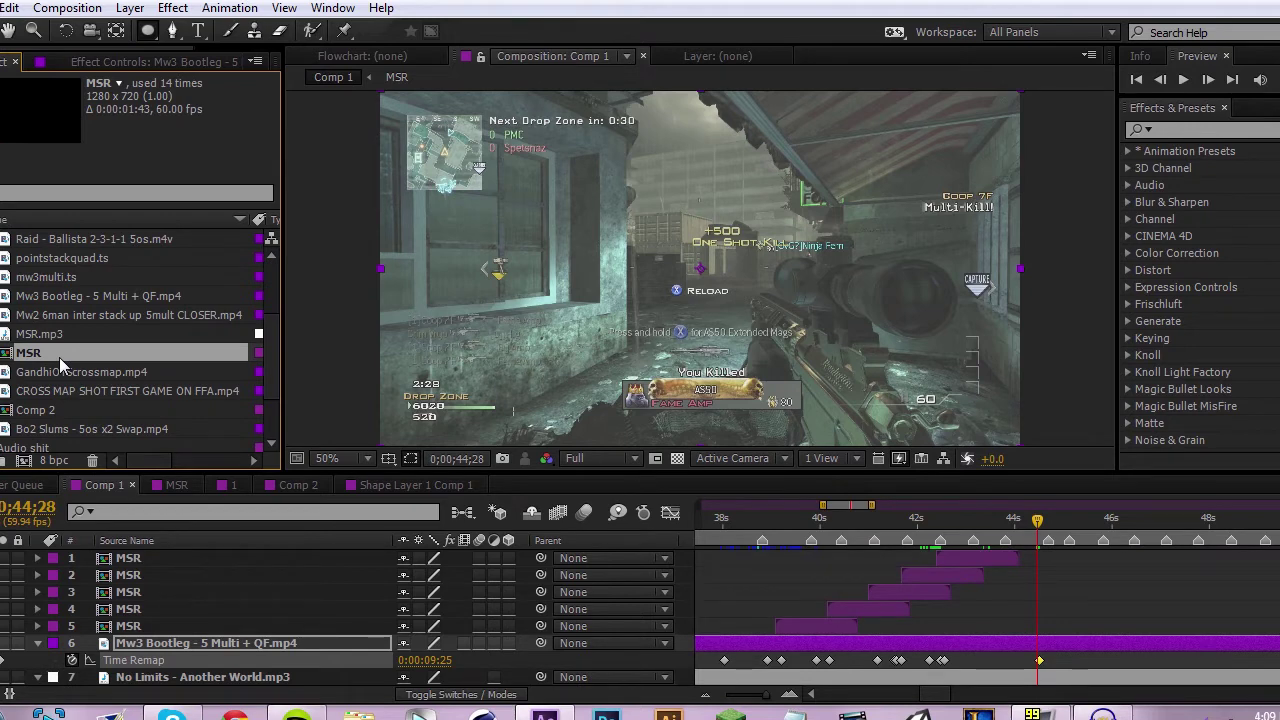
pyautogui.click(57, 372)
pyautogui.click(53, 393)
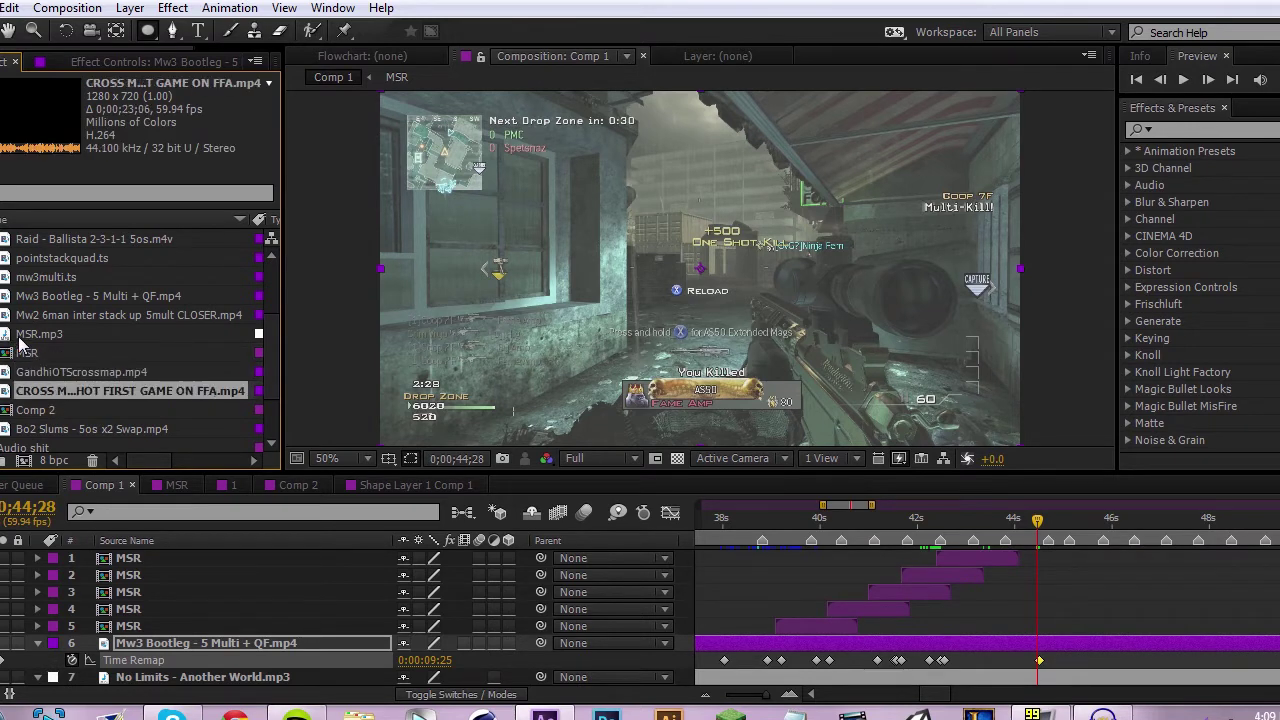
pyautogui.click(20, 338)
pyautogui.click(73, 316)
pyautogui.click(60, 280)
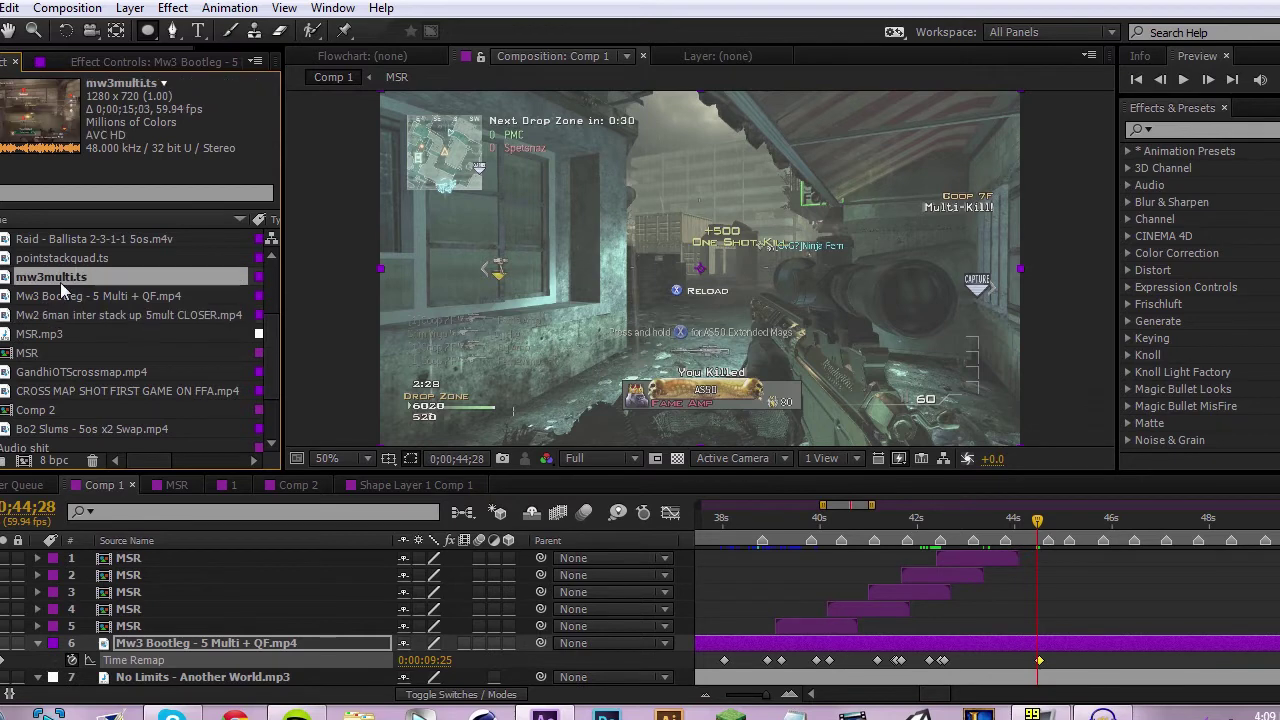
# Add Mw3 Bootleg - 5 Multi + QF.mp4 from the project to Comp 1 as a new layer above the MSR layers.
pyautogui.click(80, 300)
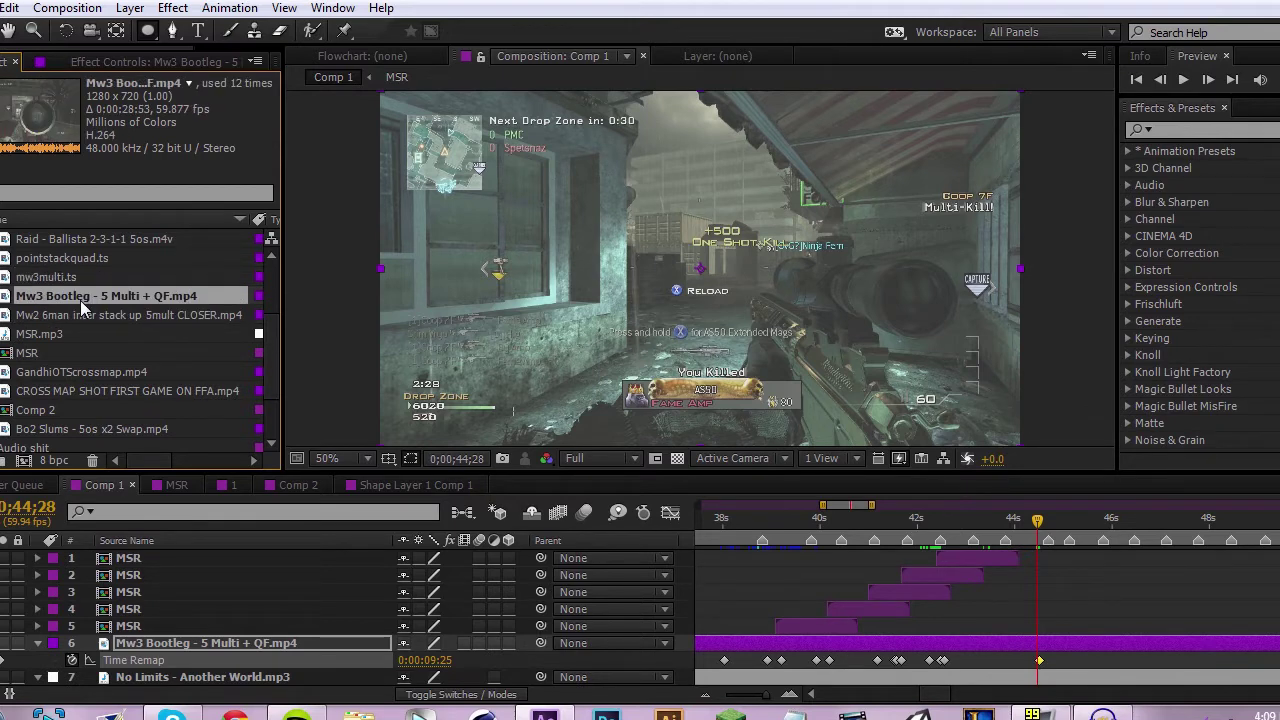
pyautogui.click(863, 518)
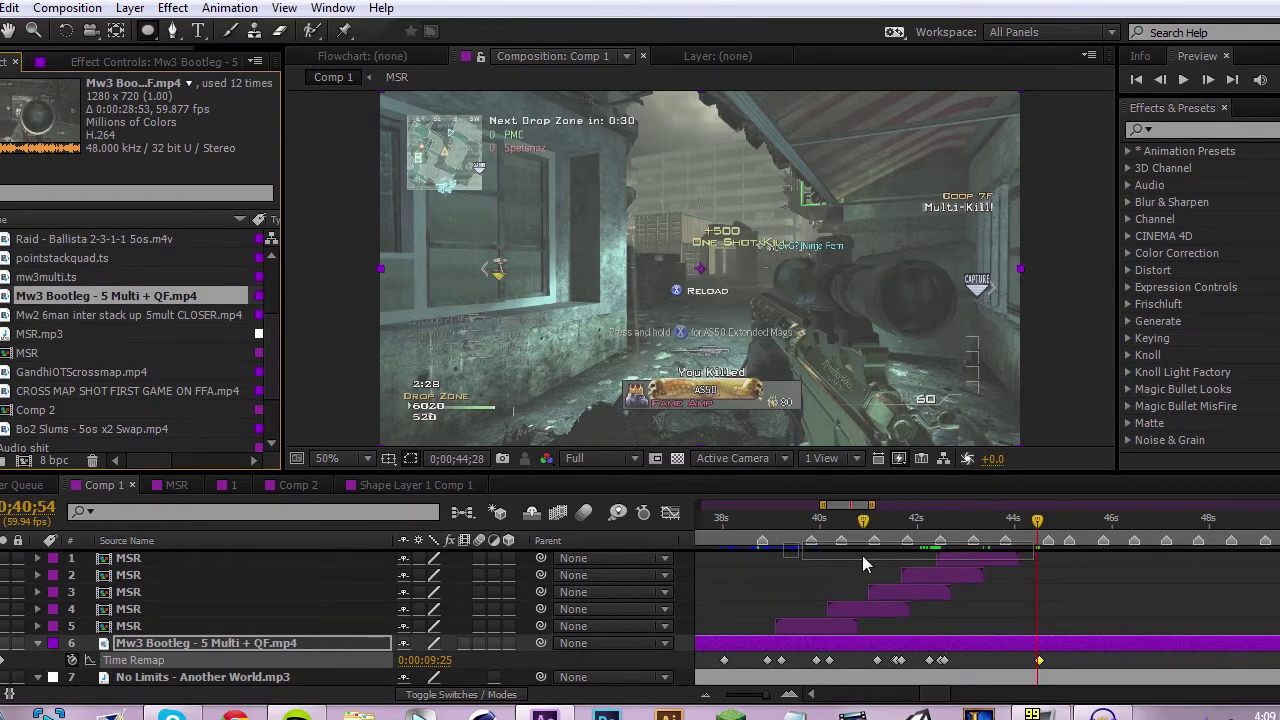
pyautogui.moveTo(863, 556); pyautogui.dragTo(823, 555)
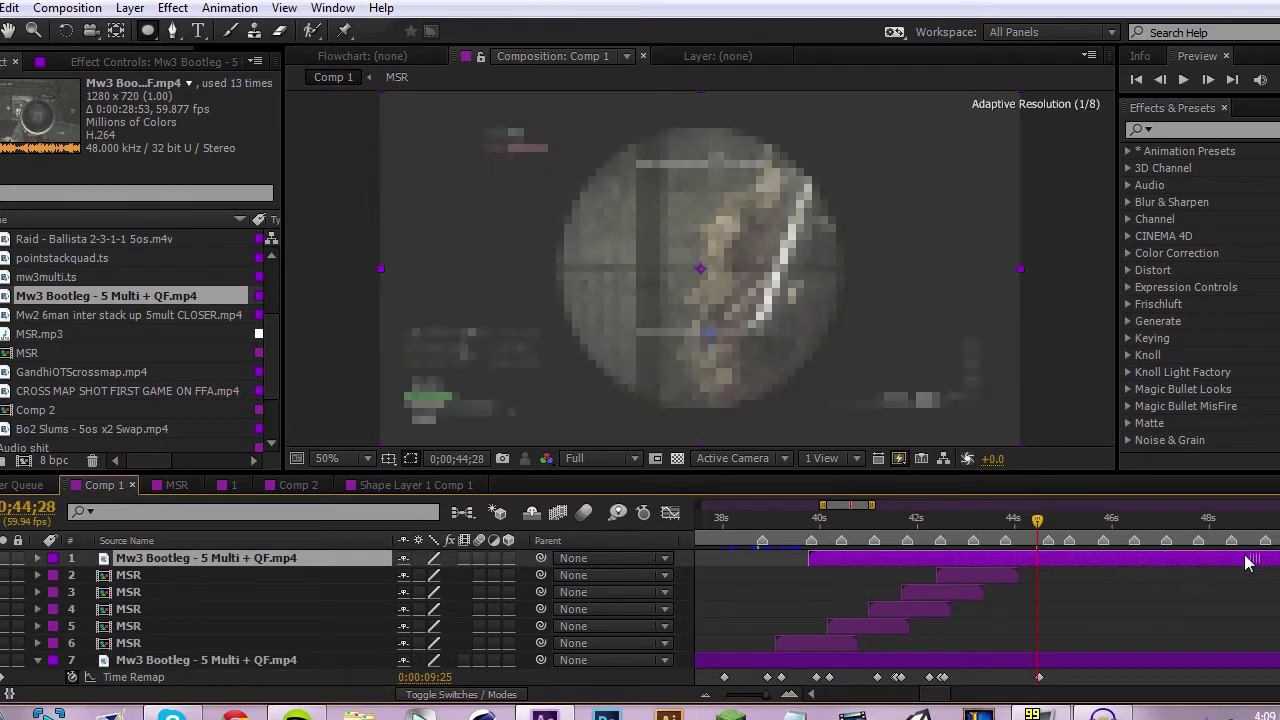
# Slide the new gameplay clip earlier in Comp 1, split it at 0;44;28 and delete the part before the split.
pyautogui.moveTo(1247, 562); pyautogui.dragTo(1237, 562)
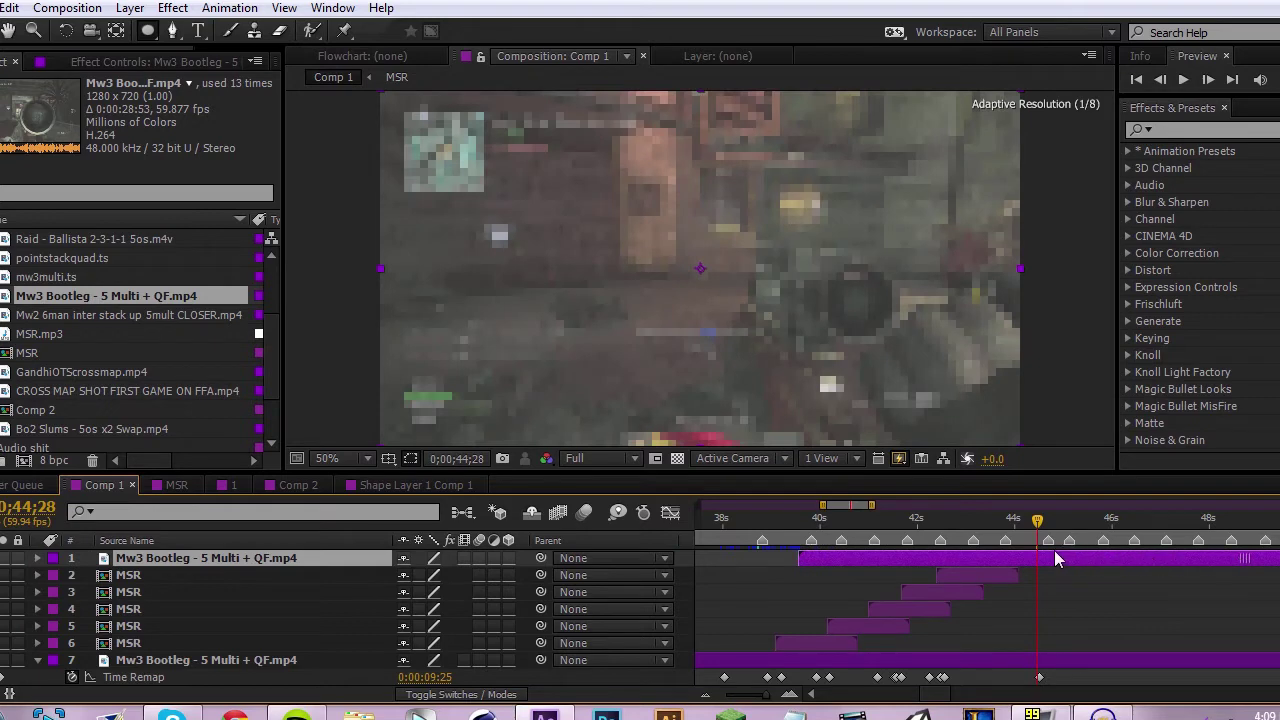
pyautogui.moveTo(1057, 552); pyautogui.dragTo(955, 560)
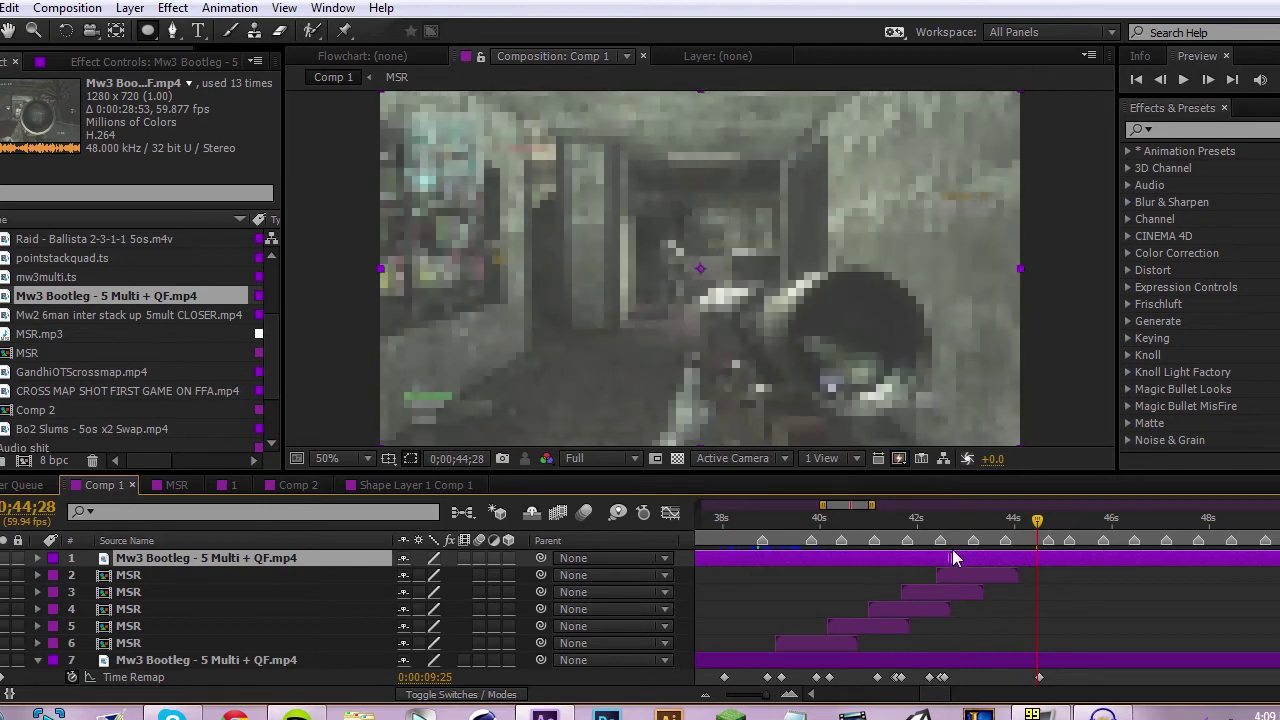
pyautogui.hotkey('ctrl', 'shift', 'd')
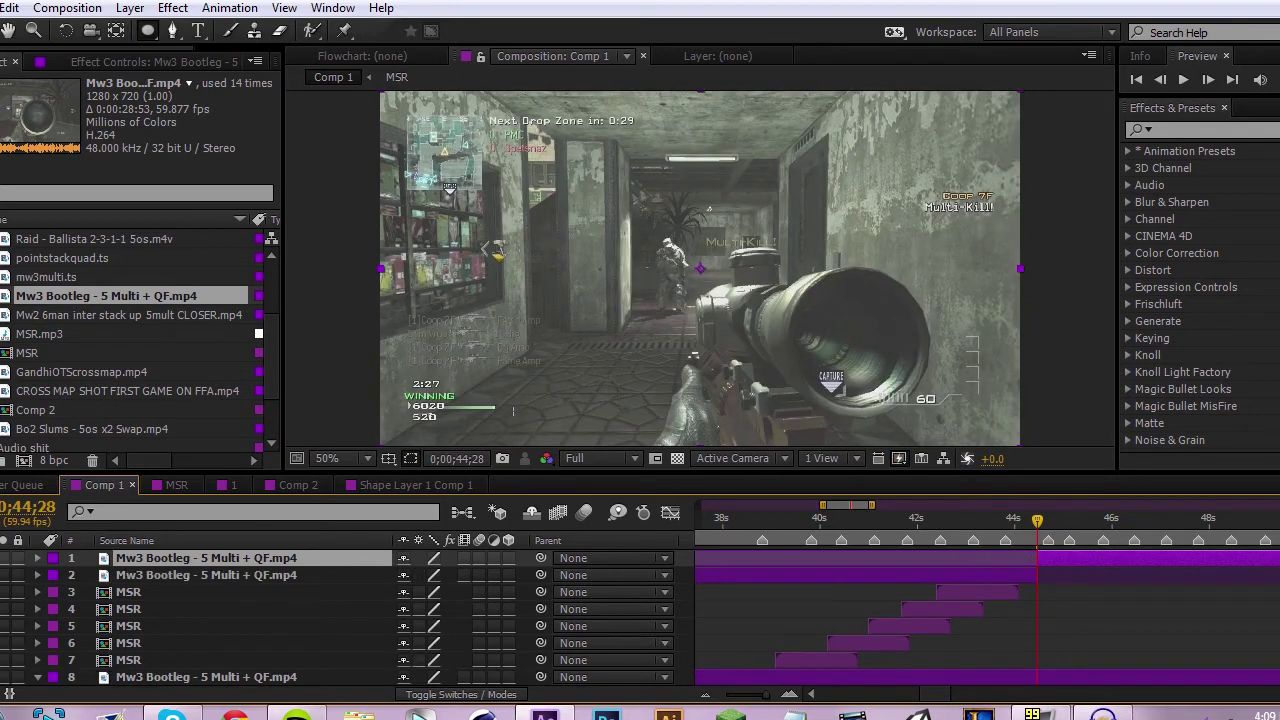
pyautogui.click(990, 576)
pyautogui.press('Delete')
# Move the trimmed gameplay clip to start at about 0;44;06 and scrub through the overlap between 0;44;26 and 0;44;45.
pyautogui.click(1058, 557)
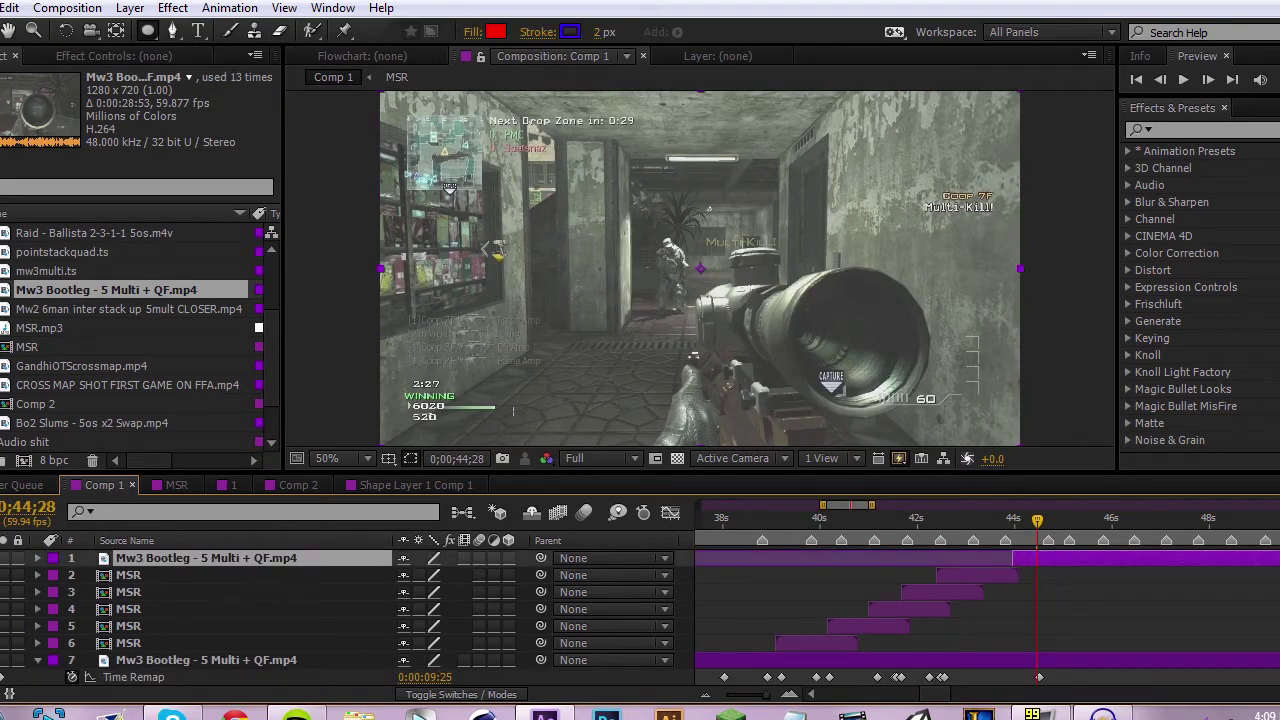
pyautogui.moveTo(1023, 562); pyautogui.dragTo(1047, 540)
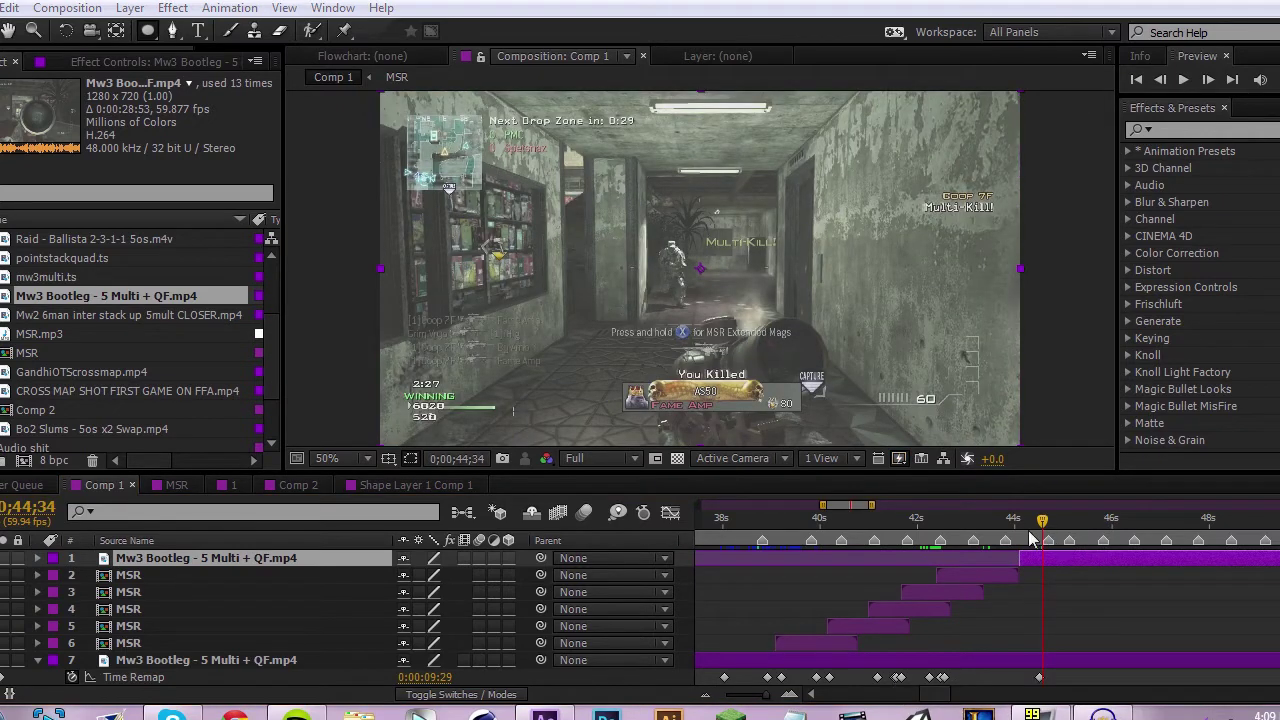
pyautogui.moveTo(1041, 524); pyautogui.dragTo(1048, 530)
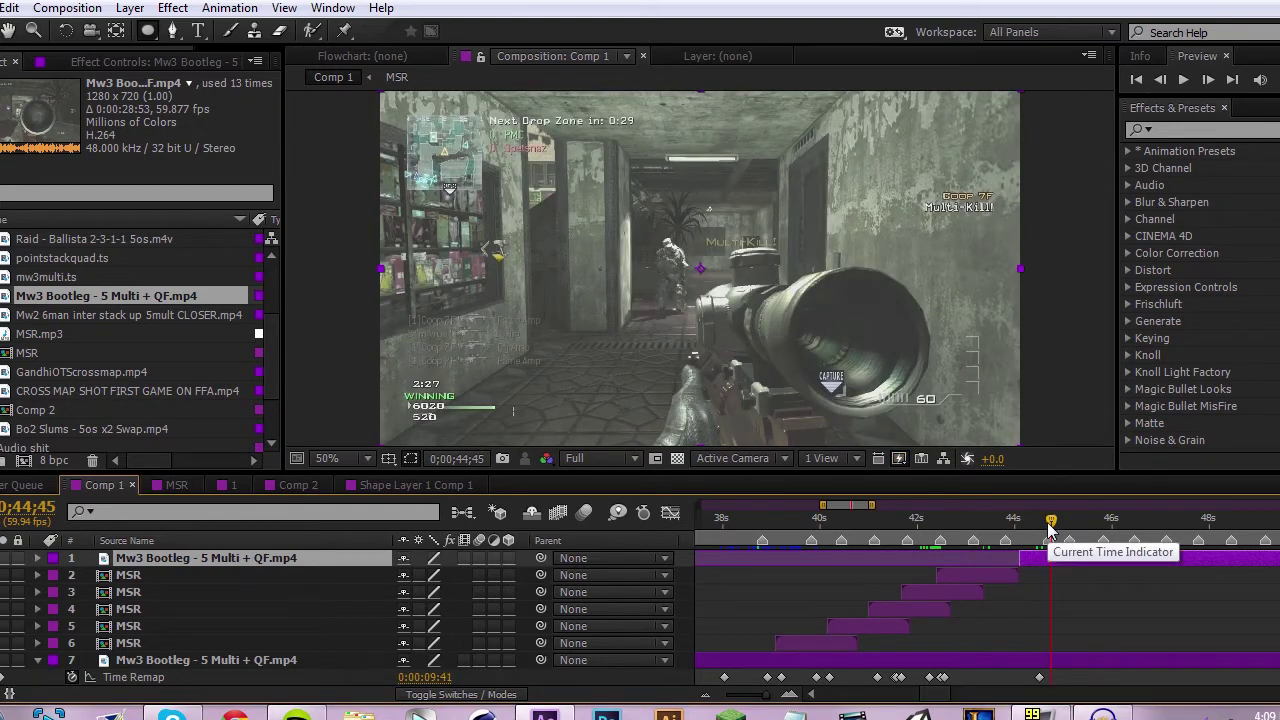
pyautogui.moveTo(1048, 530); pyautogui.dragTo(1035, 528)
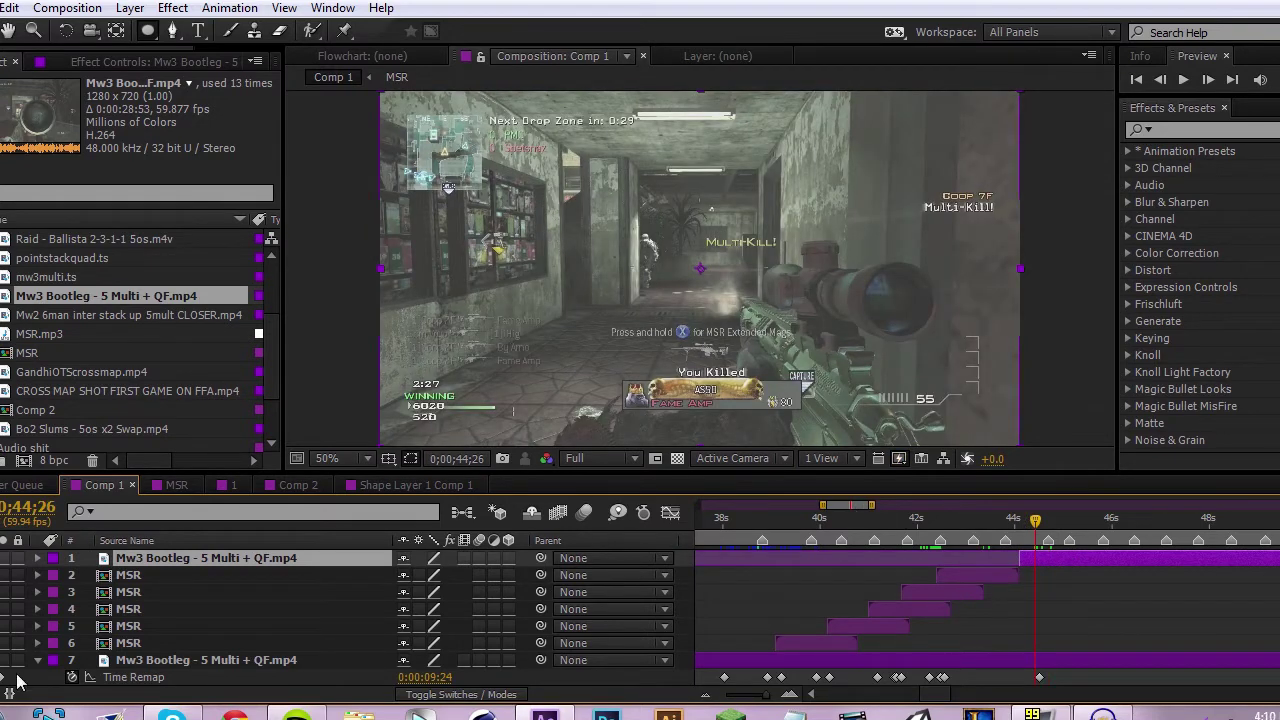
# Duplicate the topmost MSR gunshot layer four times.
pyautogui.click(197, 576)
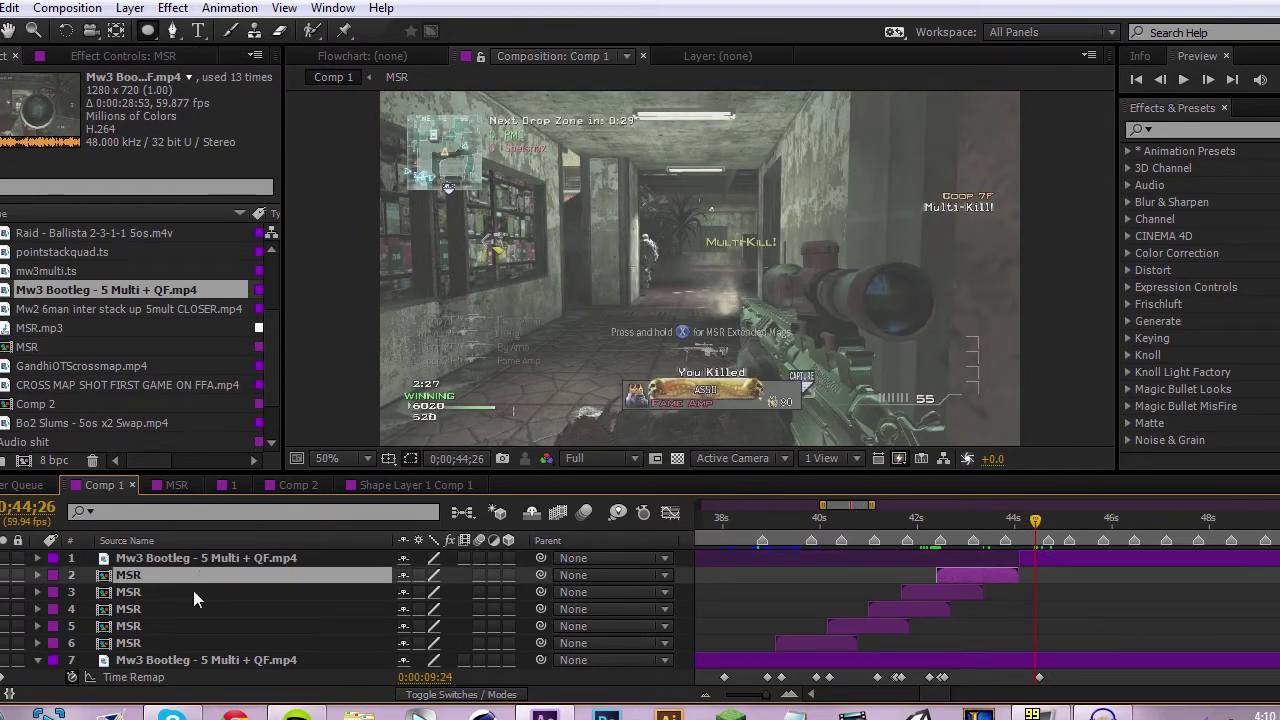
pyautogui.click(193, 592)
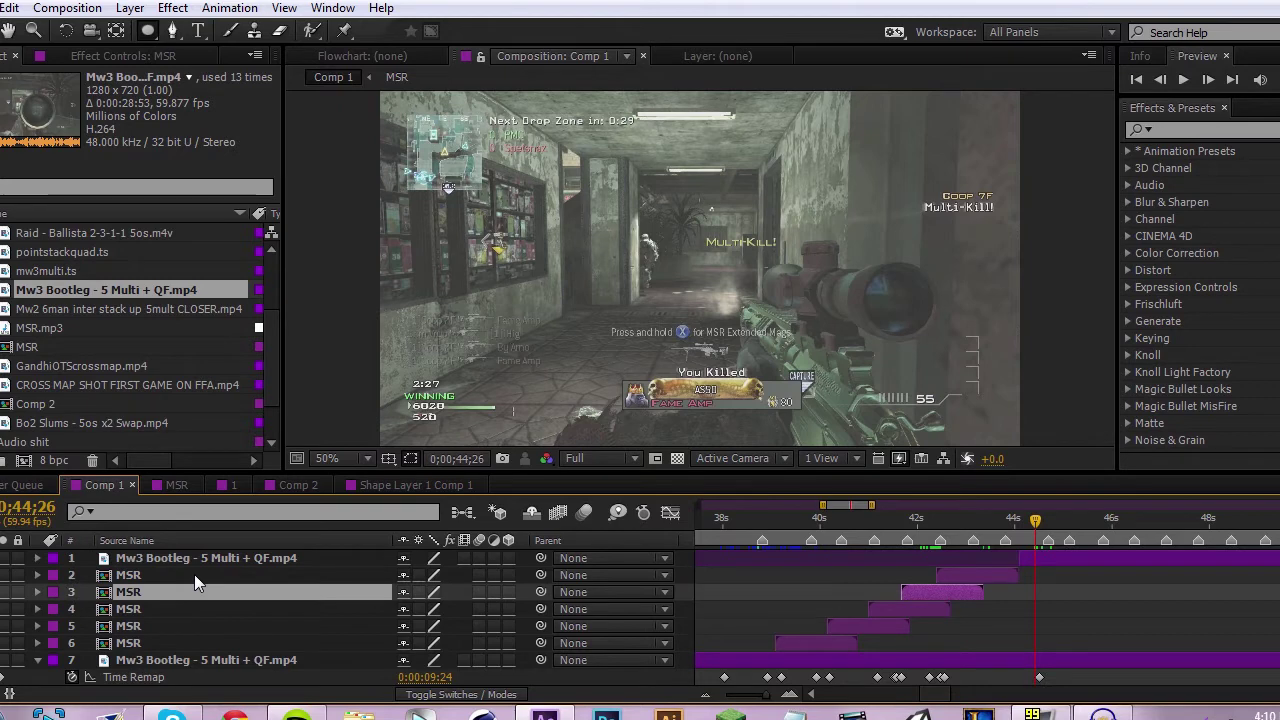
pyautogui.click(194, 576)
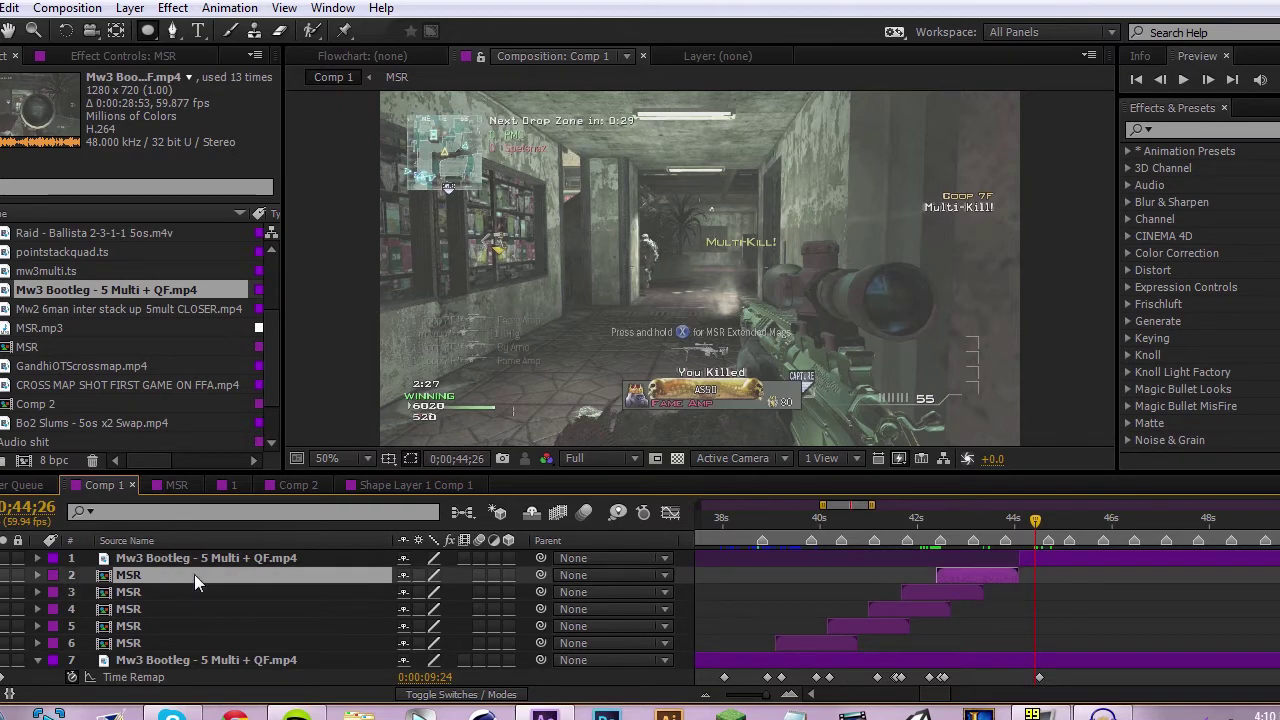
pyautogui.hotkey('ctrl', 'd')
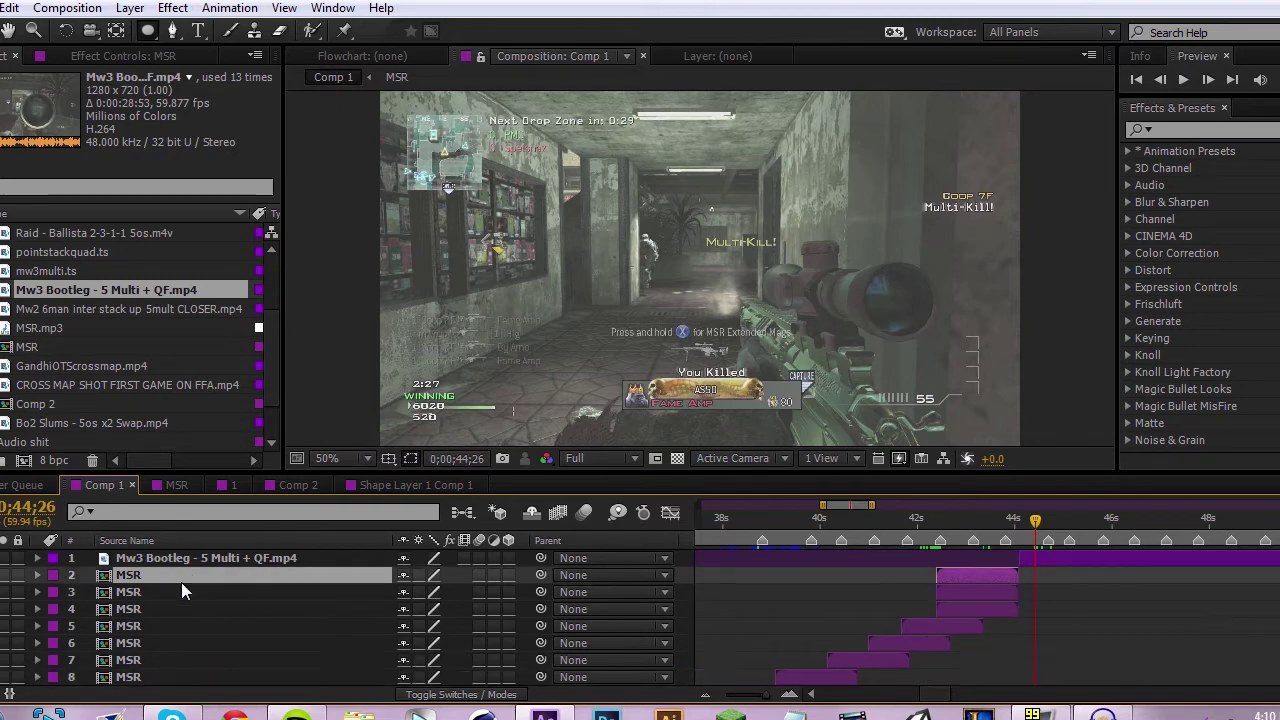
pyautogui.hotkey('ctrl', 'd')
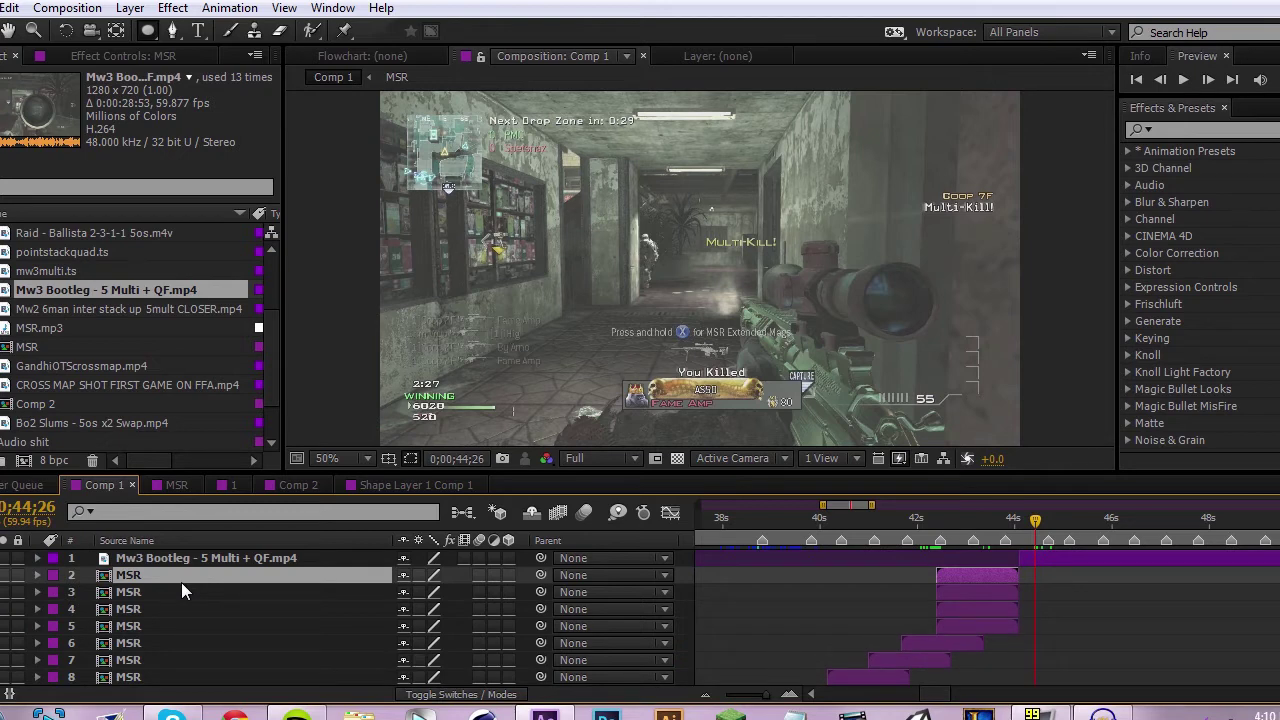
pyautogui.hotkey('ctrl', 'd')
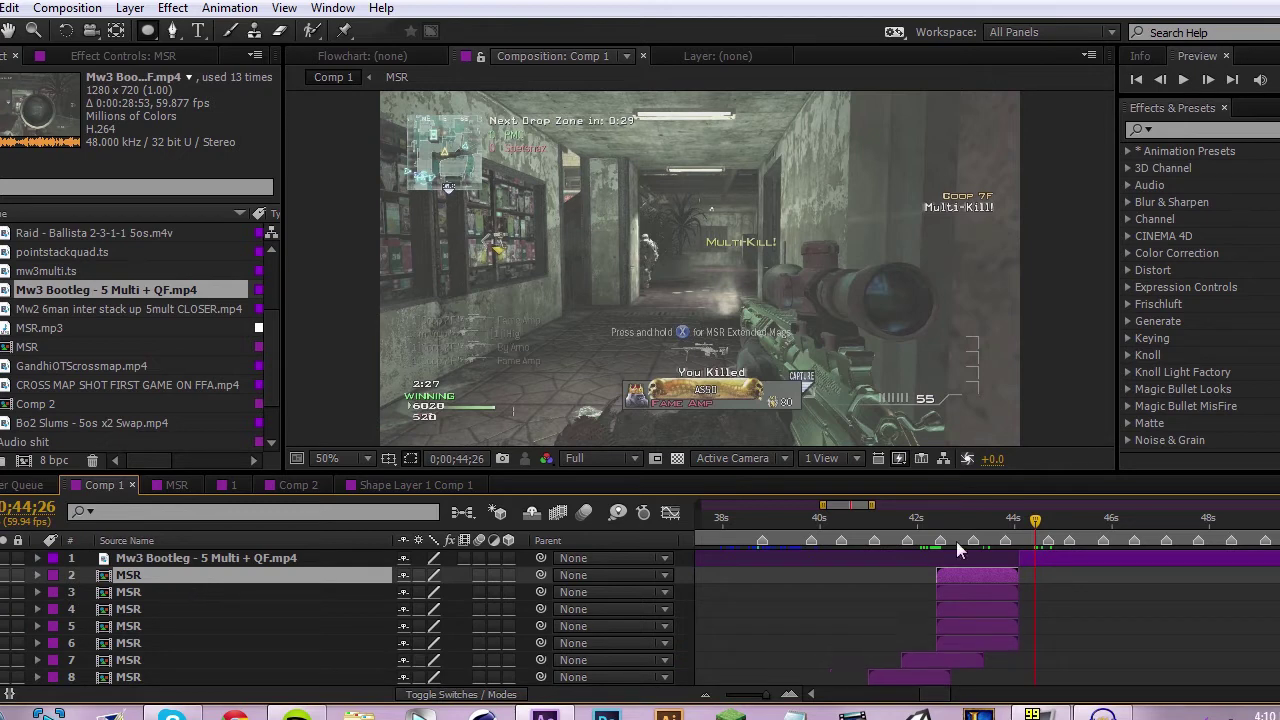
# Move the four duplicated MSR layers to start at about 45.2 s and place them above the new gameplay clip.
pyautogui.keyDown('shift'); pyautogui.click(972, 620); pyautogui.keyUp('shift')
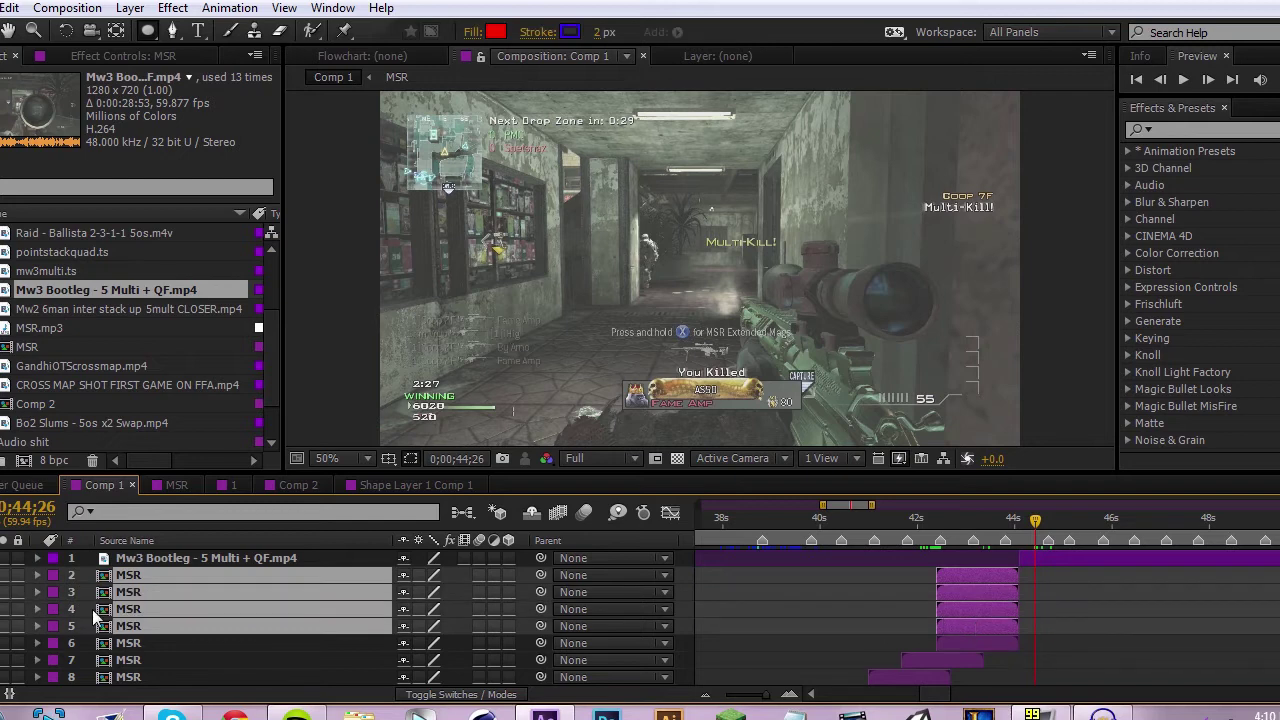
pyautogui.moveTo(990, 620); pyautogui.dragTo(1110, 622)
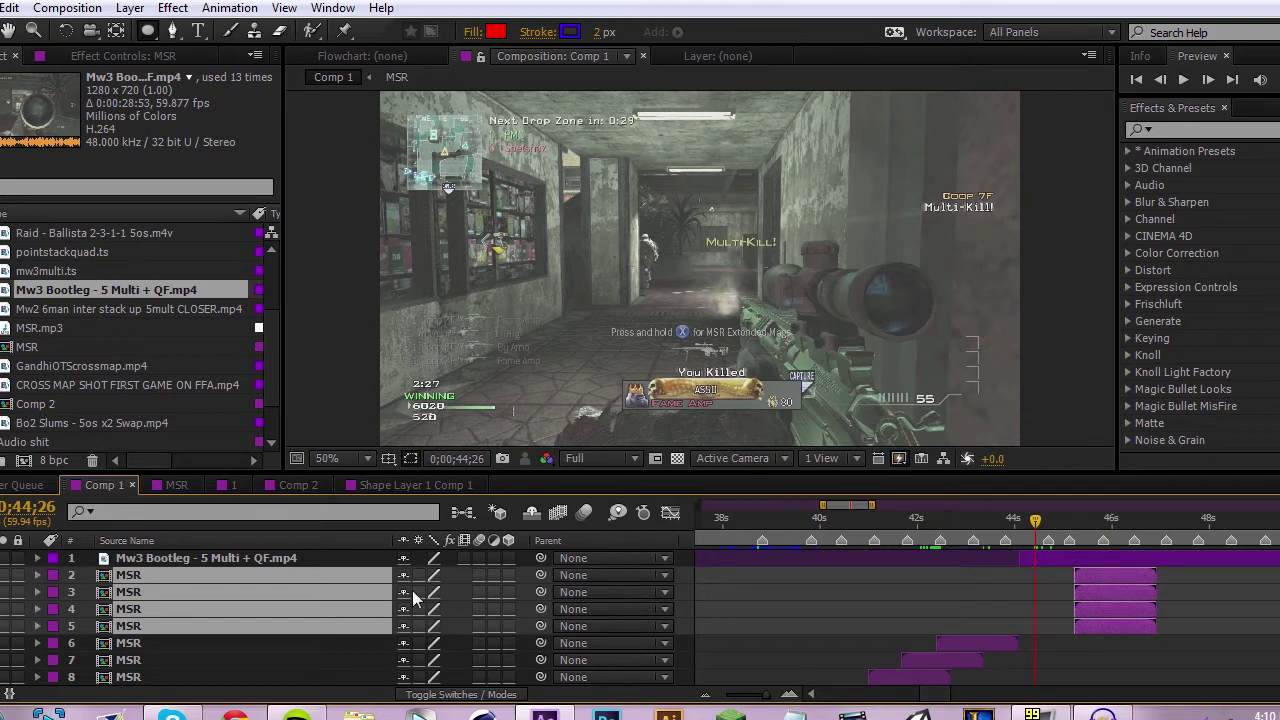
pyautogui.moveTo(261, 573); pyautogui.dragTo(252, 555)
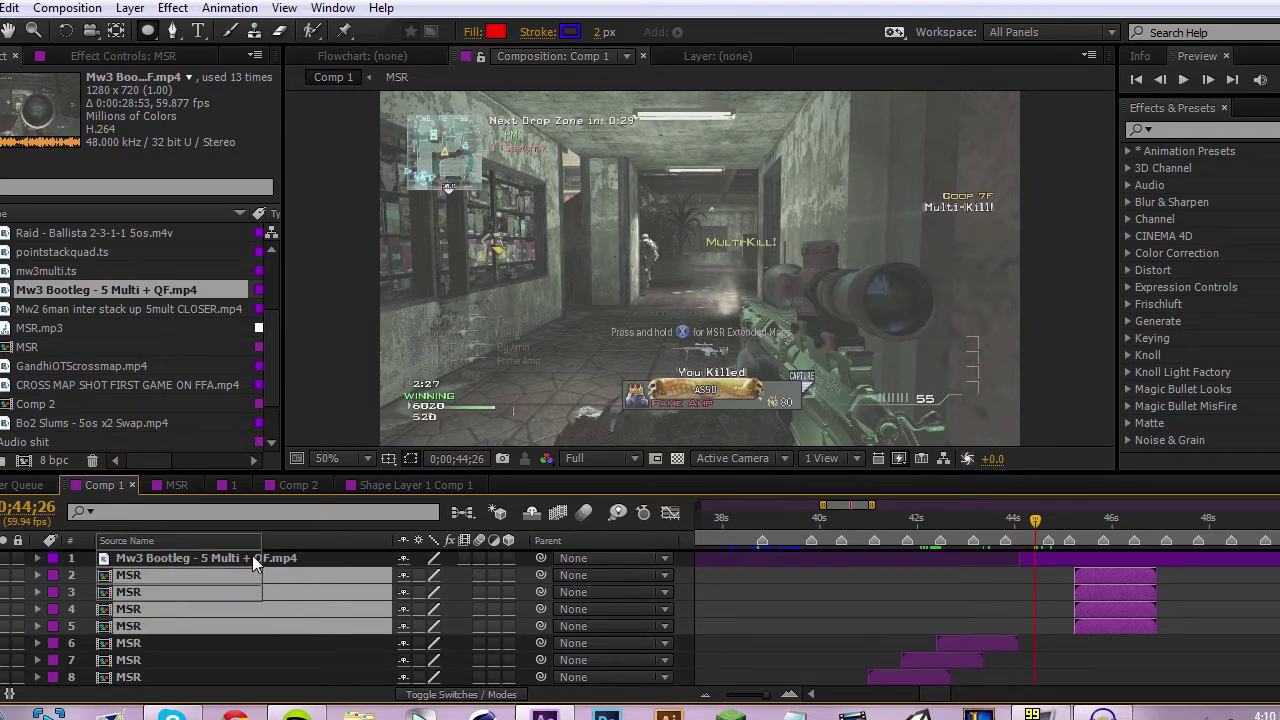
pyautogui.moveTo(254, 563)
pyautogui.mouseDown()
pyautogui.moveTo(246, 549)
pyautogui.moveTo(249, 581)
pyautogui.mouseUp()
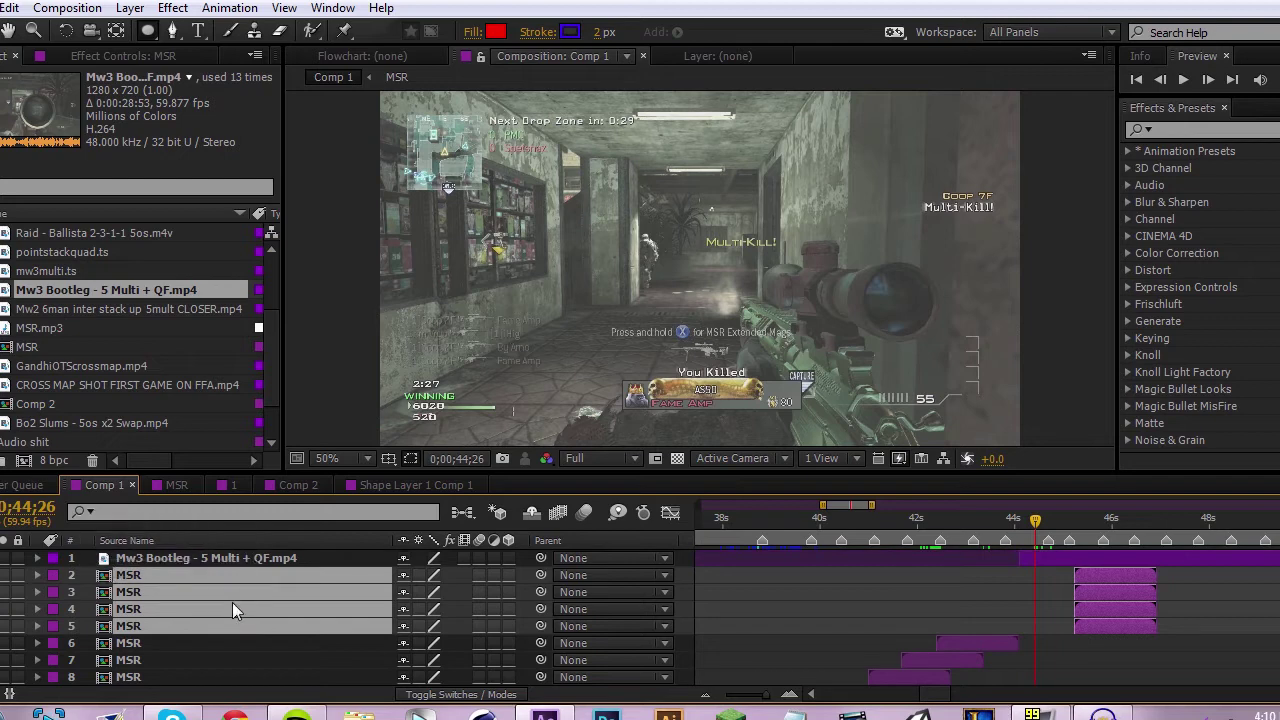
pyautogui.moveTo(232, 610); pyautogui.dragTo(214, 554)
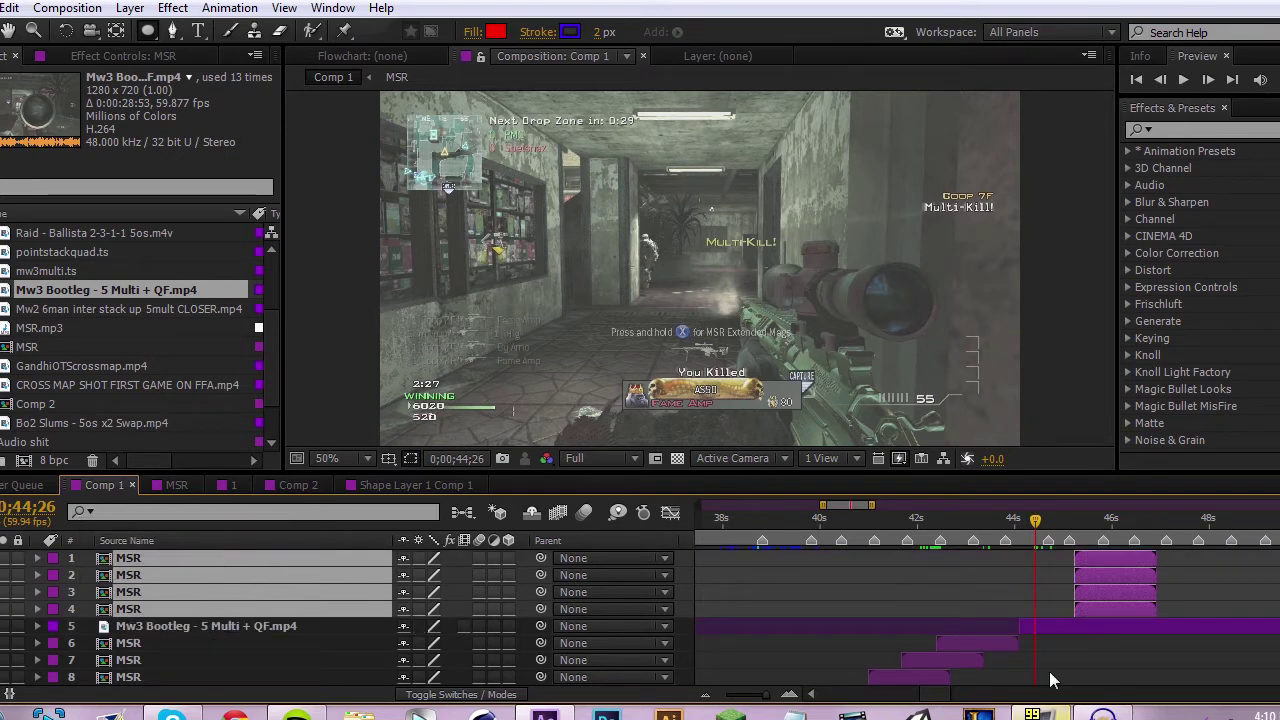
# Stagger the four new MSR layers along the beat markers, starting at about 44.6, 45.1, 45.8 and 46.4 s.
pyautogui.click(897, 565)
pyautogui.moveTo(866, 506); pyautogui.dragTo(932, 521)
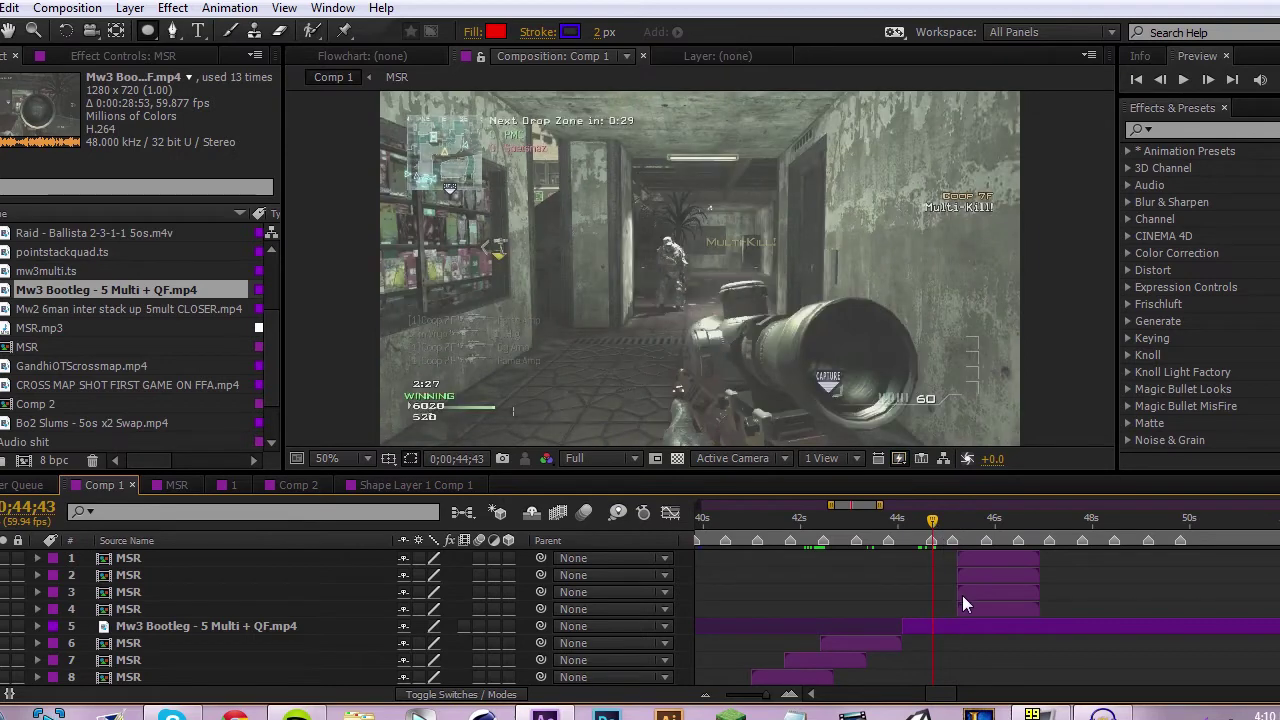
pyautogui.moveTo(962, 604); pyautogui.dragTo(1015, 579)
pyautogui.click(993, 592)
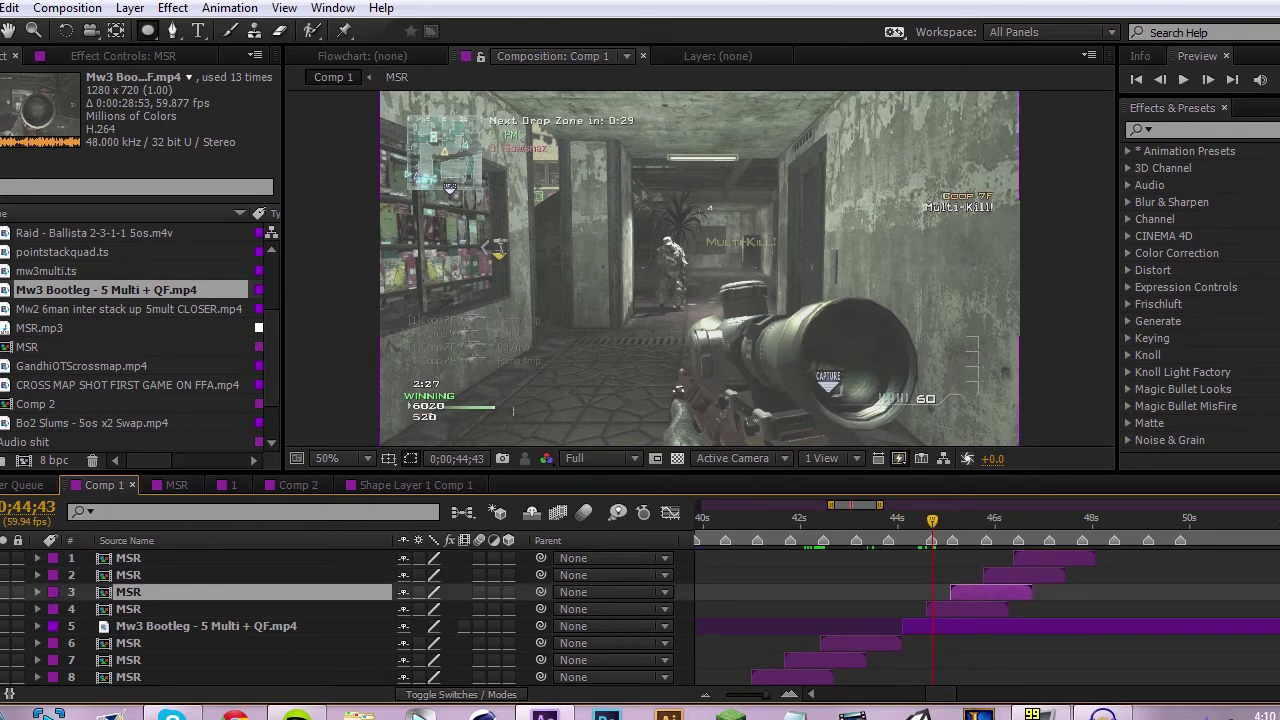
# Solo the audio in Comp 1 to leave the gameplay picture out of the preview.
pyautogui.scroll(-2, 640, 618)
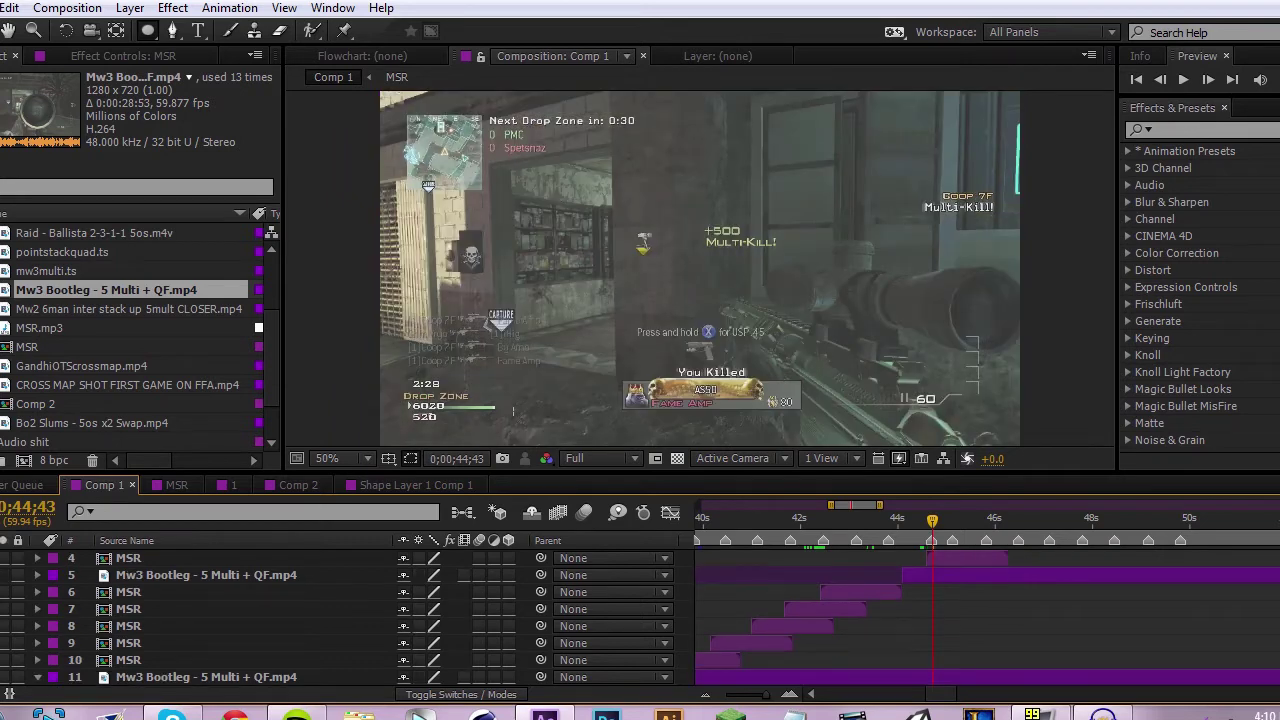
pyautogui.click(2, 627)
pyautogui.scroll(2, 840, 566)
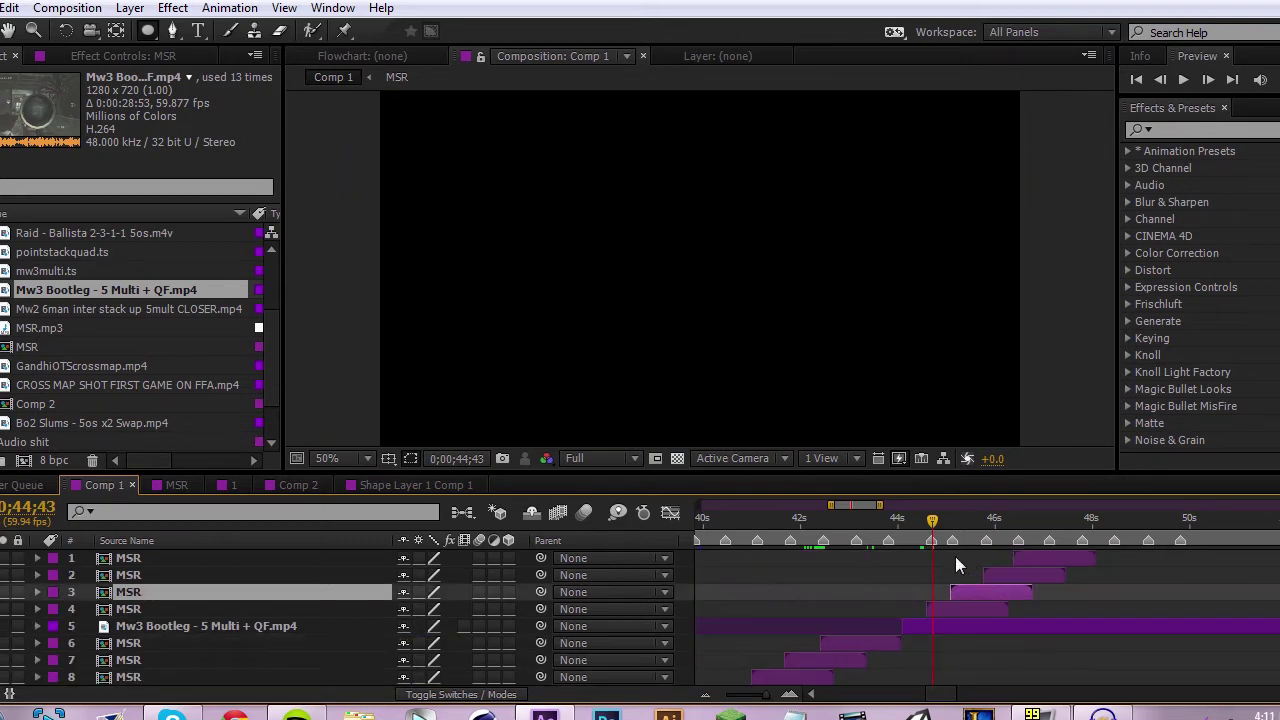
# Preview Comp 1 from 0;44;11 and nudge the two earliest new MSR layers slightly later, toward their beat markers.
pyautogui.click(906, 521)
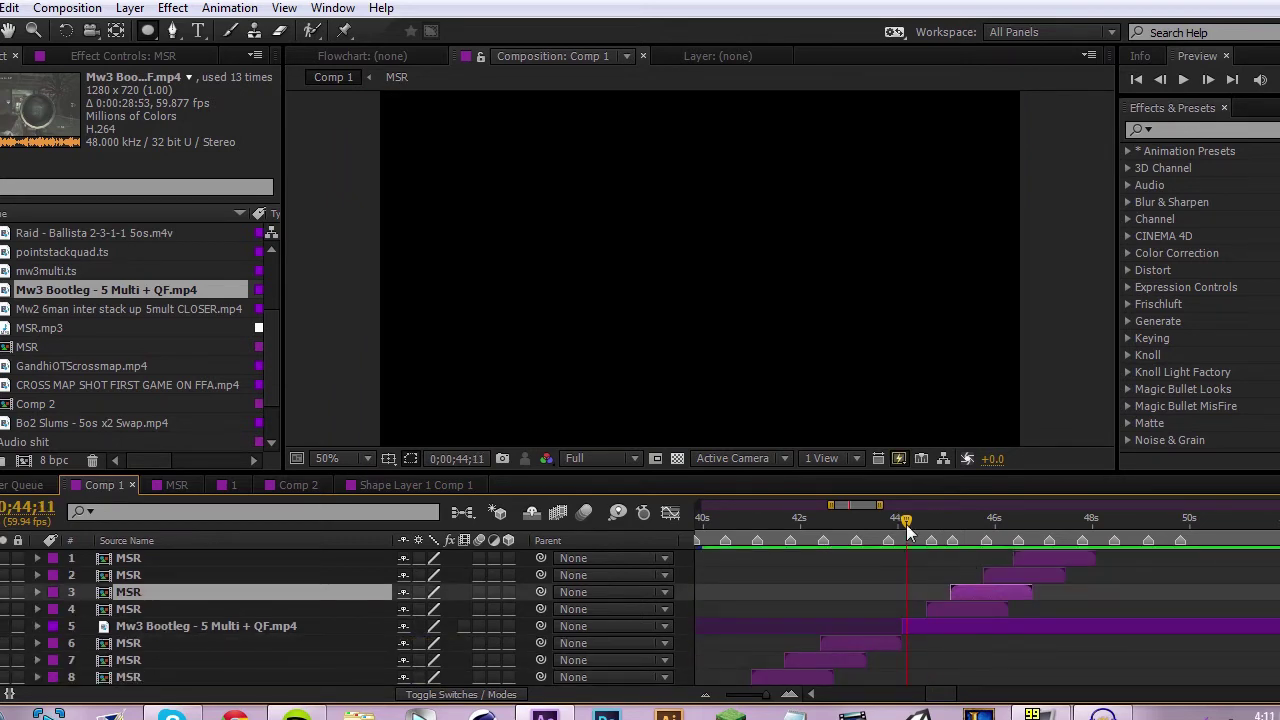
pyautogui.click(1270, 62)
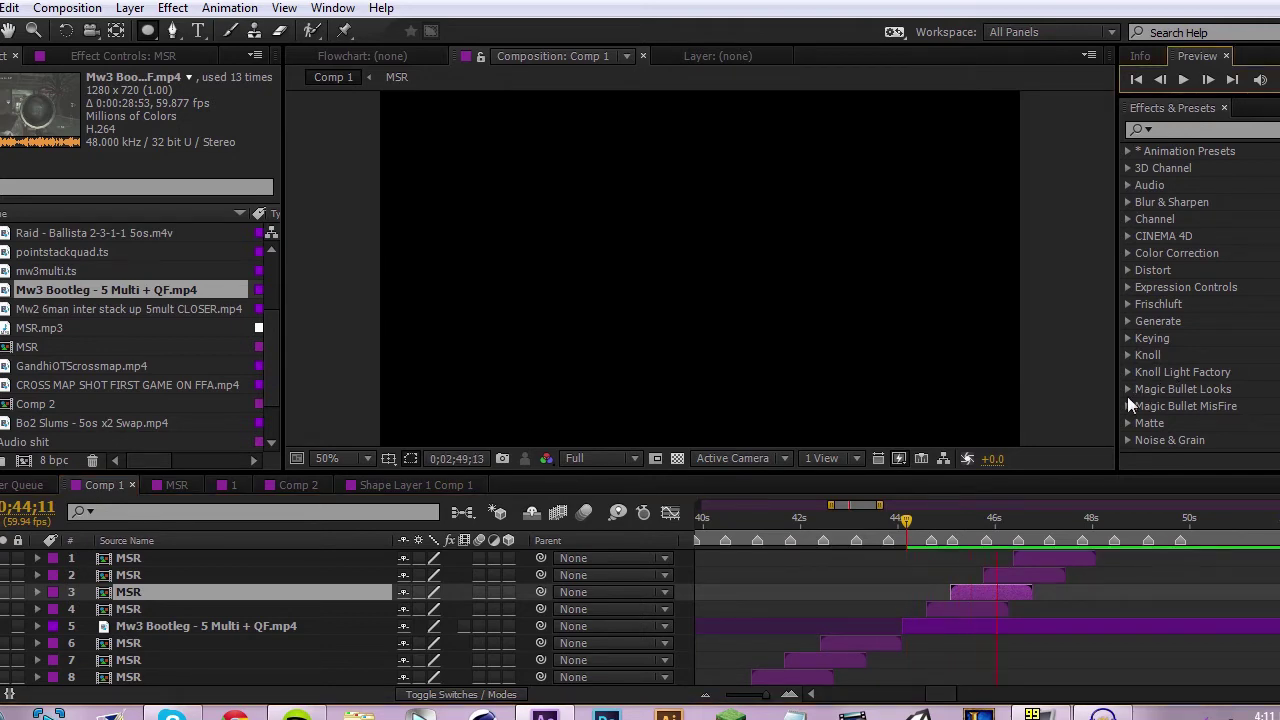
pyautogui.moveTo(968, 611)
pyautogui.mouseDown()
pyautogui.moveTo(1008, 583)
pyautogui.moveTo(983, 593)
pyautogui.mouseUp()
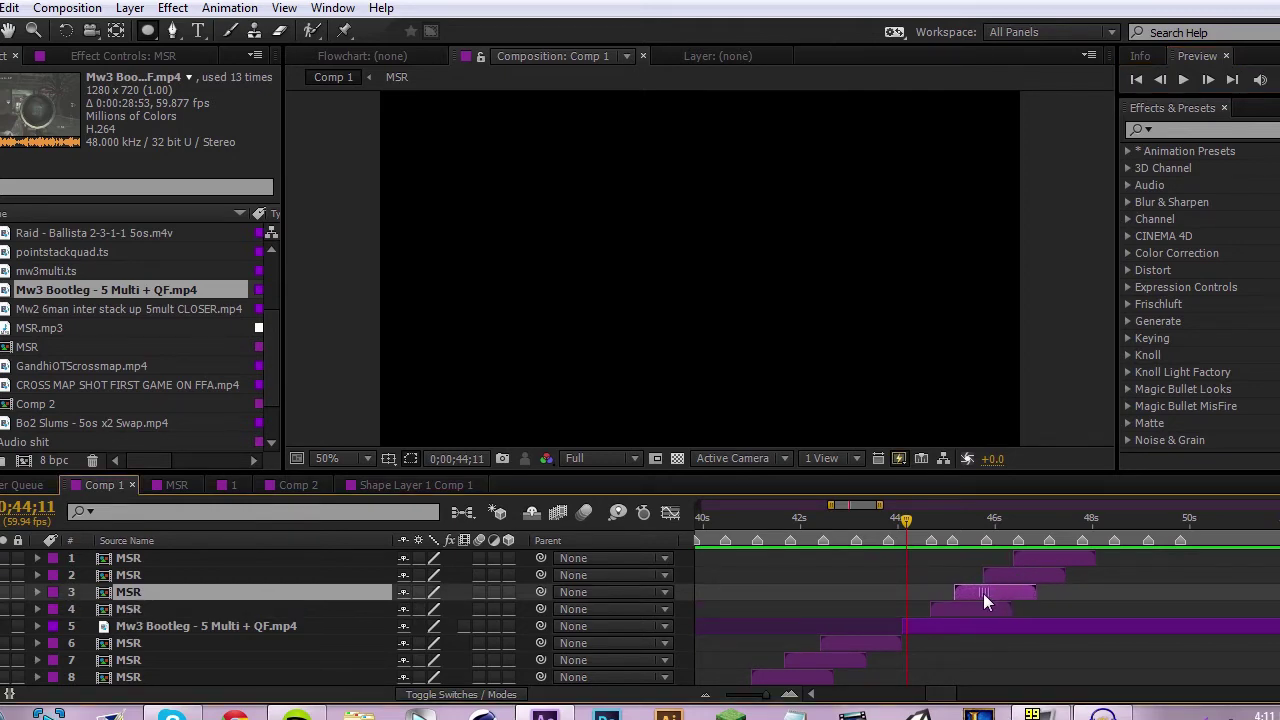
# Set the Audio Levels of the four new MSR layers to +4.00 dB.
pyautogui.click(334, 607)
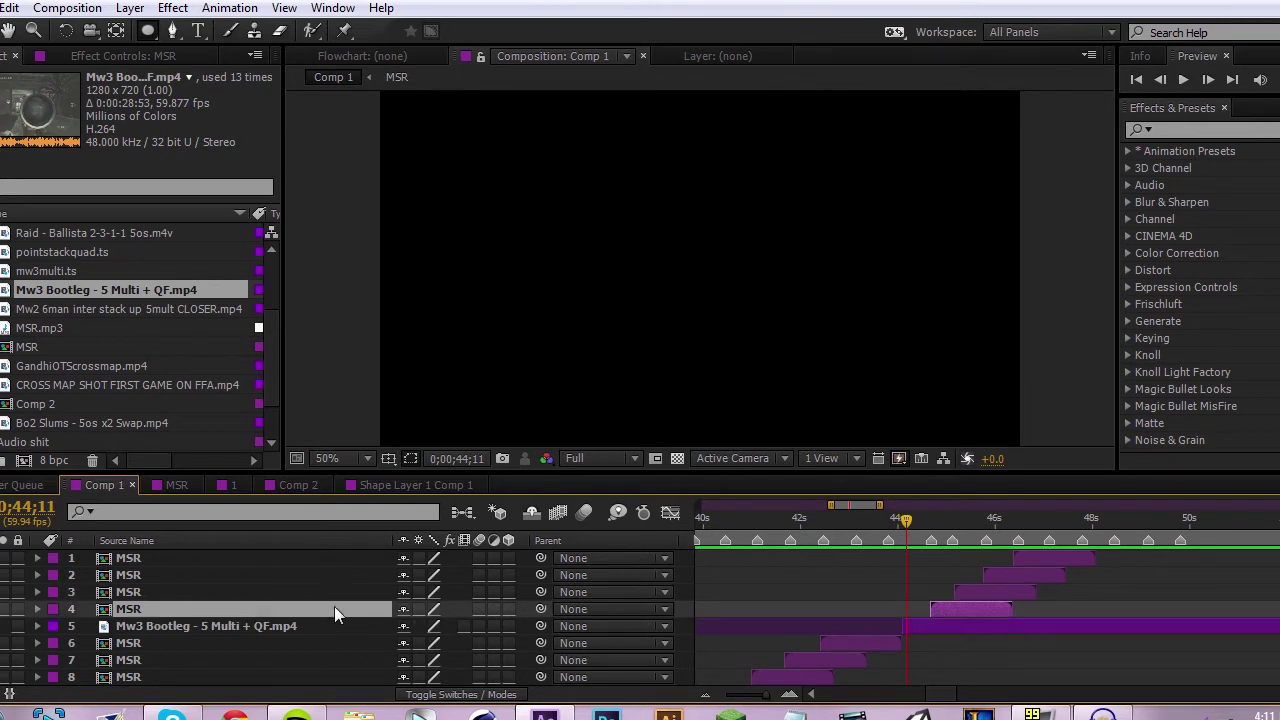
pyautogui.keyDown('shift'); pyautogui.click(314, 565); pyautogui.keyUp('shift')
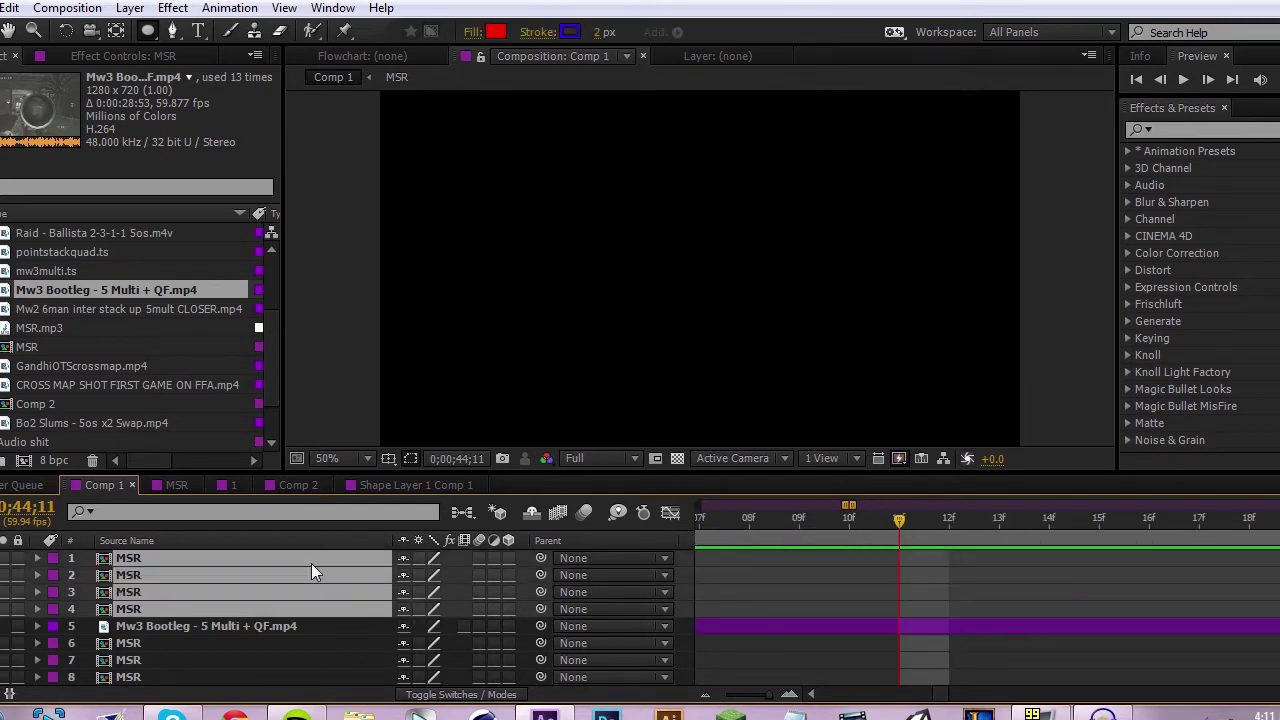
pyautogui.press(';')
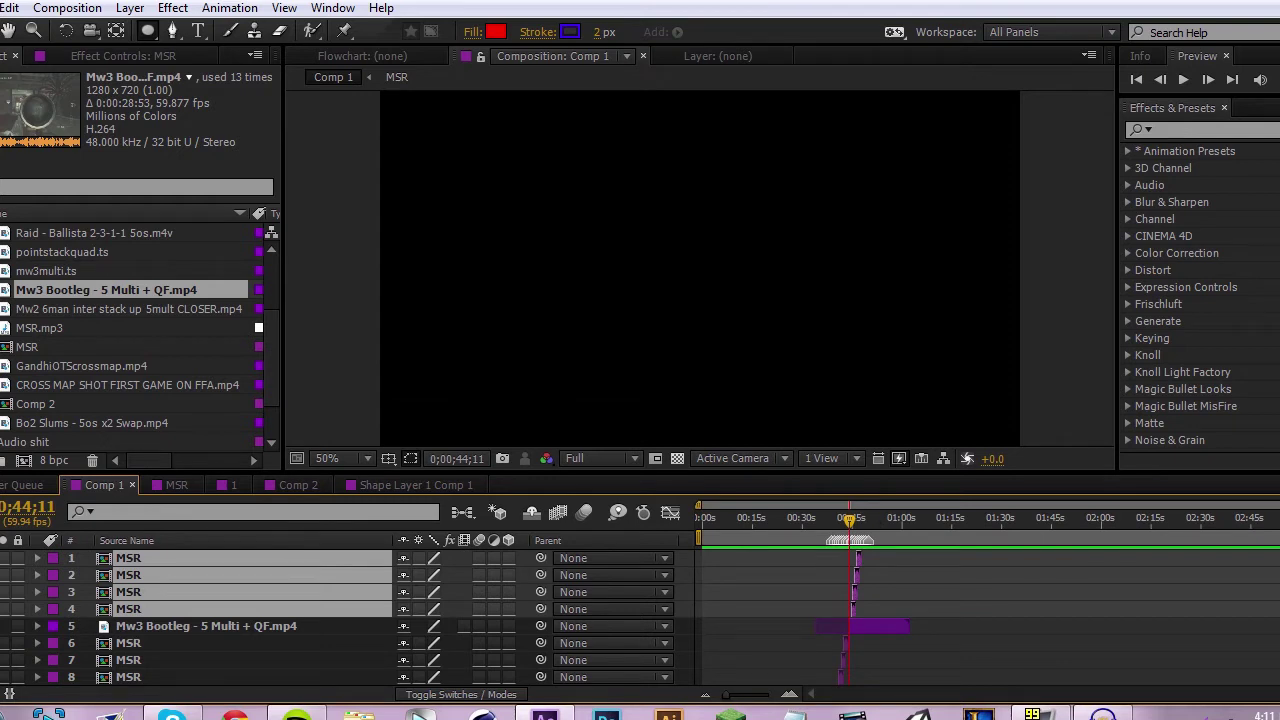
pyautogui.press(';')
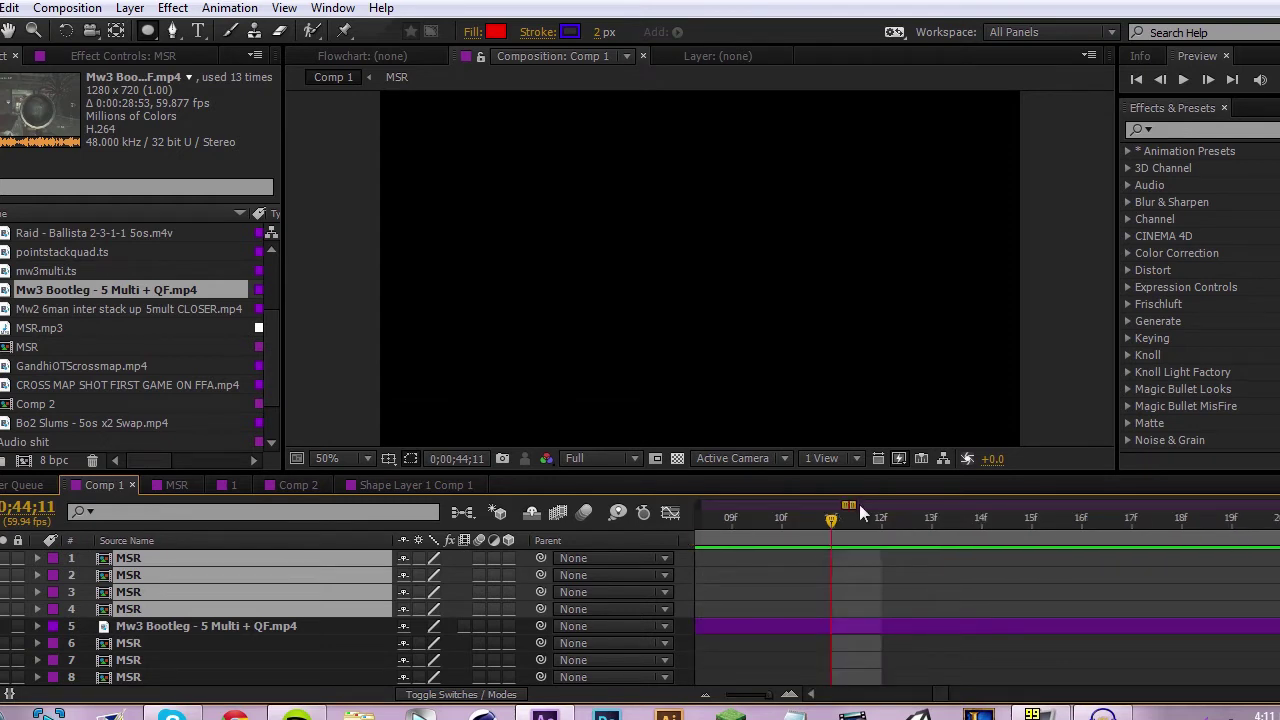
pyautogui.moveTo(854, 505); pyautogui.dragTo(892, 505)
pyautogui.press('l')
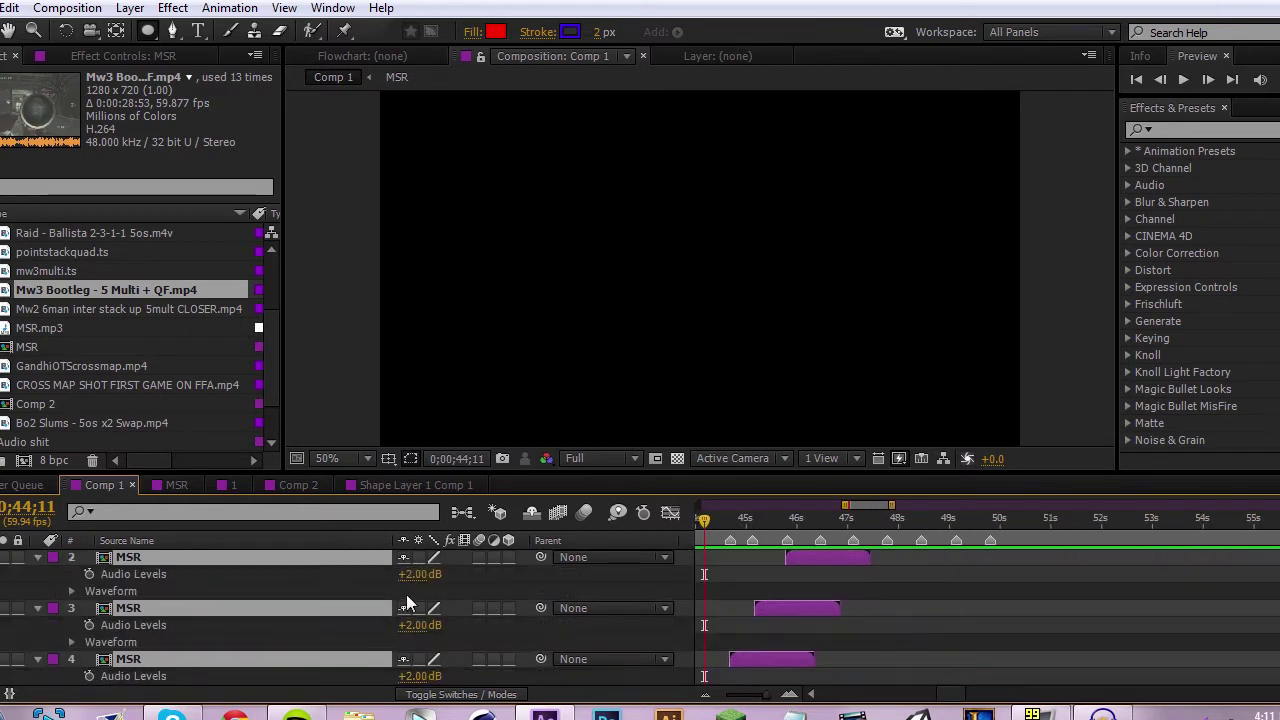
pyautogui.moveTo(420, 574); pyautogui.dragTo(425, 574)
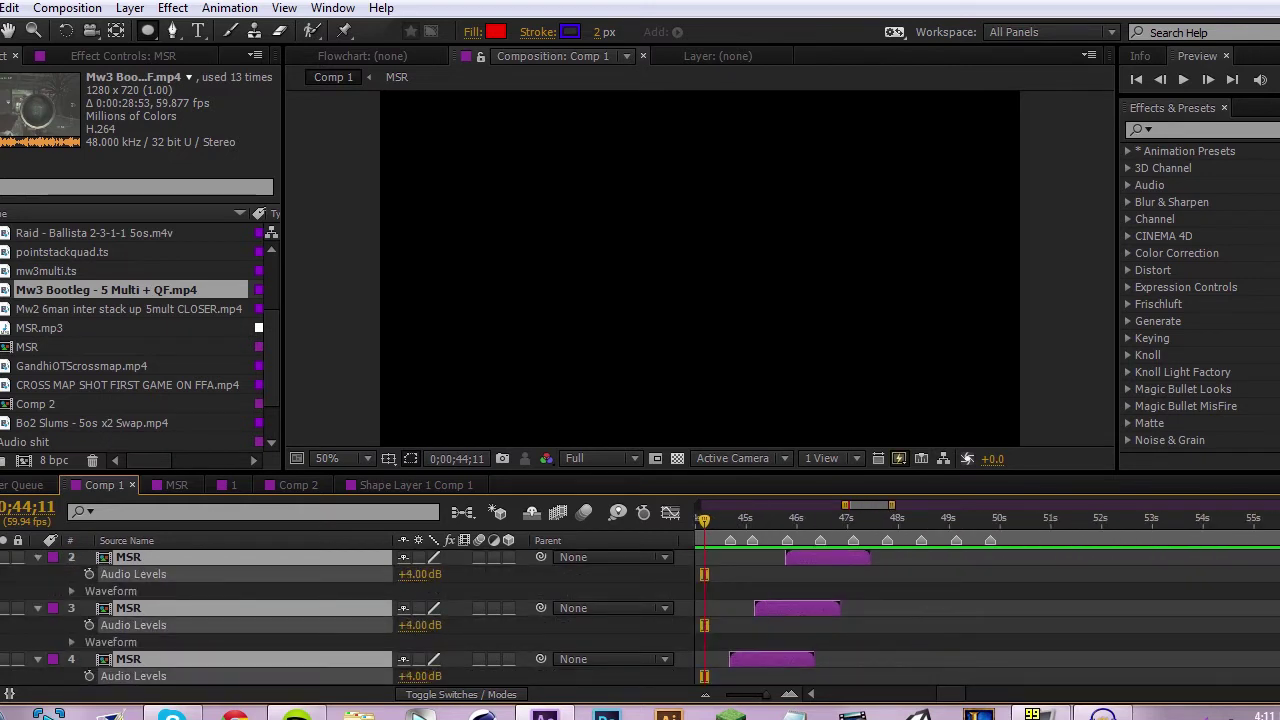
# Preview the louder gunshots from 0;44;11 and move the earliest new MSR layer back to start at about 44.5 s.
pyautogui.click(1279, 79)
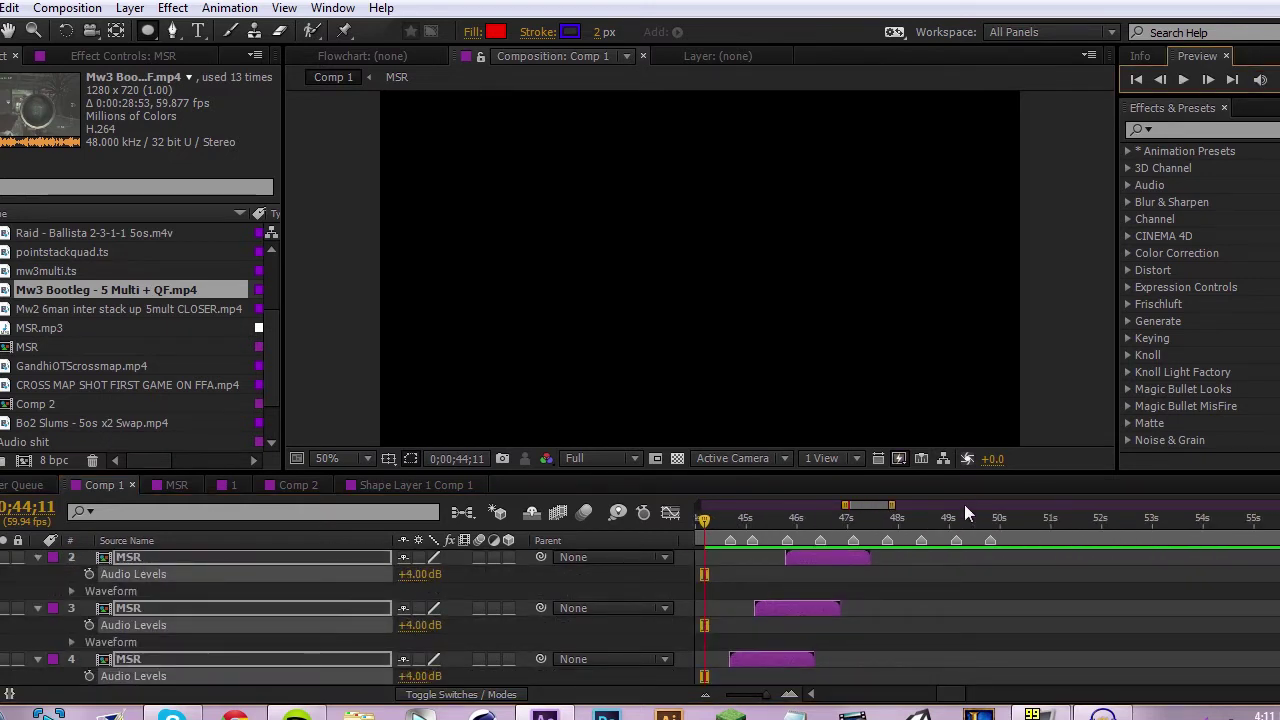
pyautogui.click(933, 561)
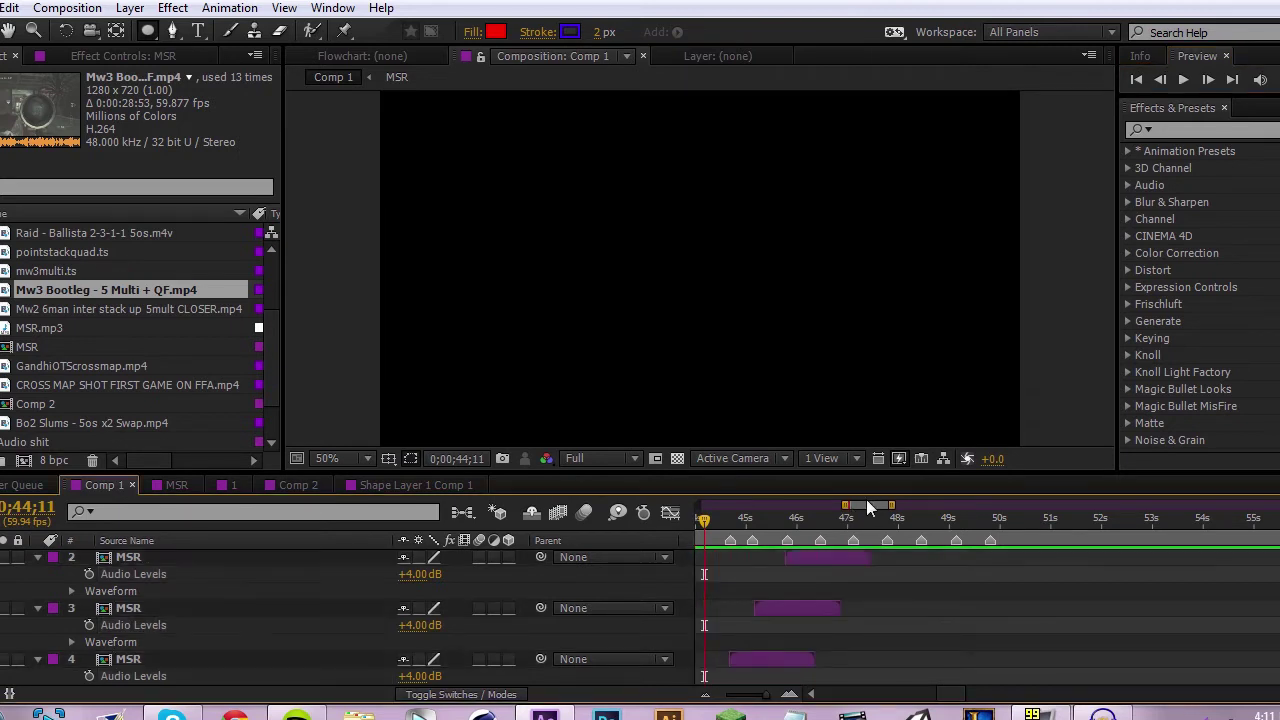
pyautogui.moveTo(867, 508); pyautogui.dragTo(862, 500)
pyautogui.scroll(-2, 845, 560)
pyautogui.click(826, 607)
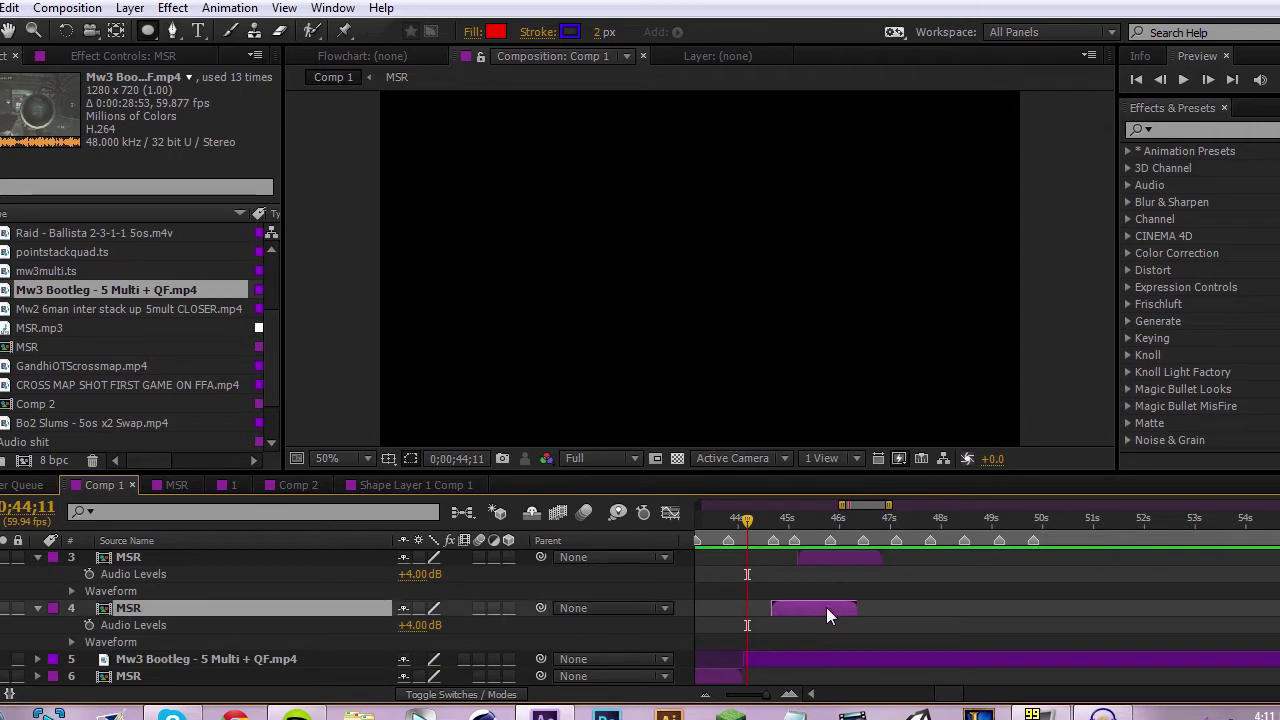
pyautogui.moveTo(821, 608); pyautogui.dragTo(816, 608)
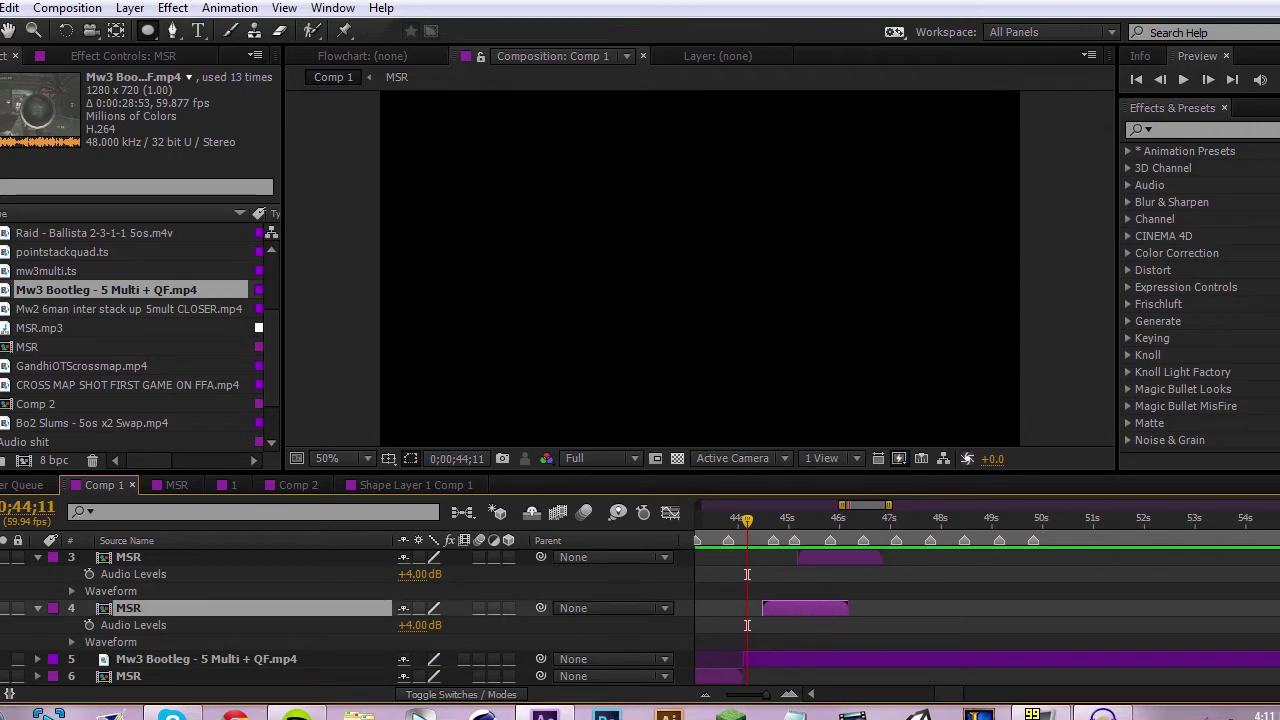
# Preview Comp 1 from 0;44;11 and nudge the earliest new MSR layer earlier, to start at about 44.4 s.
pyautogui.click(1278, 80)
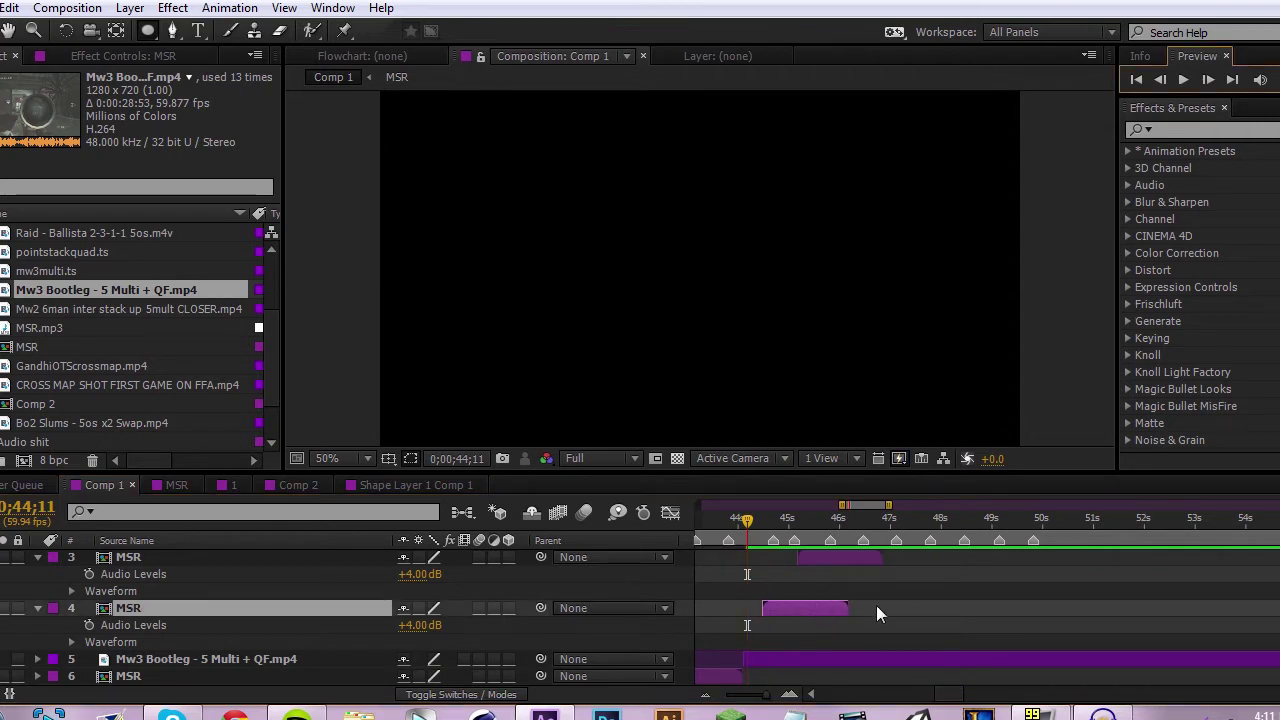
pyautogui.moveTo(821, 605); pyautogui.dragTo(817, 605)
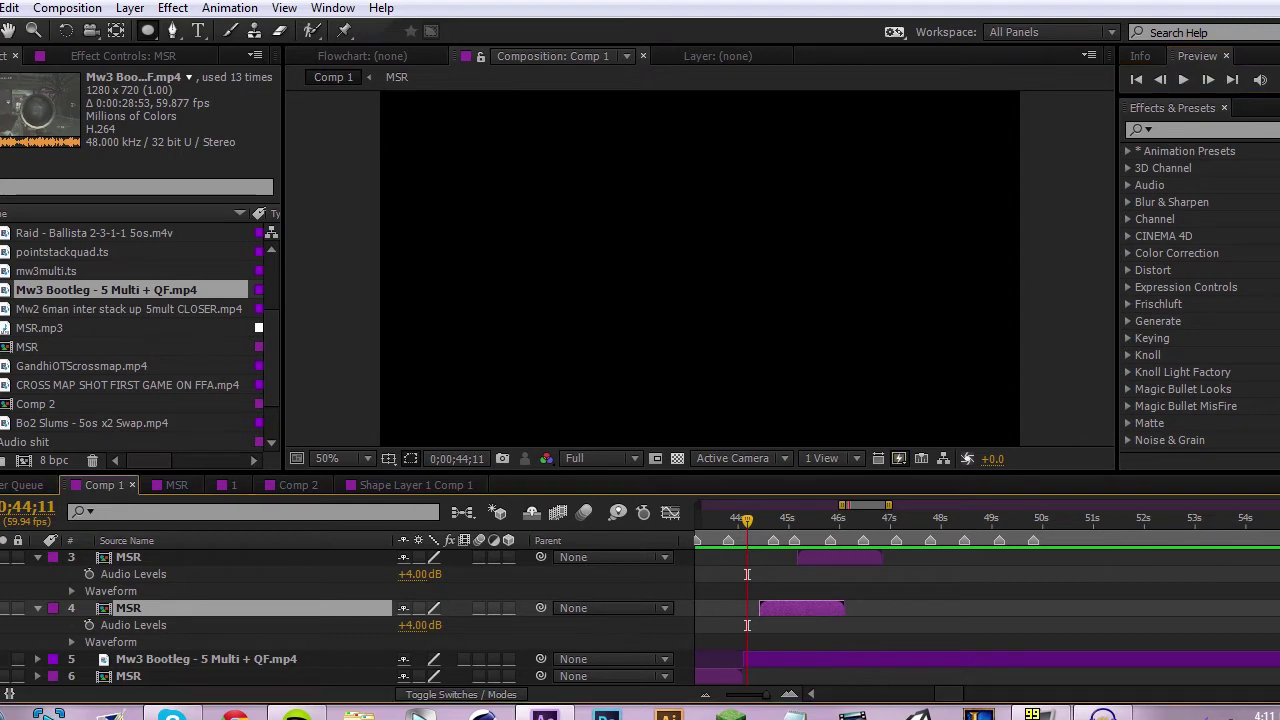
pyautogui.click(1152, 462)
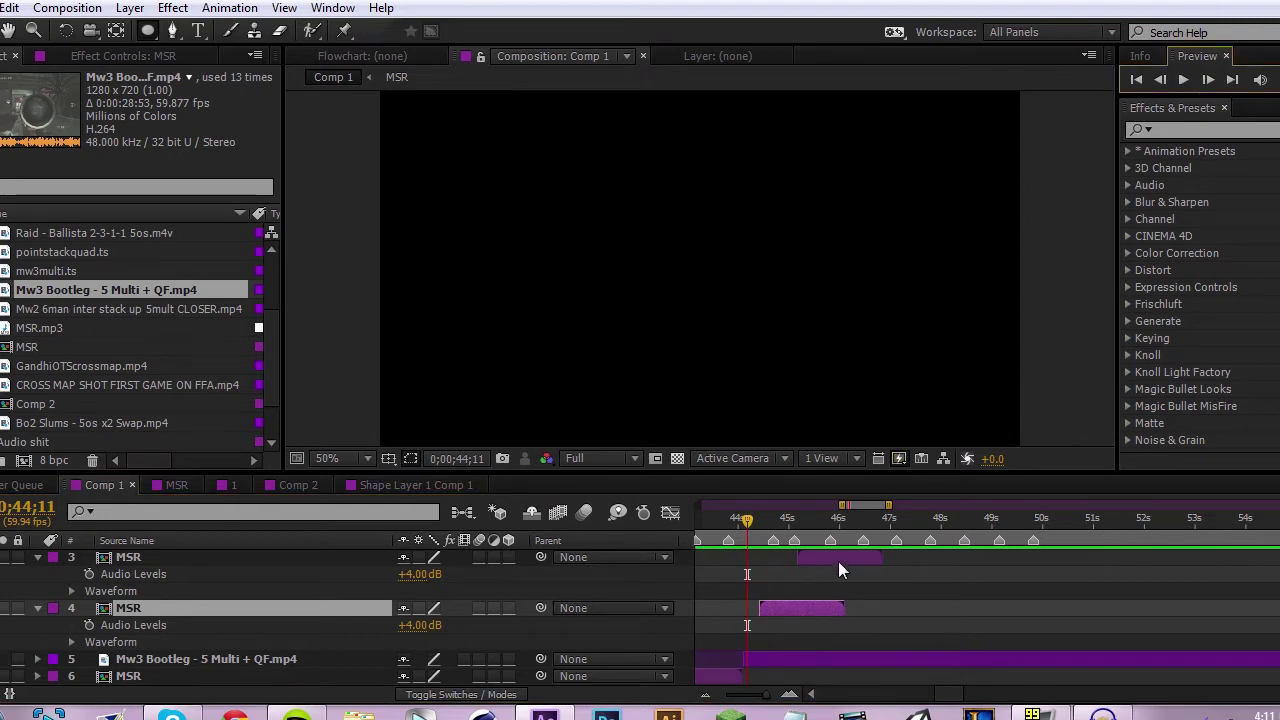
pyautogui.moveTo(771, 608); pyautogui.dragTo(769, 605)
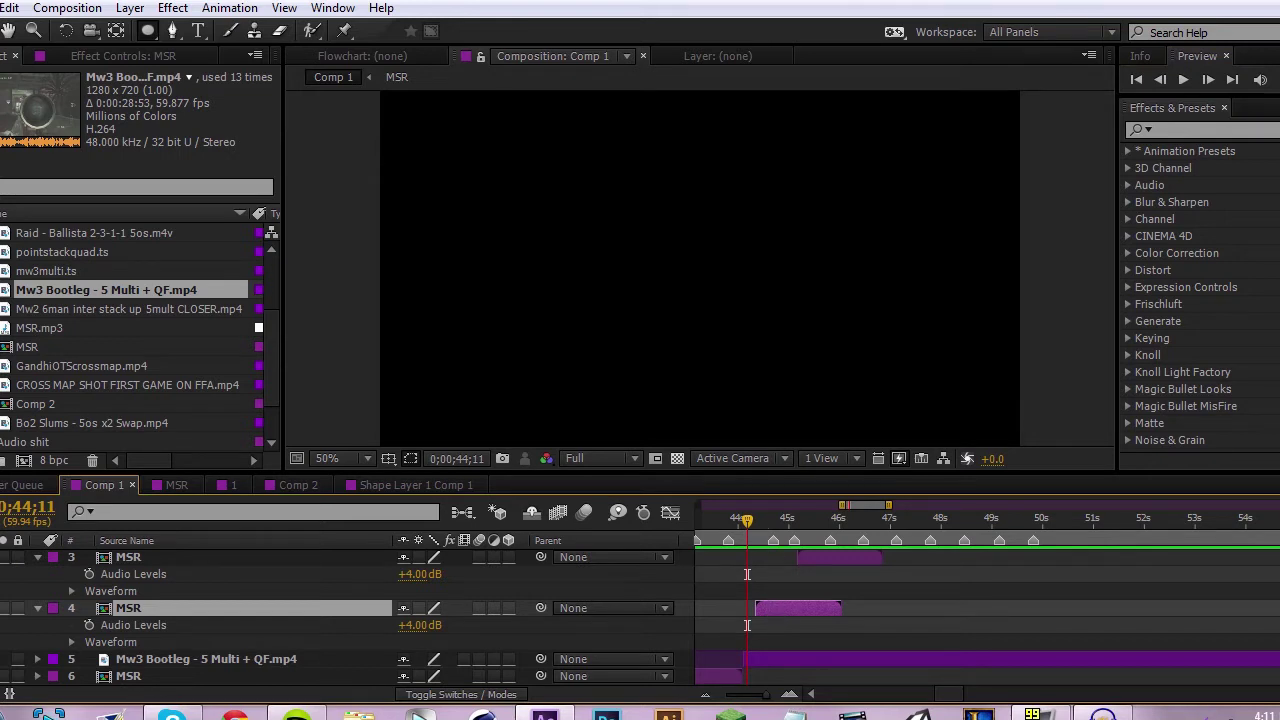
pyautogui.click(1279, 80)
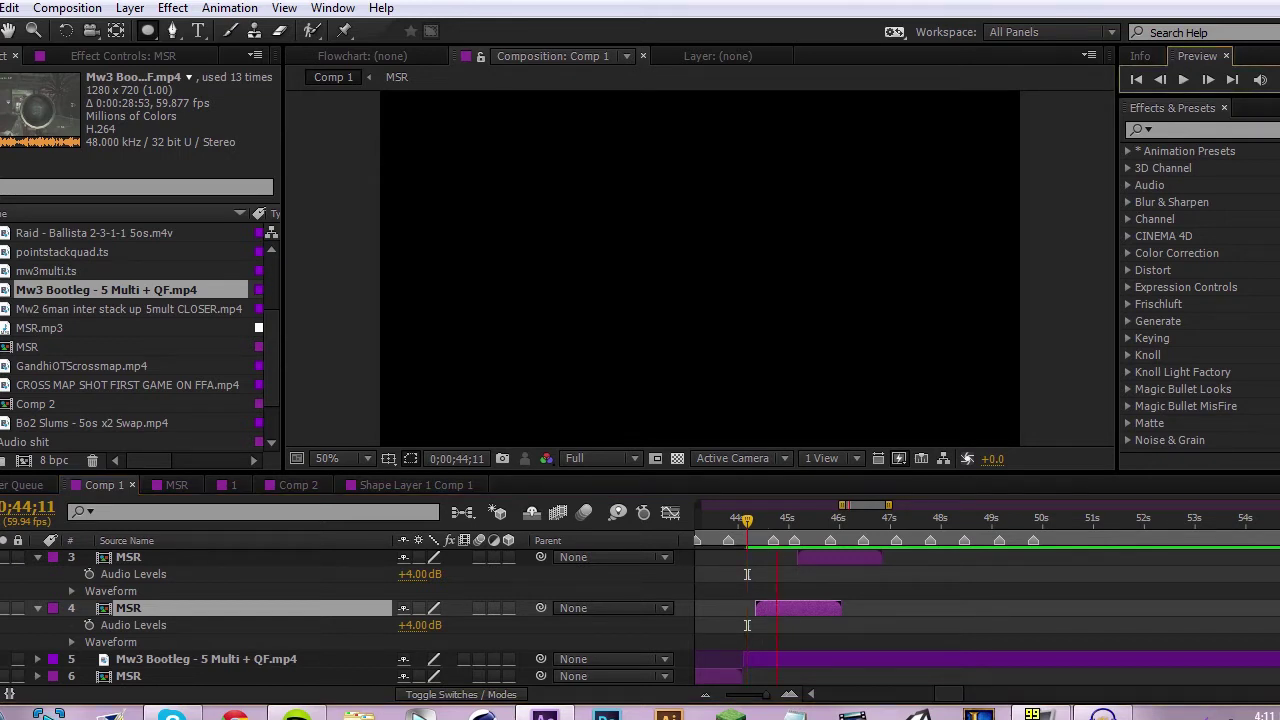
# Move the second new MSR layer to start at about 45.0 s and the third at about 45.7 s, and preview the result.
pyautogui.scroll(1, 860, 556)
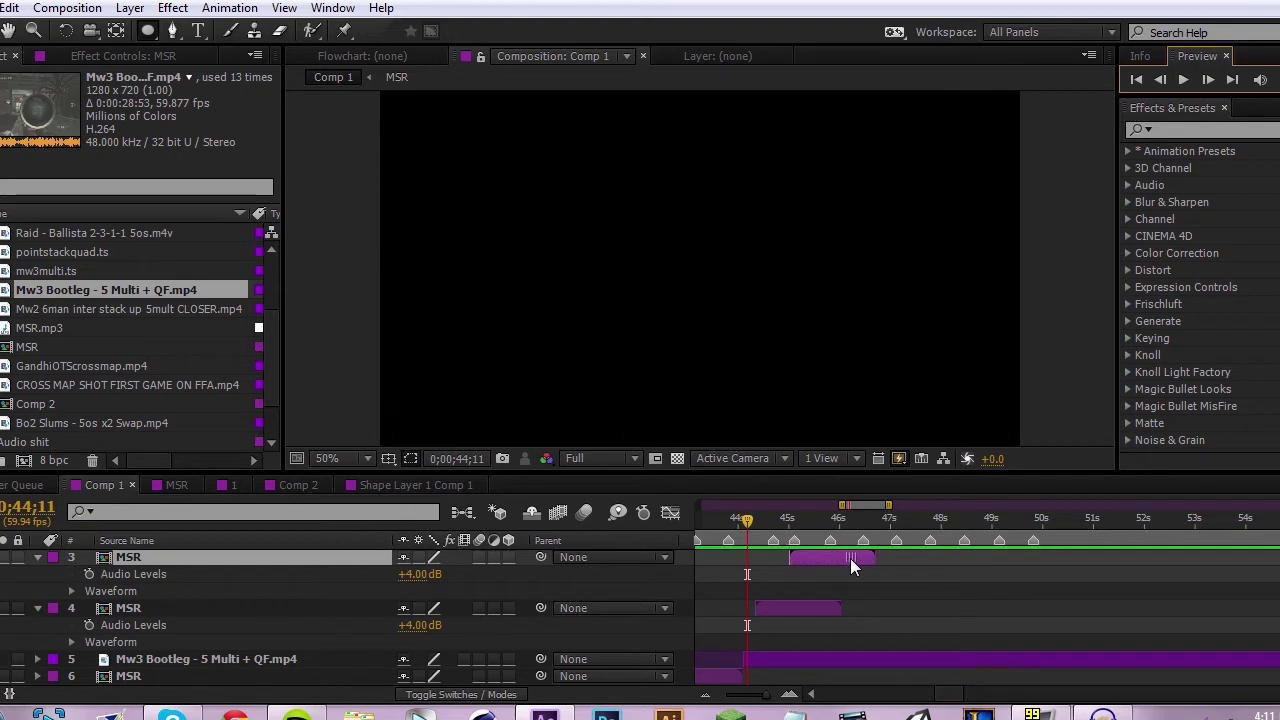
pyautogui.moveTo(872, 561); pyautogui.dragTo(867, 561)
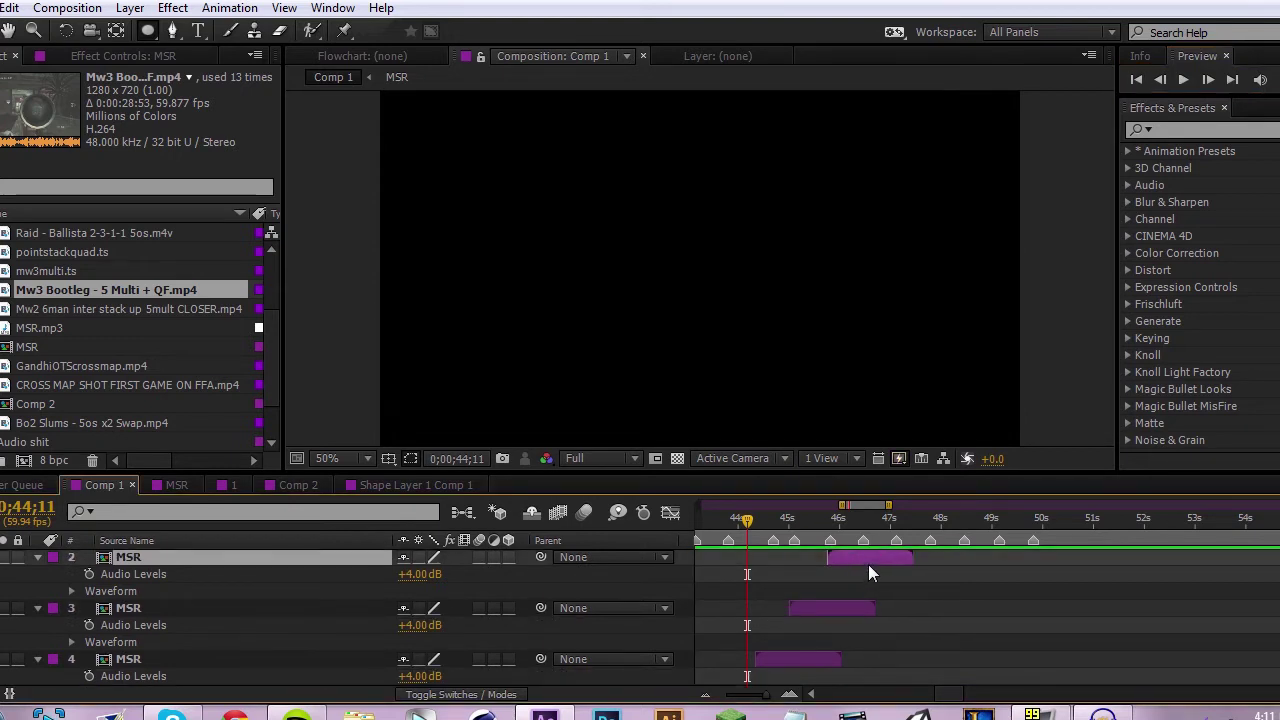
pyautogui.click(1279, 80)
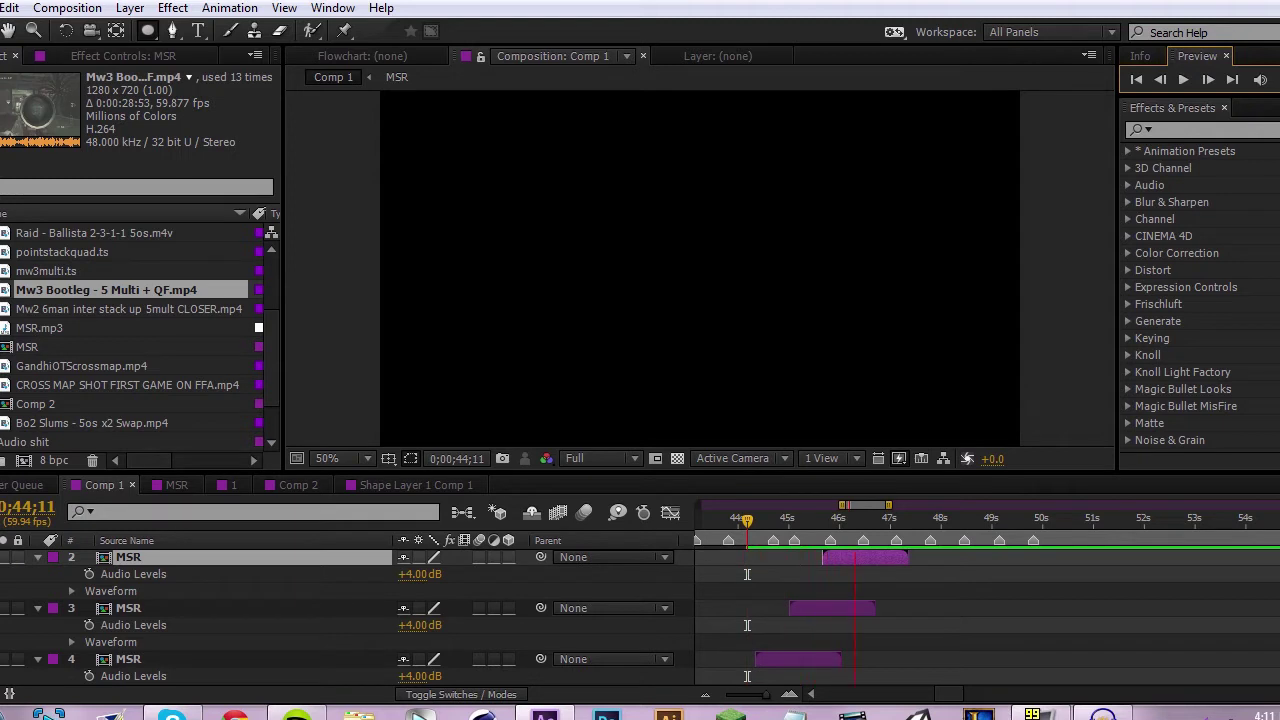
# Collapse the properties of the three topmost MSR layers and turn off the audio solo.
pyautogui.scroll(1, 878, 610)
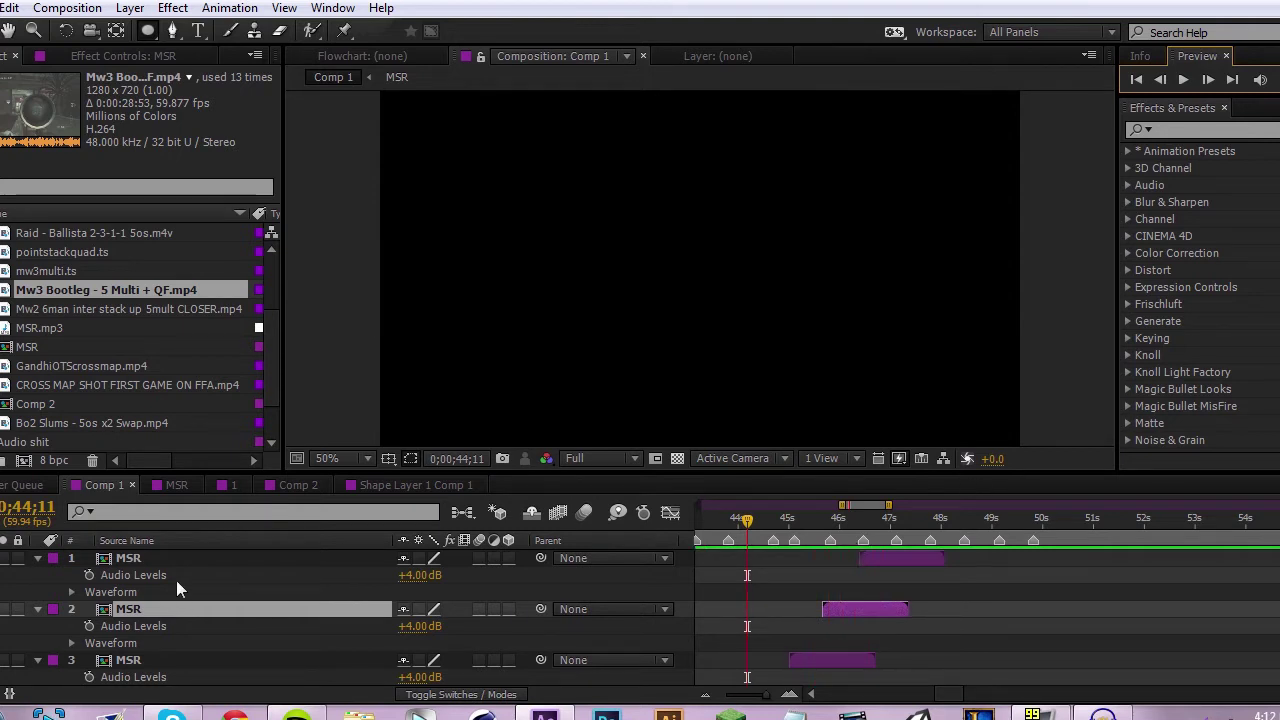
pyautogui.click(38, 559)
pyautogui.click(38, 575)
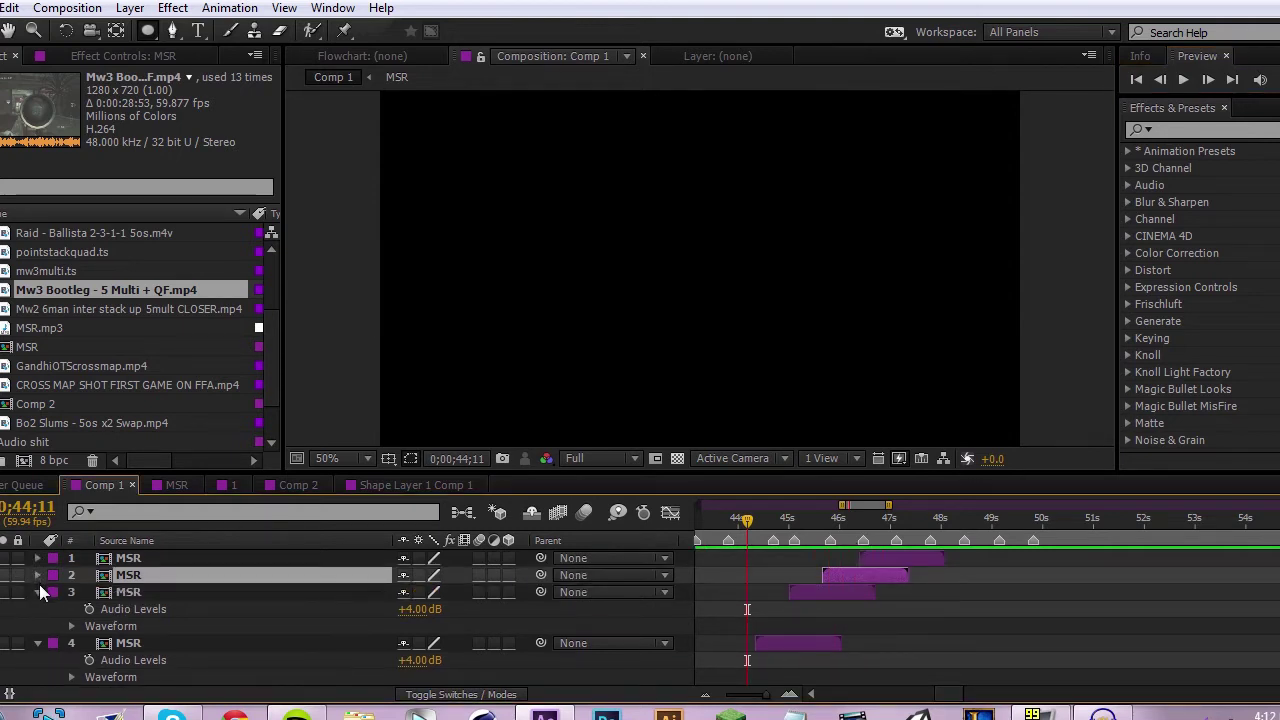
pyautogui.click(39, 590)
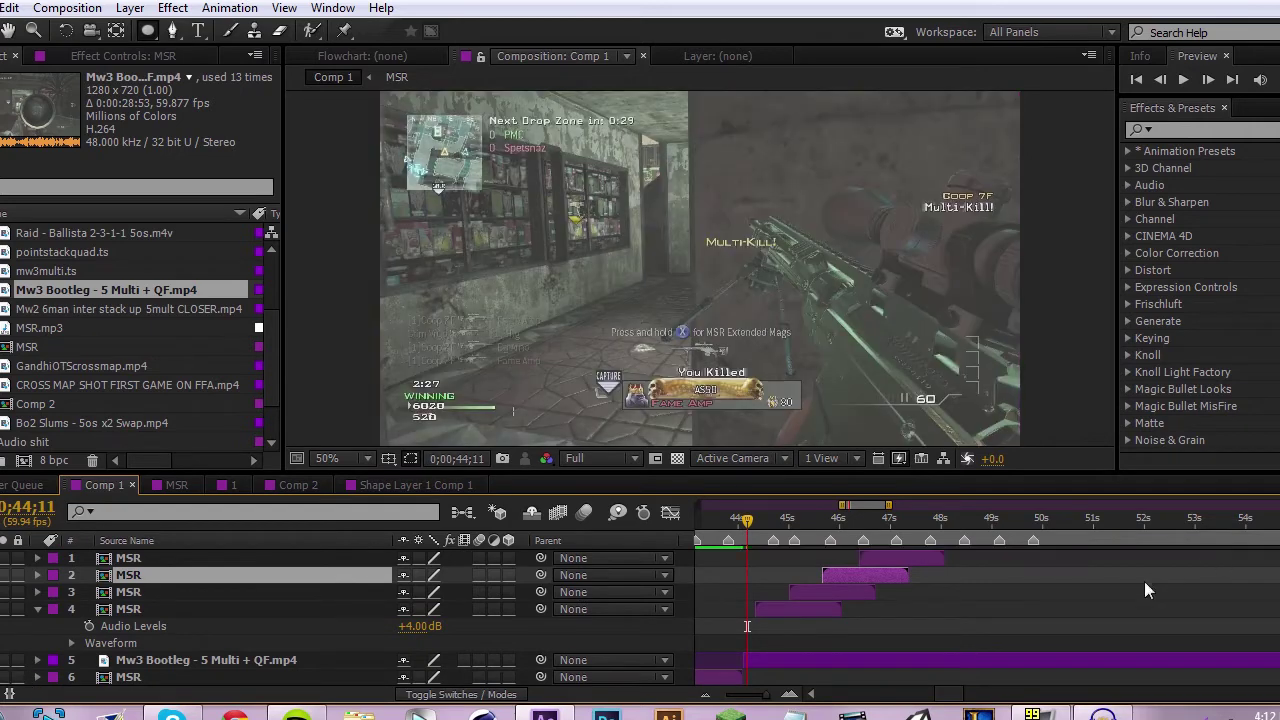
# Shift the latest Mw3 Bootleg clip earlier to start at about 43.3 s and split it at 0;44;11.
pyautogui.moveTo(1156, 656); pyautogui.dragTo(1118, 665)
pyautogui.hotkey('ctrl', 'd')
pyautogui.scroll(-2, 833, 614)
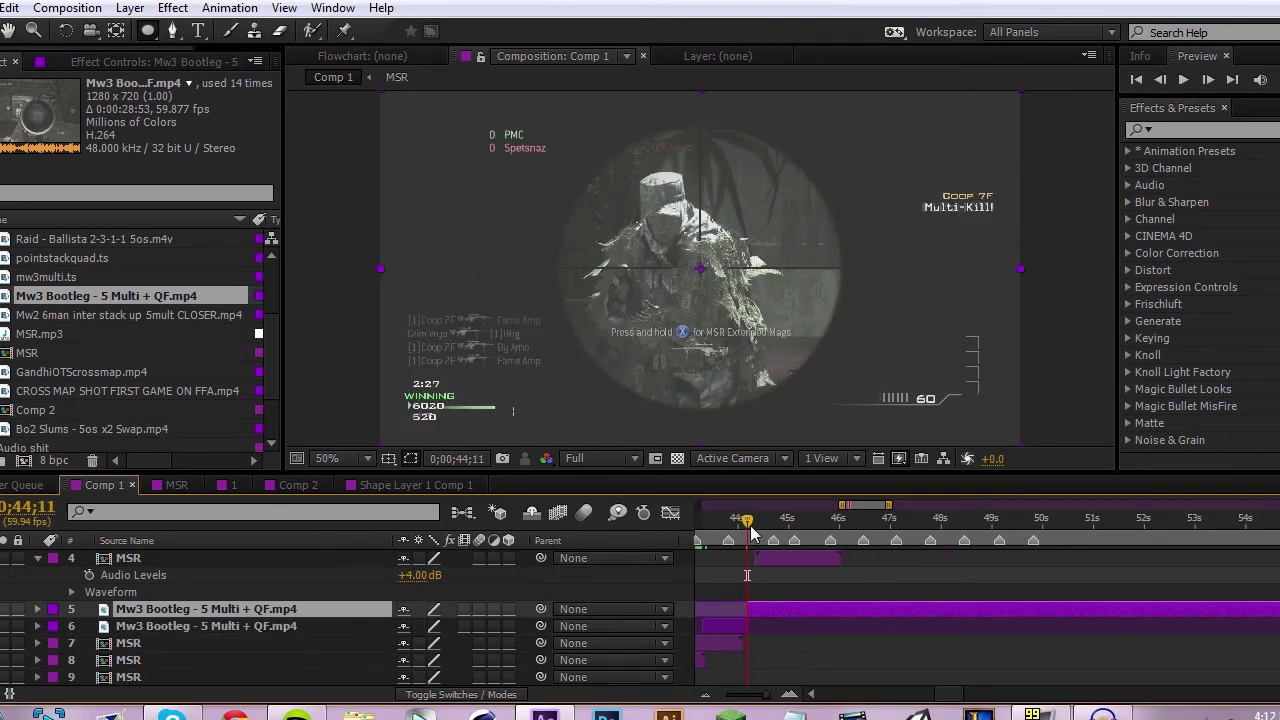
# Split the rest of the Mw3 Bootleg clip at about 45.2 s, at 0;47;07 and at about 48.2 s.
pyautogui.moveTo(747, 521); pyautogui.dragTo(897, 561)
pyautogui.hotkey('ctrl', 'shift', 'd')
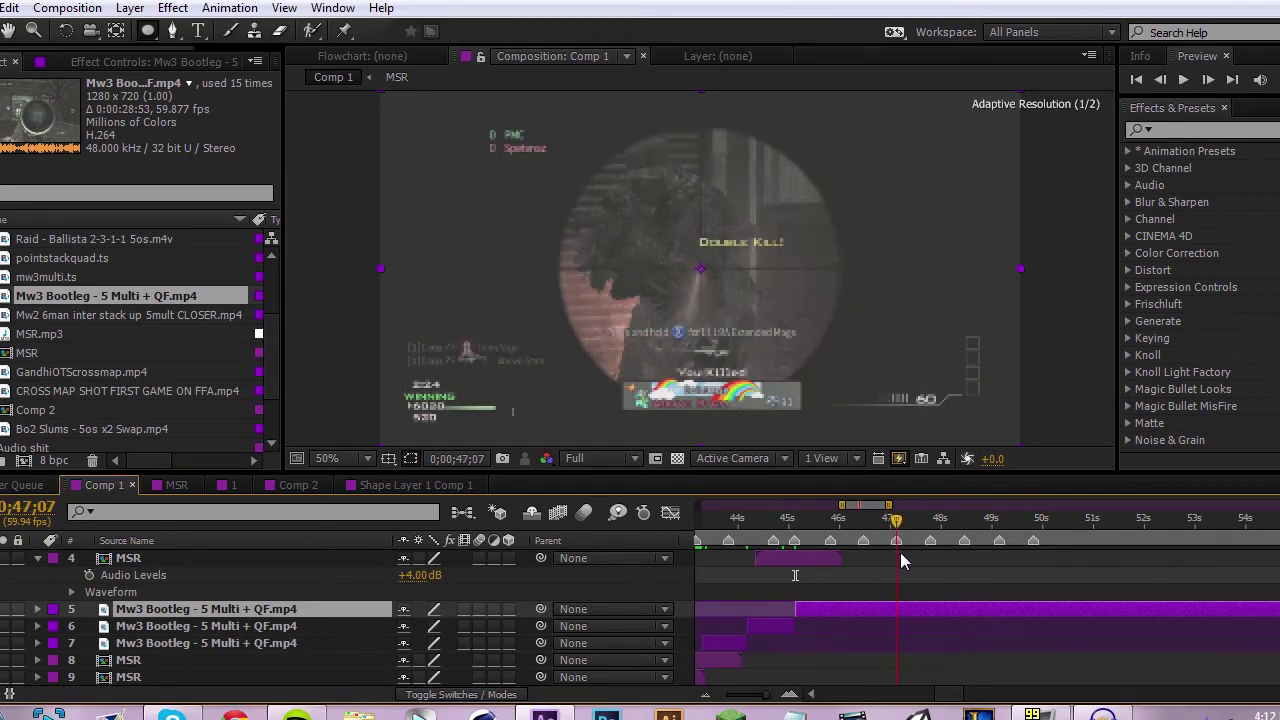
pyautogui.hotkey('ctrl', 'shift', 'd')
pyautogui.click(919, 523)
pyautogui.moveTo(921, 527); pyautogui.dragTo(762, 527)
pyautogui.hotkey('ctrl', 'shift', 'd')
# Move the second Mw3 Bootleg segment to start at 0;44;23, in line with the first new MSR gunshot.
pyautogui.scroll(1, 773, 546)
pyautogui.scroll(-1, 760, 530)
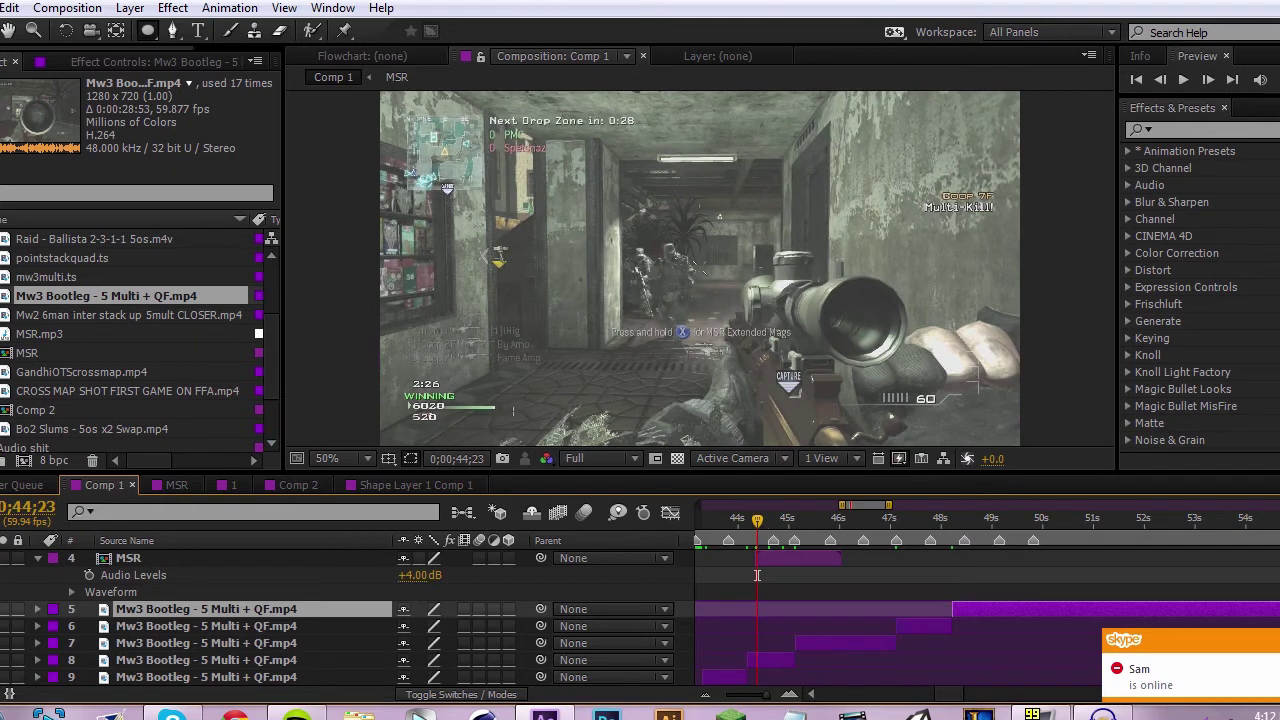
pyautogui.scroll(-1, 757, 575)
pyautogui.click(760, 607)
pyautogui.moveTo(771, 606); pyautogui.dragTo(770, 609)
pyautogui.scroll(2, 770, 609)
pyautogui.scroll(-1, 770, 612)
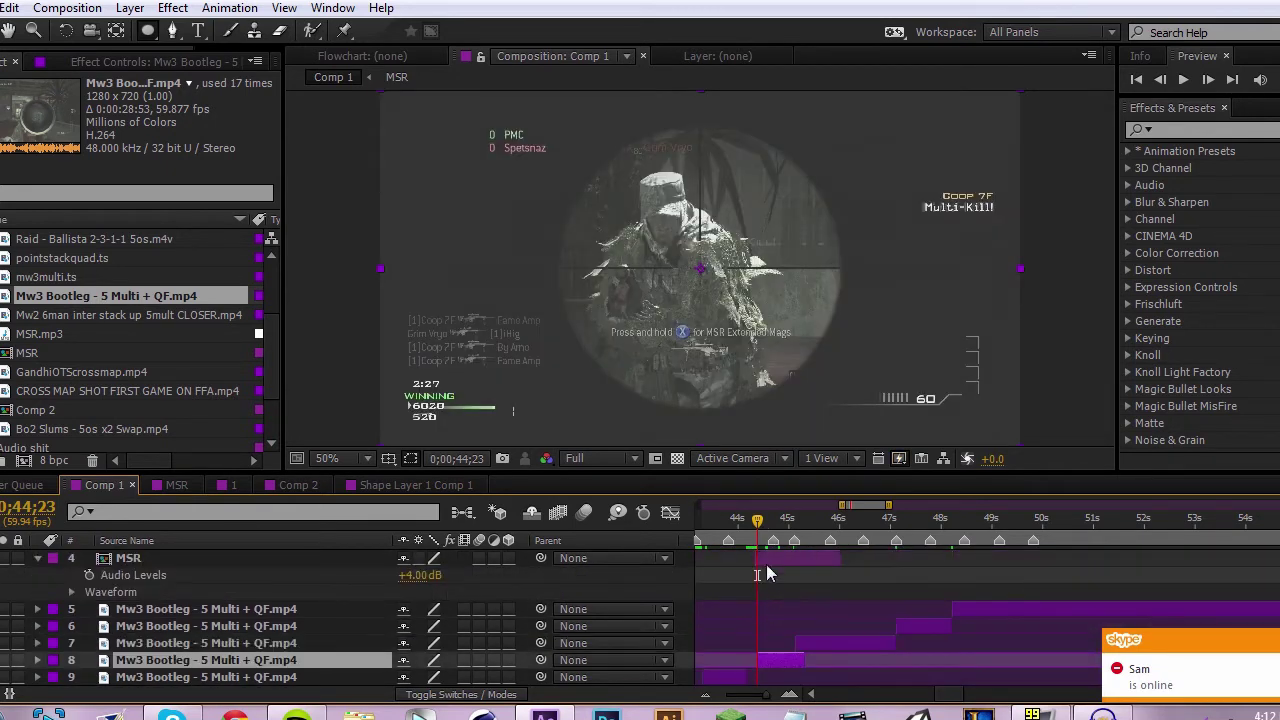
# Move the third Mw3 Bootleg segment slightly earlier to start at 0;45;07, near the second MSR gunshot.
pyautogui.click(777, 558)
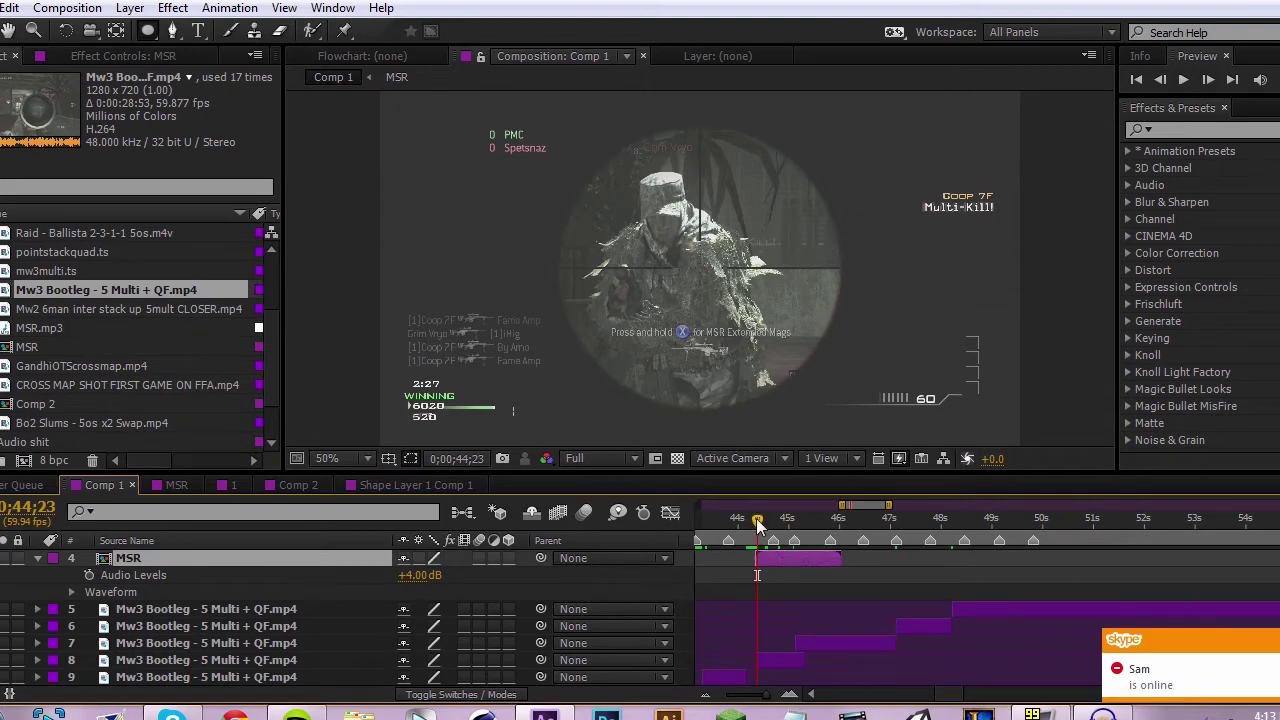
pyautogui.moveTo(757, 525); pyautogui.dragTo(793, 526)
pyautogui.scroll(1, 800, 540)
pyautogui.click(788, 527)
pyautogui.scroll(-2, 790, 535)
pyautogui.scroll(2, 787, 525)
pyautogui.scroll(-2, 793, 526)
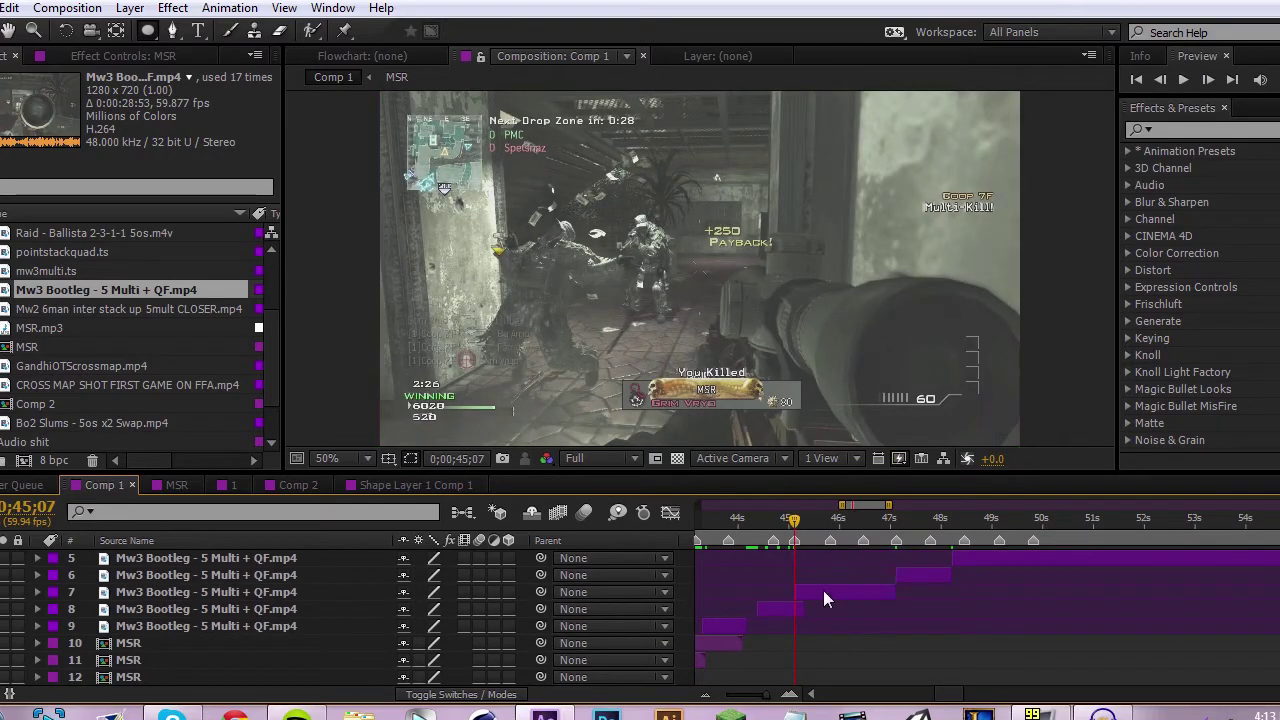
pyautogui.moveTo(856, 591)
pyautogui.mouseDown()
pyautogui.moveTo(871, 593)
pyautogui.moveTo(853, 595)
pyautogui.mouseUp()
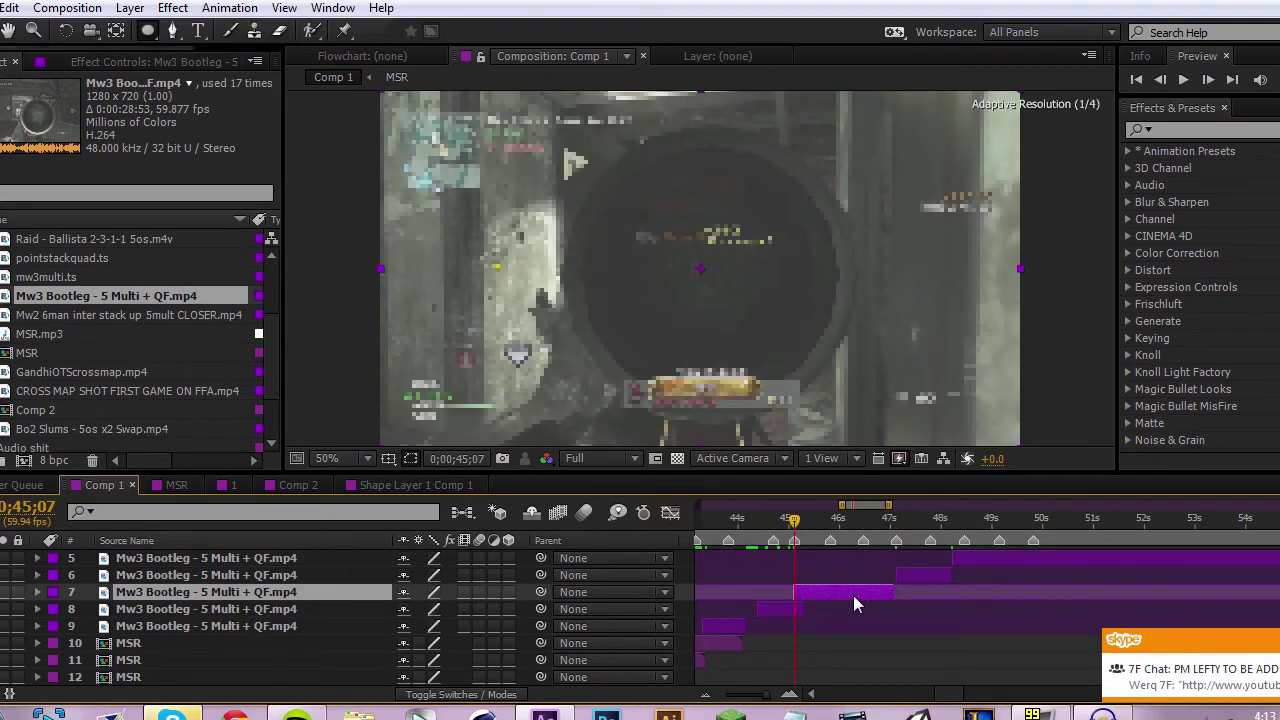
# Move the fourth Mw3 Bootleg segment to start at 0;45;46, in line with the third MSR gunshot.
pyautogui.moveTo(792, 521); pyautogui.dragTo(824, 527)
pyautogui.scroll(3, 811, 535)
pyautogui.click(826, 526)
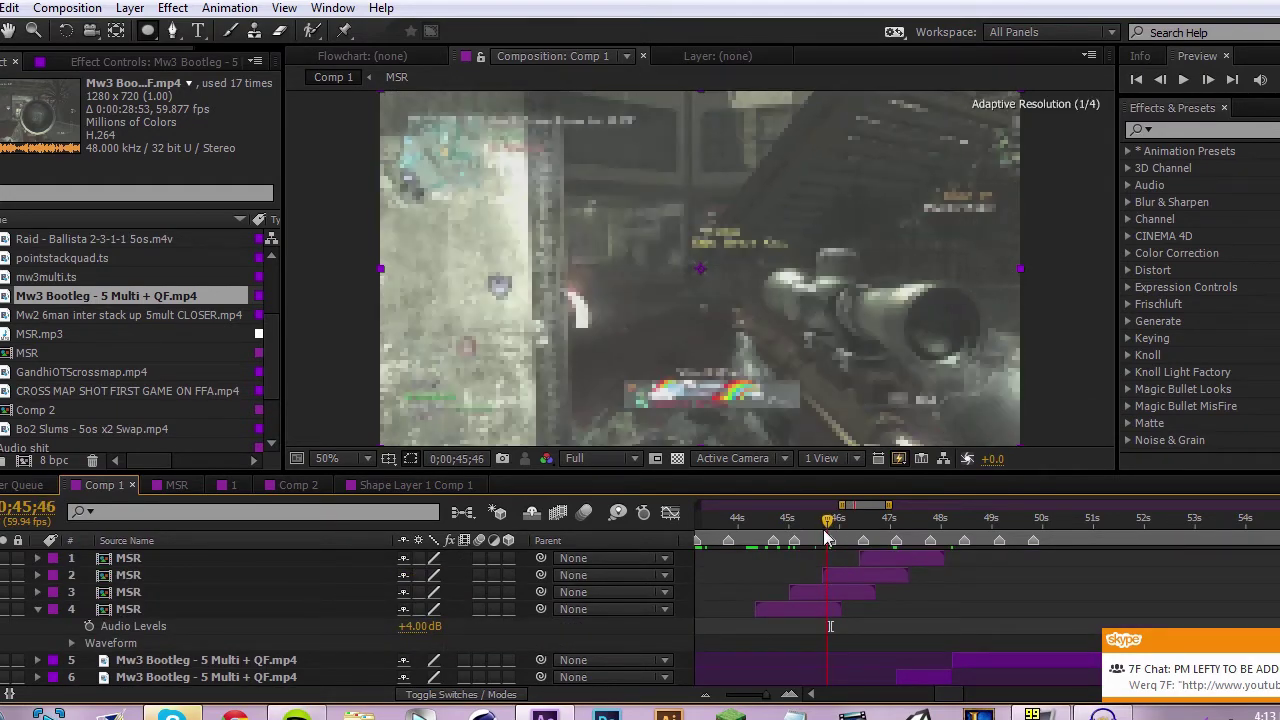
pyautogui.scroll(-3, 869, 640)
pyautogui.moveTo(920, 630); pyautogui.dragTo(849, 629)
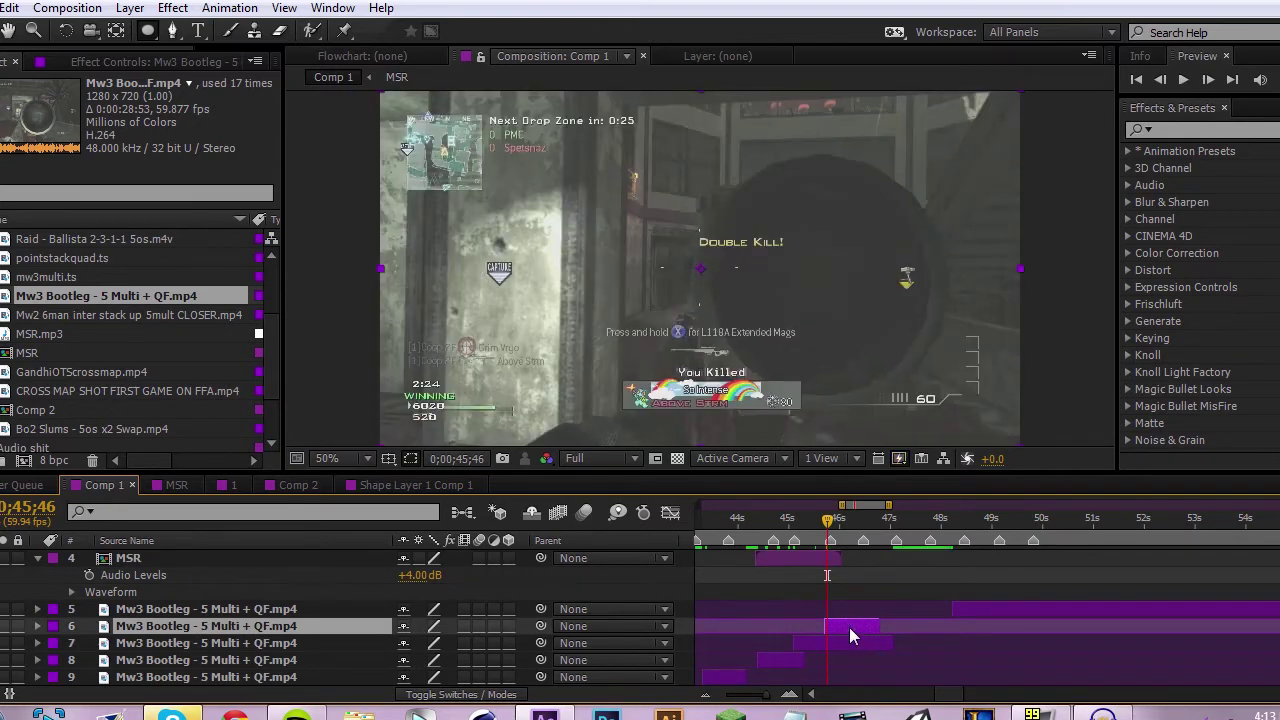
# Move the last Mw3 Bootleg segment earlier to start at about 46.5 s, near the fourth MSR gunshot.
pyautogui.scroll(3, 849, 626)
pyautogui.click(855, 526)
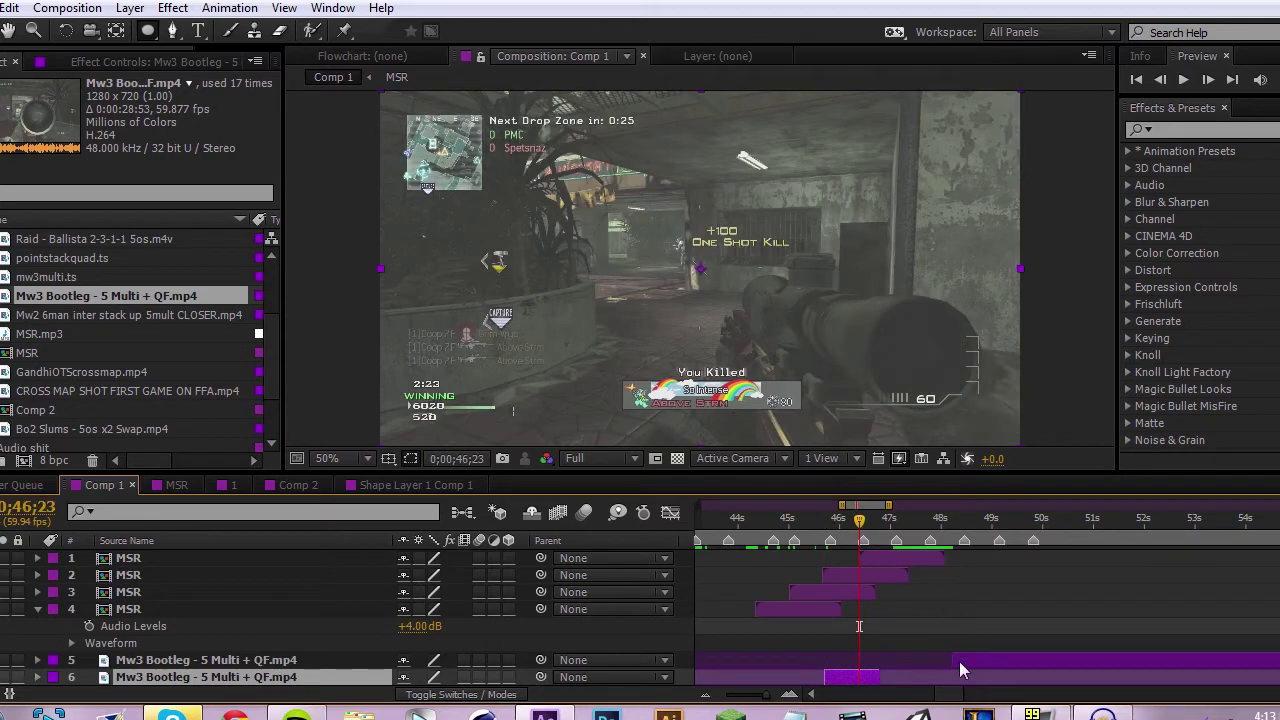
pyautogui.moveTo(959, 661); pyautogui.dragTo(871, 679)
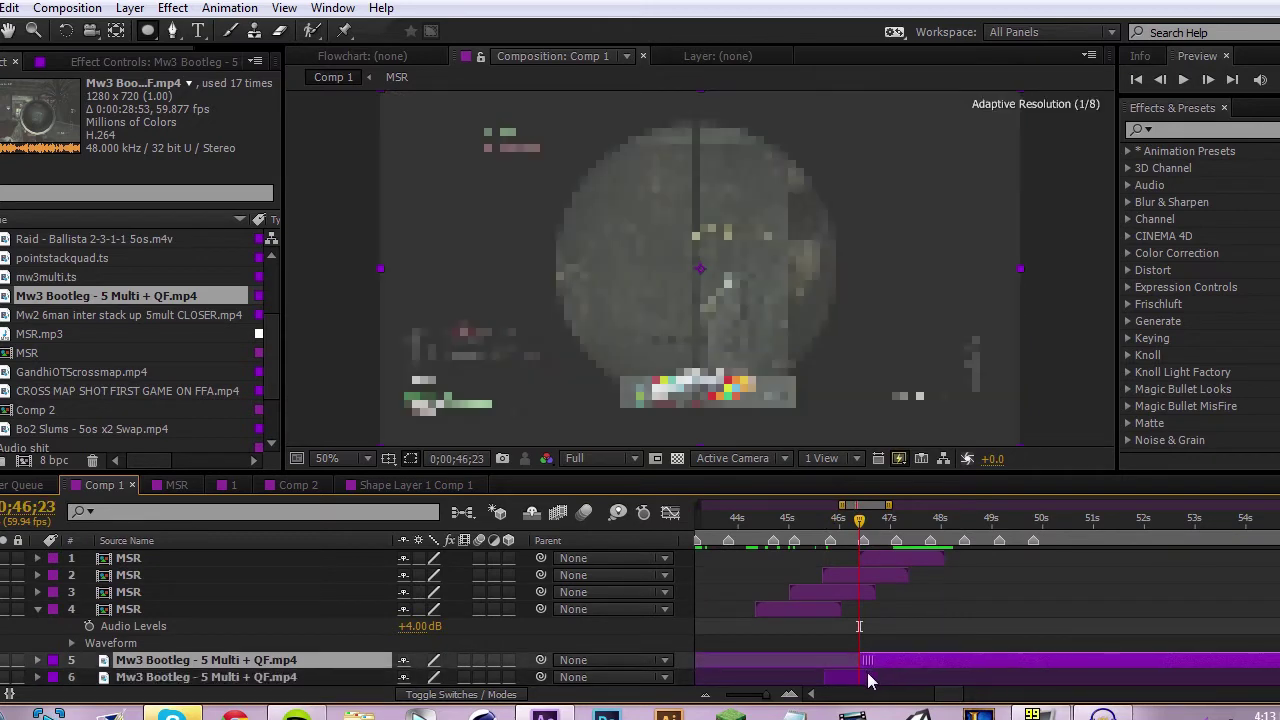
# Apply the Twixtor Pro effect to all five Mw3 Bootleg segments and switch back to the Selection tool.
pyautogui.moveTo(855, 526); pyautogui.dragTo(772, 565)
pyautogui.scroll(-3, 774, 600)
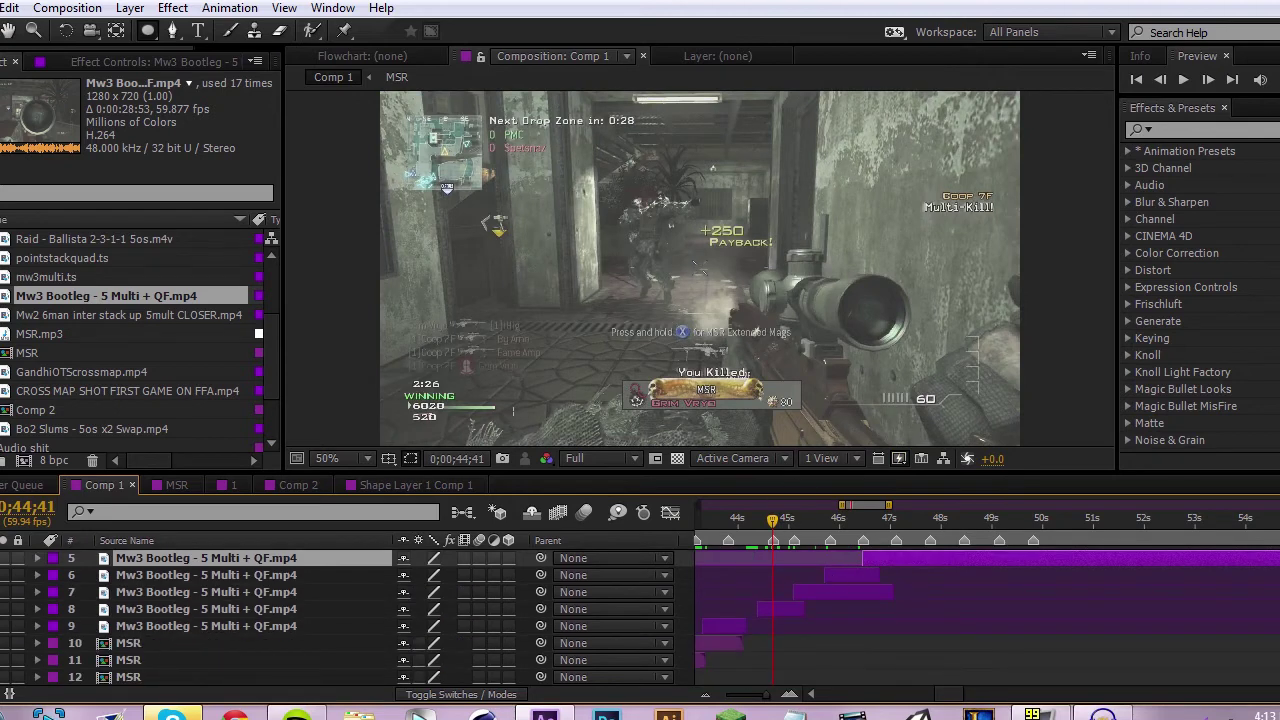
pyautogui.keyDown('shift'); pyautogui.click(254, 622); pyautogui.keyUp('shift')
pyautogui.rightClick(247, 628)
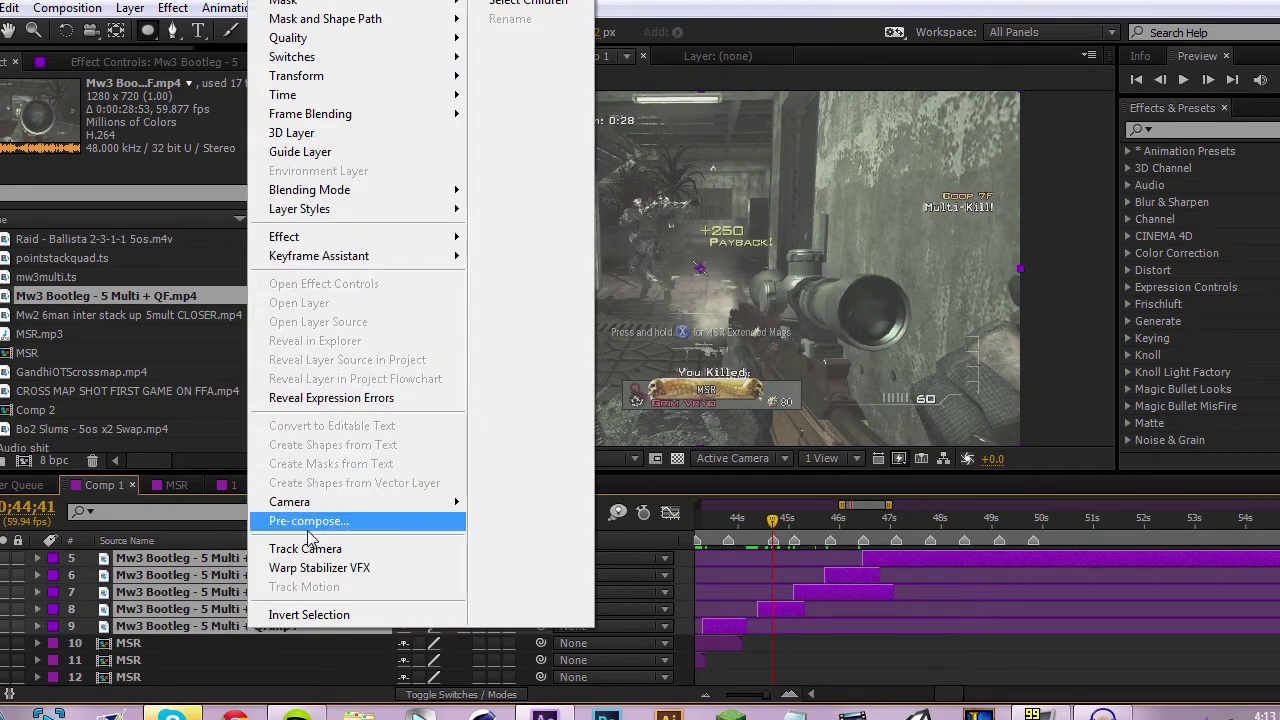
pyautogui.moveTo(452, 249)
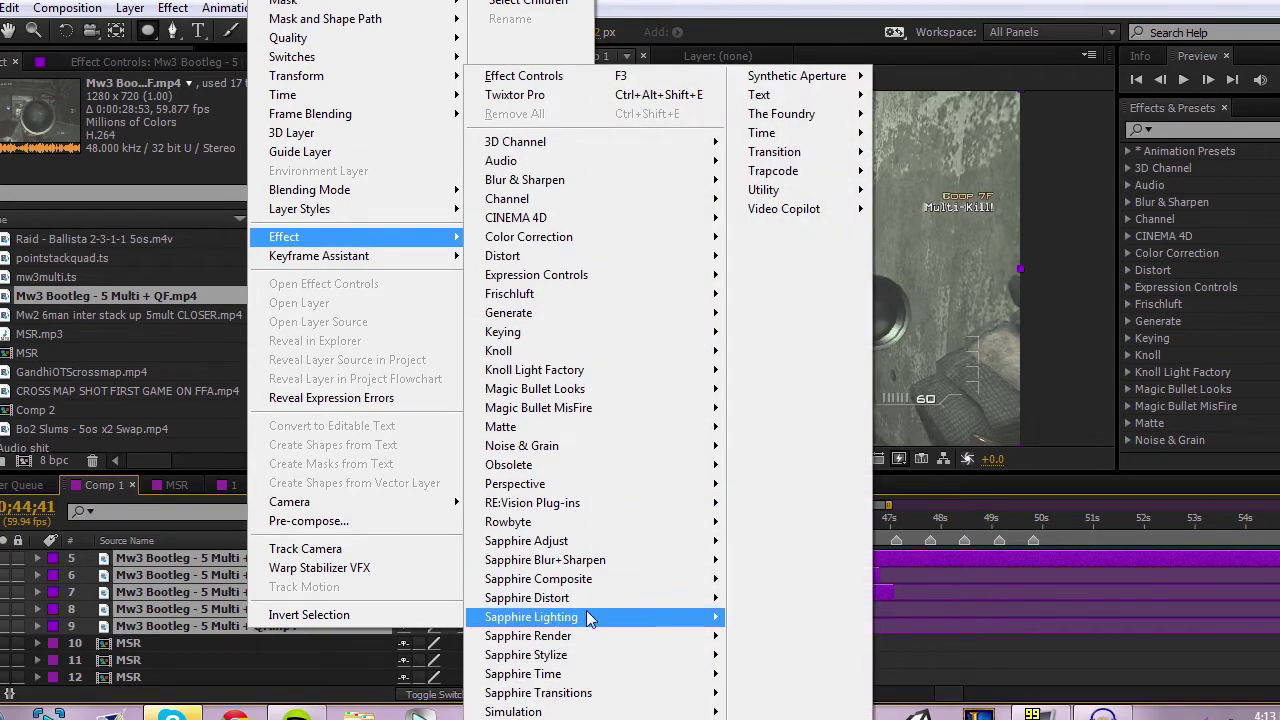
pyautogui.moveTo(591, 510)
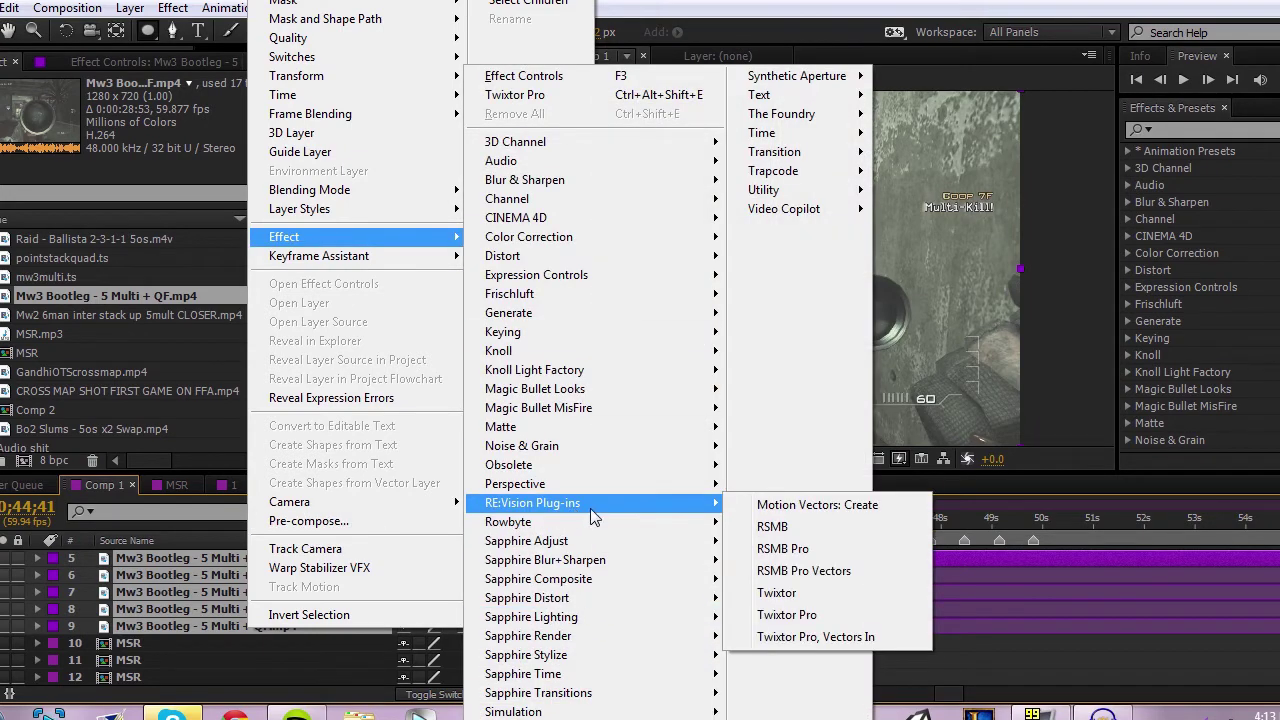
pyautogui.click(880, 613)
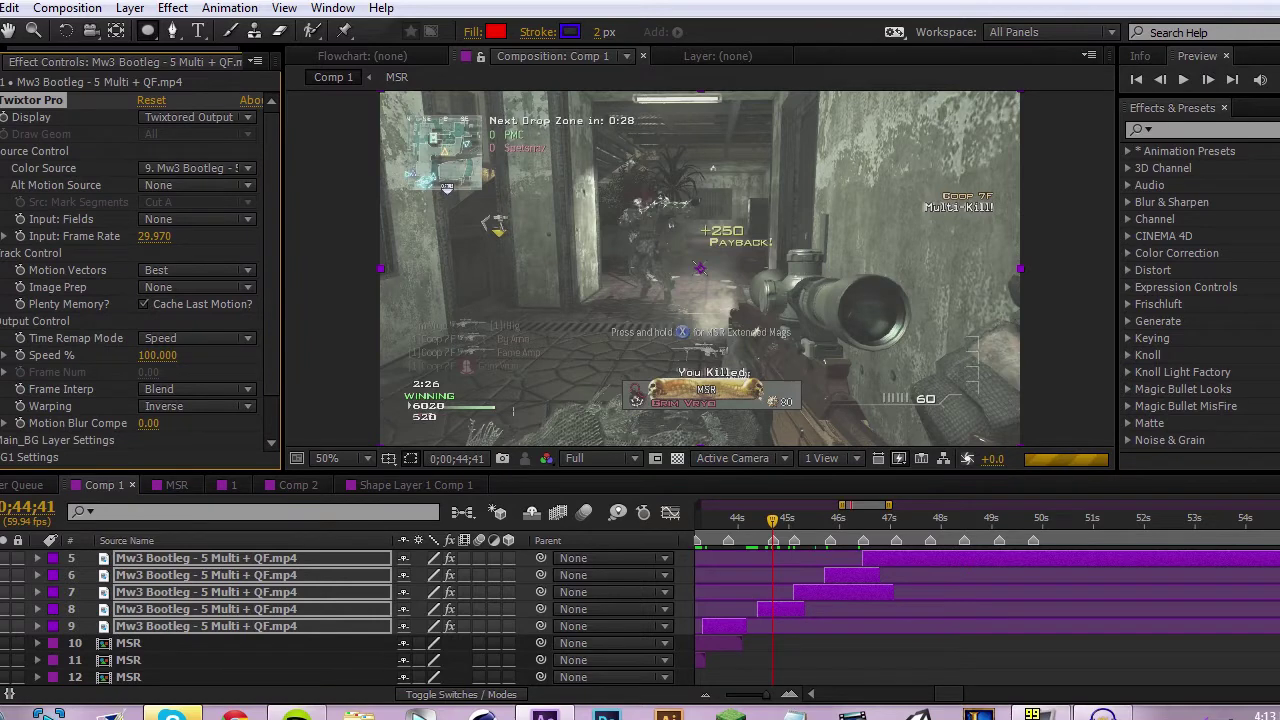
pyautogui.press('v')
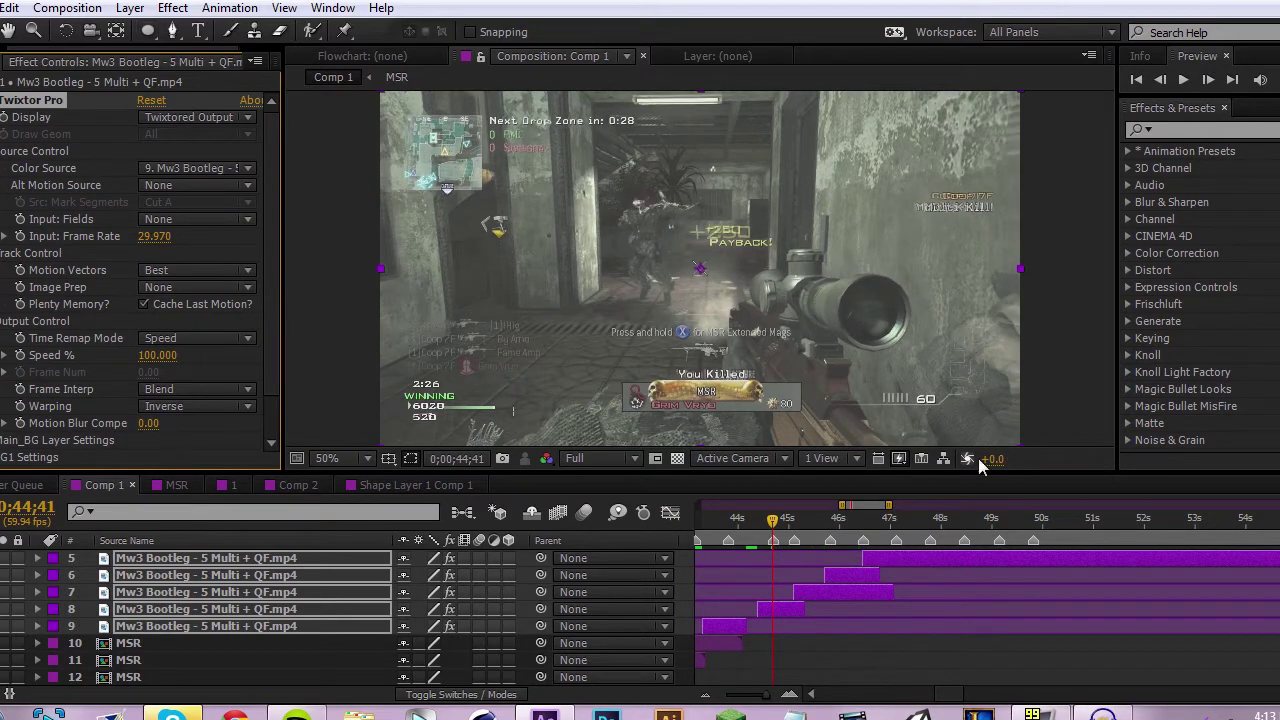
# Preview the second Mw3 Bootleg segment with Twixtor Pro from 0;44;23.
pyautogui.click(167, 642)
pyautogui.click(203, 610)
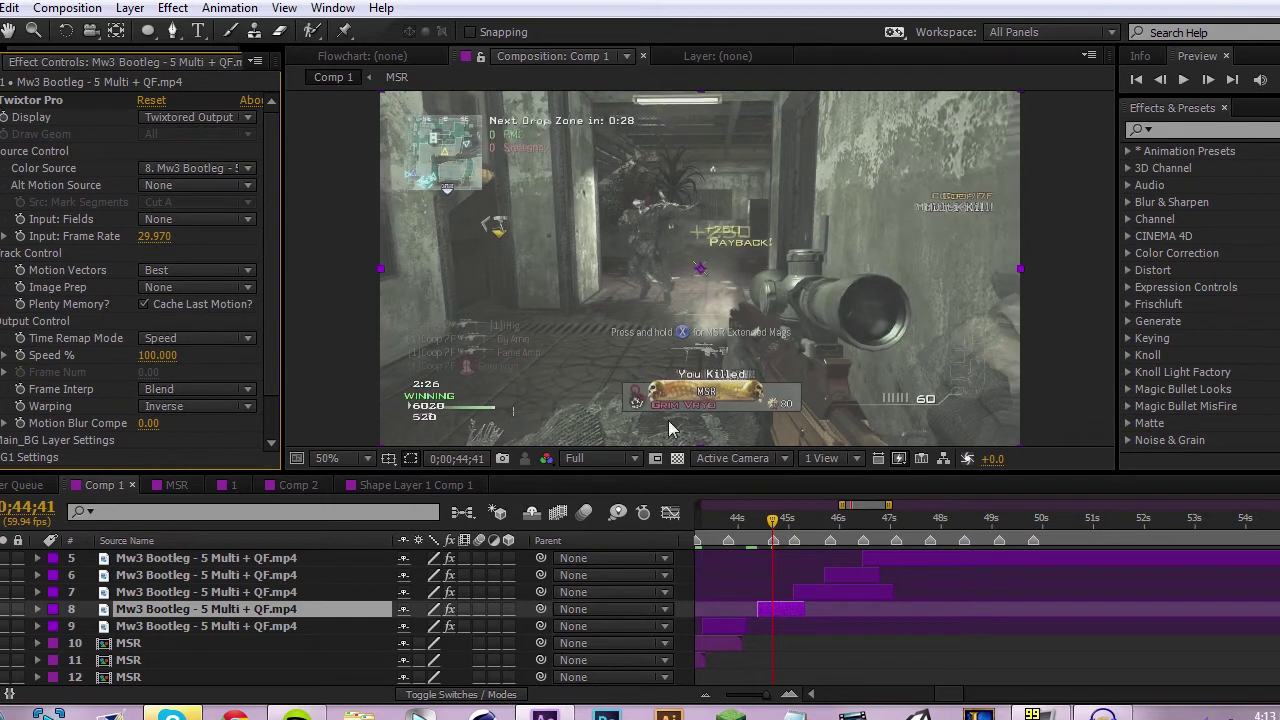
pyautogui.click(757, 518)
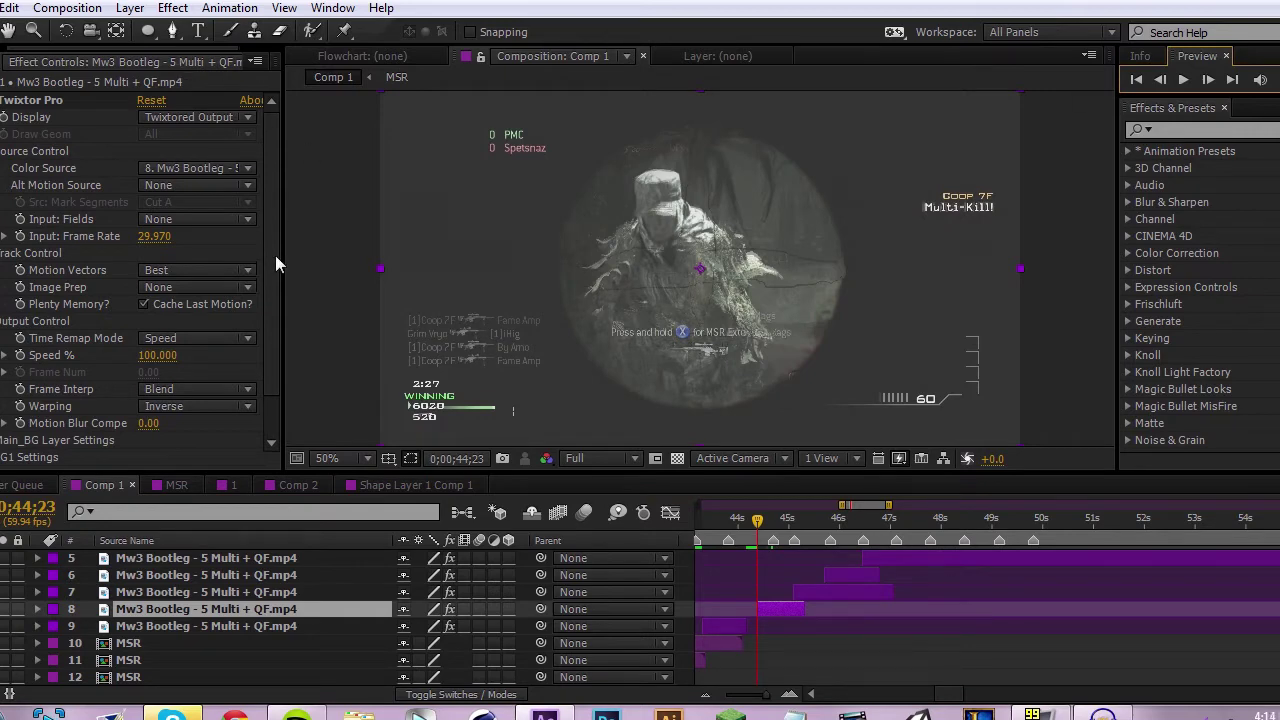
pyautogui.press('space')
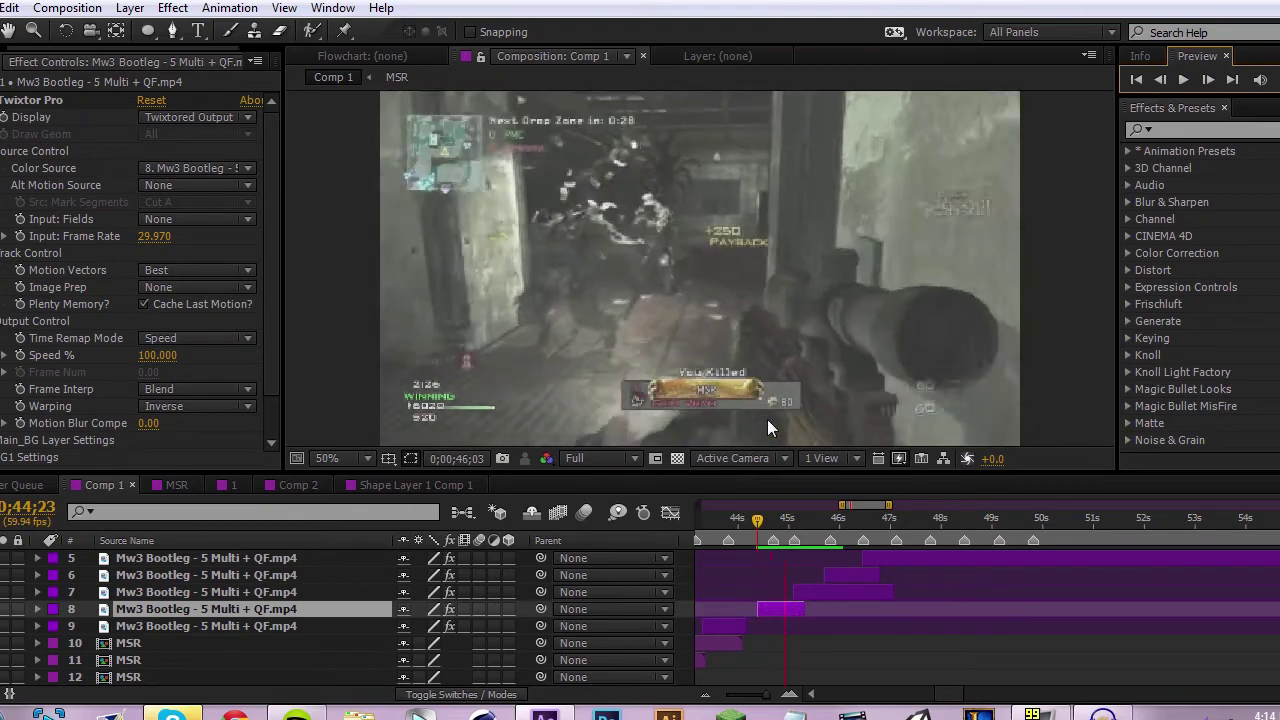
pyautogui.press('space')
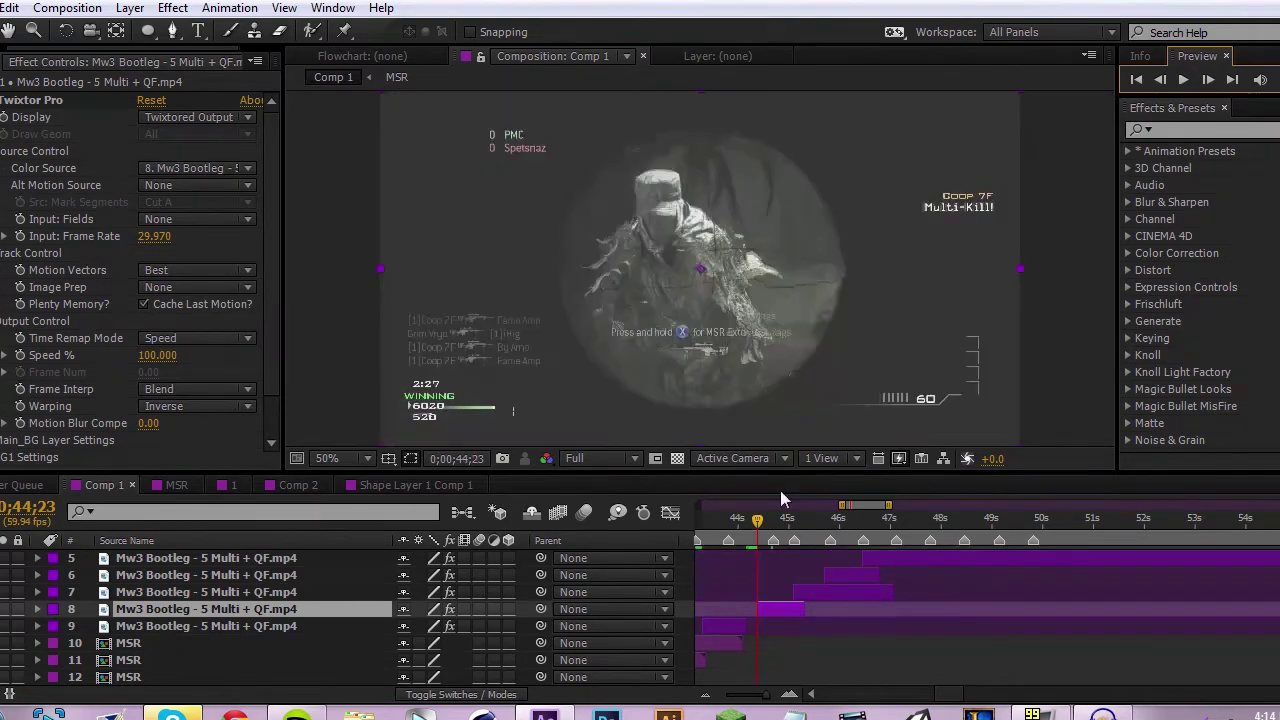
# With all five Mw3 Bootleg segments selected, set the Twixtor Pro input frame rate to 59.94.
pyautogui.click(292, 629)
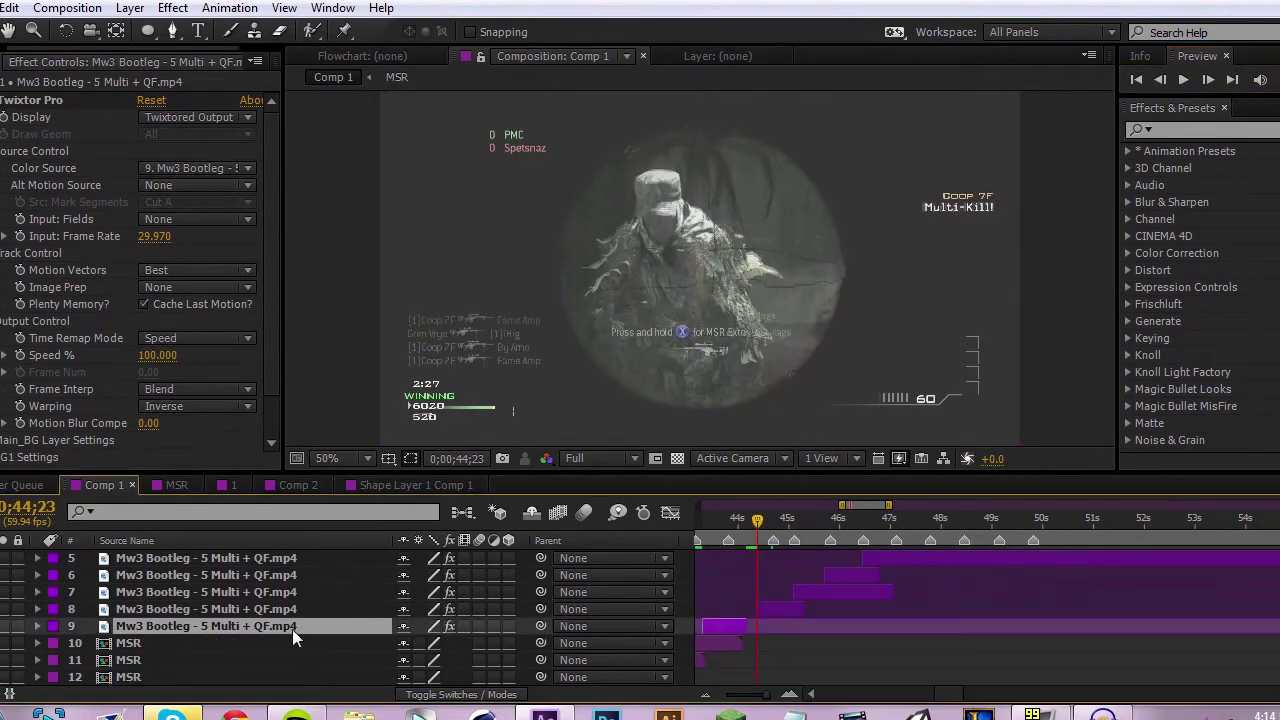
pyautogui.keyDown('shift'); pyautogui.click(272, 566); pyautogui.keyUp('shift')
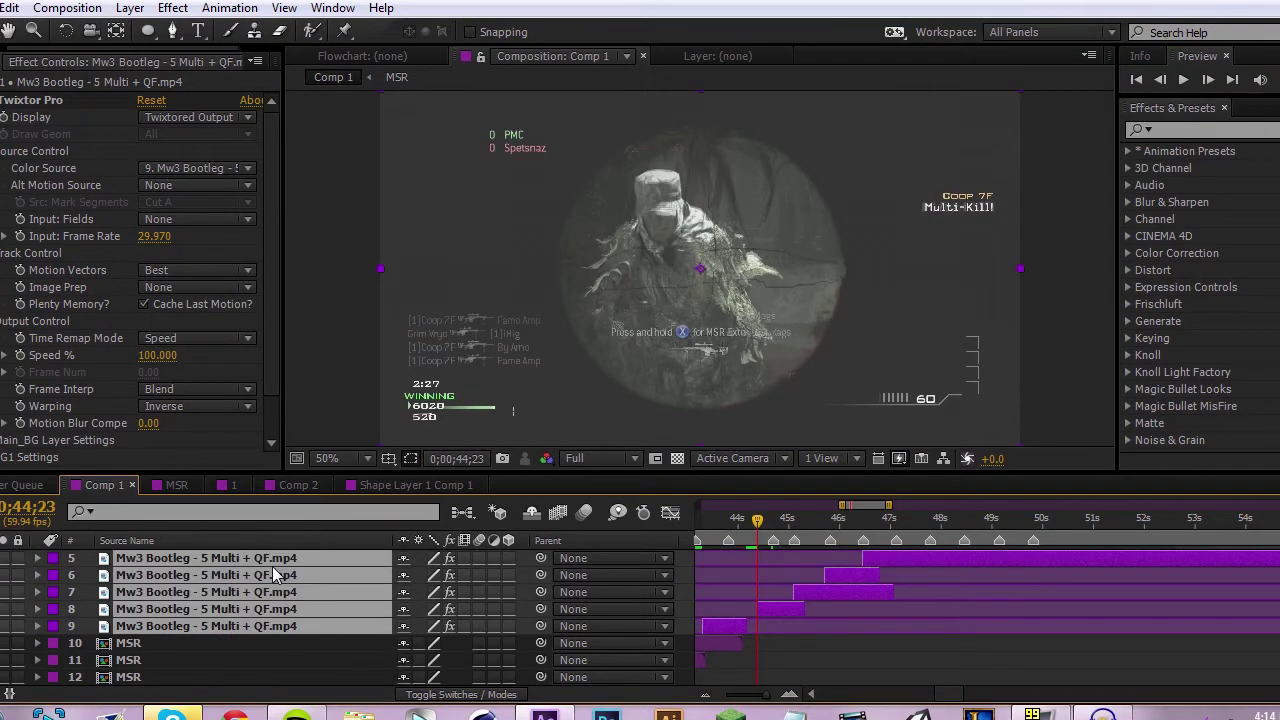
pyautogui.click(154, 237)
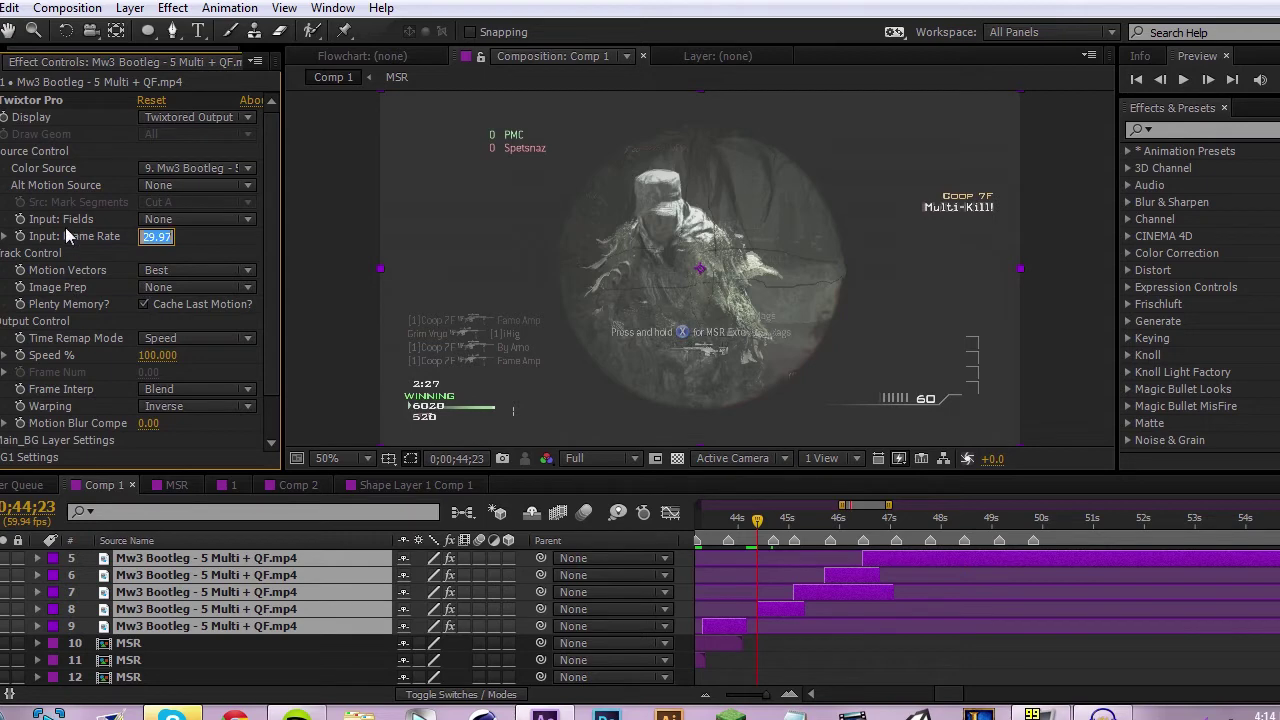
pyautogui.write('59')
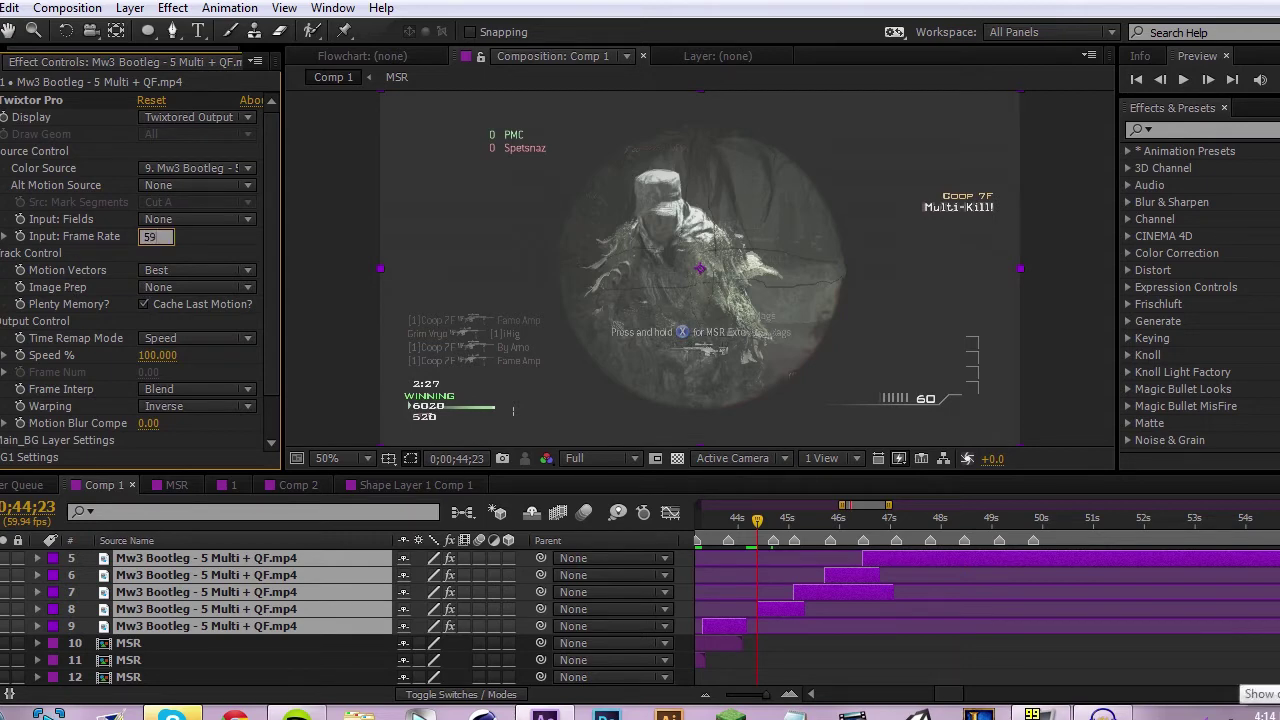
pyautogui.write('.94')
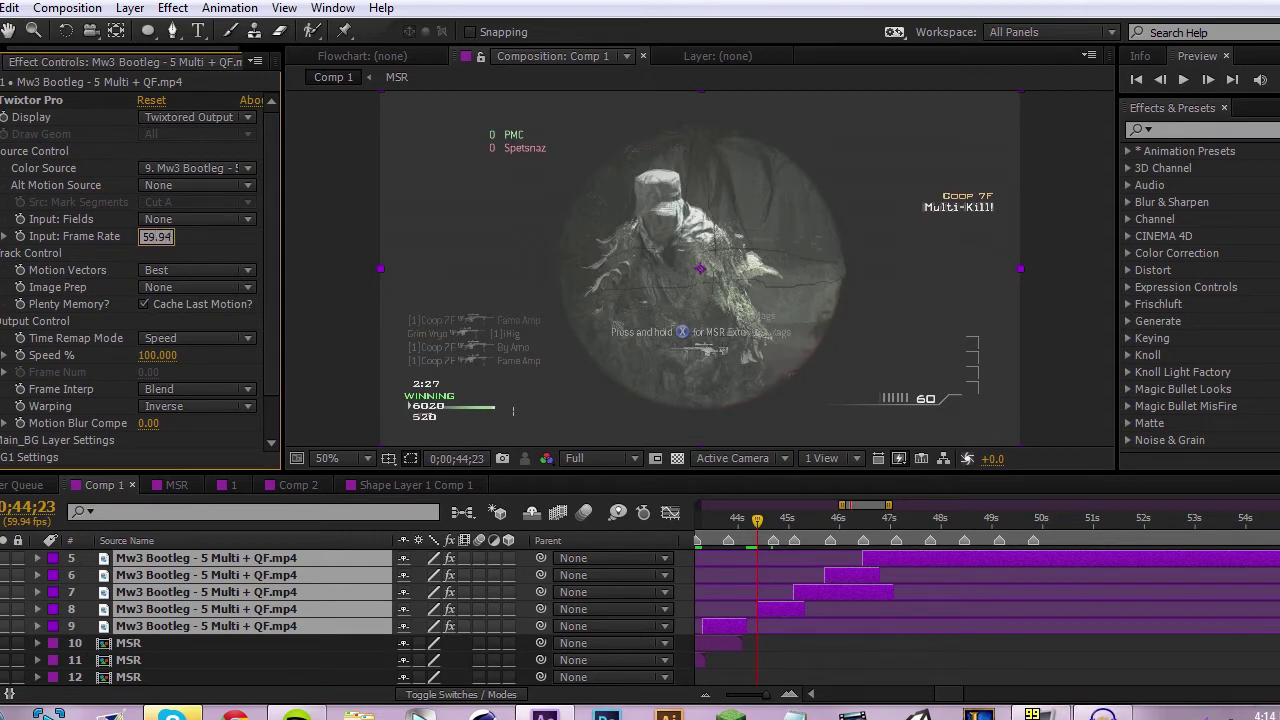
pyautogui.click(299, 370)
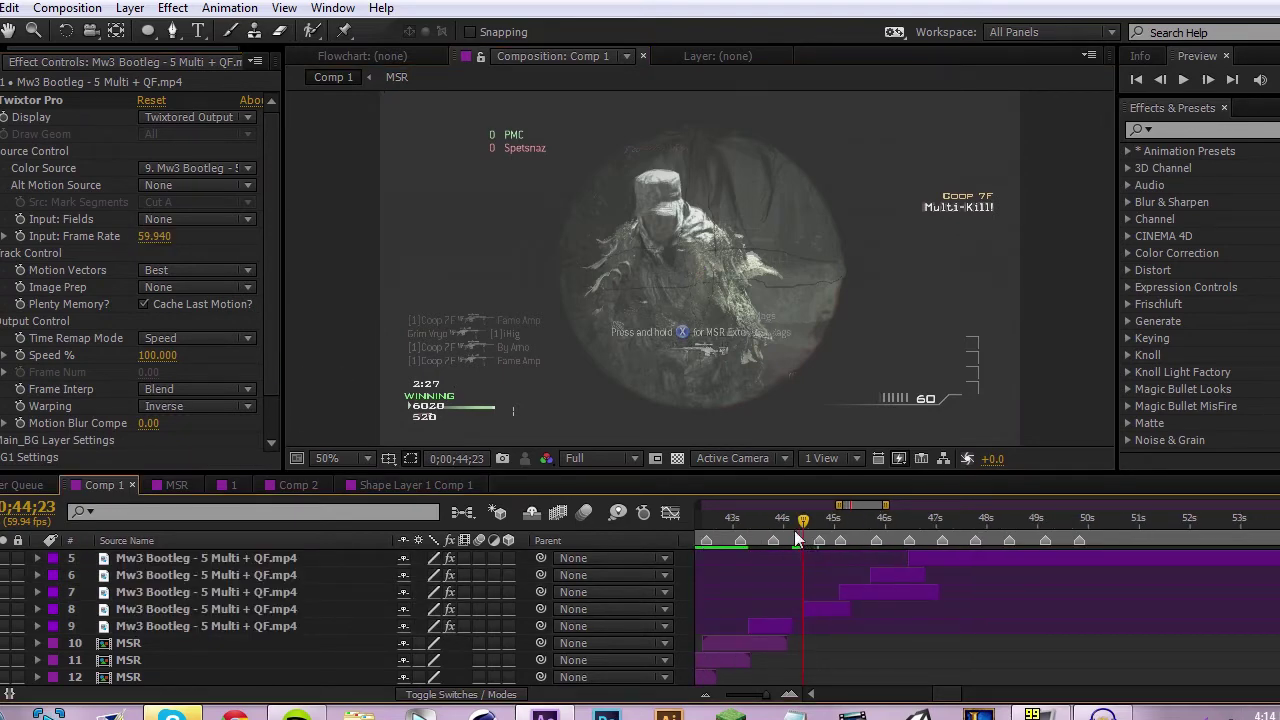
# Move the first Mw3 Bootleg segment later to start at 0;43;48, in line with the beat marker just before 44 s.
pyautogui.press('l')
pyautogui.press('l')
pyautogui.scroll(2, 860, 556)
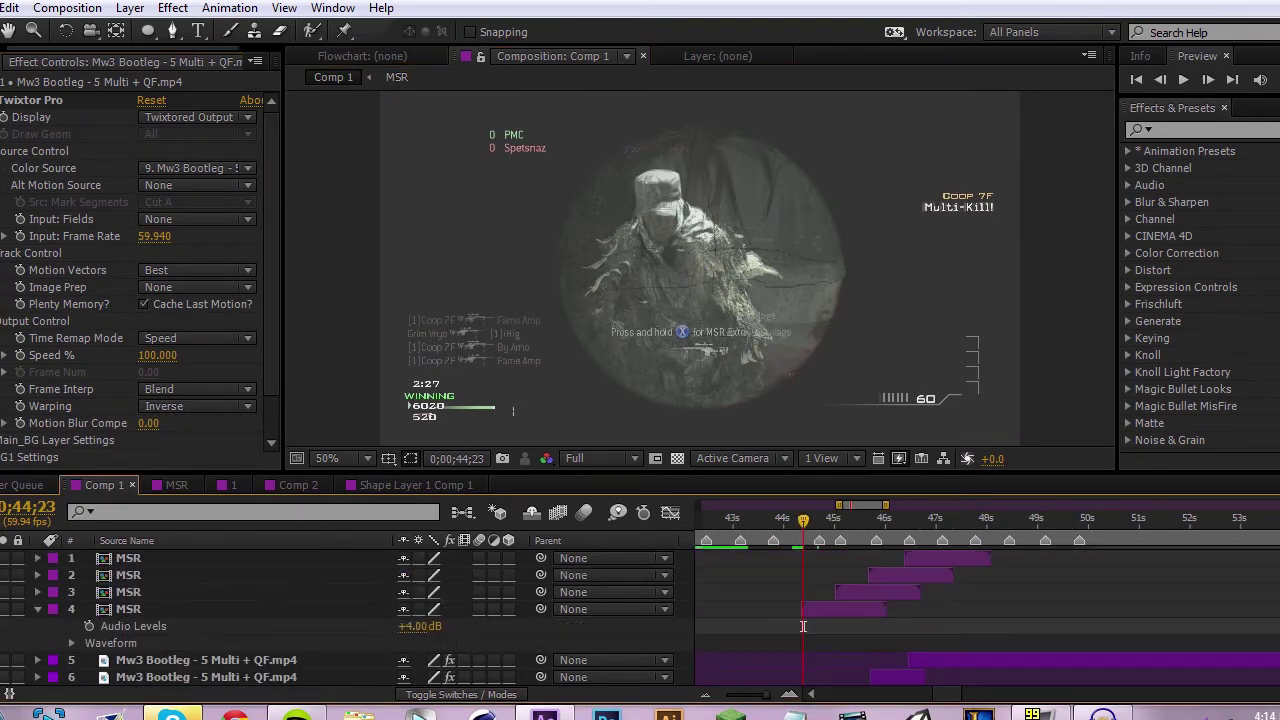
pyautogui.scroll(-3, 811, 548)
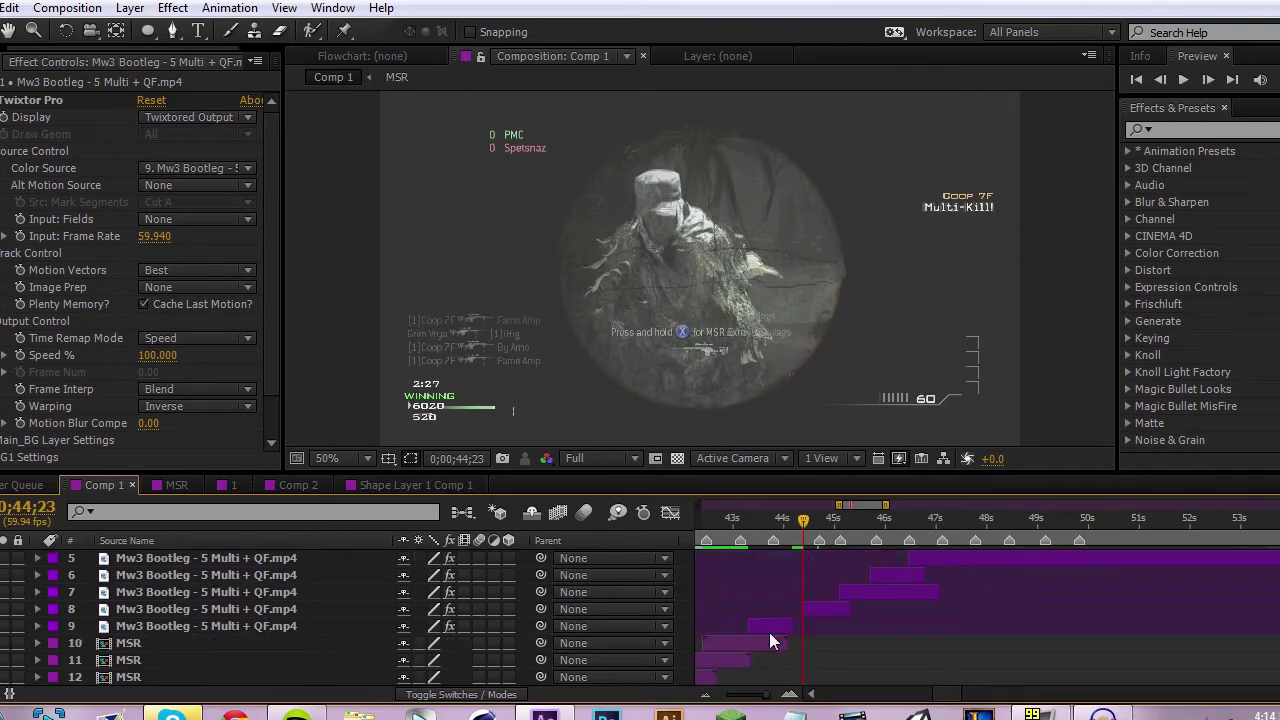
pyautogui.click(774, 636)
pyautogui.click(797, 624)
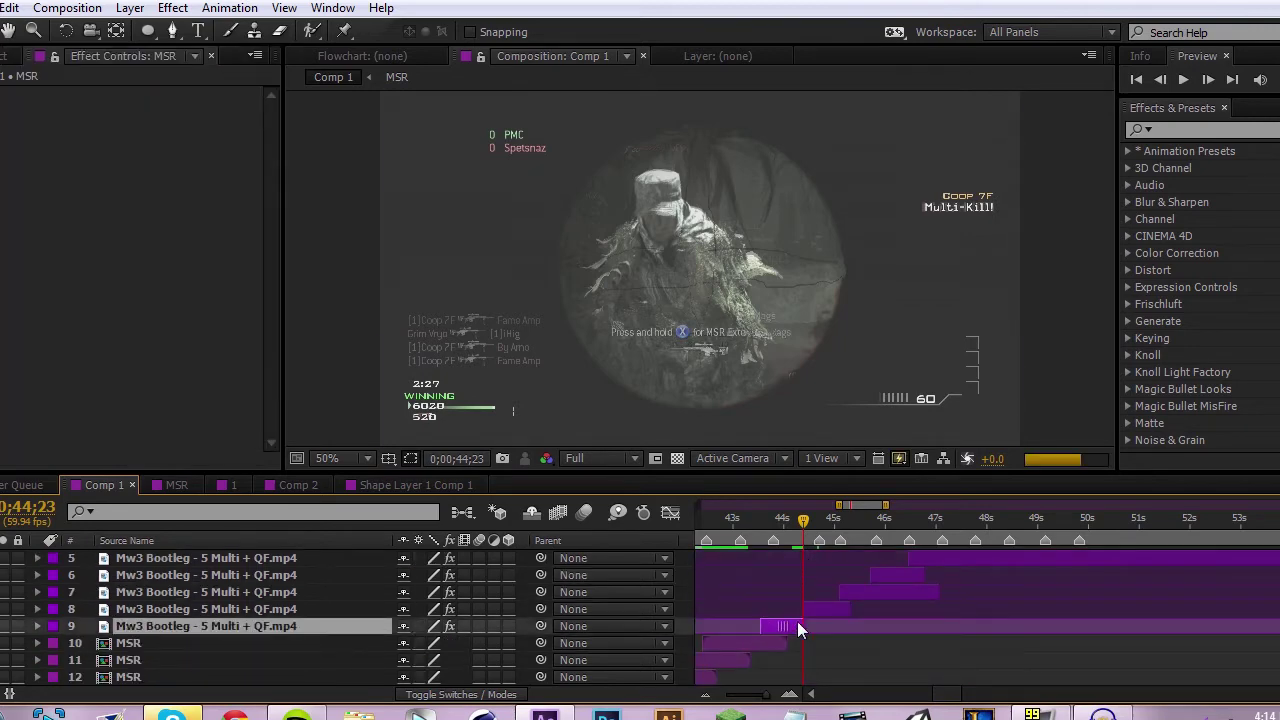
pyautogui.moveTo(797, 626); pyautogui.dragTo(818, 626)
pyautogui.scroll(3, 800, 600)
pyautogui.scroll(-1, 800, 560)
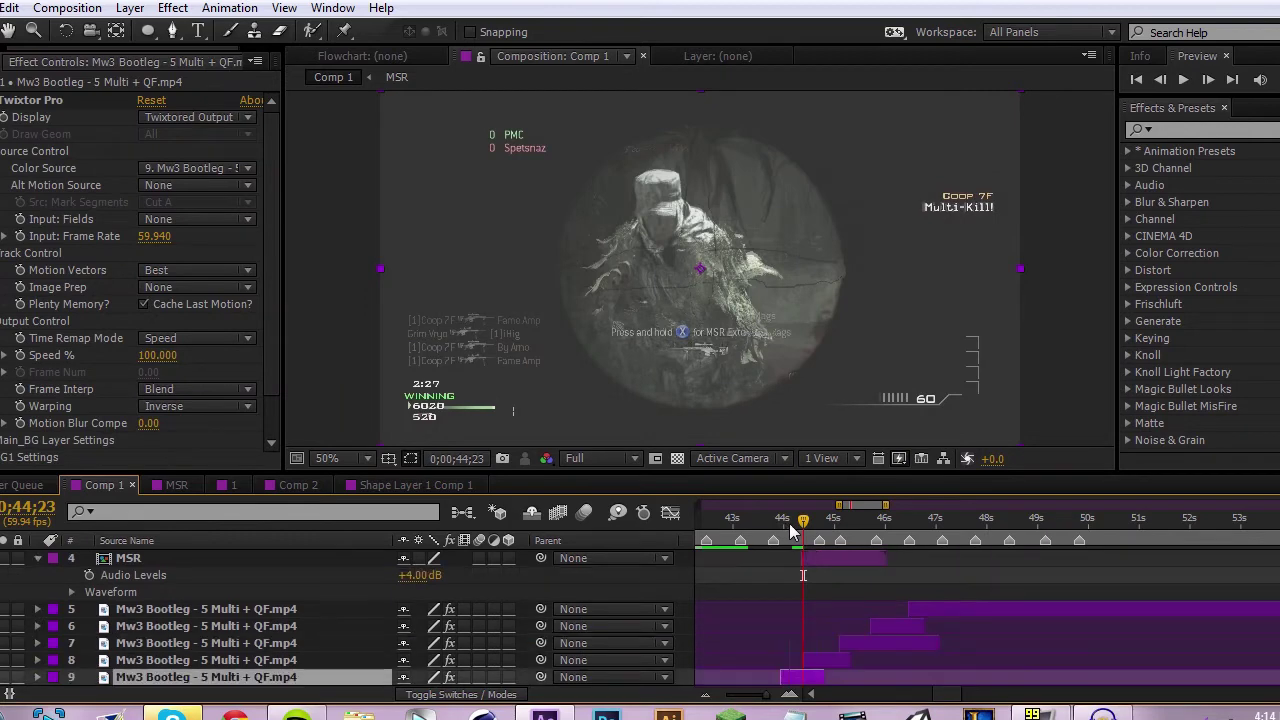
pyautogui.moveTo(791, 524); pyautogui.dragTo(771, 528)
pyautogui.scroll(-3, 770, 537)
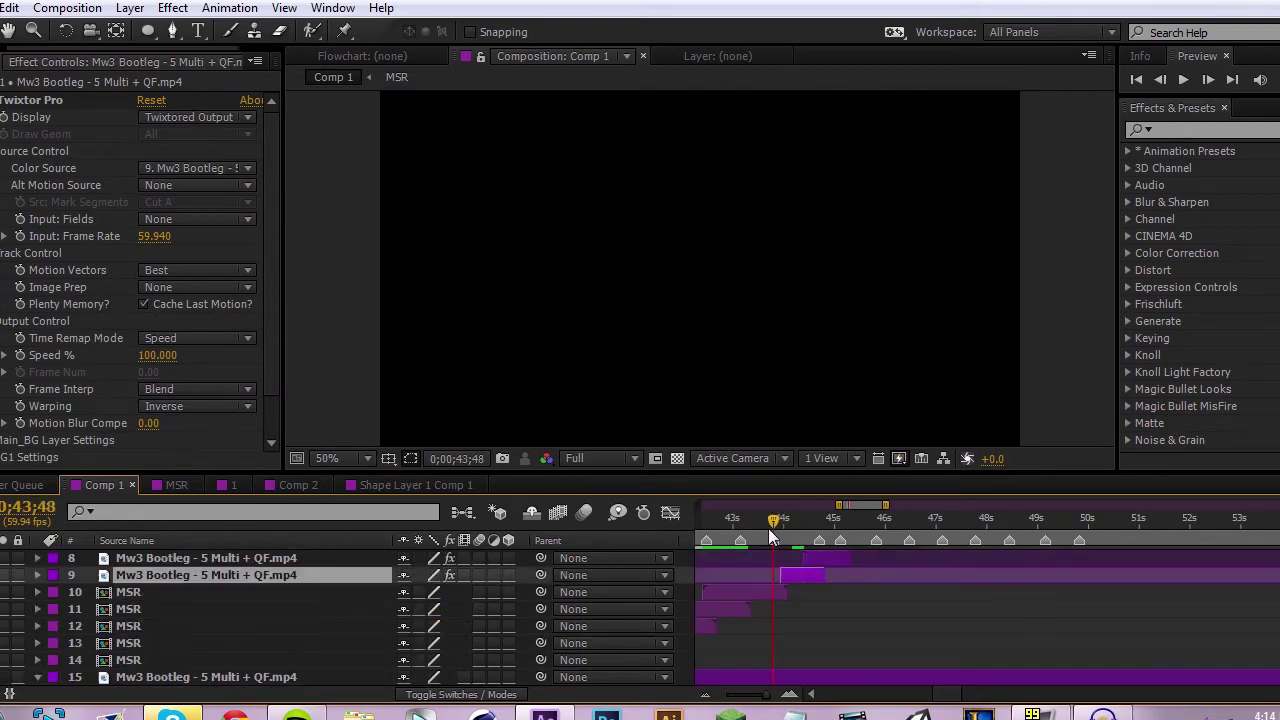
pyautogui.scroll(-3, 768, 528)
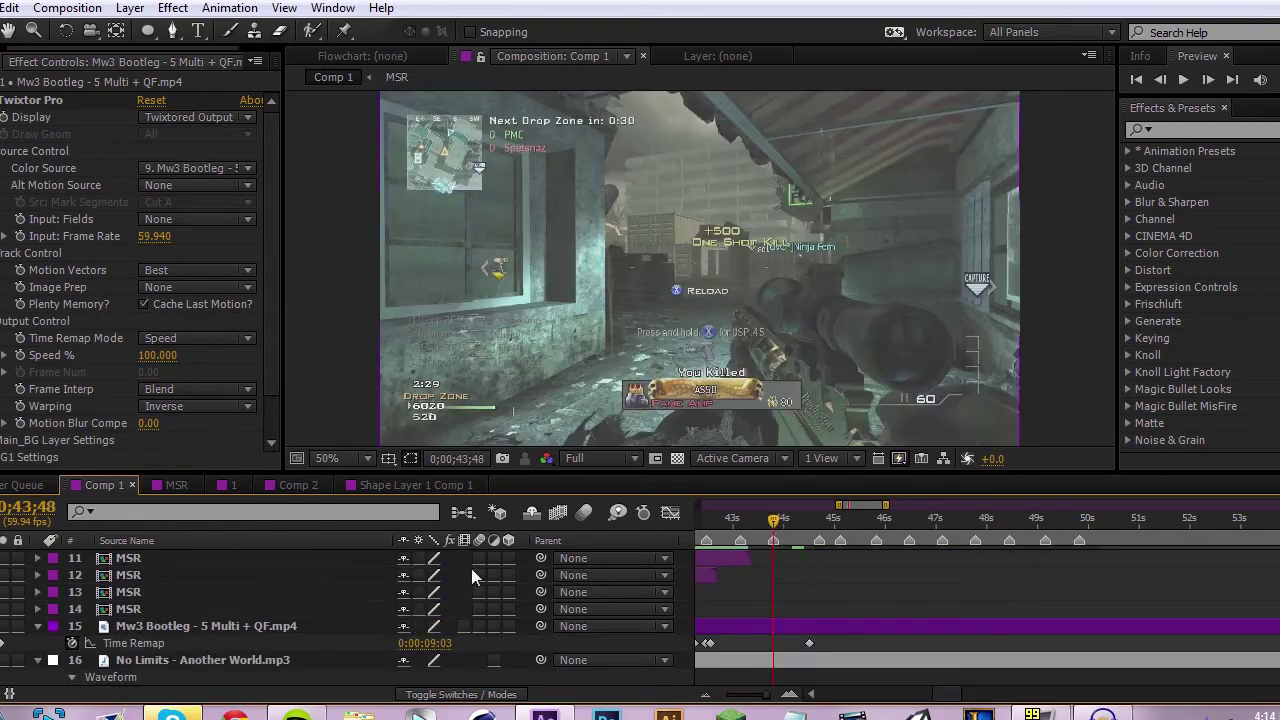
pyautogui.scroll(6, 795, 630)
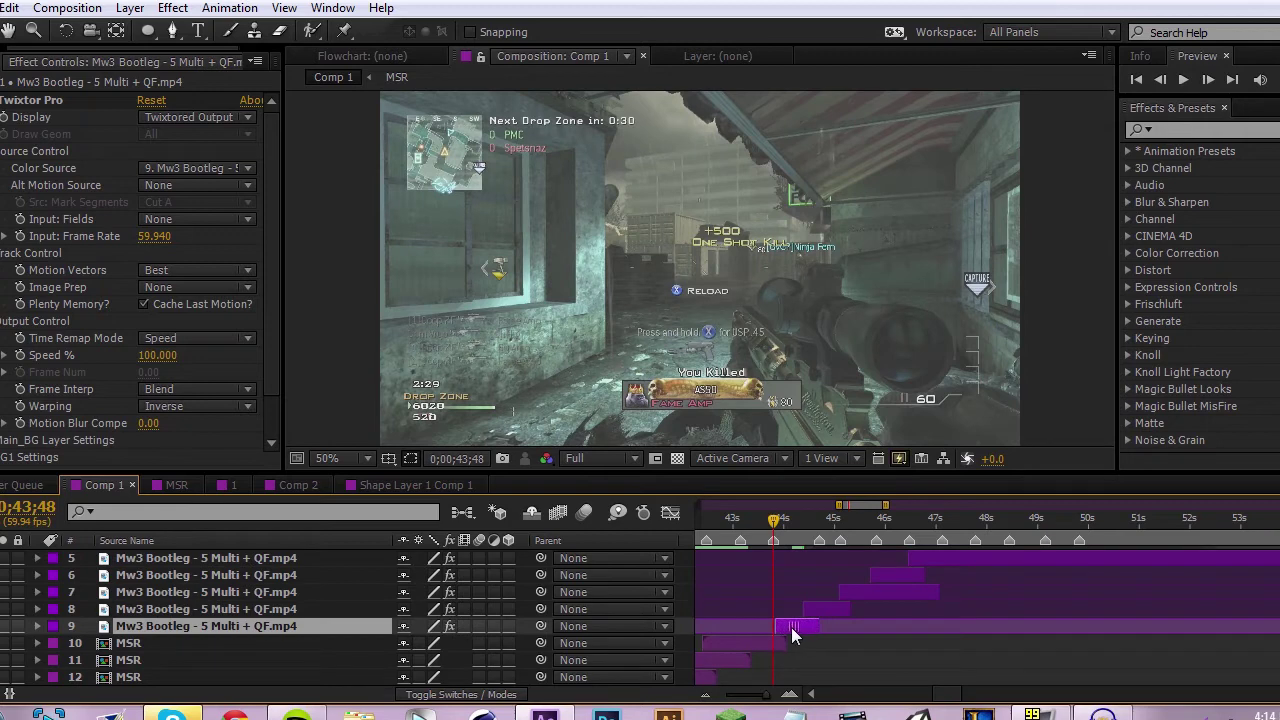
pyautogui.moveTo(791, 627); pyautogui.dragTo(789, 627)
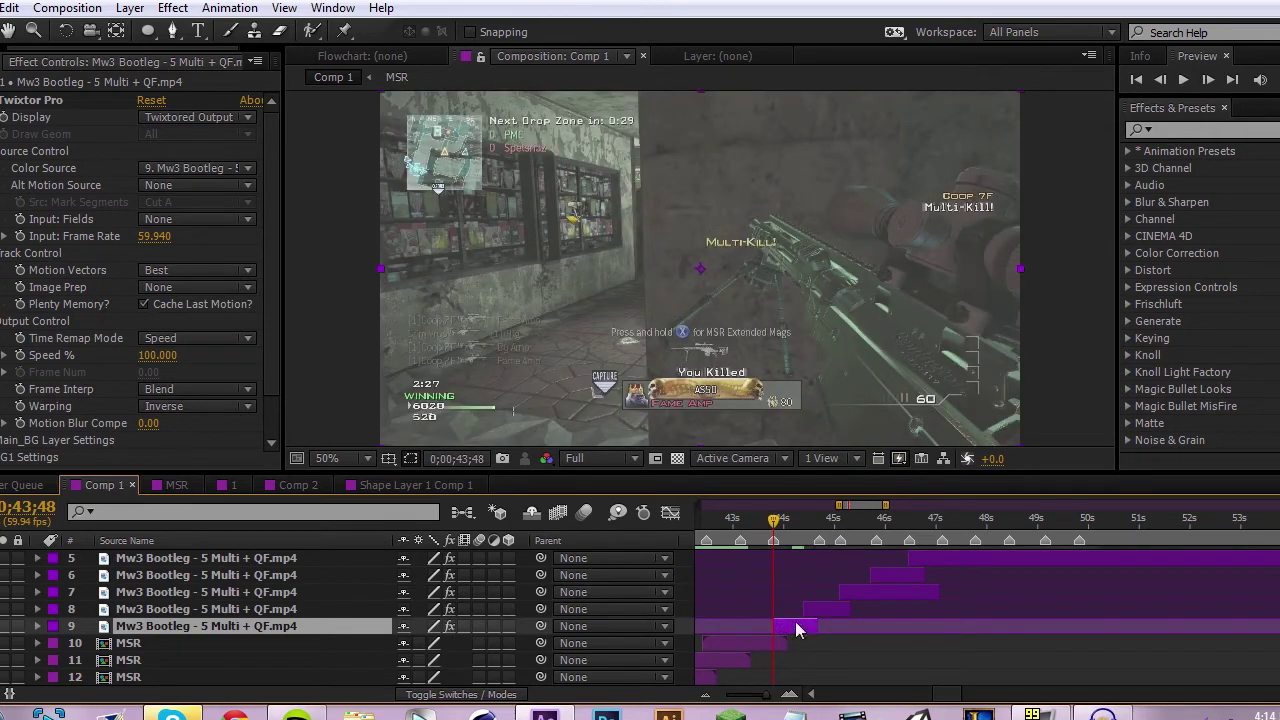
pyautogui.moveTo(893, 626); pyautogui.dragTo(853, 626)
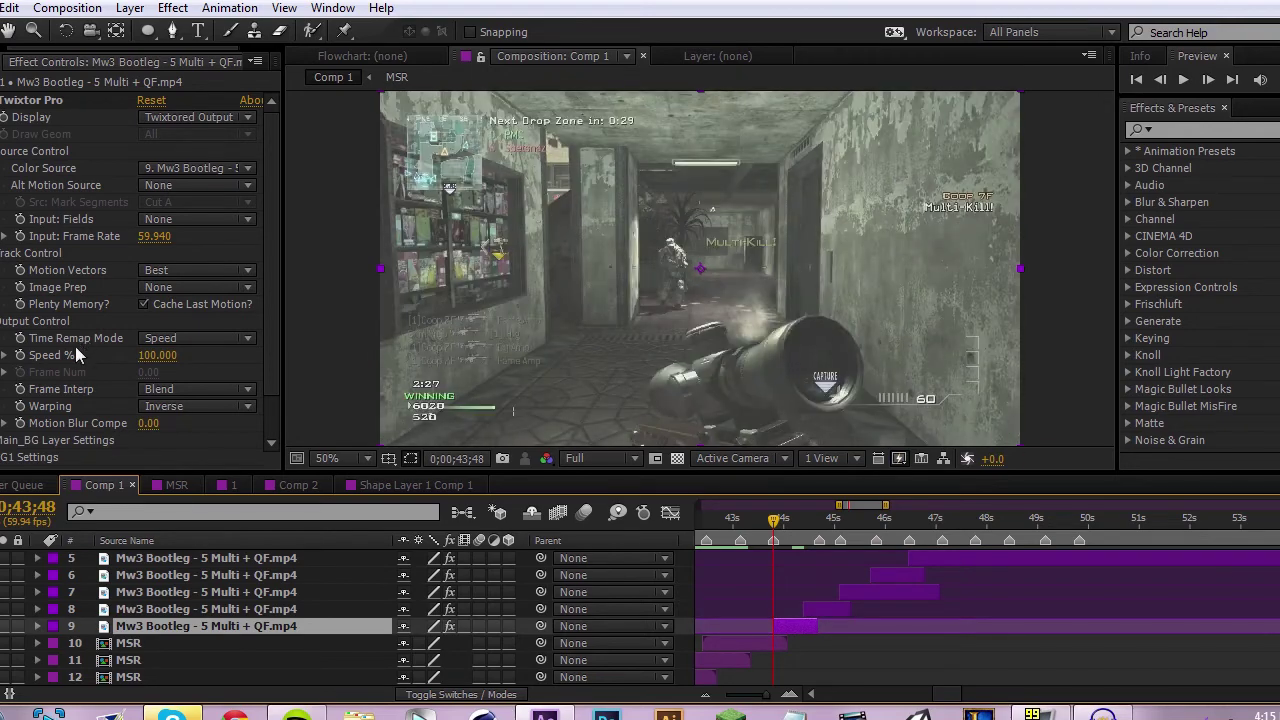
# Keyframe the first Mw3 Bootleg segment's Twixtor Pro speed at 100% at 0;43;48 and 20% at 0;43;53.
pyautogui.click(14, 364)
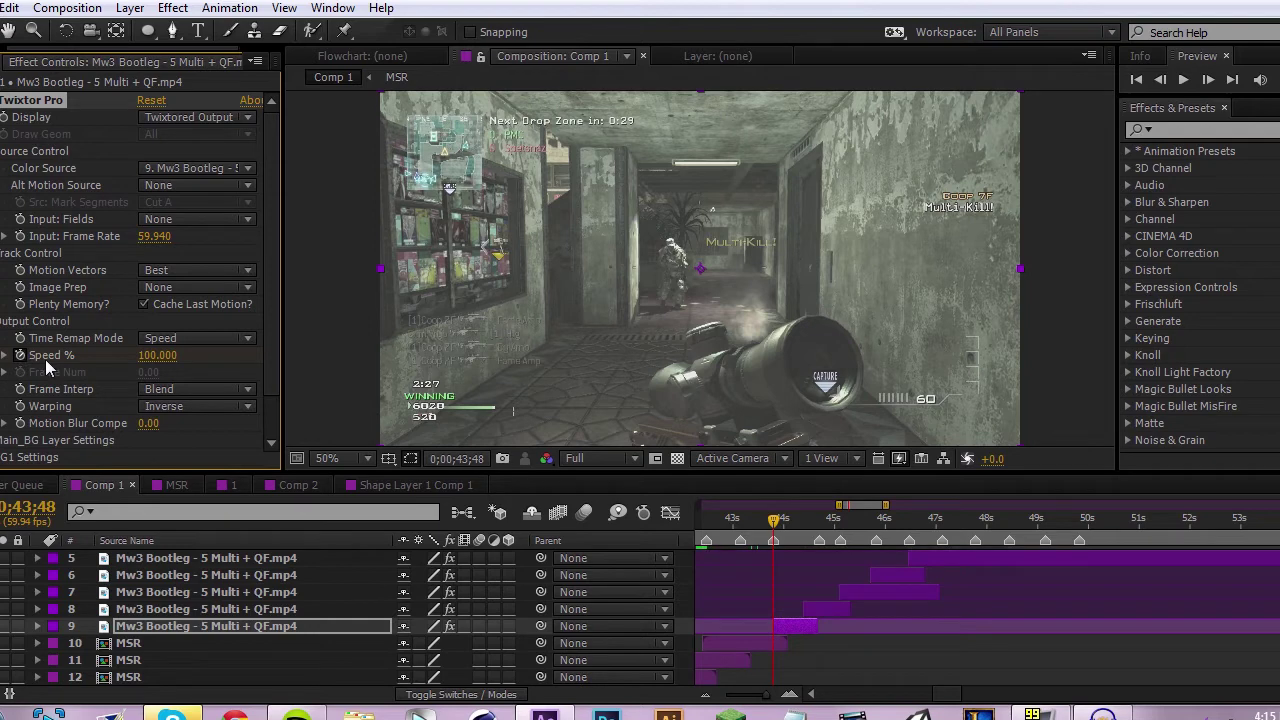
pyautogui.press('u')
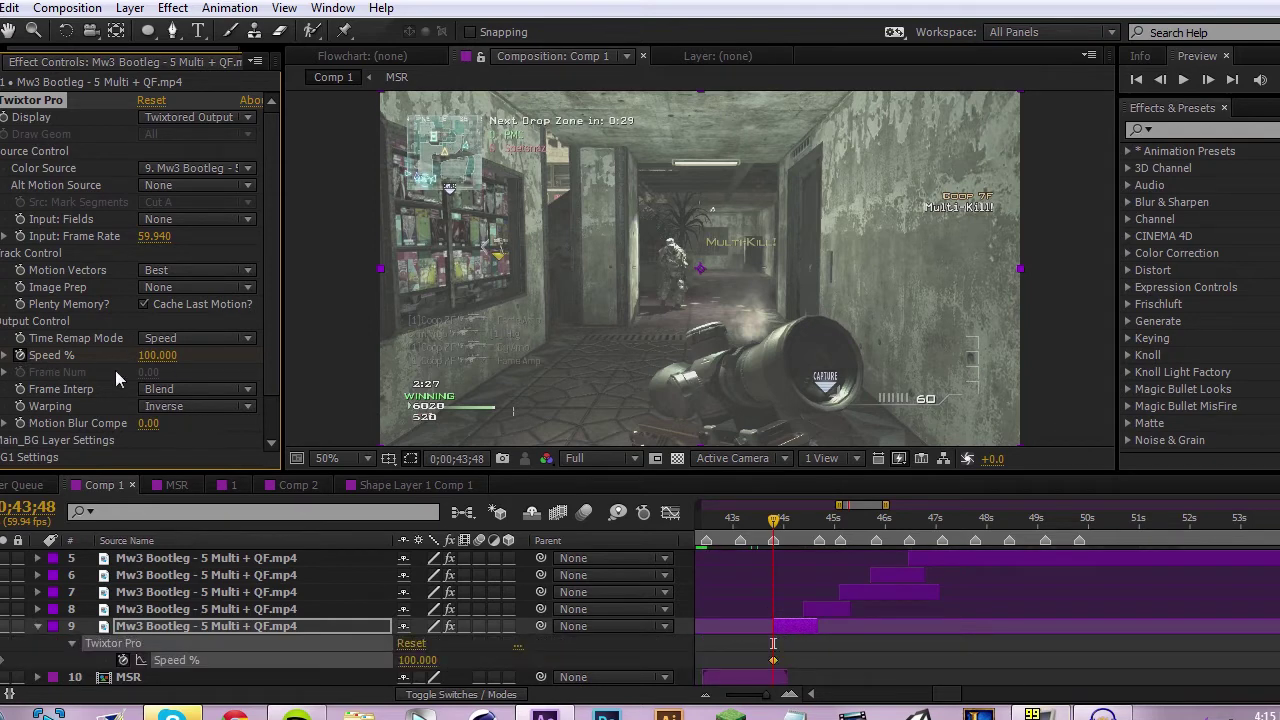
pyautogui.click(1207, 80)
pyautogui.click(1207, 80)
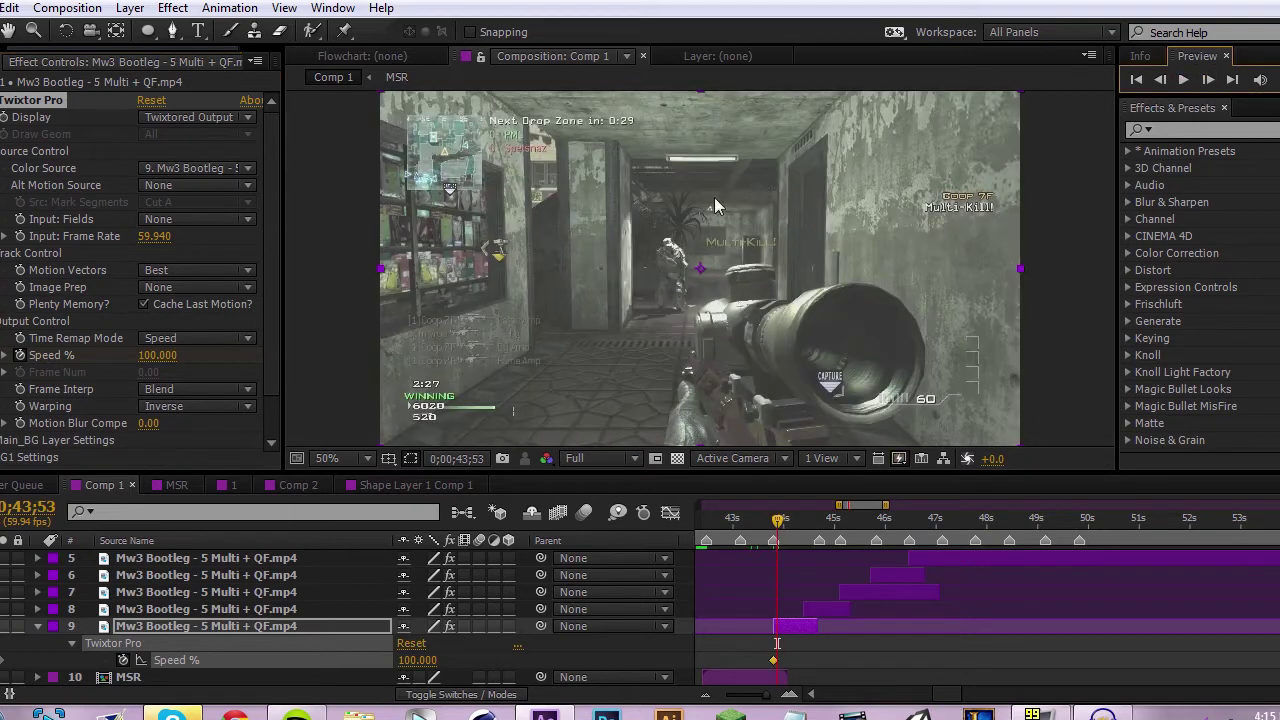
pyautogui.click(166, 371)
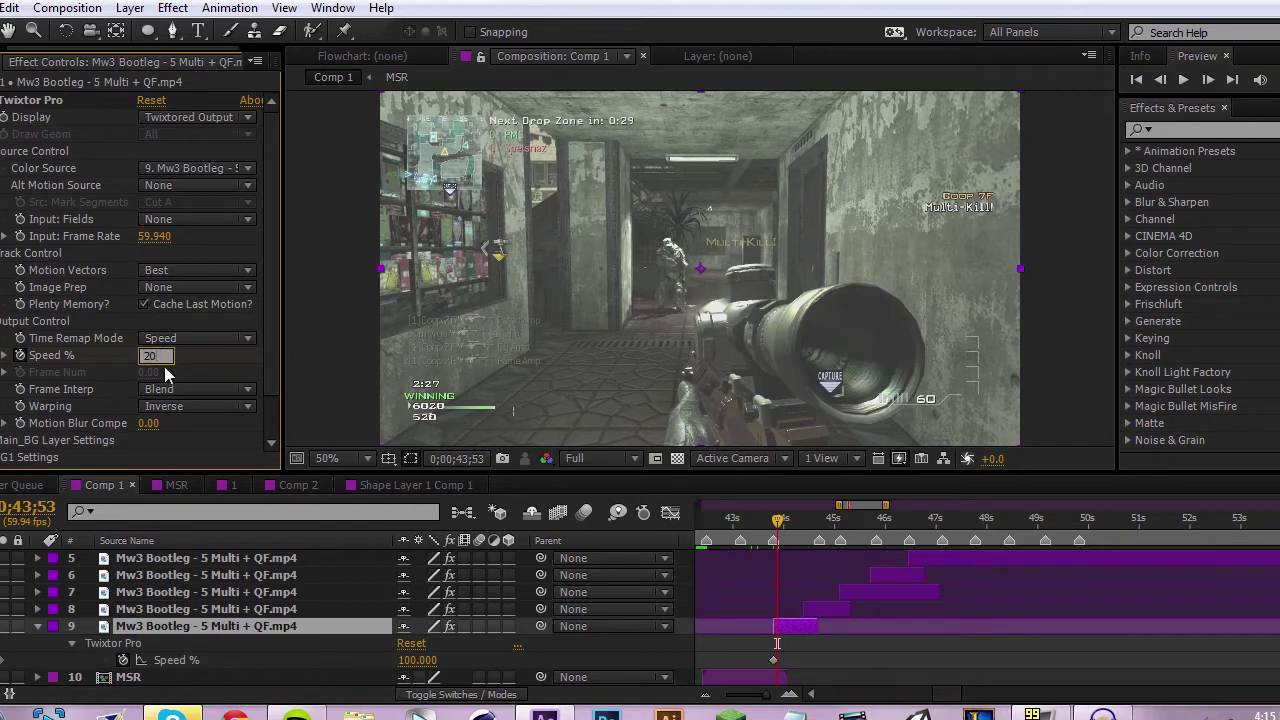
pyautogui.write('20')
pyautogui.press('Return')
# Add a Twixtor Pro speed keyframe of 70% at 0;44;22 on the first Mw3 Bootleg segment.
pyautogui.moveTo(778, 520); pyautogui.dragTo(801, 528)
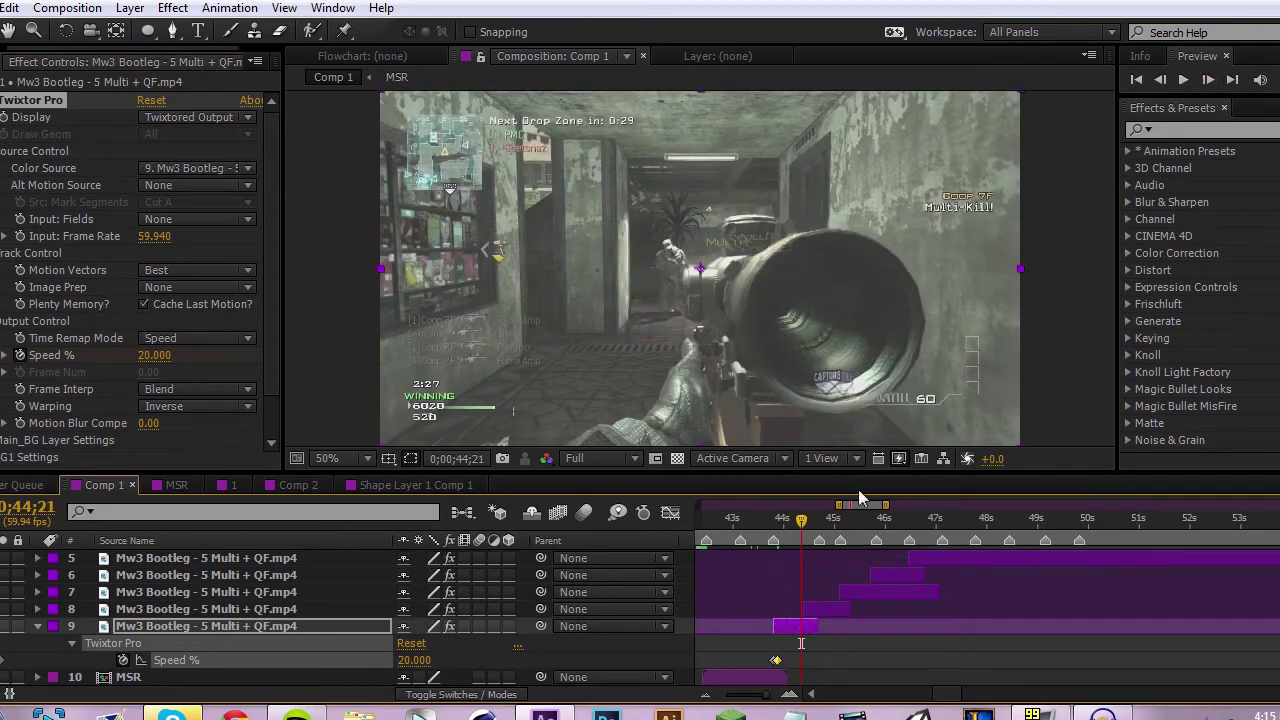
pyautogui.click(833, 612)
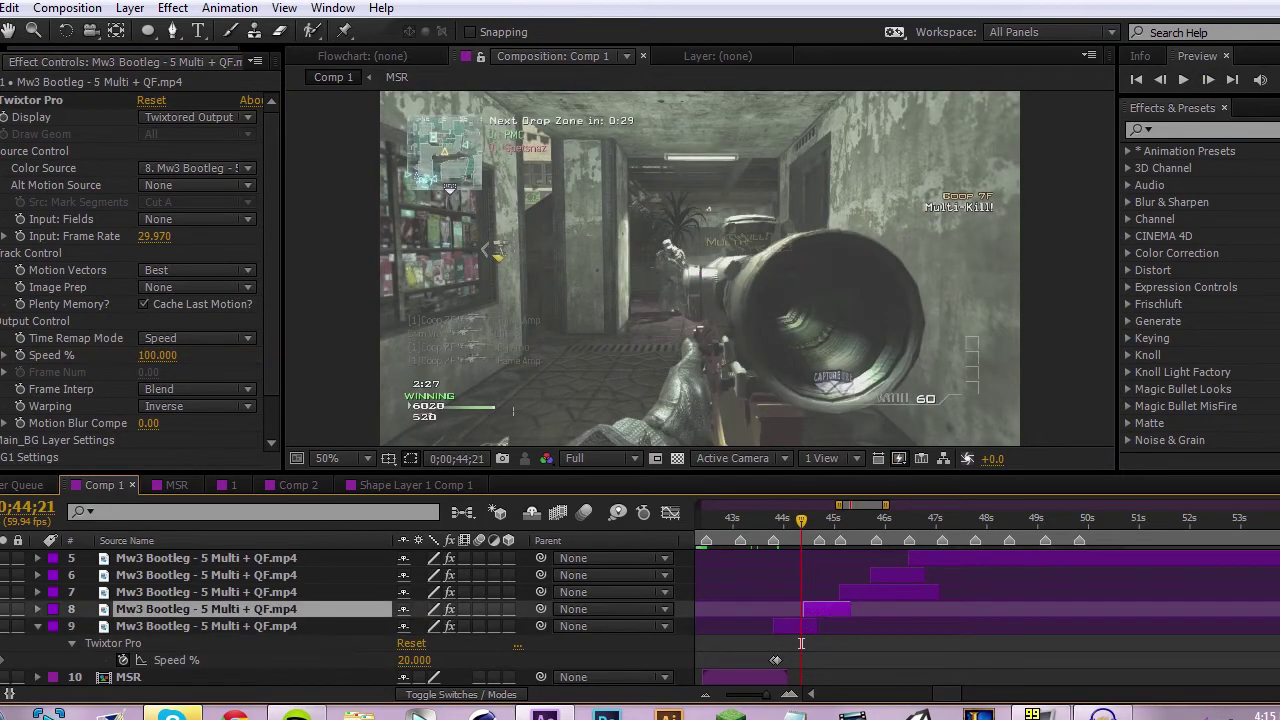
pyautogui.click(1210, 77)
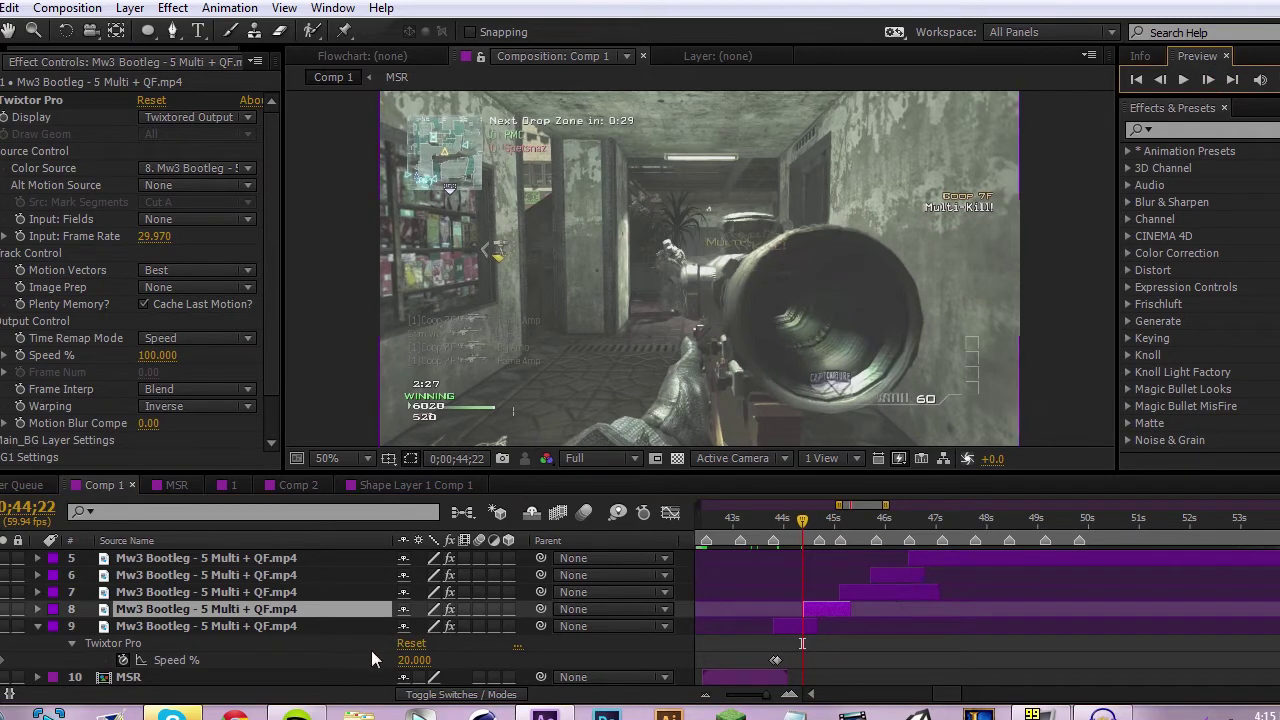
pyautogui.click(346, 660)
pyautogui.moveTo(408, 661); pyautogui.dragTo(448, 661)
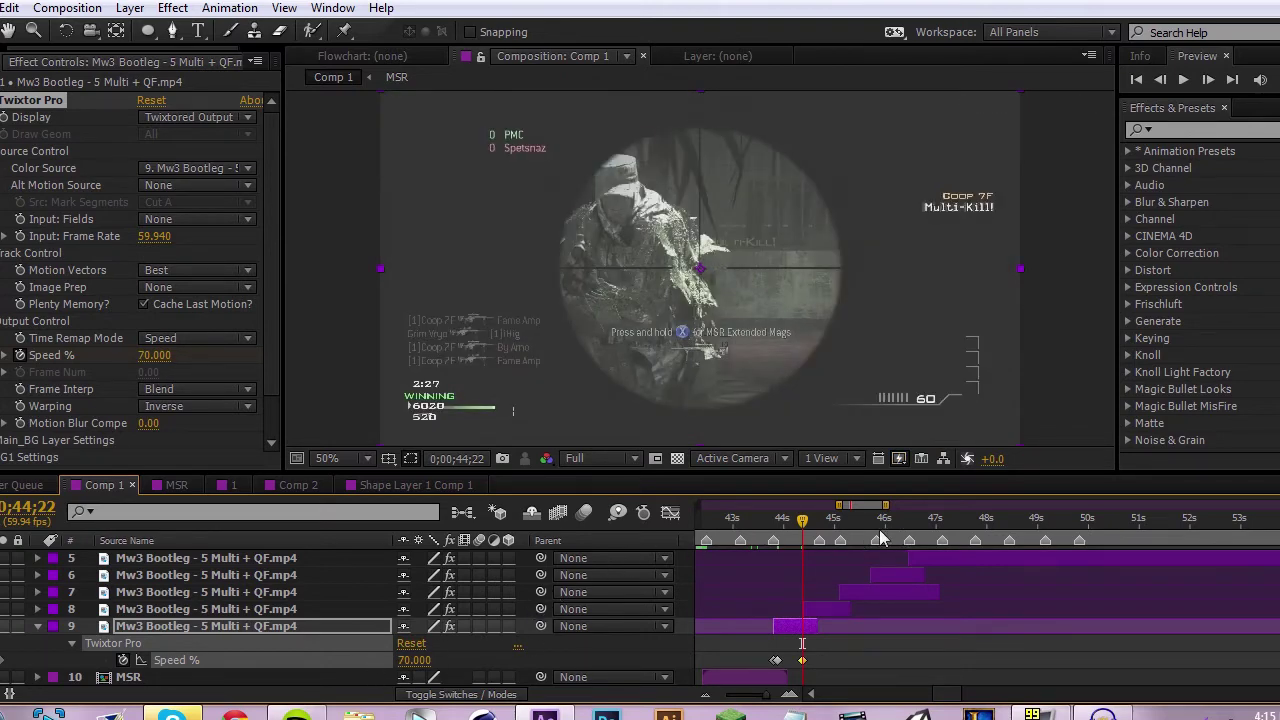
# Preview the retimed first Mw3 Bootleg segment from 0;43;37 and scrub to 0;44;19 to check the slowdown.
pyautogui.moveTo(803, 521); pyautogui.dragTo(764, 643)
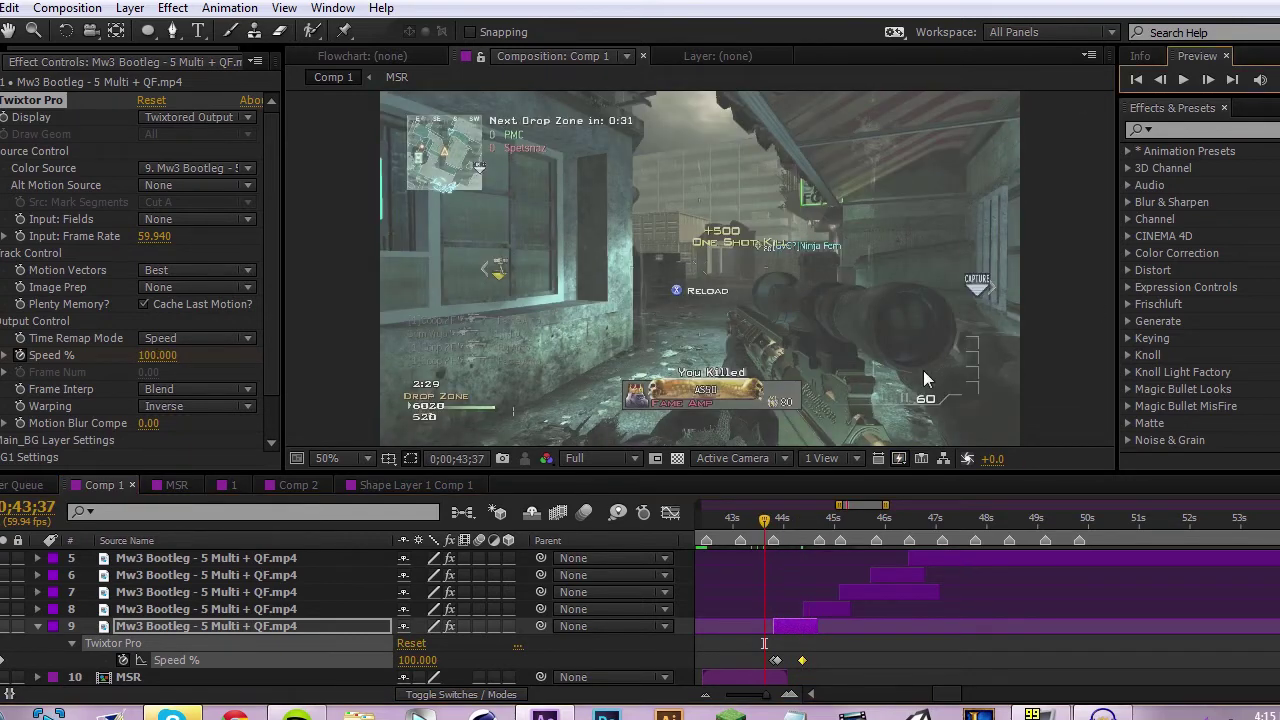
pyautogui.press('space')
pyautogui.moveTo(779, 536); pyautogui.dragTo(798, 536)
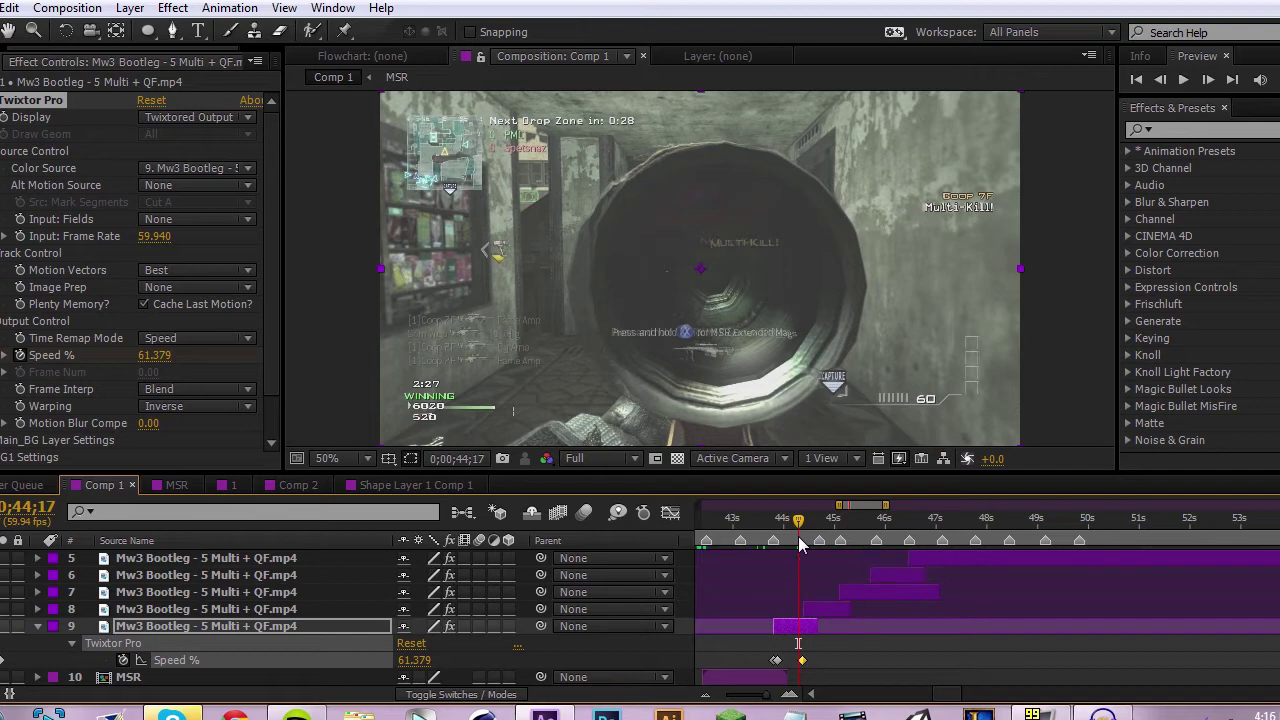
pyautogui.moveTo(796, 540); pyautogui.dragTo(799, 539)
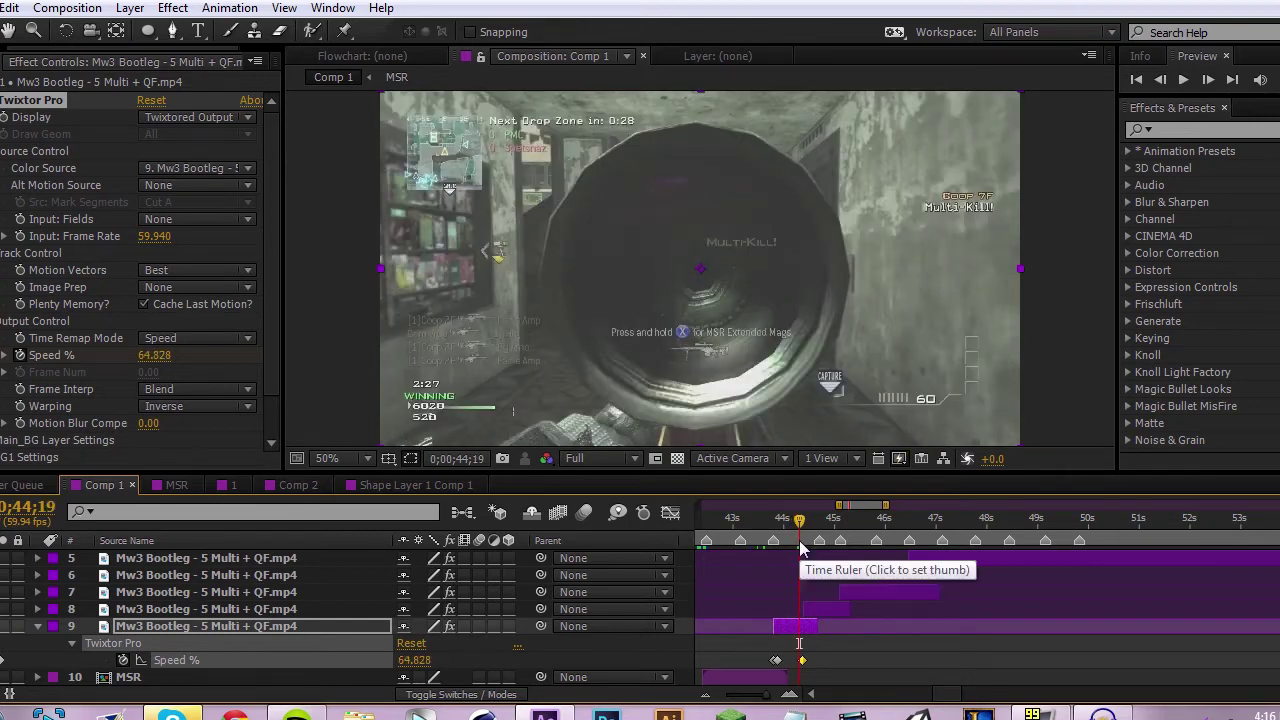
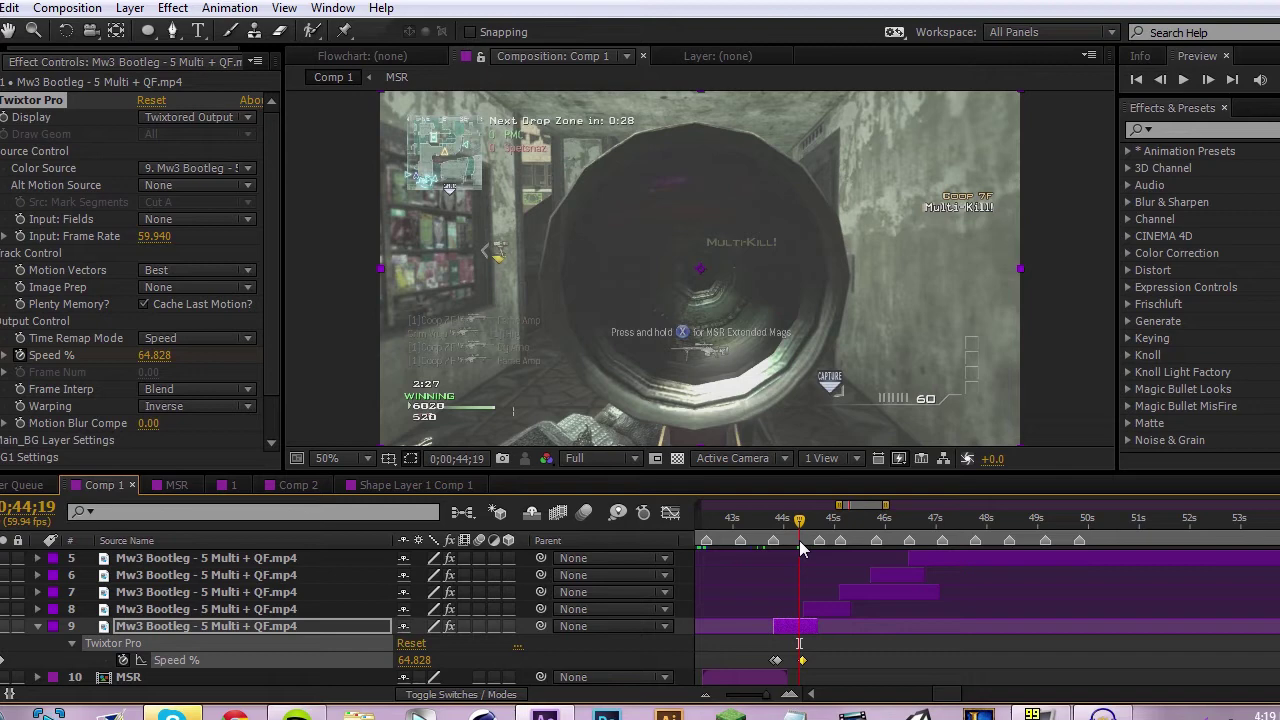
# Set the second Mw3 Bootleg segment's Twixtor Pro input frame rate to 59.94 and start its speed keyframes at 100% at 0;44;28.
pyautogui.click(811, 610)
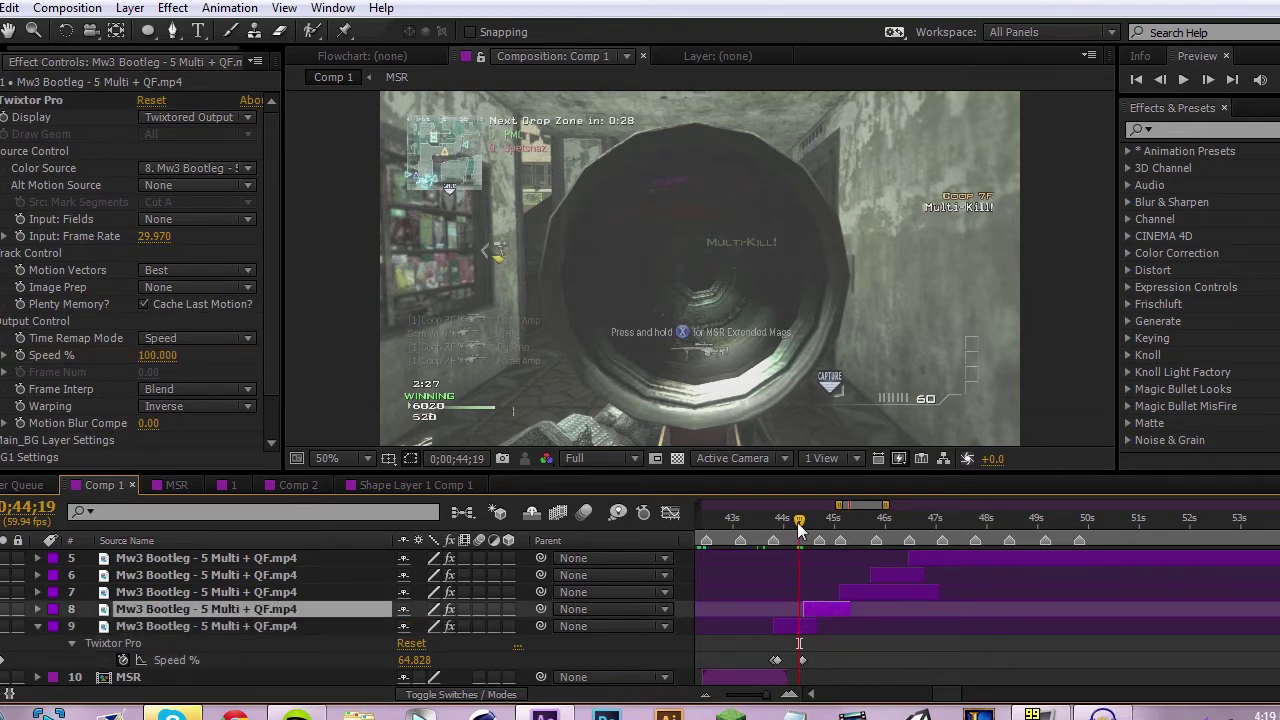
pyautogui.moveTo(797, 522); pyautogui.dragTo(808, 530)
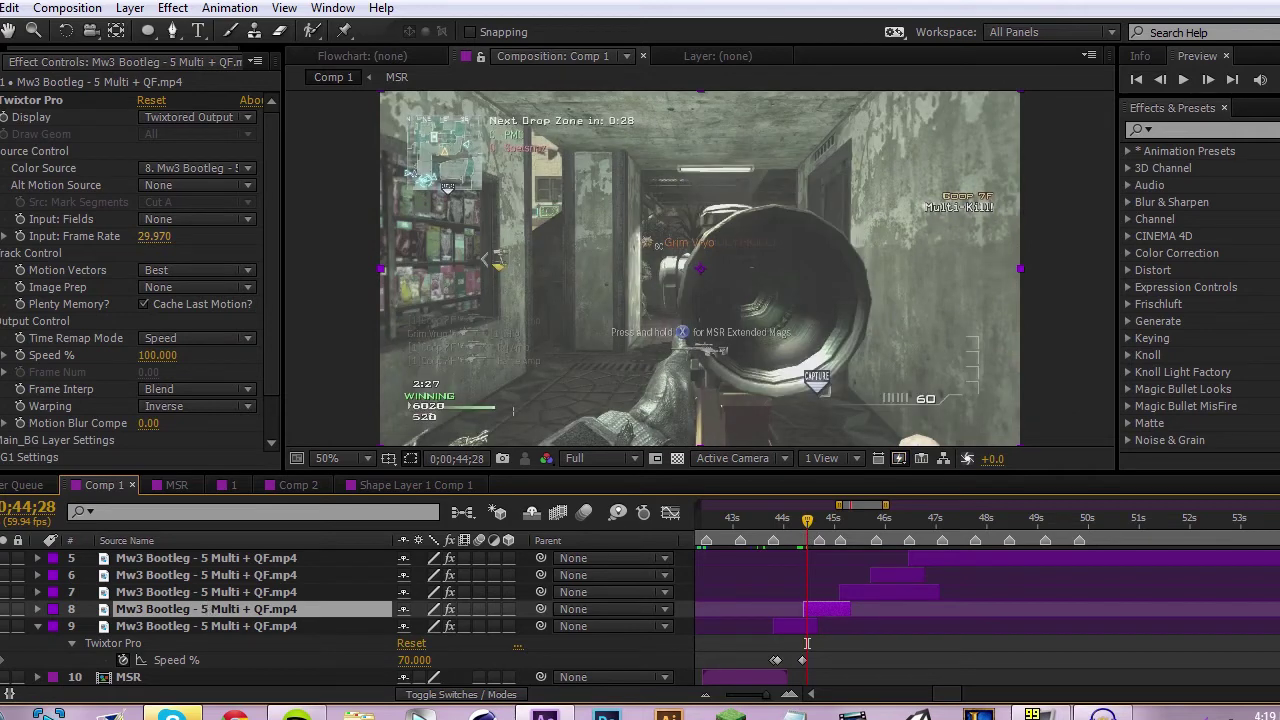
pyautogui.click(152, 237)
pyautogui.write('59.94')
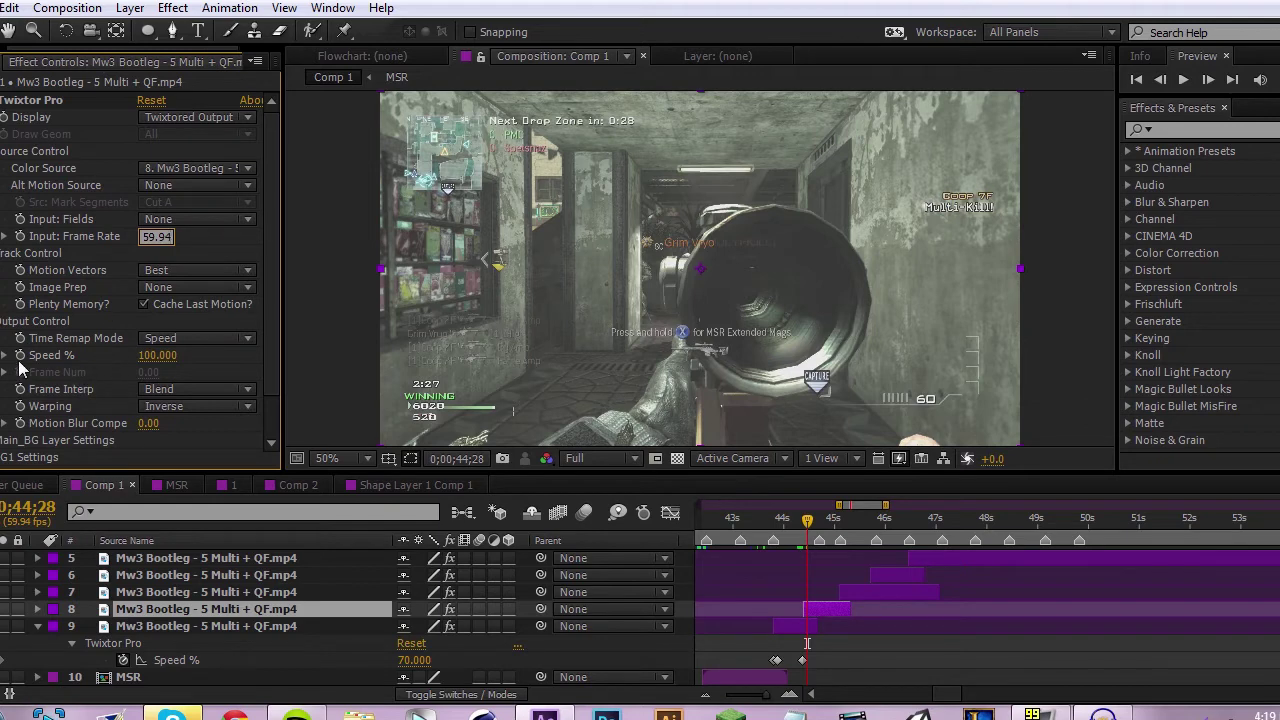
pyautogui.press('Return')
# Add a 20% Twixtor Pro speed keyframe at 0;44;34 on the second Mw3 Bootleg segment and reveal its keyframes in the timeline.
pyautogui.click(1208, 79)
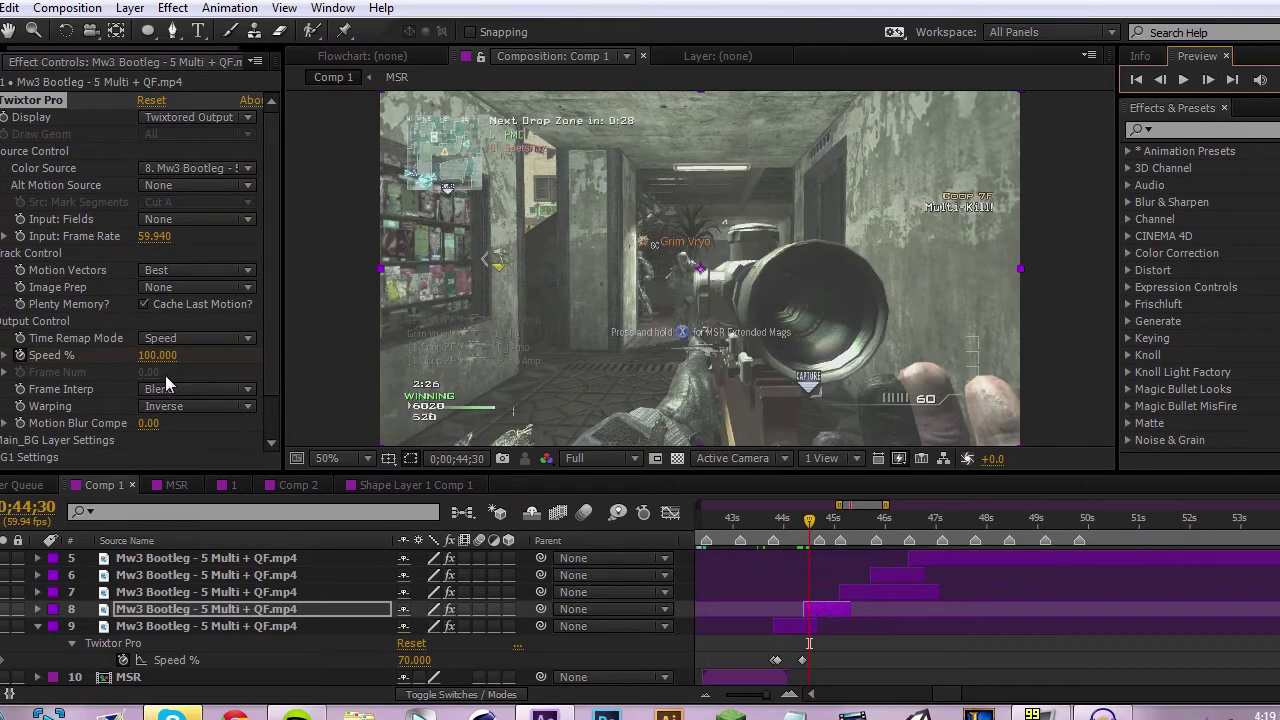
pyautogui.click(1208, 79)
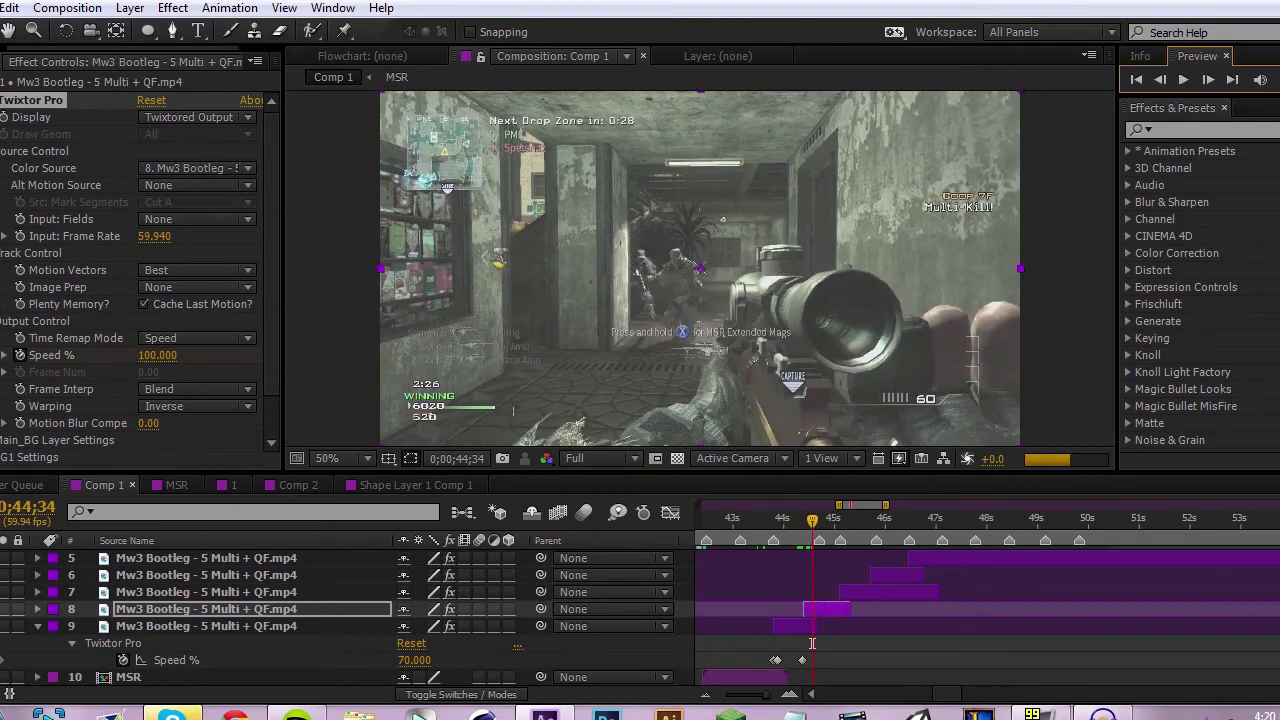
pyautogui.click(157, 355)
pyautogui.write('2')
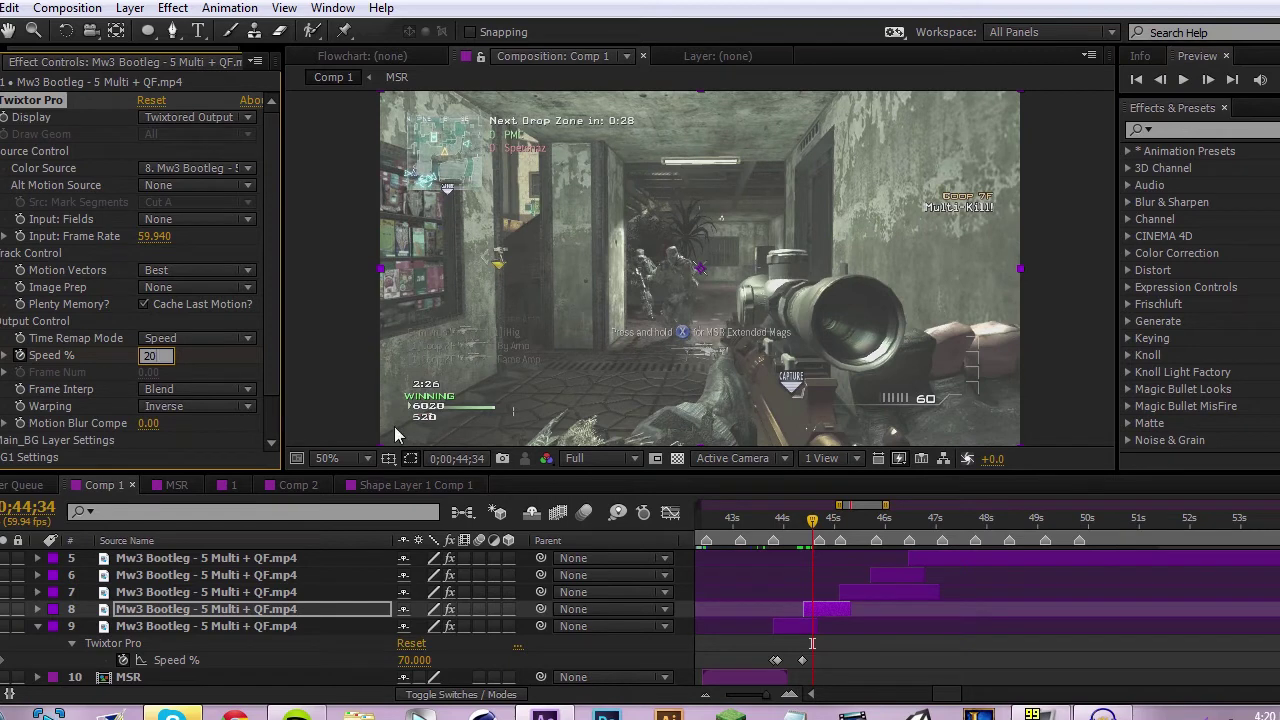
pyautogui.write('0')
pyautogui.click(708, 573)
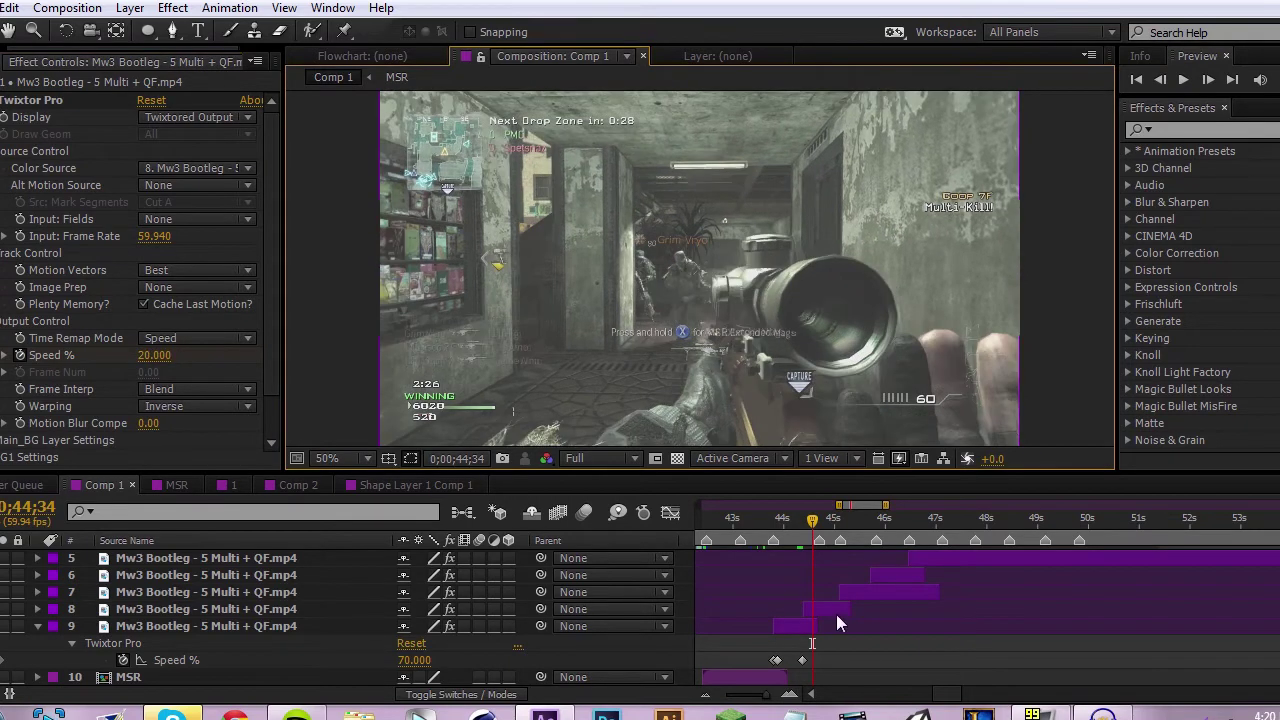
pyautogui.click(836, 613)
pyautogui.press('u')
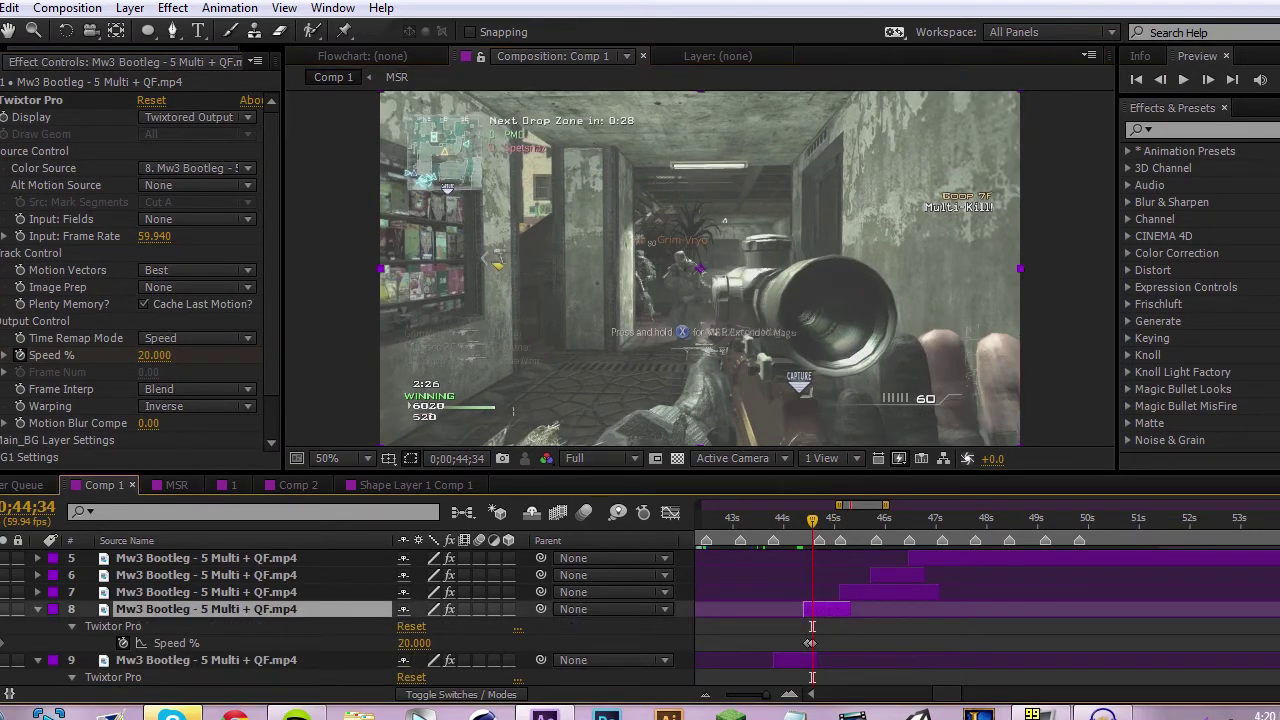
# Add a 260% Twixtor Pro speed keyframe at 0;45;05 on the second Mw3 Bootleg segment.
pyautogui.click(792, 535)
pyautogui.scroll(-2, 793, 535)
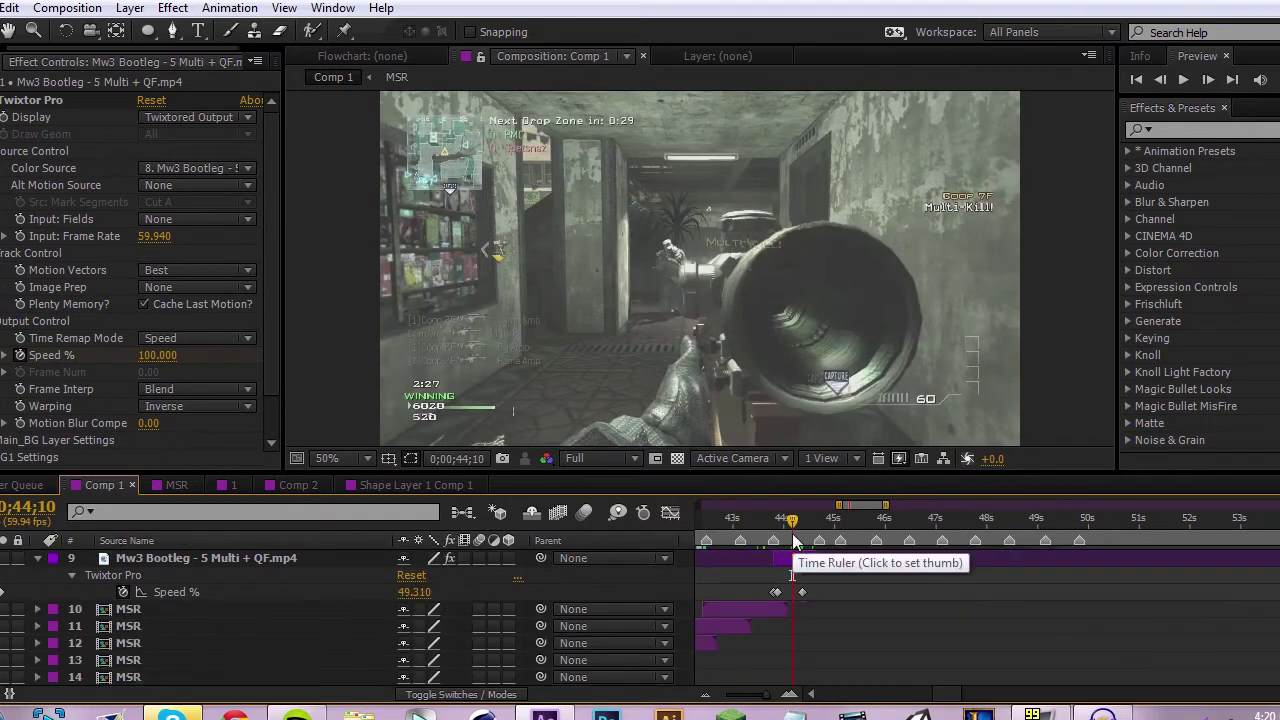
pyautogui.scroll(1, 795, 541)
pyautogui.moveTo(795, 541); pyautogui.dragTo(832, 556)
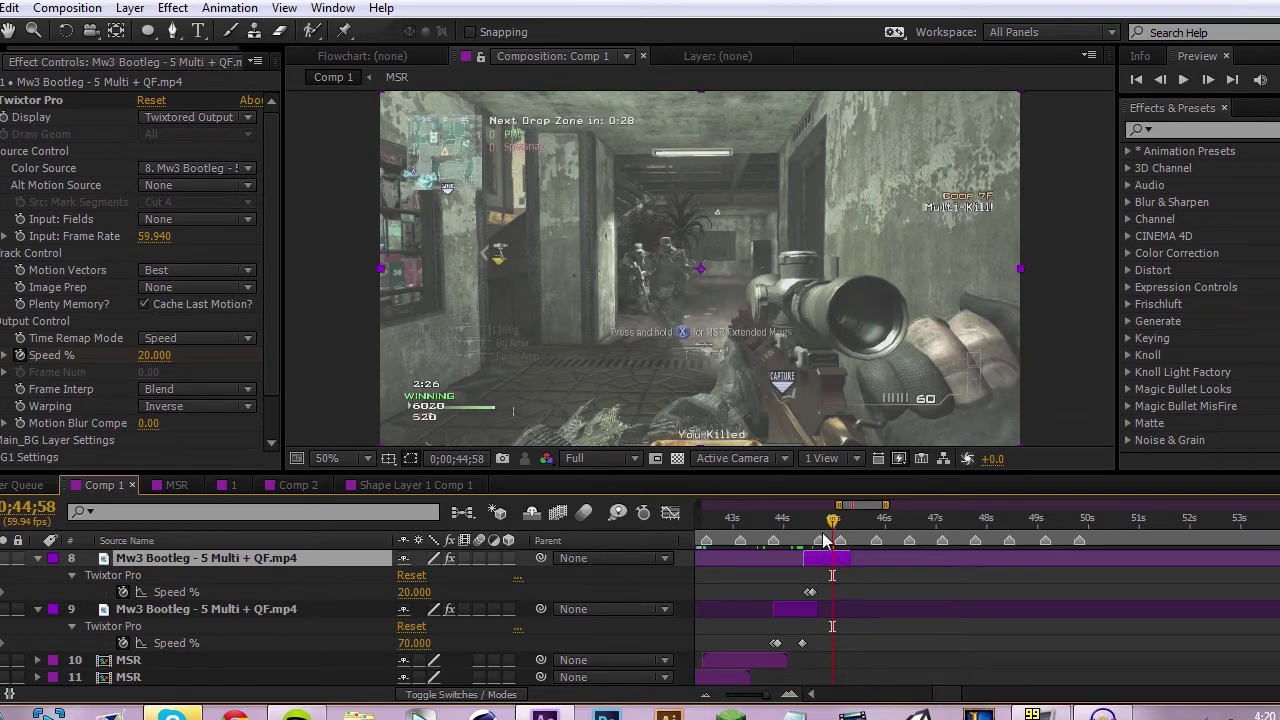
pyautogui.scroll(1, 825, 542)
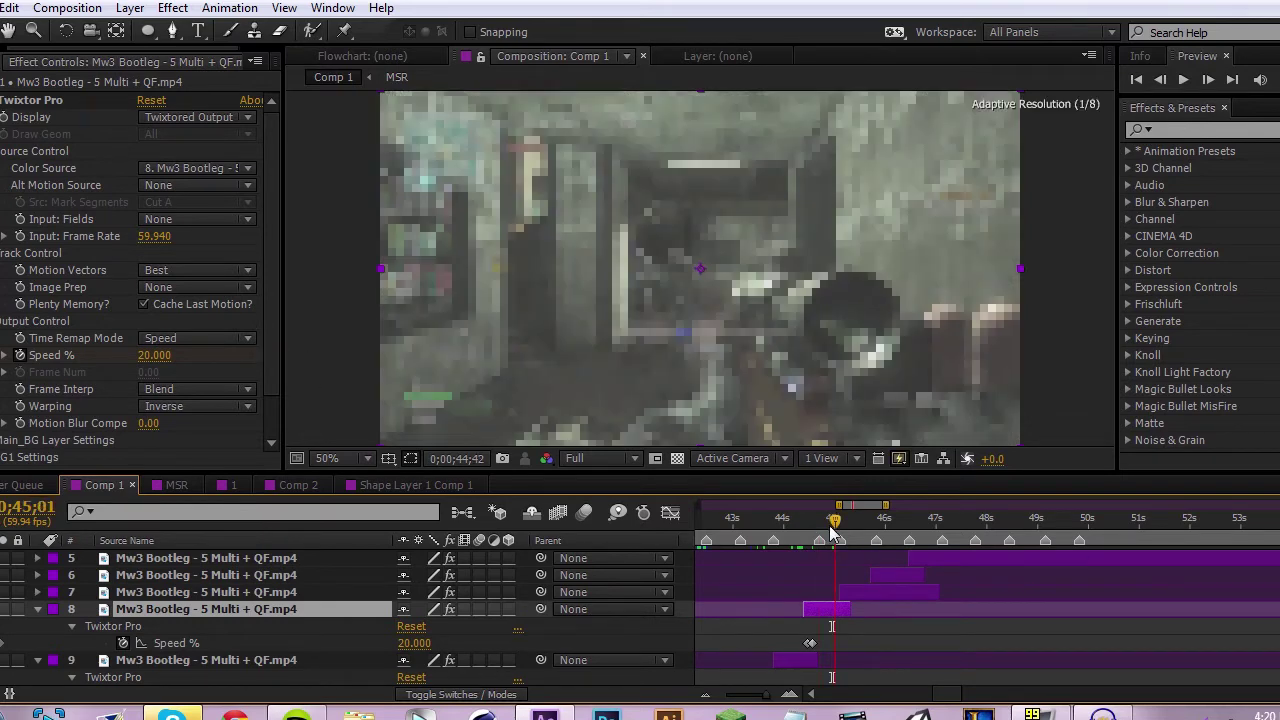
pyautogui.moveTo(833, 518); pyautogui.dragTo(840, 518)
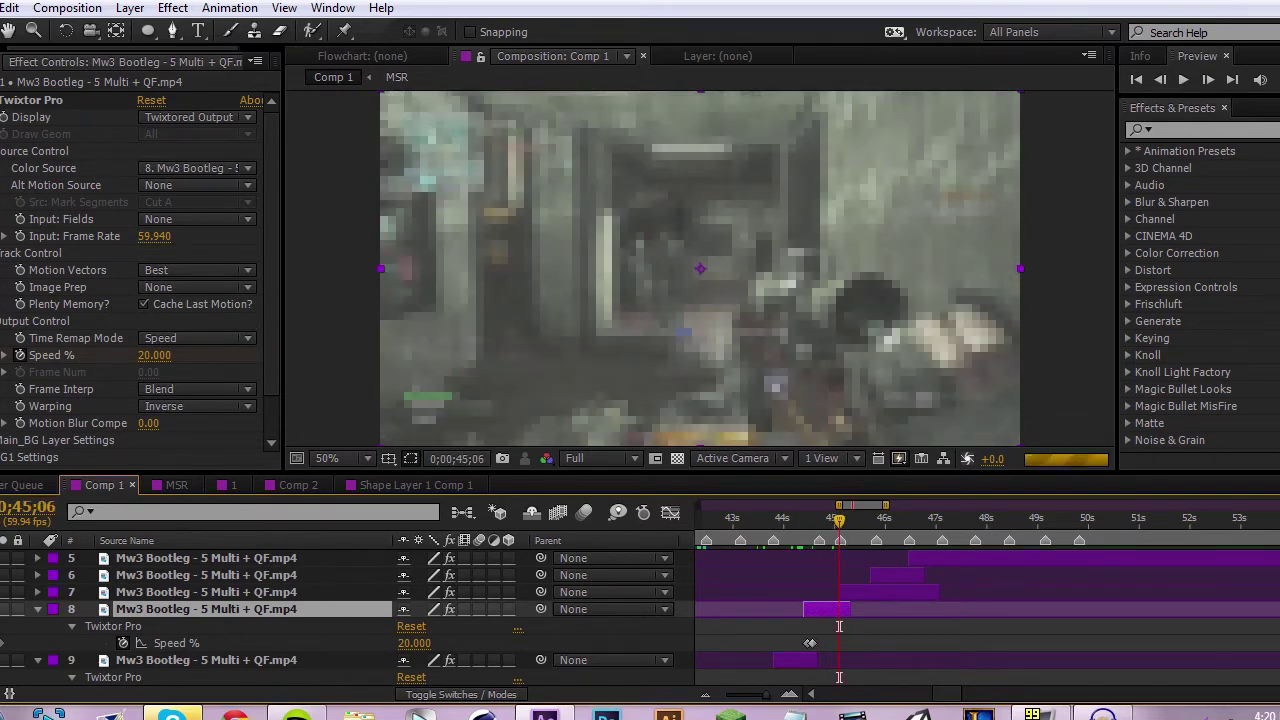
pyautogui.click(1161, 83)
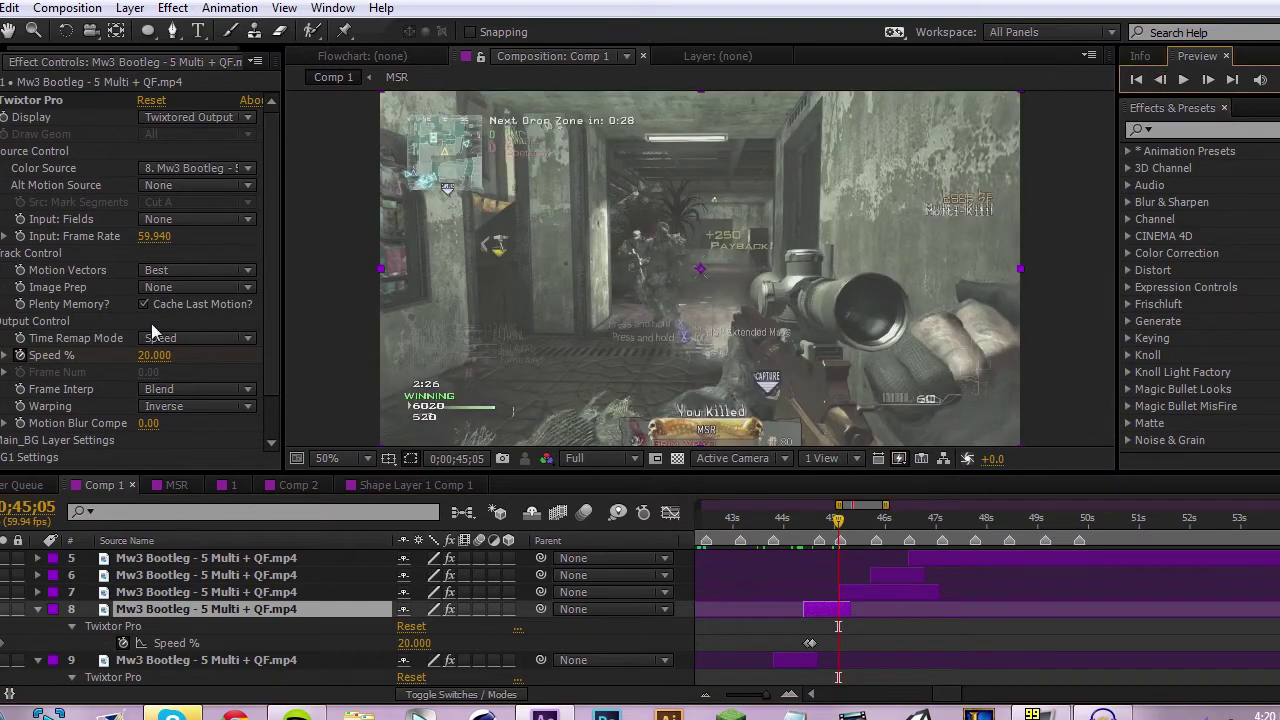
pyautogui.moveTo(153, 355); pyautogui.dragTo(187, 363)
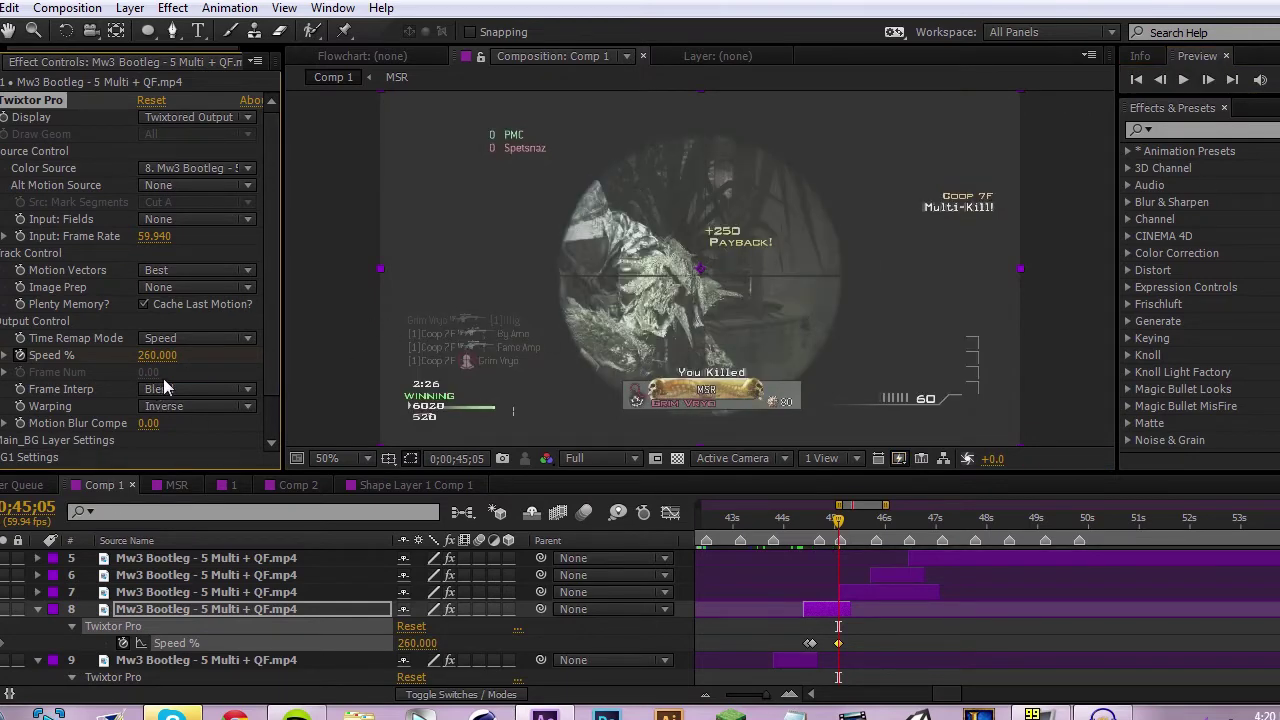
# Set the third Mw3 Bootleg segment's Twixtor Pro input frame rate to 59.94 and start its speed keyframes at 100% at 0;45;07.
pyautogui.click(1207, 82)
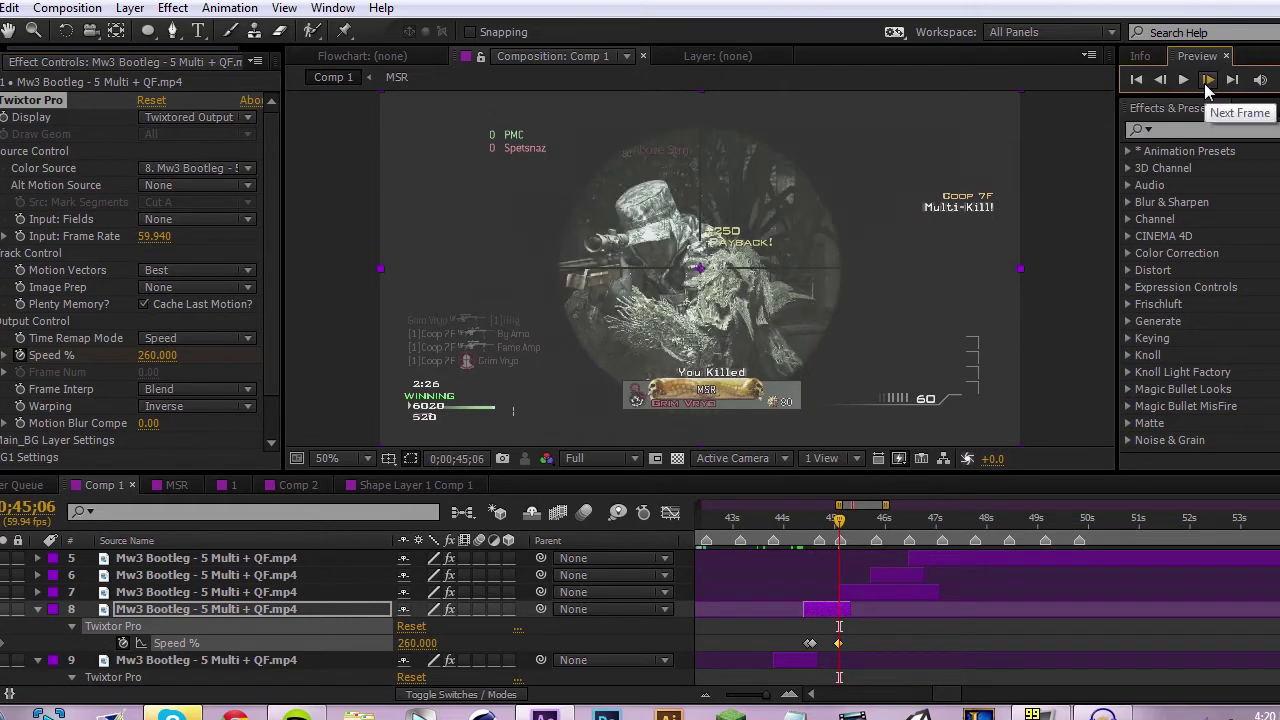
pyautogui.click(1207, 80)
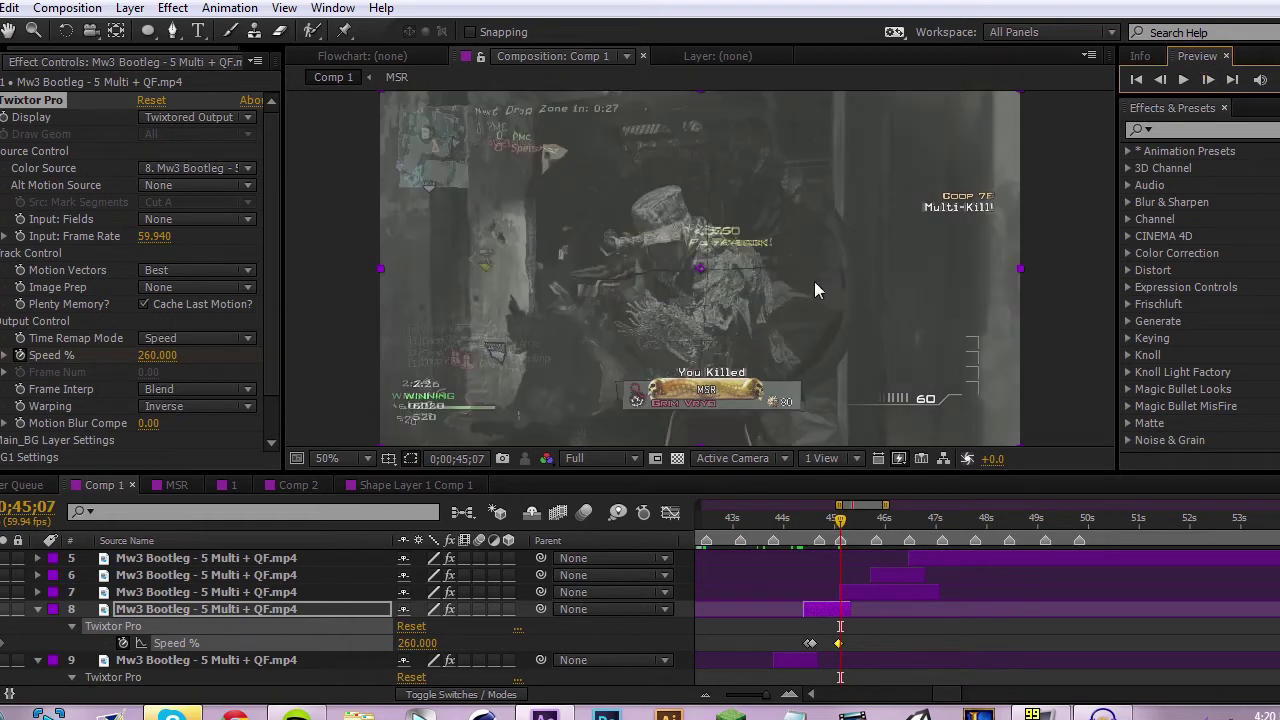
pyautogui.click(849, 593)
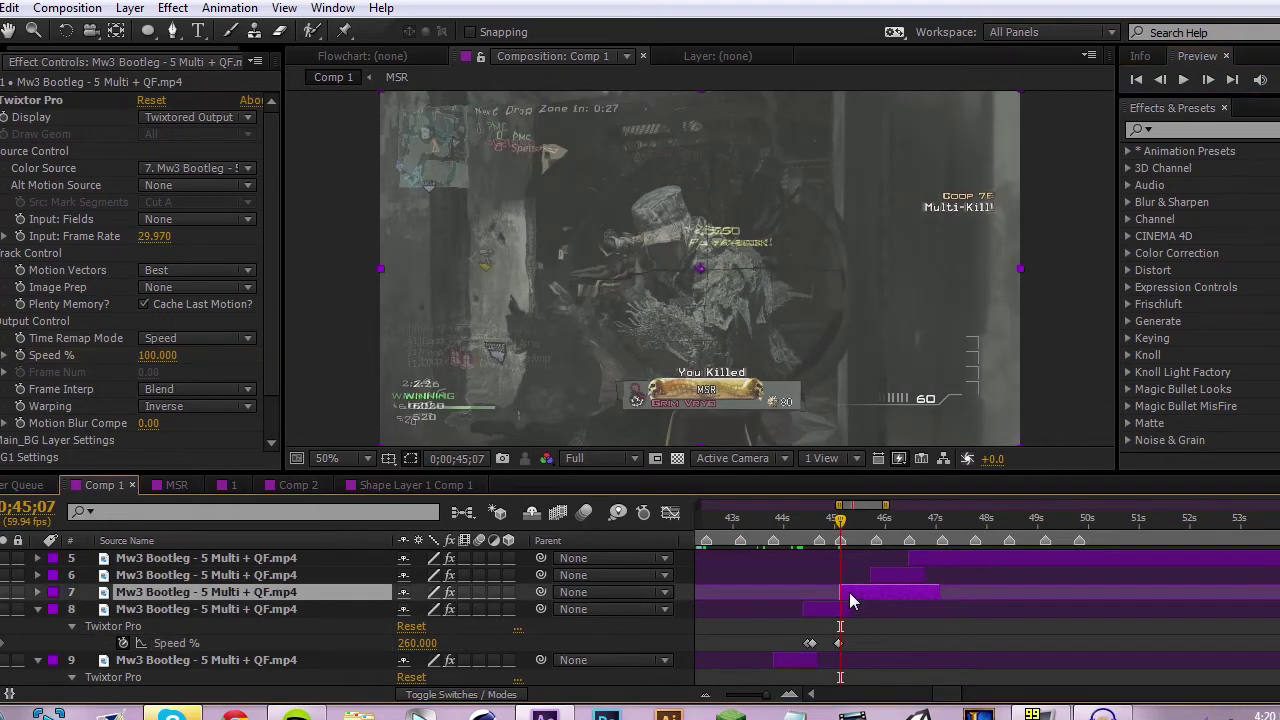
pyautogui.click(152, 236)
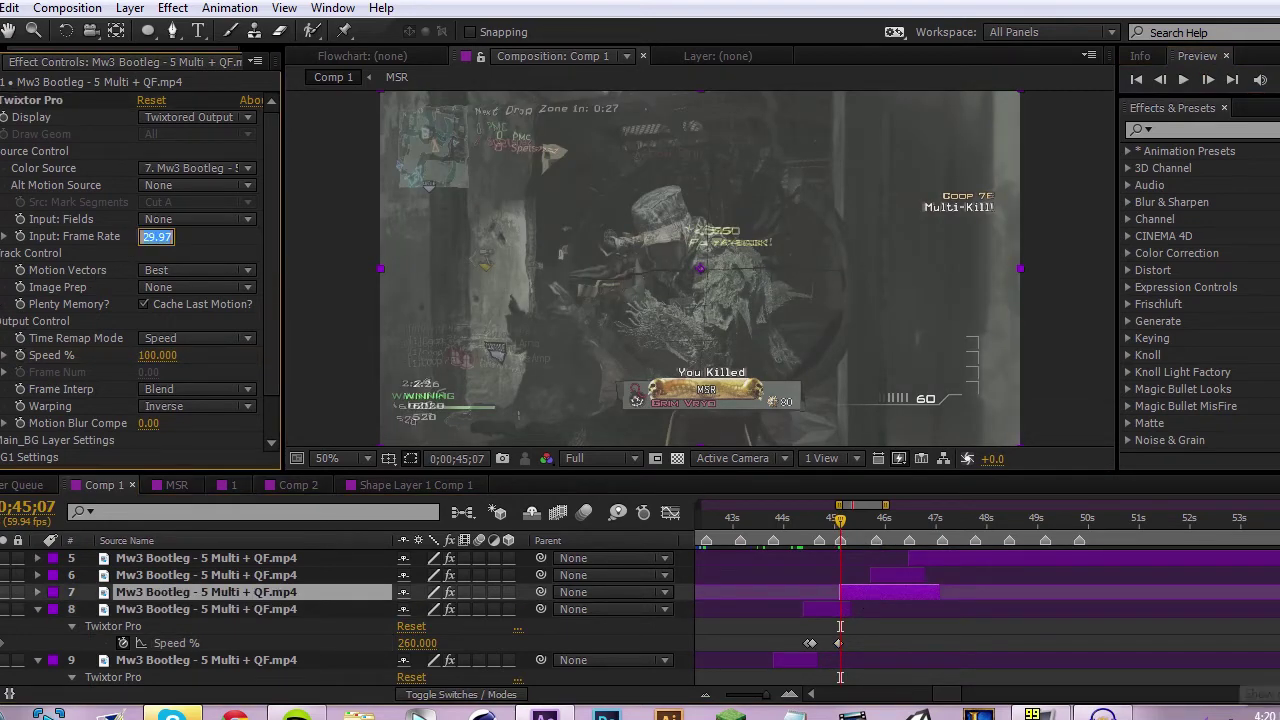
pyautogui.write('3.941')
pyautogui.press('BackSpace')
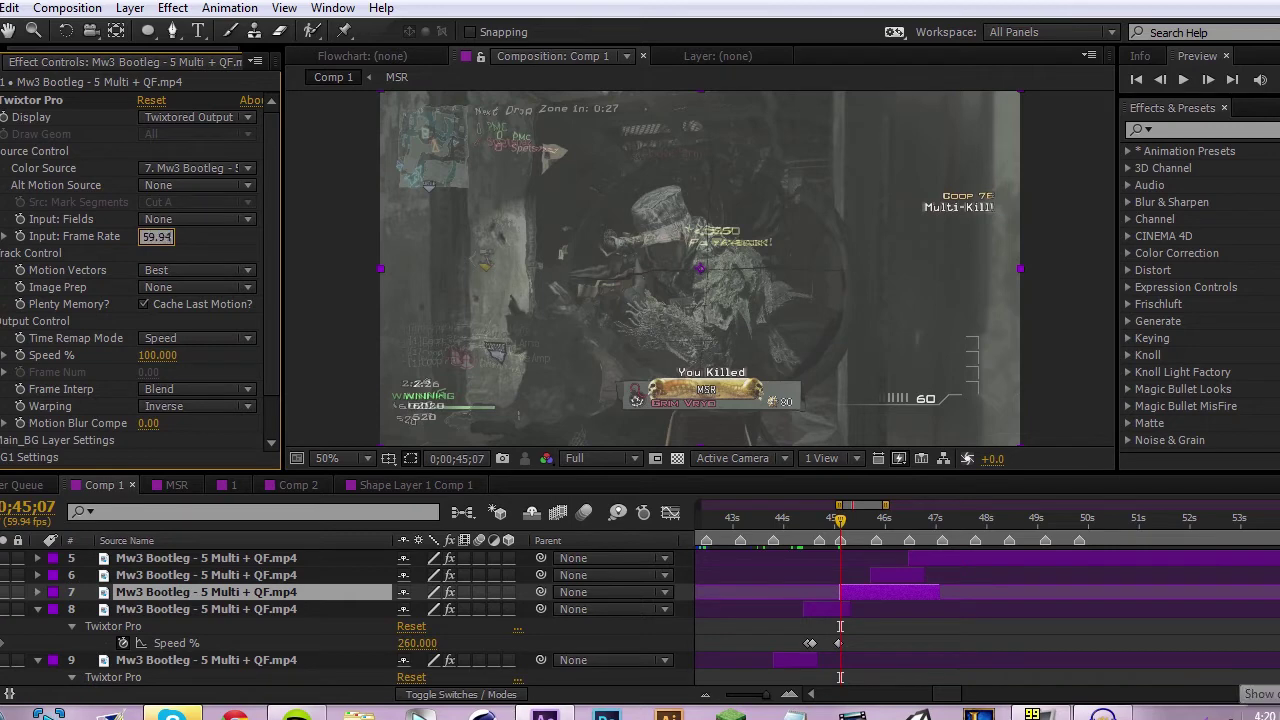
pyautogui.press('Return')
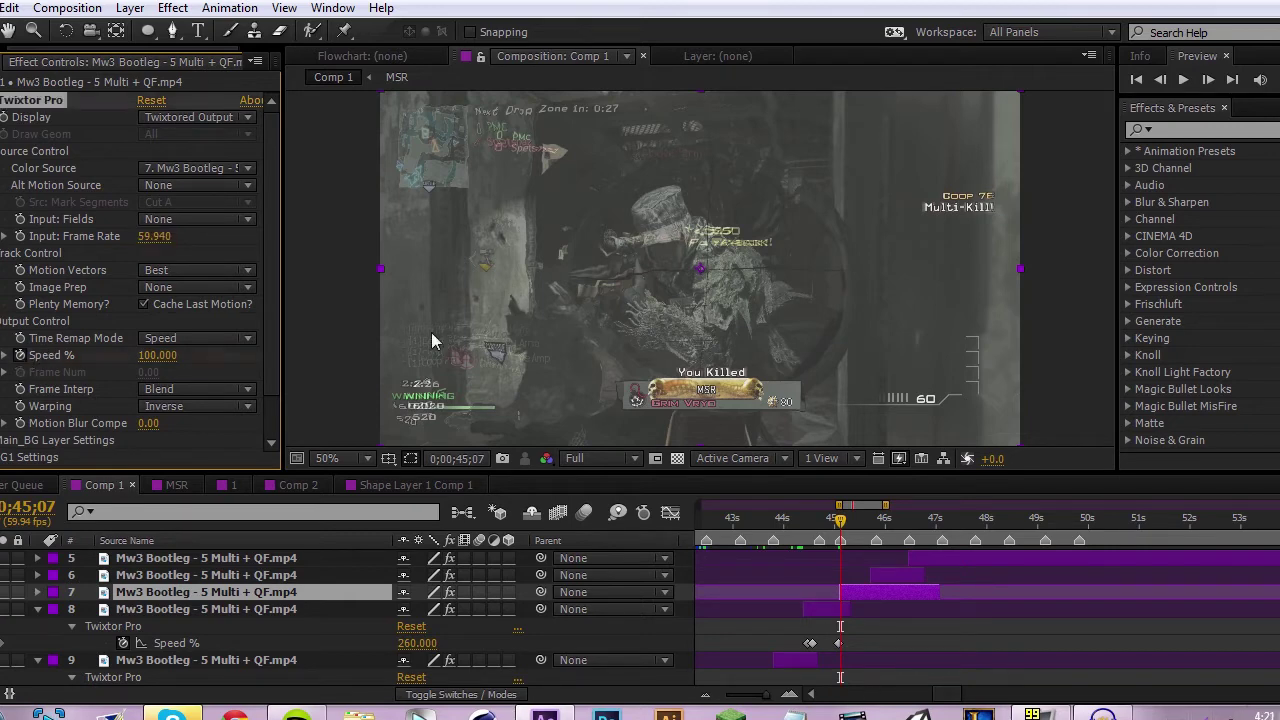
# Add Twixtor Pro speed keyframes of 20% at 0;45;18 and 390% at 0;45;40 on the third Mw3 Bootleg segment.
pyautogui.click(846, 520)
pyautogui.moveTo(846, 522); pyautogui.dragTo(852, 528)
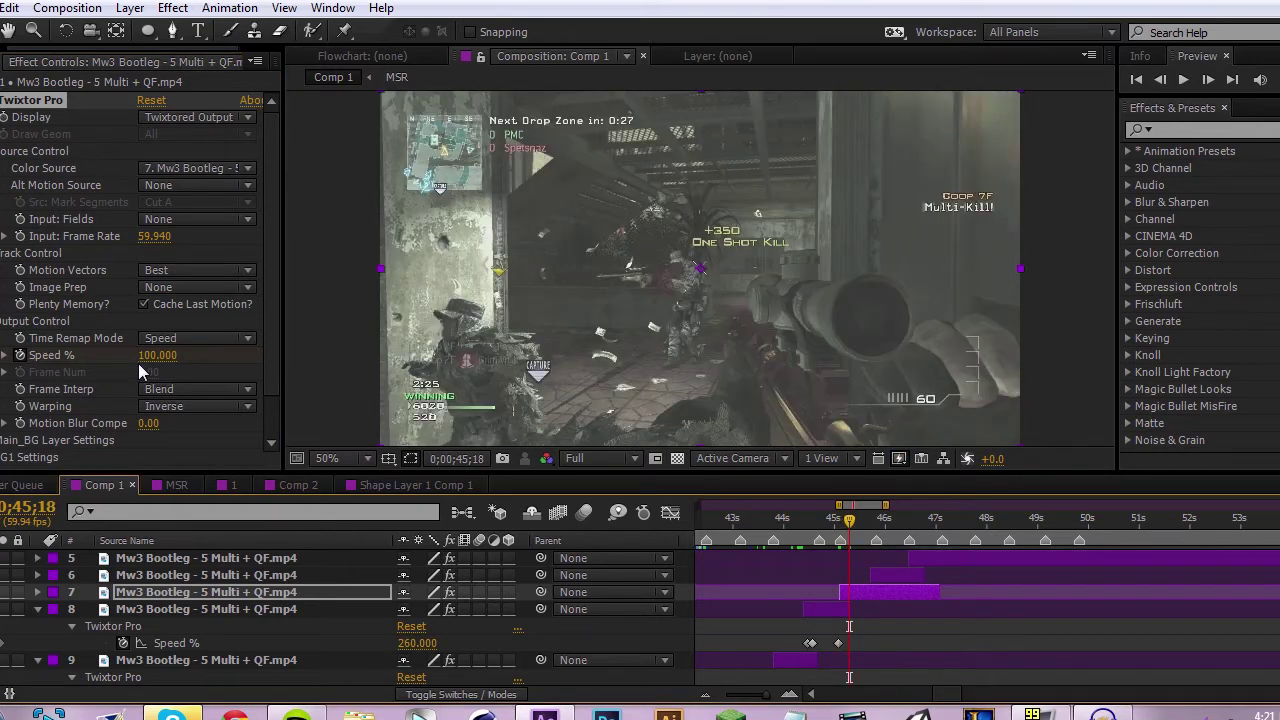
pyautogui.click(141, 360)
pyautogui.write('3.')
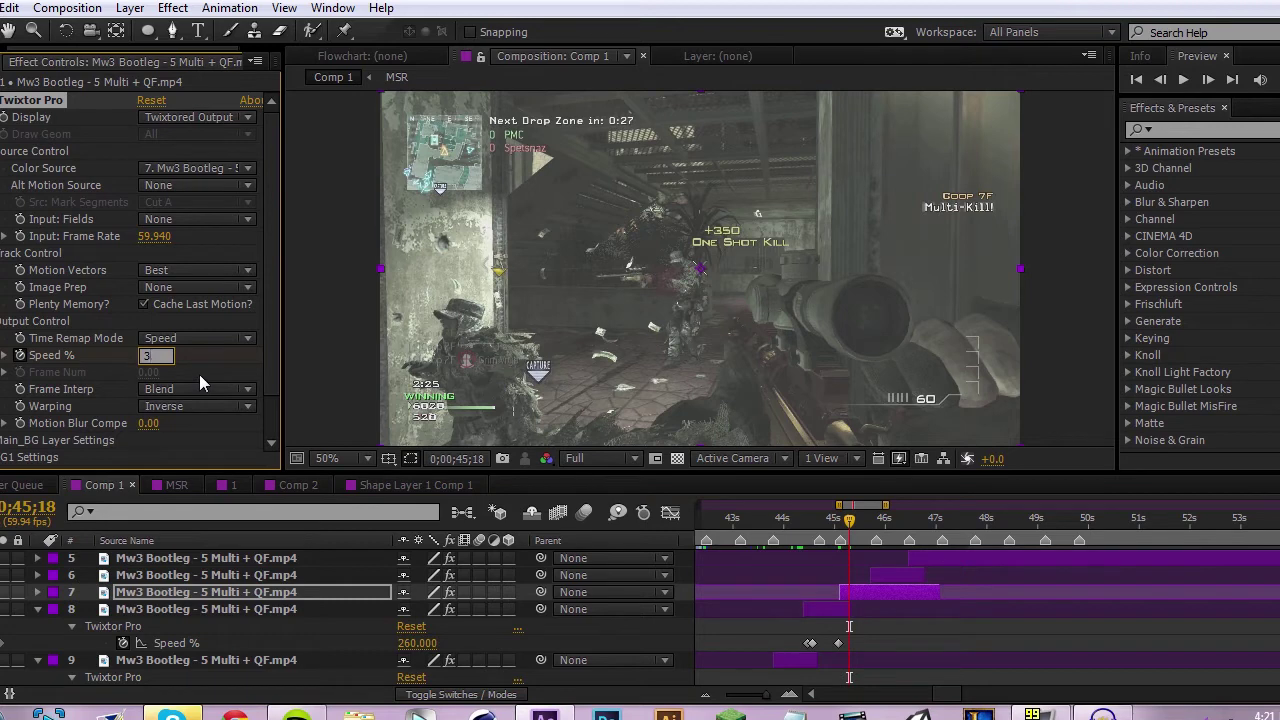
pyautogui.press('BackSpace')
pyautogui.press('BackSpace')
pyautogui.write('20')
pyautogui.press('Return')
pyautogui.moveTo(849, 520); pyautogui.dragTo(867, 524)
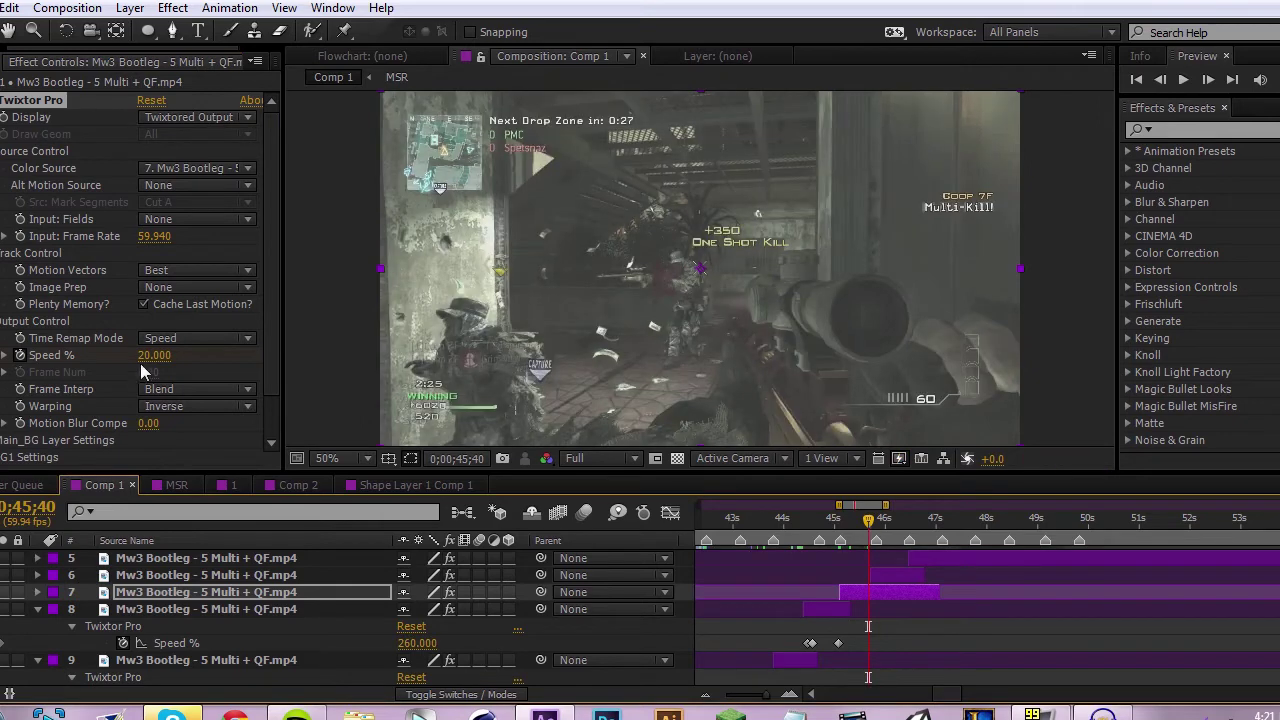
pyautogui.moveTo(157, 355); pyautogui.dragTo(196, 355)
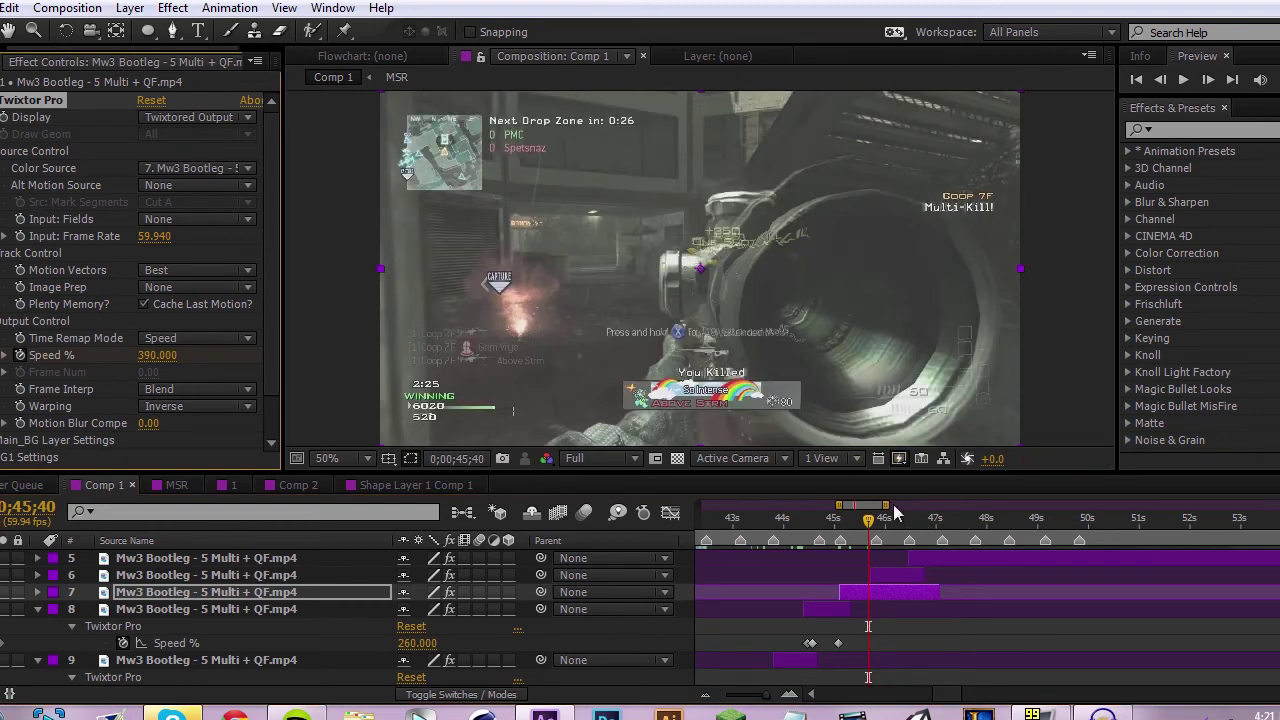
# Start the fourth Mw3 Bootleg segment's Twixtor Pro speed keyframes at 100% at 0;45;47 and set its input frame rate to 59.94.
pyautogui.moveTo(874, 520); pyautogui.dragTo(875, 550)
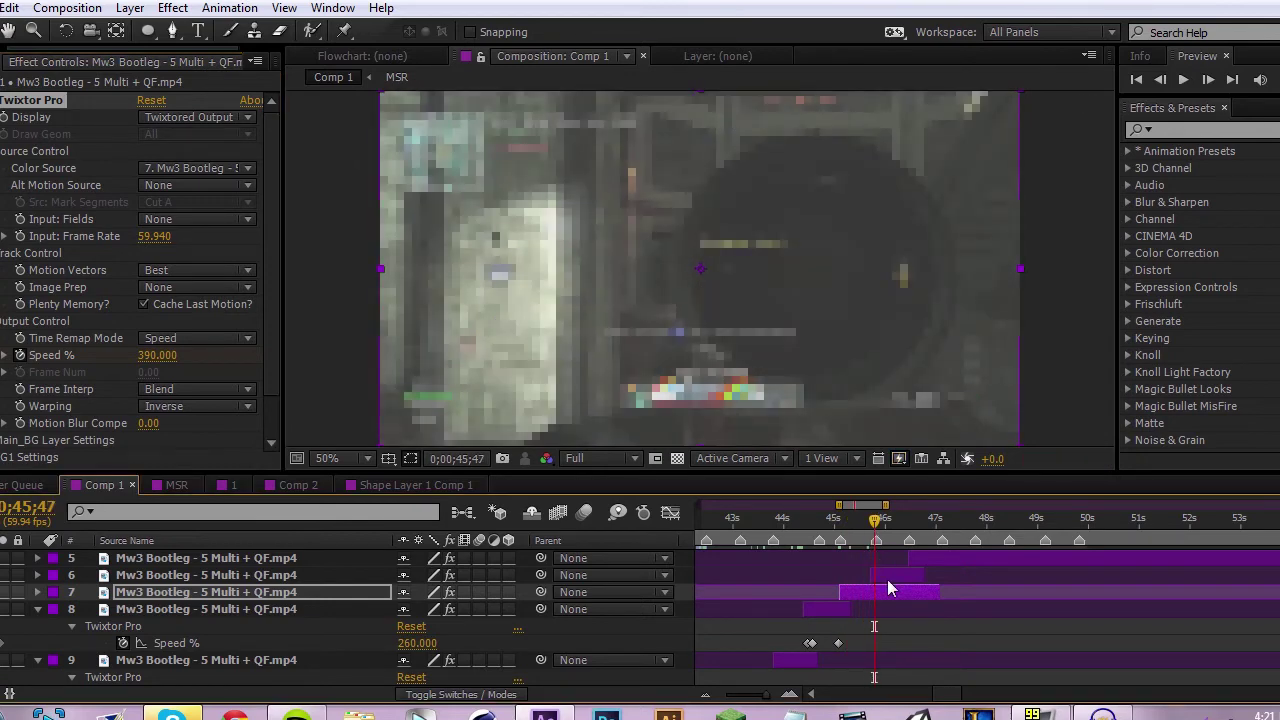
pyautogui.click(879, 574)
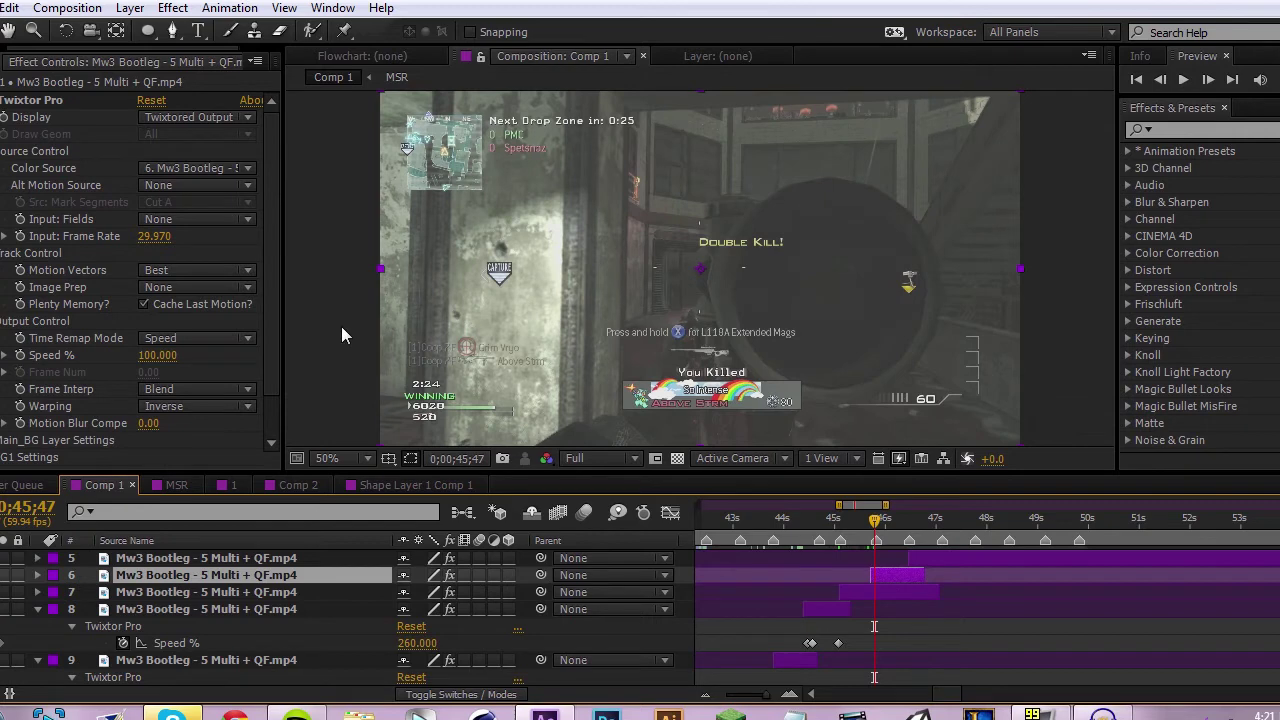
pyautogui.click(20, 355)
pyautogui.click(886, 540)
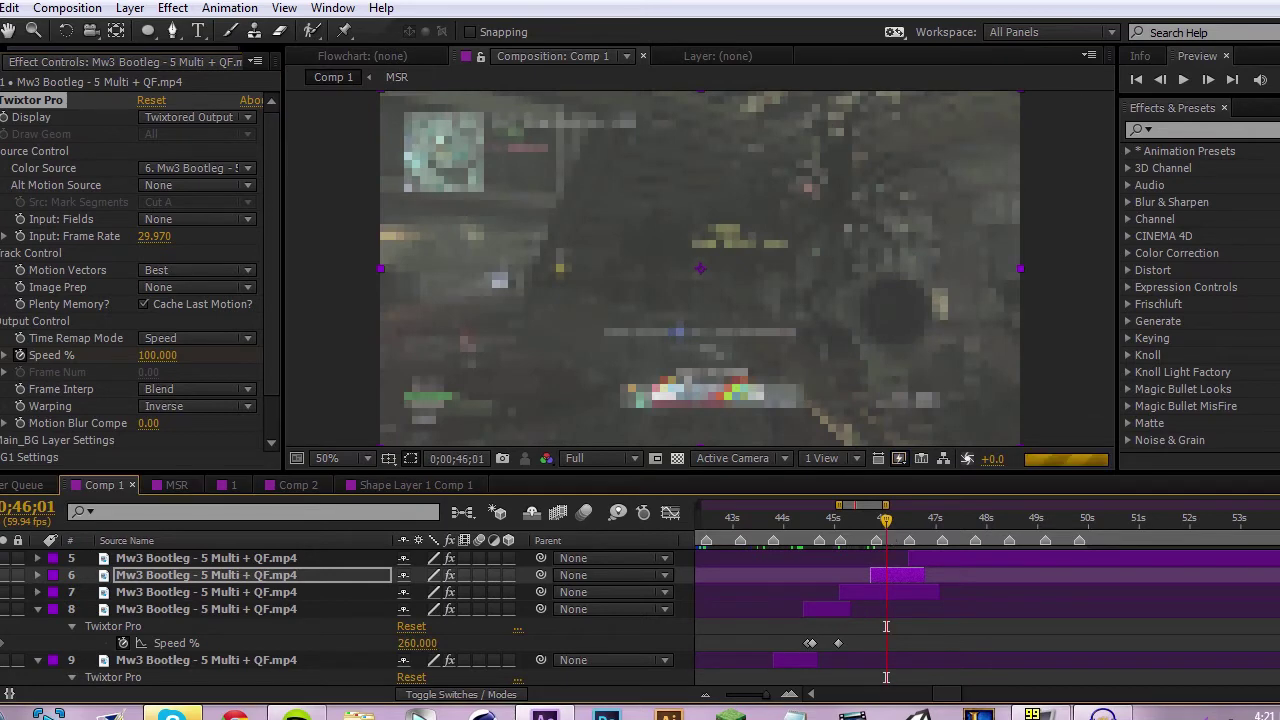
pyautogui.press('pageup')
pyautogui.press('pageup')
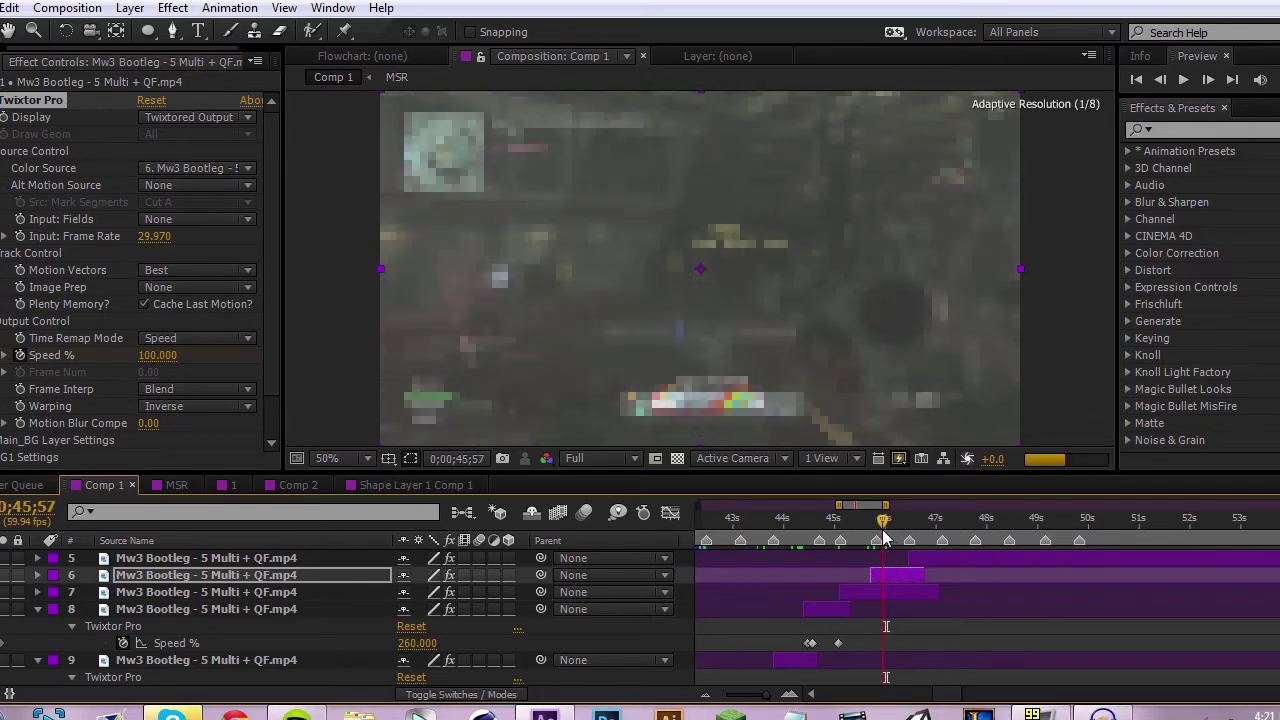
pyautogui.press('pagedown')
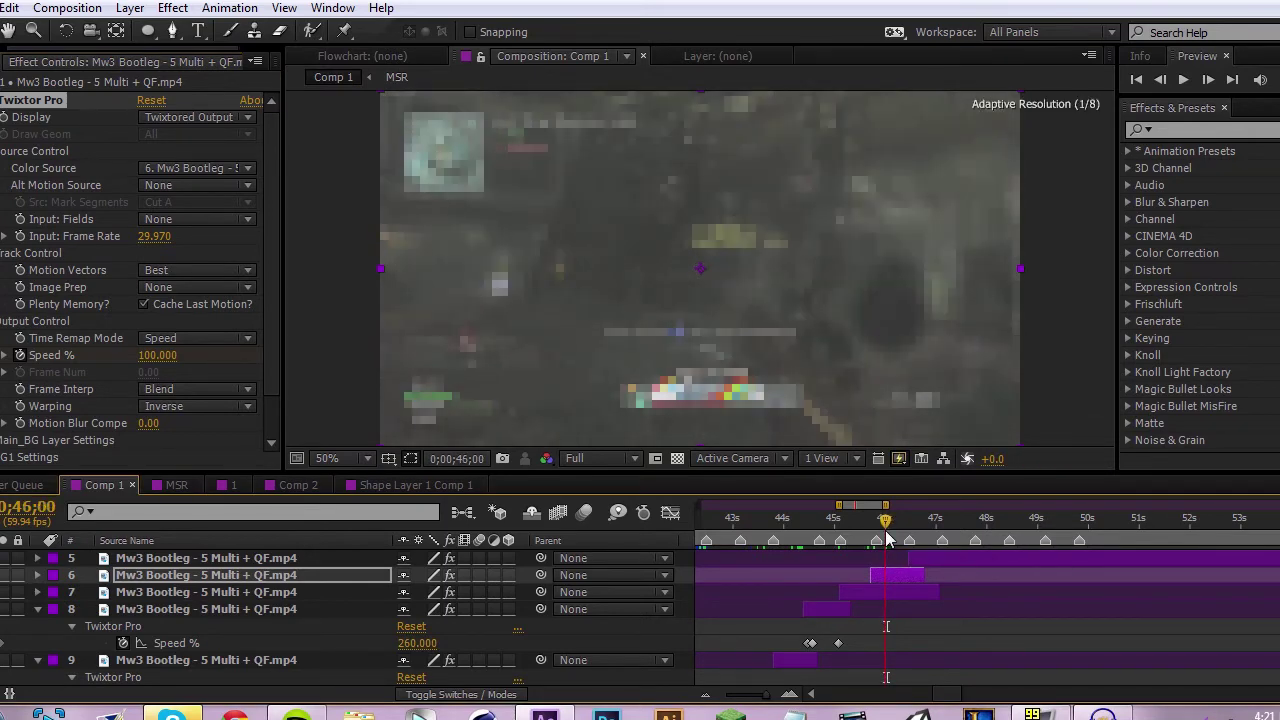
pyautogui.press('pageup')
pyautogui.click(155, 236)
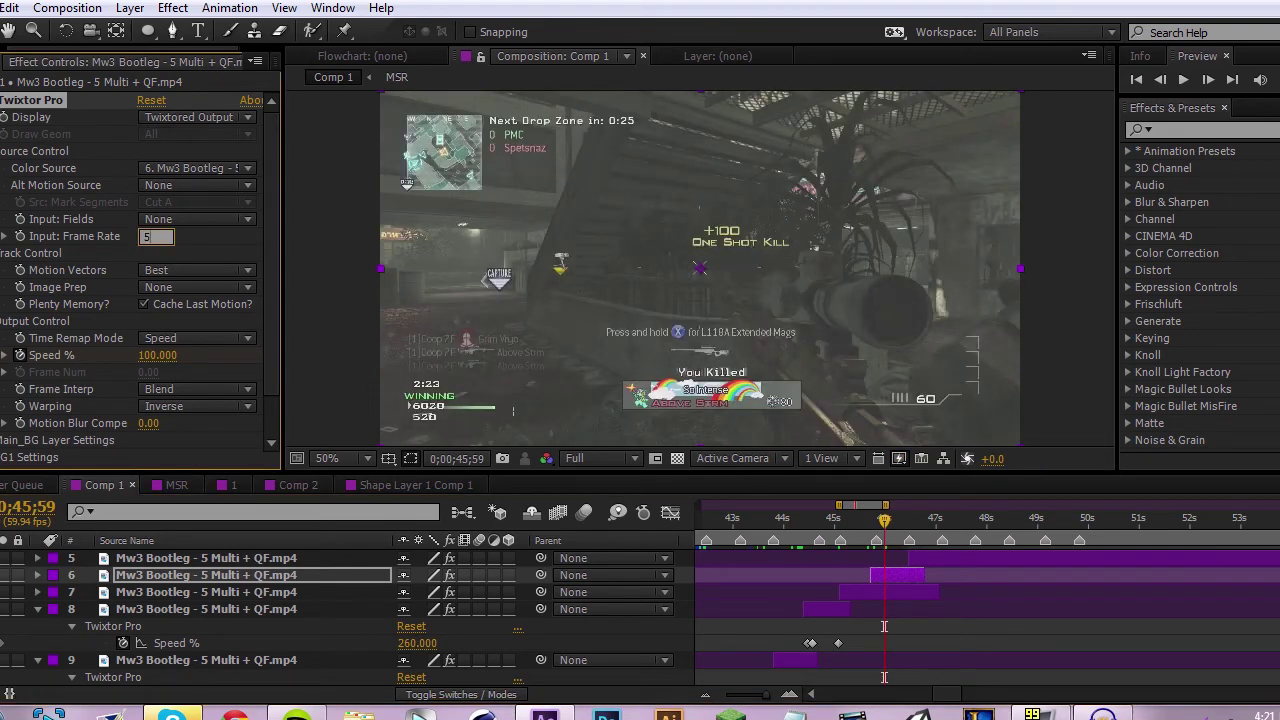
pyautogui.click(367, 364)
# Add a 20% speed keyframe at 0;45;59 on the fourth Mw3 Bootleg segment and move it earlier, close to the segment's first keyframe.
pyautogui.click(157, 355)
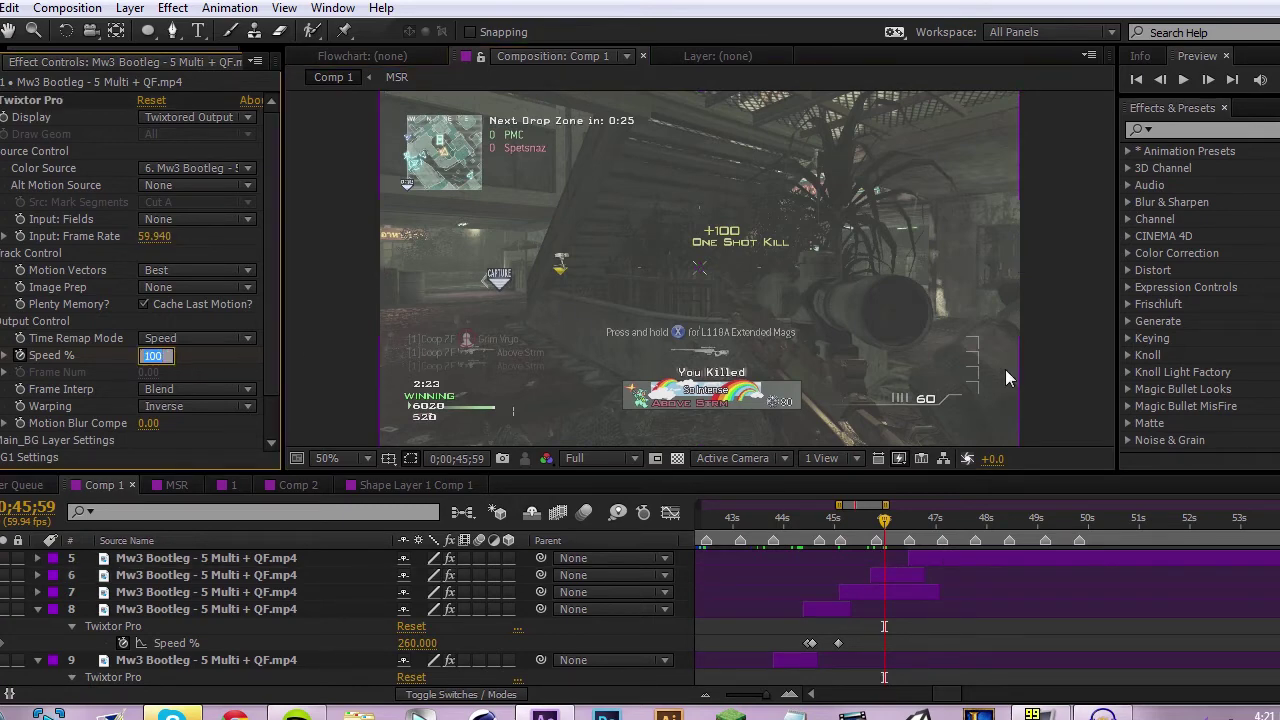
pyautogui.click(897, 577)
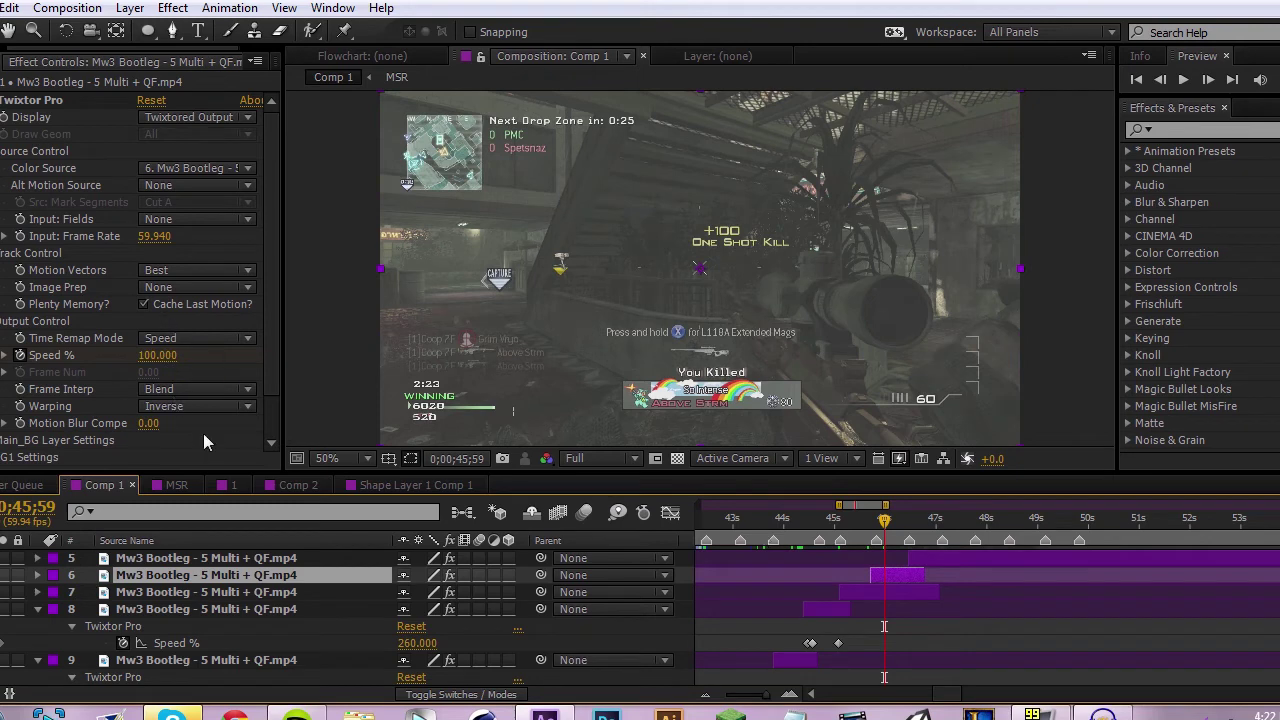
pyautogui.click(168, 358)
pyautogui.write('20')
pyautogui.press('Return')
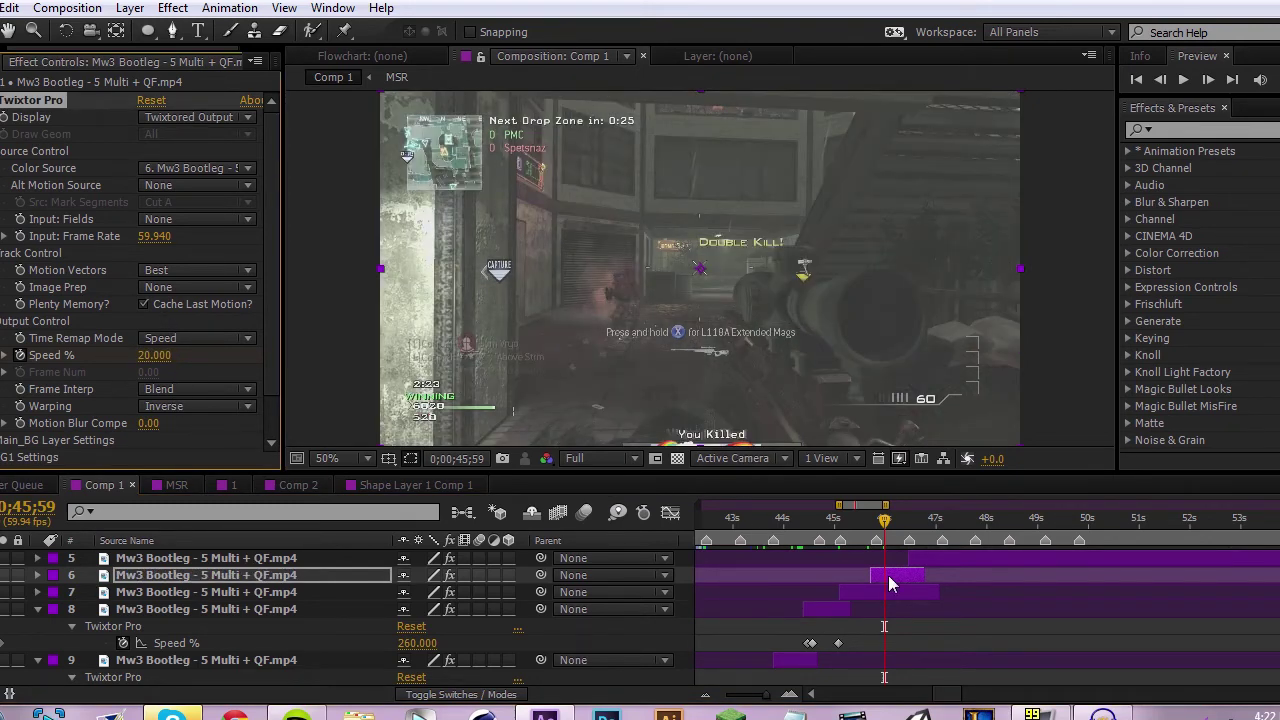
pyautogui.press('u')
pyautogui.click(878, 609)
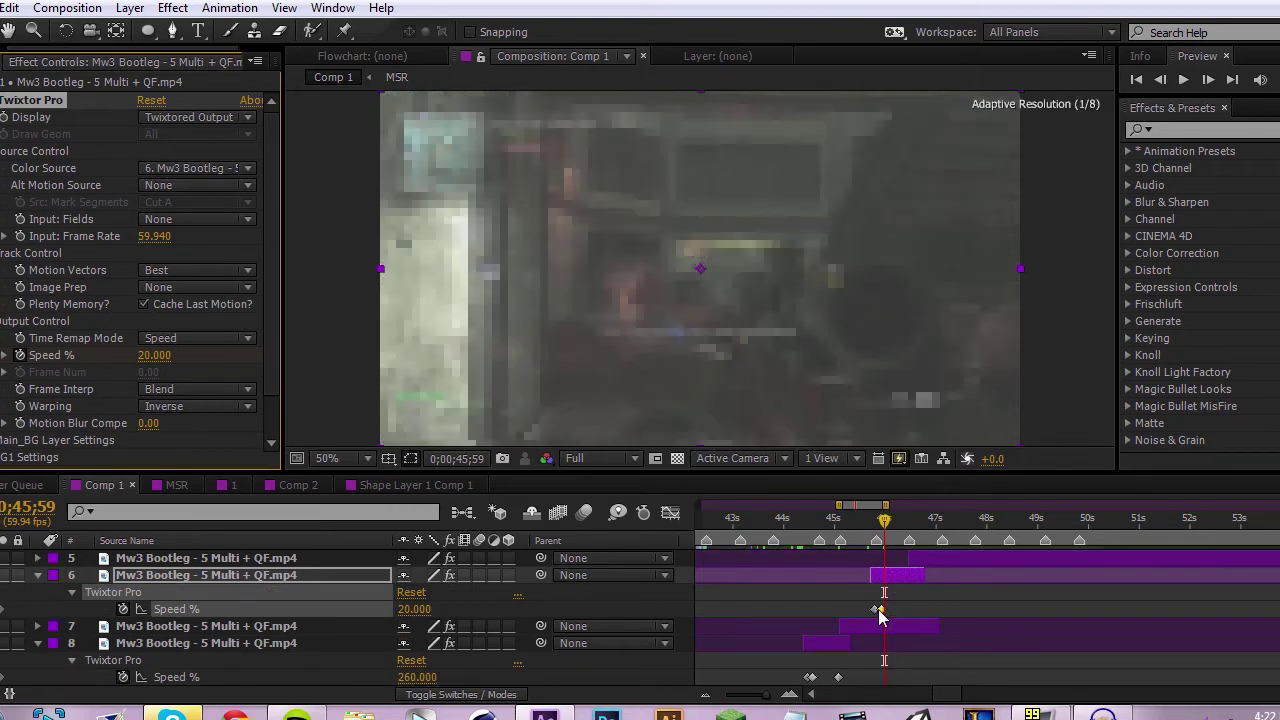
# Add a 300% speed keyframe at 0;46;19 on the fourth Mw3 Bootleg segment and shift it slightly later.
pyautogui.click(895, 522)
pyautogui.moveTo(896, 523); pyautogui.dragTo(901, 523)
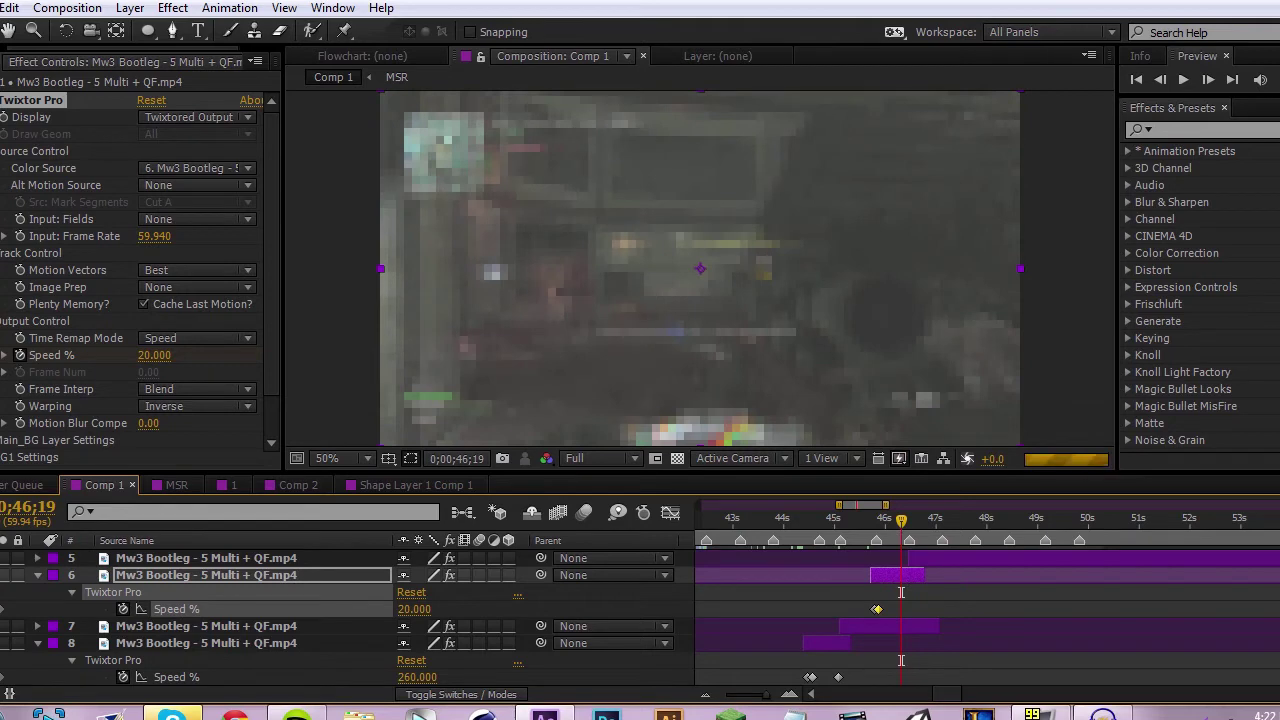
pyautogui.moveTo(414, 609); pyautogui.dragTo(435, 609)
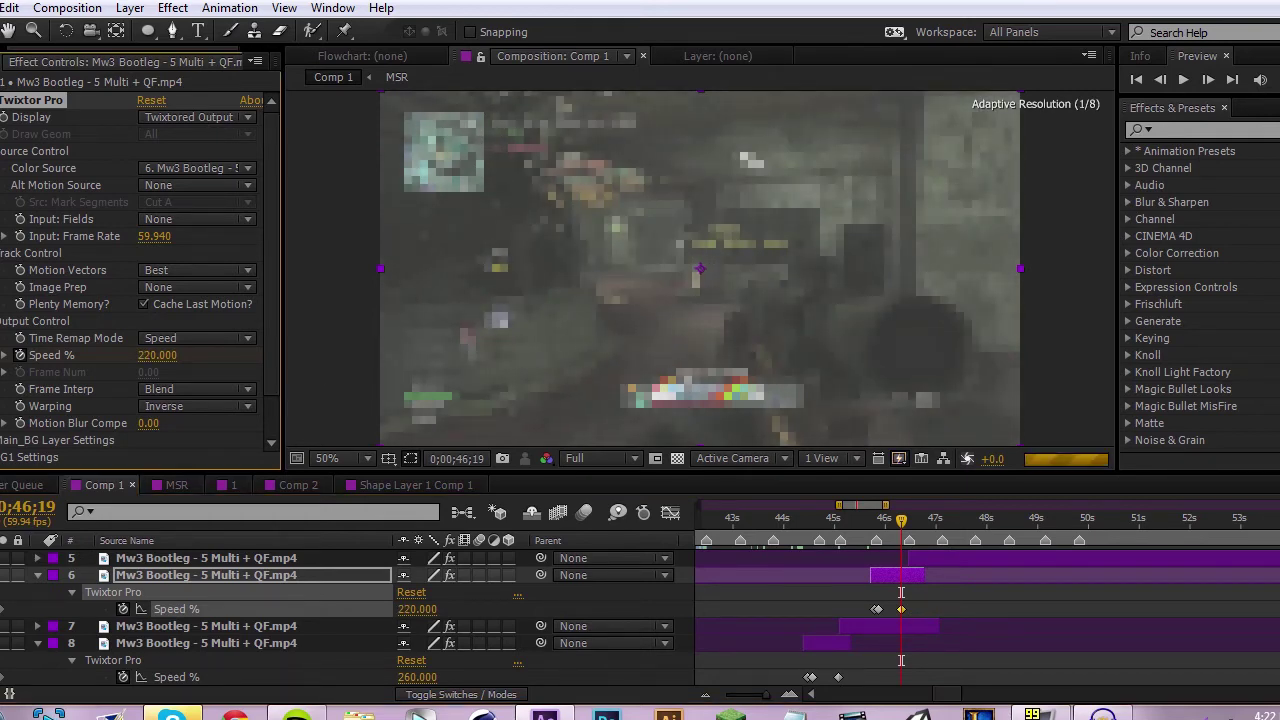
pyautogui.moveTo(435, 609); pyautogui.dragTo(437, 609)
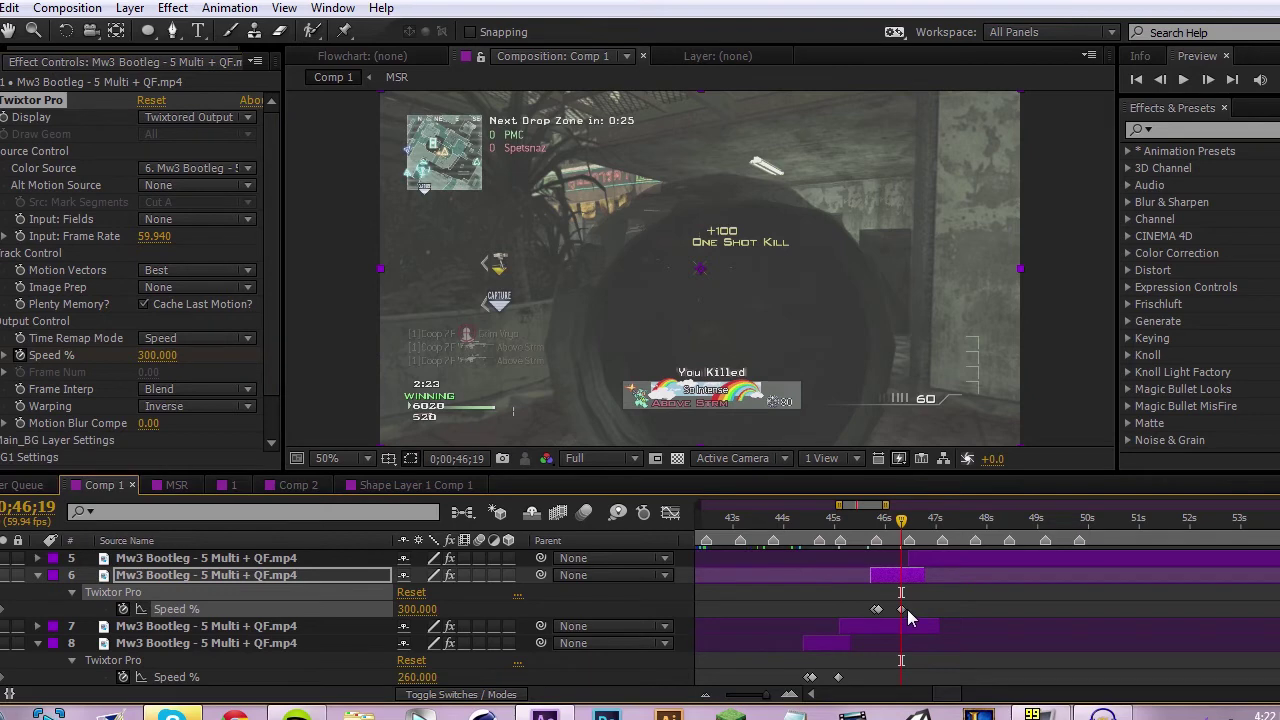
pyautogui.click(905, 521)
pyautogui.moveTo(905, 521); pyautogui.dragTo(913, 527)
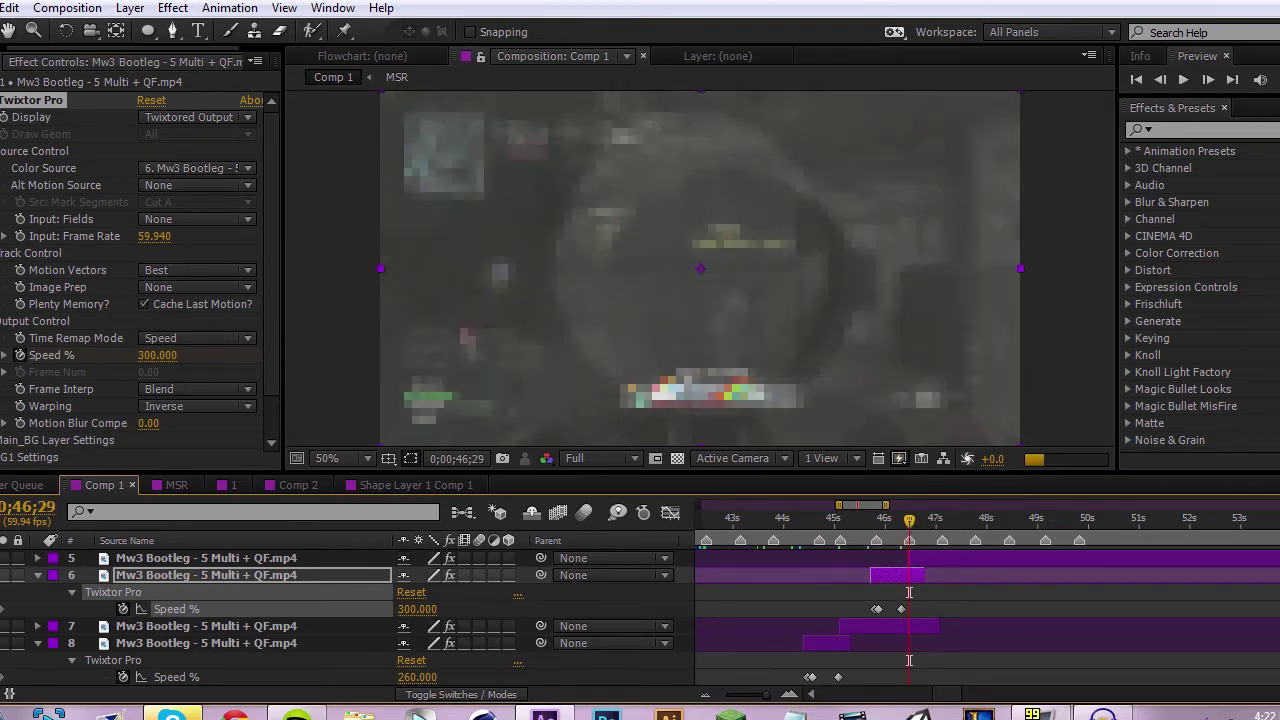
pyautogui.moveTo(902, 612); pyautogui.dragTo(906, 615)
# Start the fifth Mw3 Bootleg segment's Twixtor Pro speed keyframes at 100% and add a 20% keyframe at 0;46;42.
pyautogui.click(904, 527)
pyautogui.moveTo(904, 535); pyautogui.dragTo(915, 535)
pyautogui.click(932, 558)
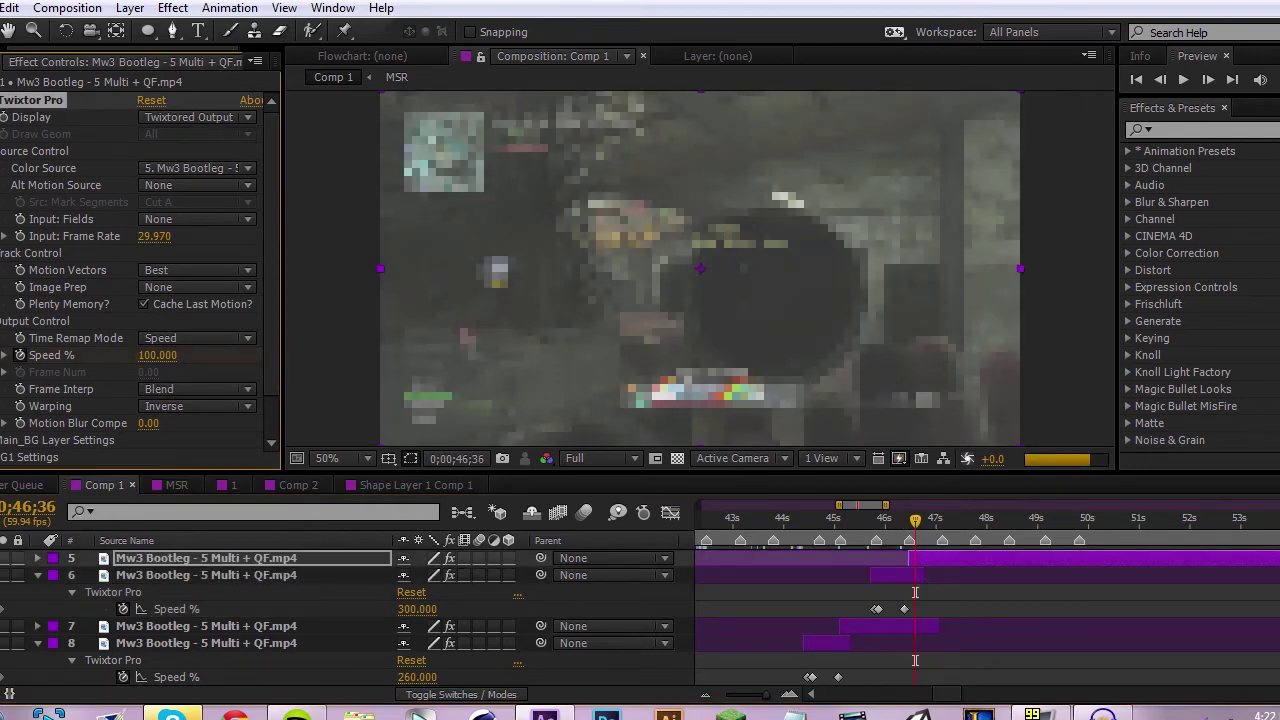
pyautogui.click(921, 538)
pyautogui.click(157, 356)
pyautogui.write('3.')
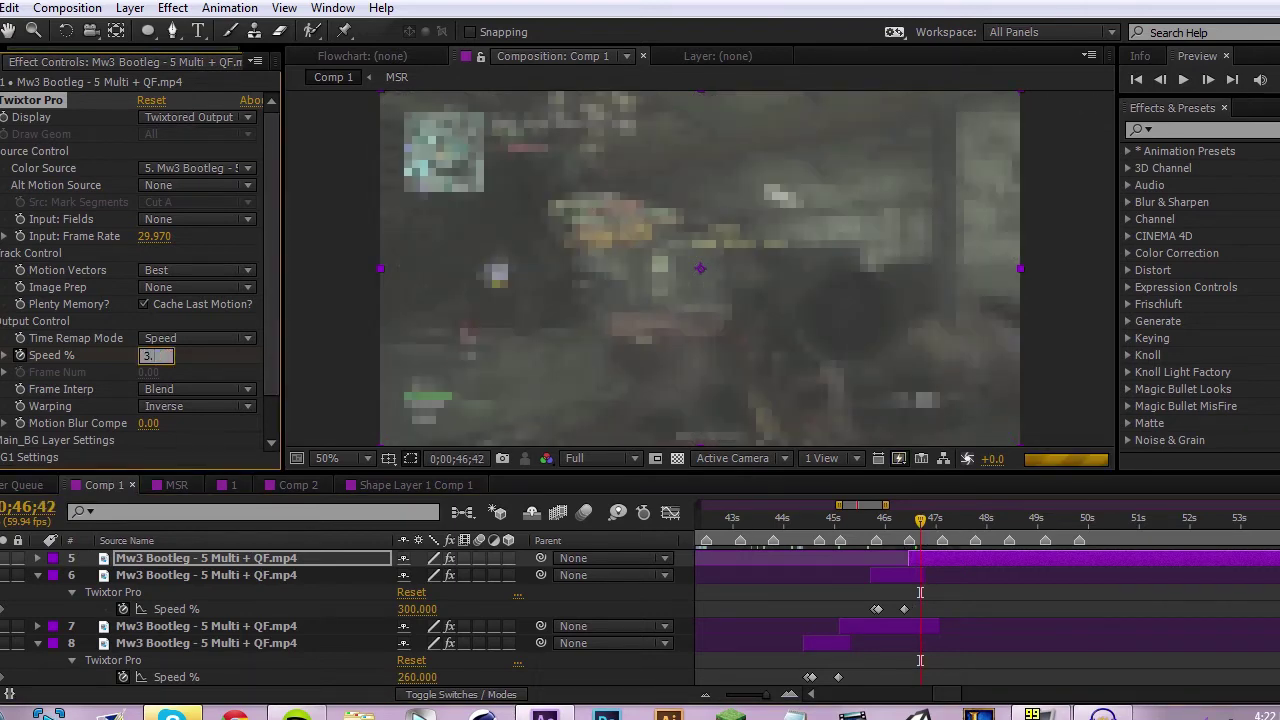
pyautogui.press('Return')
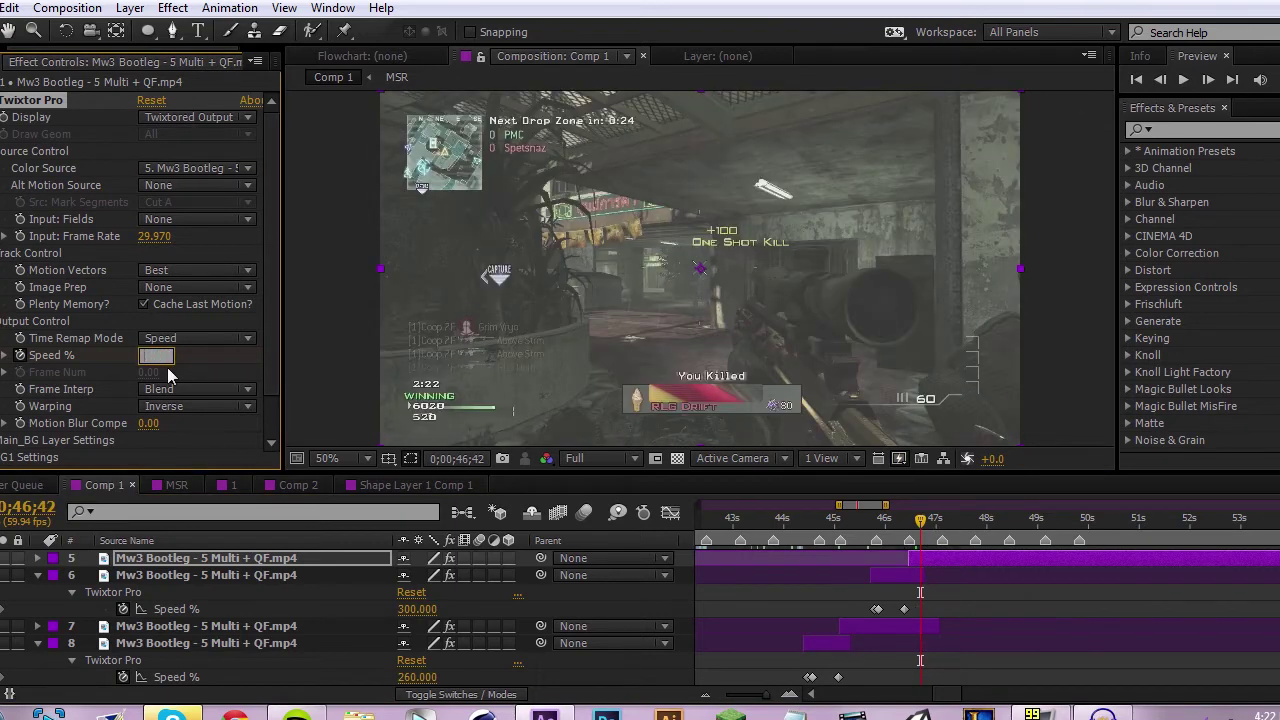
# Add a 100% Twixtor Pro speed keyframe at 0;47;36 on the fifth Mw3 Bootleg segment.
pyautogui.click(871, 540)
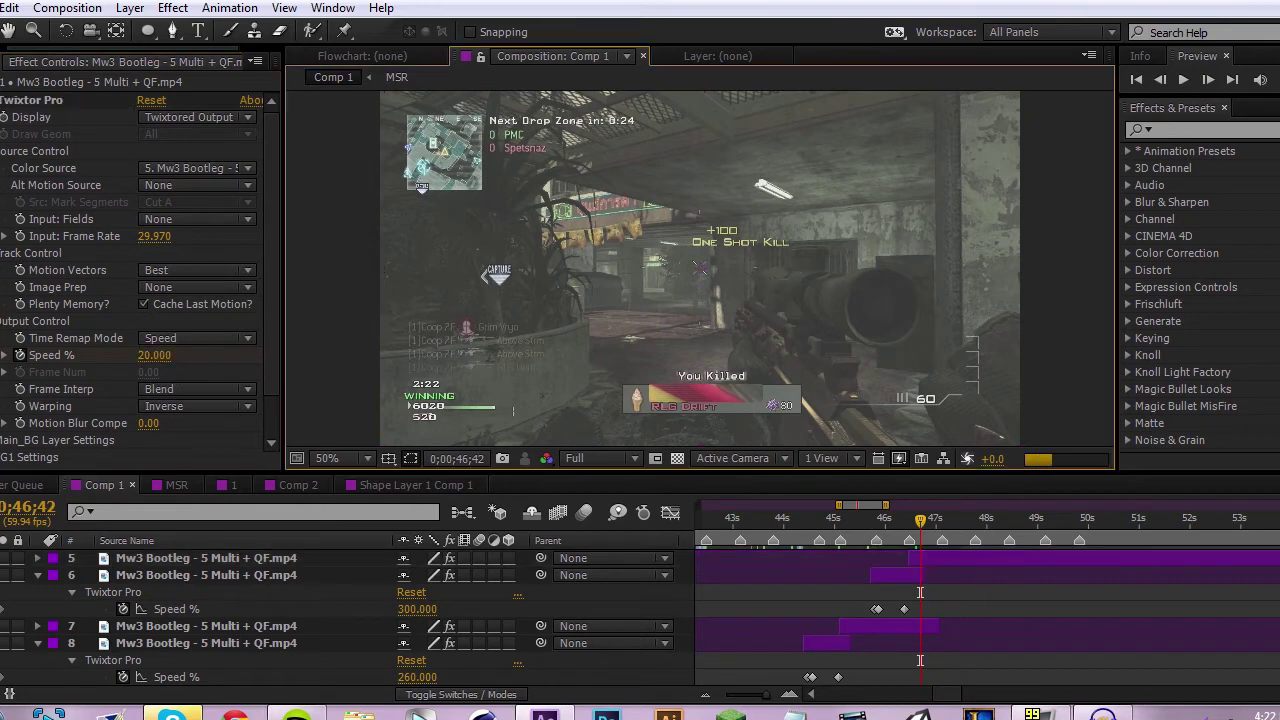
pyautogui.click(957, 557)
pyautogui.click(968, 540)
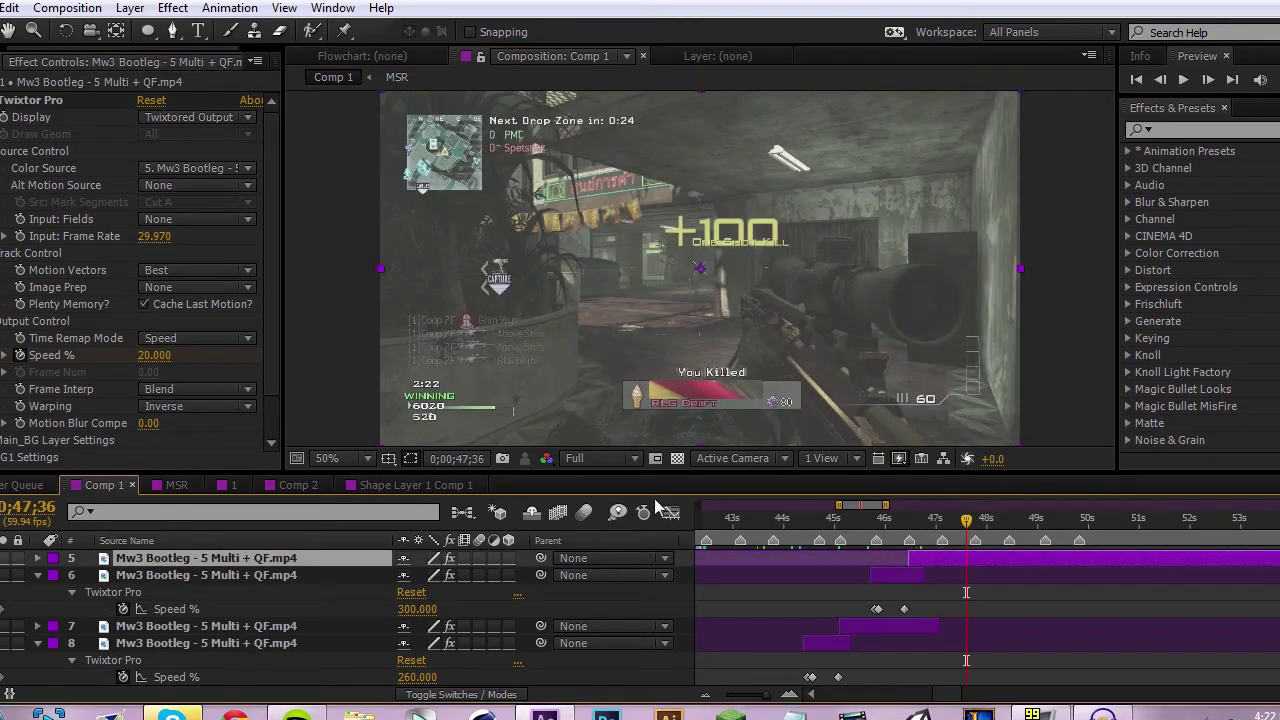
pyautogui.press('u')
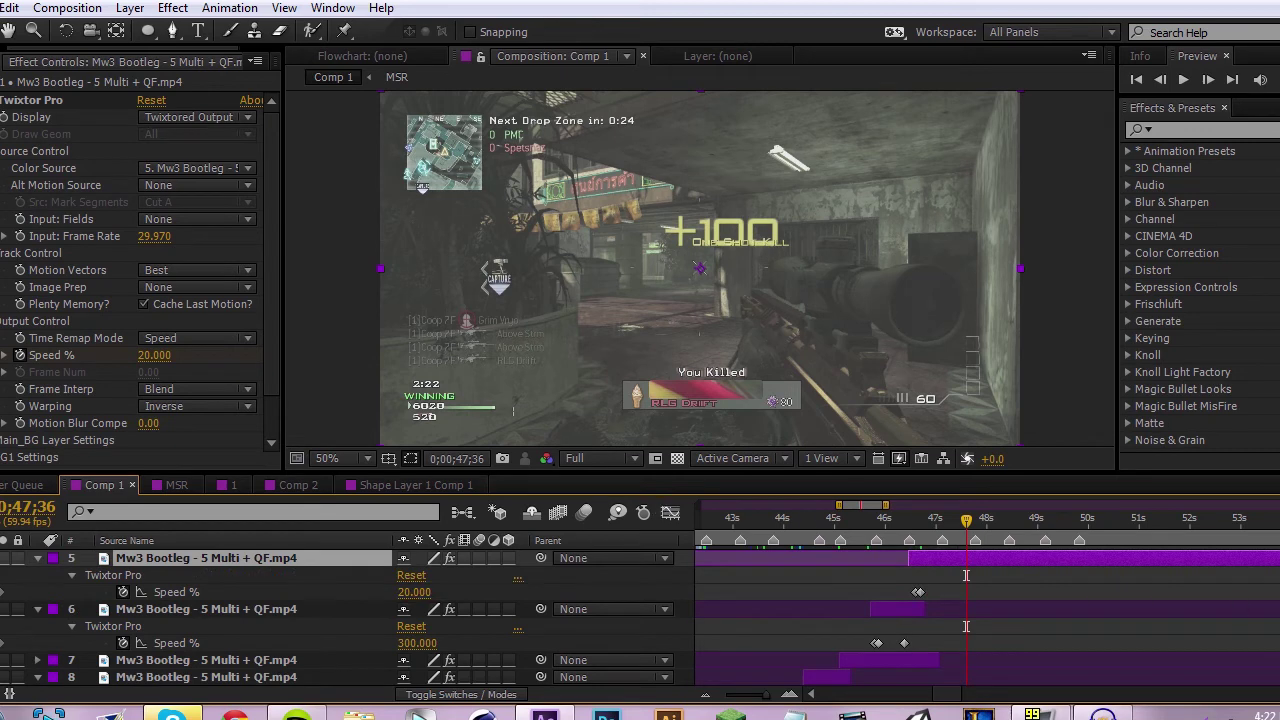
pyautogui.click(154, 355)
pyautogui.write('100')
pyautogui.press('Return')
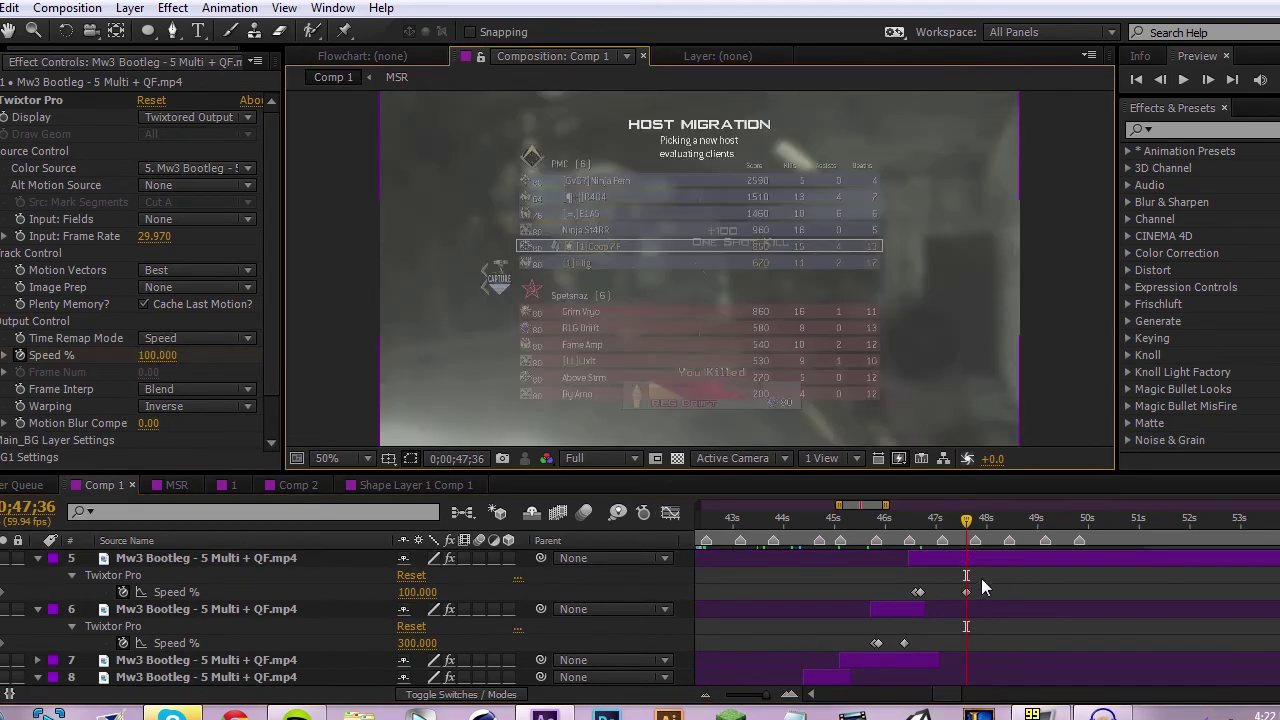
# Preview the retimed Mw3 Bootleg segments with the music from 0;42;54.
pyautogui.click(923, 538)
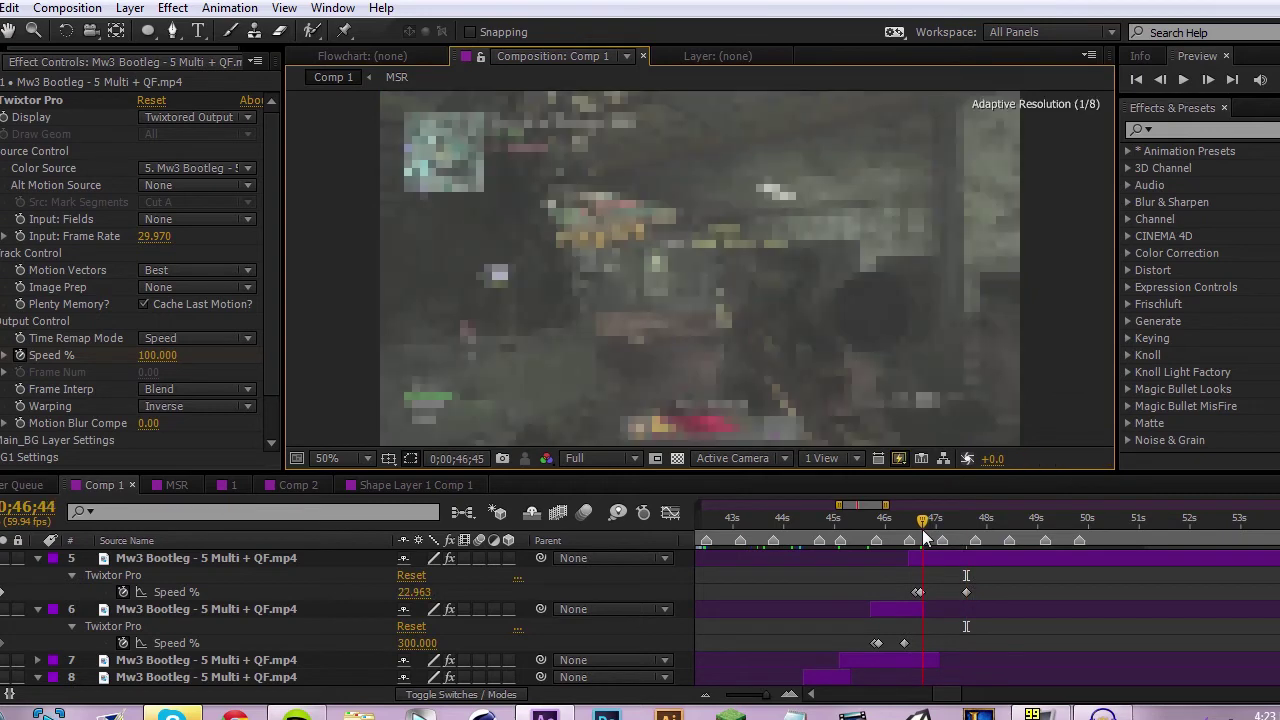
pyautogui.moveTo(925, 538); pyautogui.dragTo(730, 540)
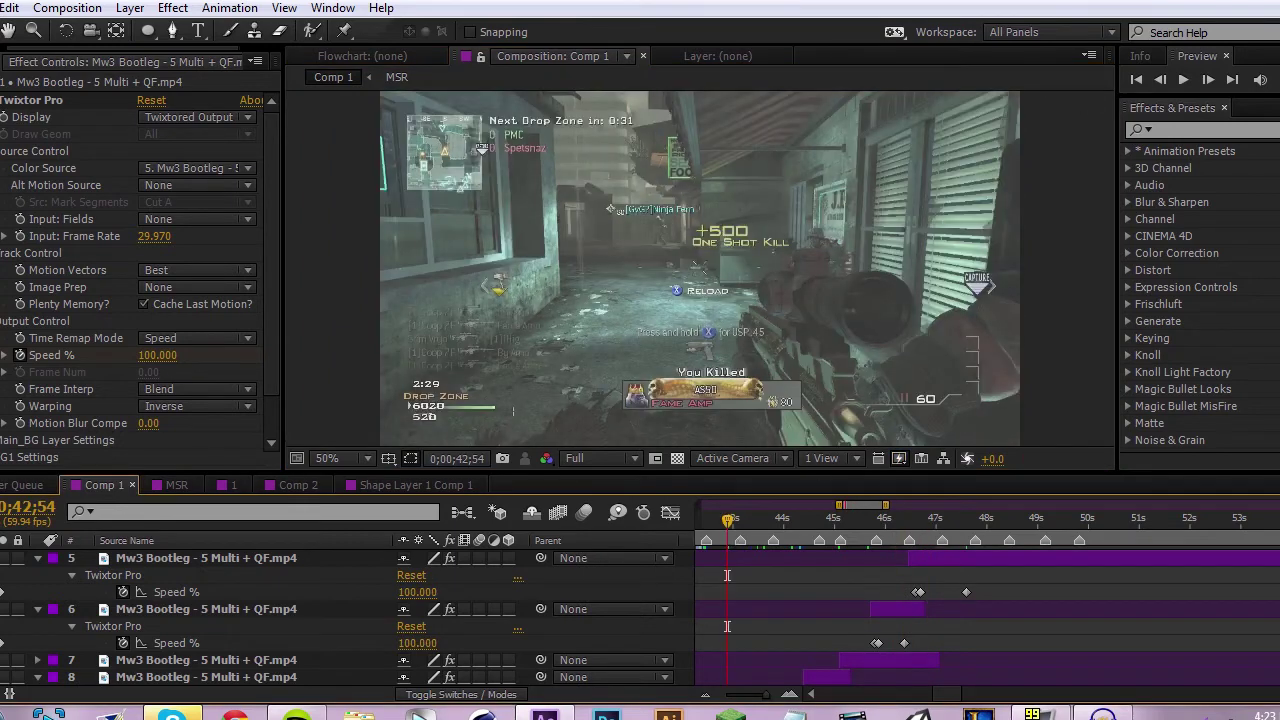
pyautogui.click(1278, 80)
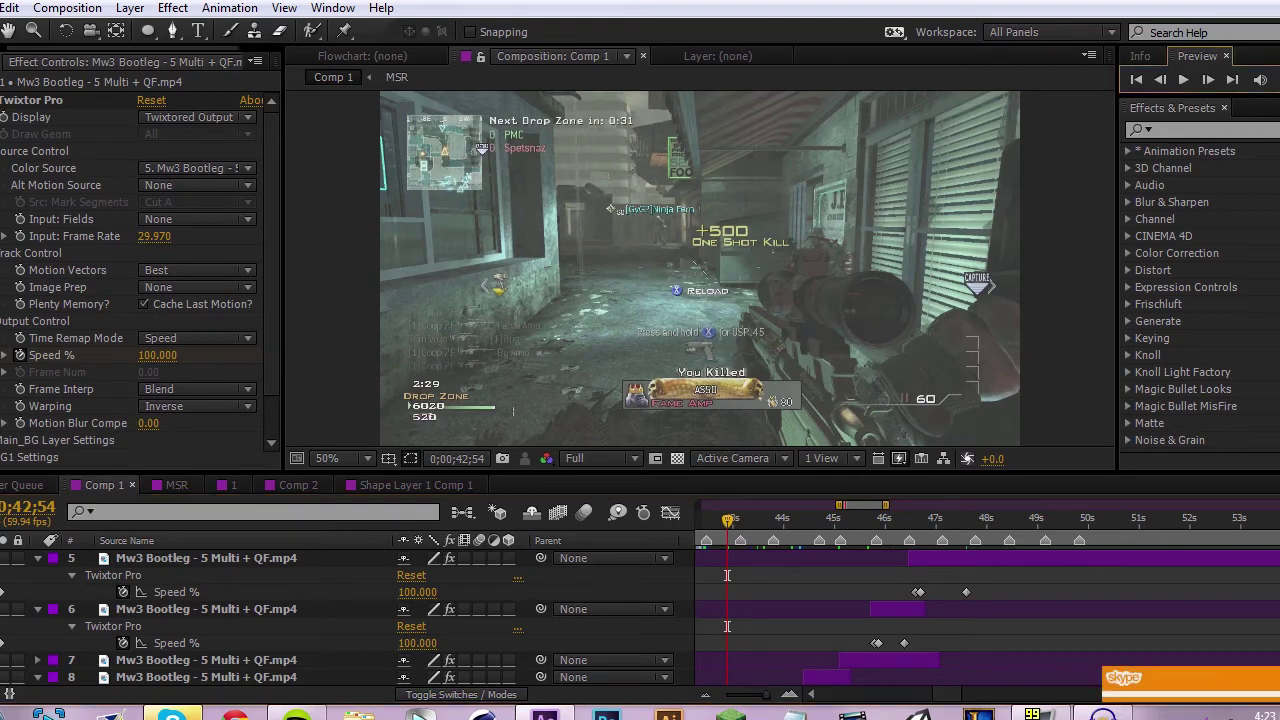
pyautogui.press('space')
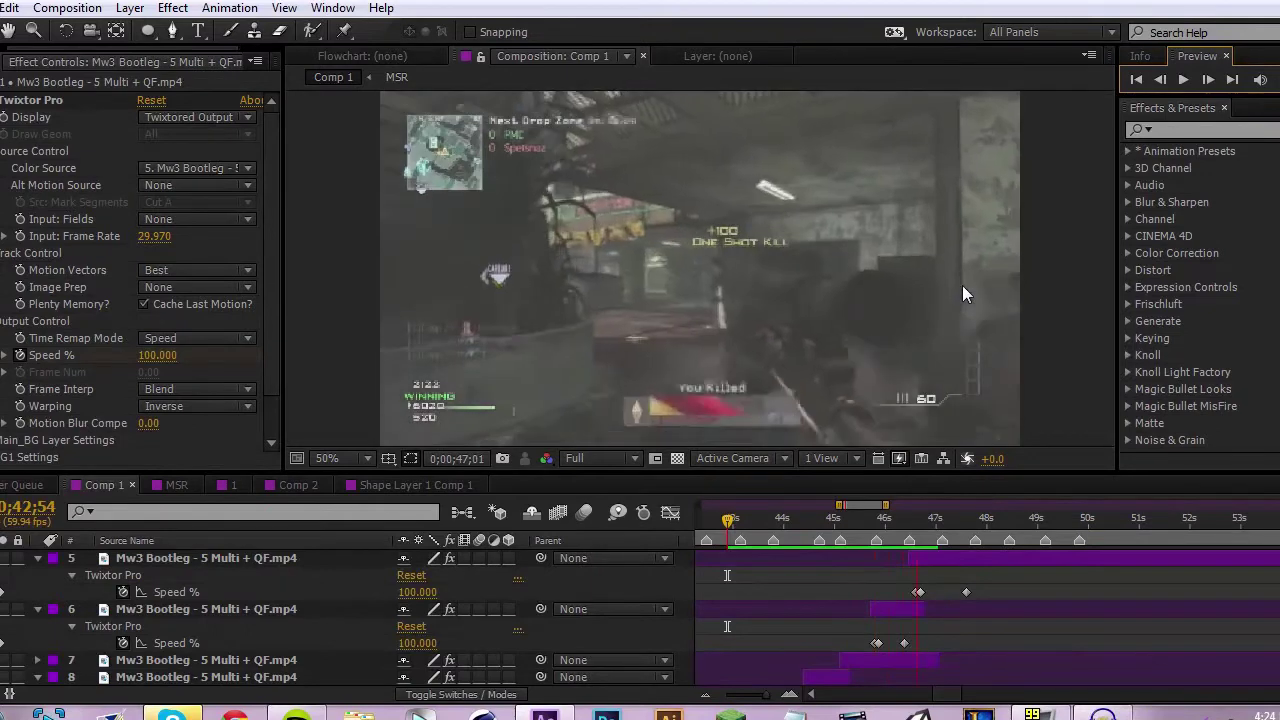
pyautogui.press('space')
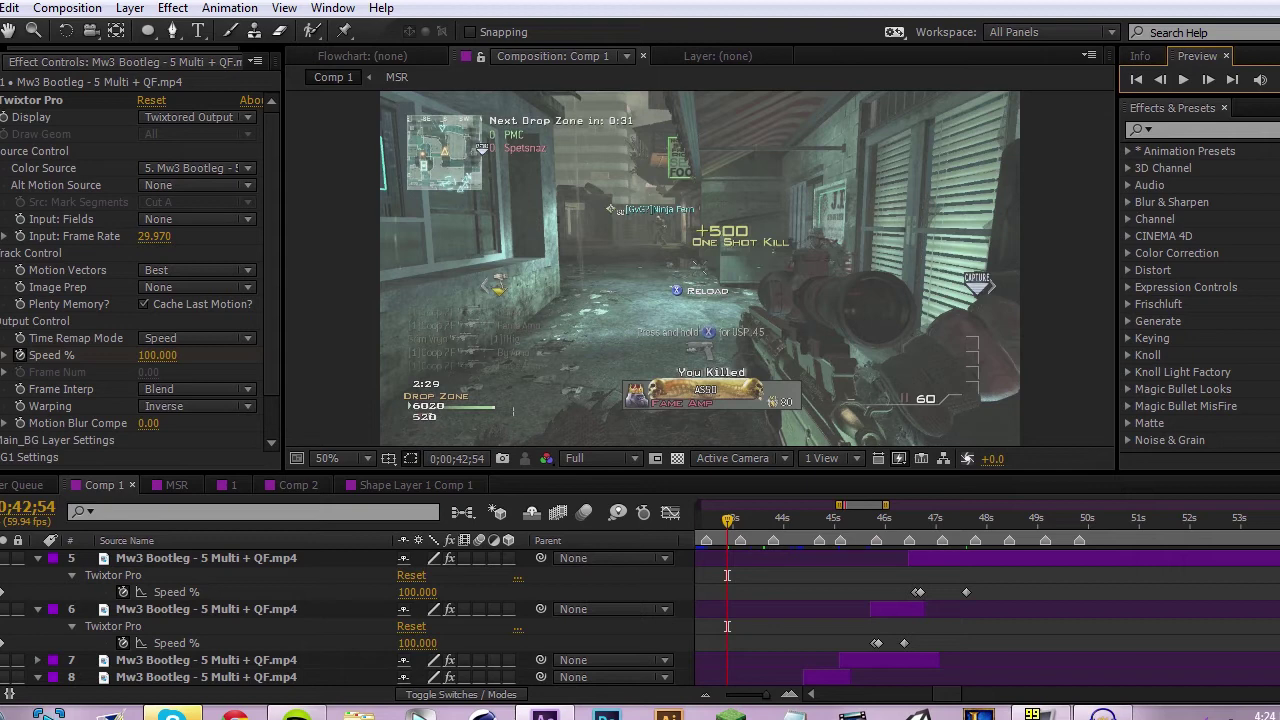
# Play Comp 1 from 0;47;11 to add a beat marker just before 0;50, and set the current time to 0;49;53.
pyautogui.hscroll(3, 853, 512)
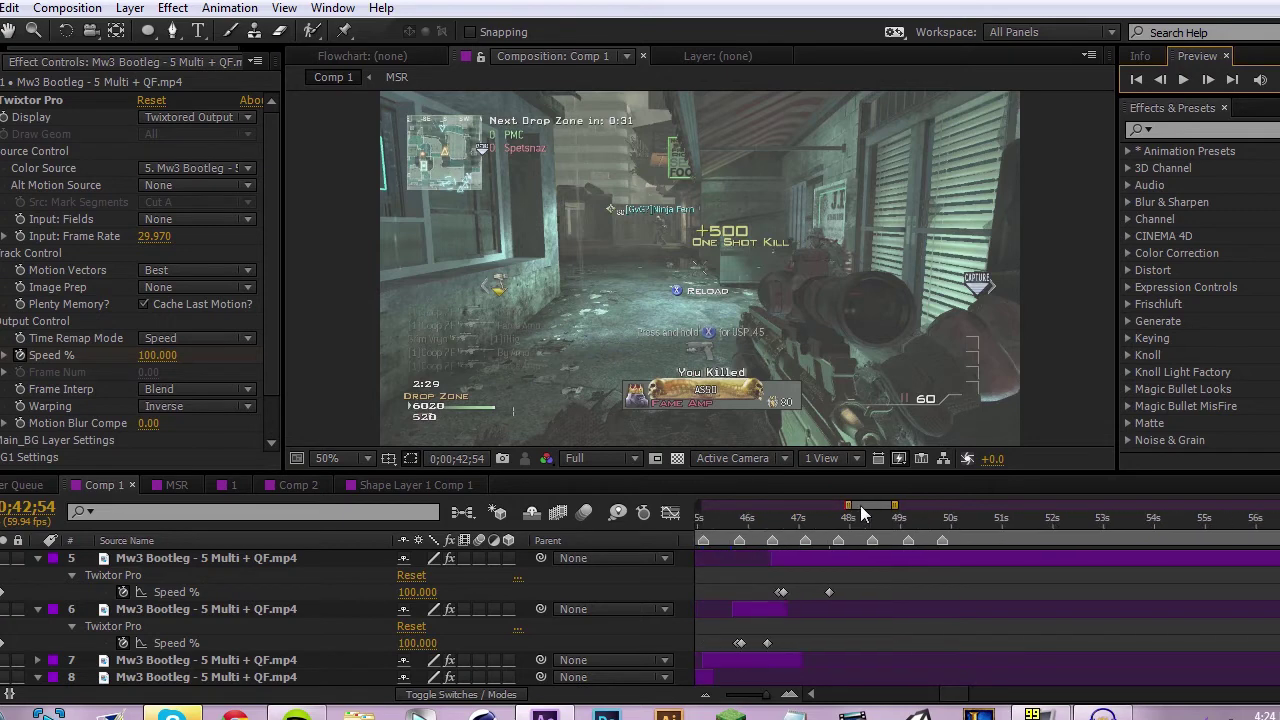
pyautogui.moveTo(816, 509)
pyautogui.mouseDown()
pyautogui.moveTo(830, 523)
pyautogui.moveTo(808, 523)
pyautogui.mouseUp()
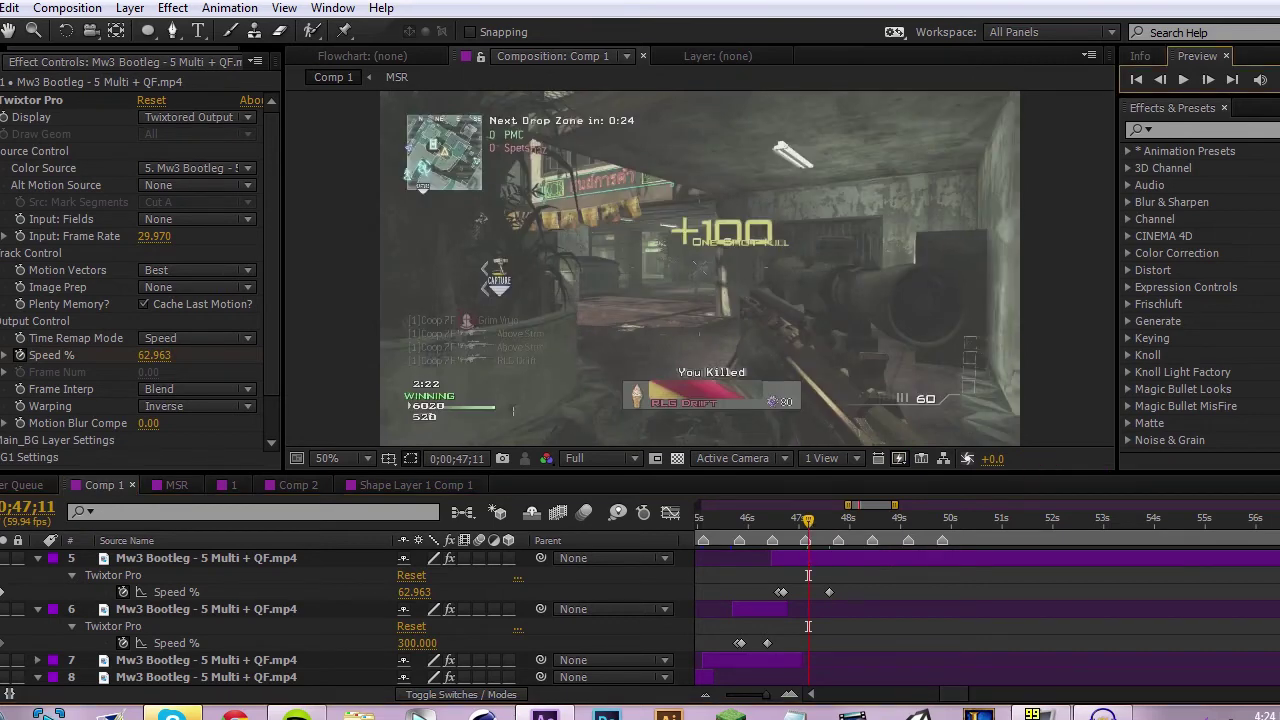
pyautogui.press('space')
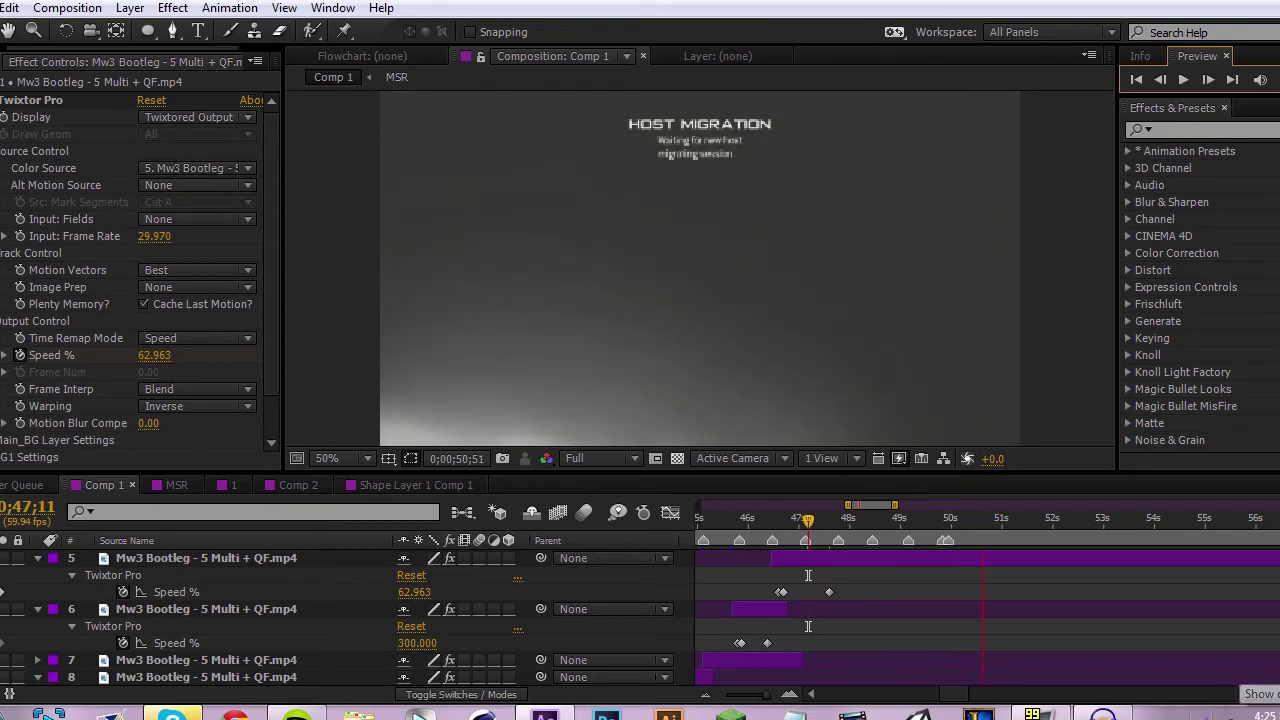
pyautogui.press('space')
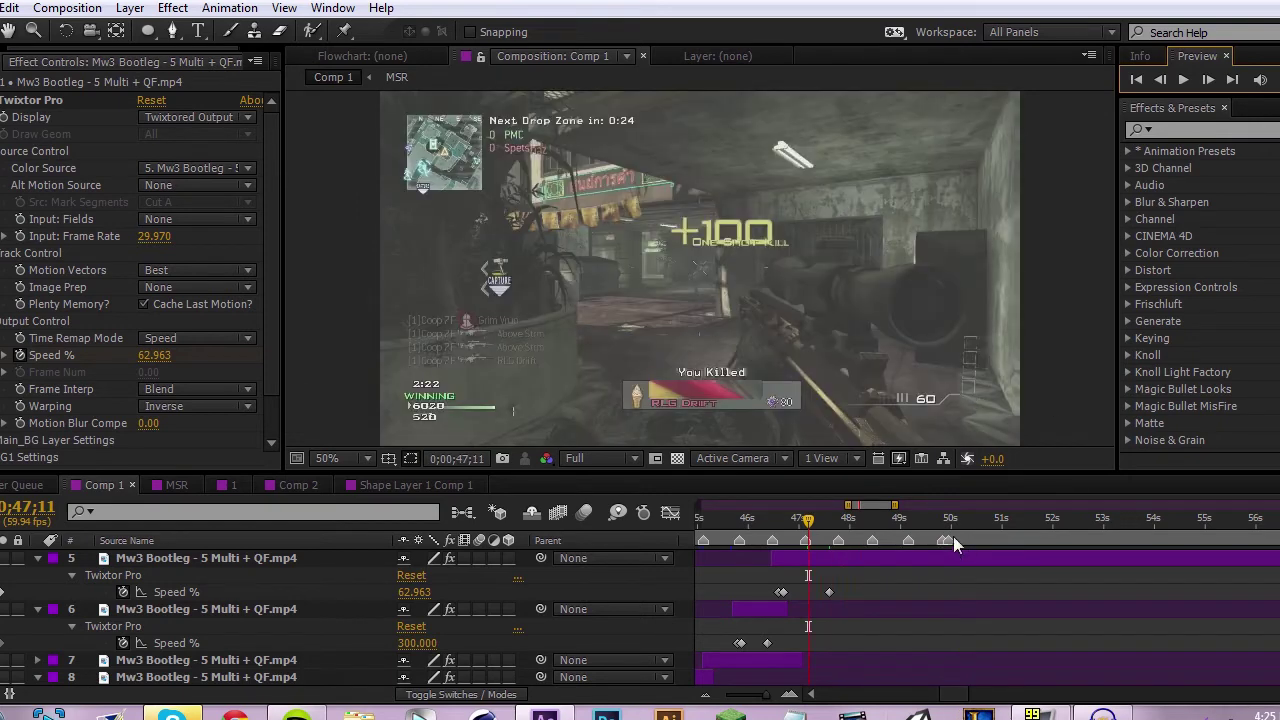
pyautogui.moveTo(950, 524); pyautogui.dragTo(948, 528)
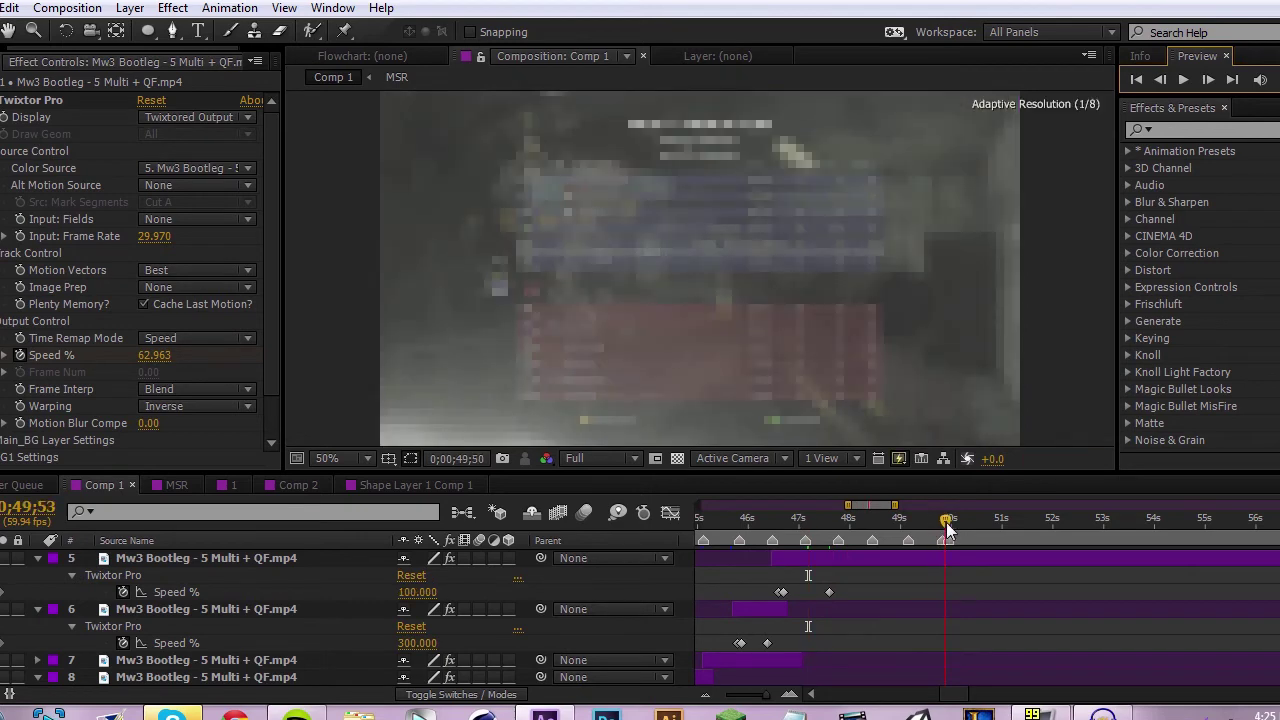
# Look through the project's footage, from Bo2 Slums up to turbine 1080 2.mp4, for the next gameplay clip.
pyautogui.click(12, 60)
pyautogui.click(69, 330)
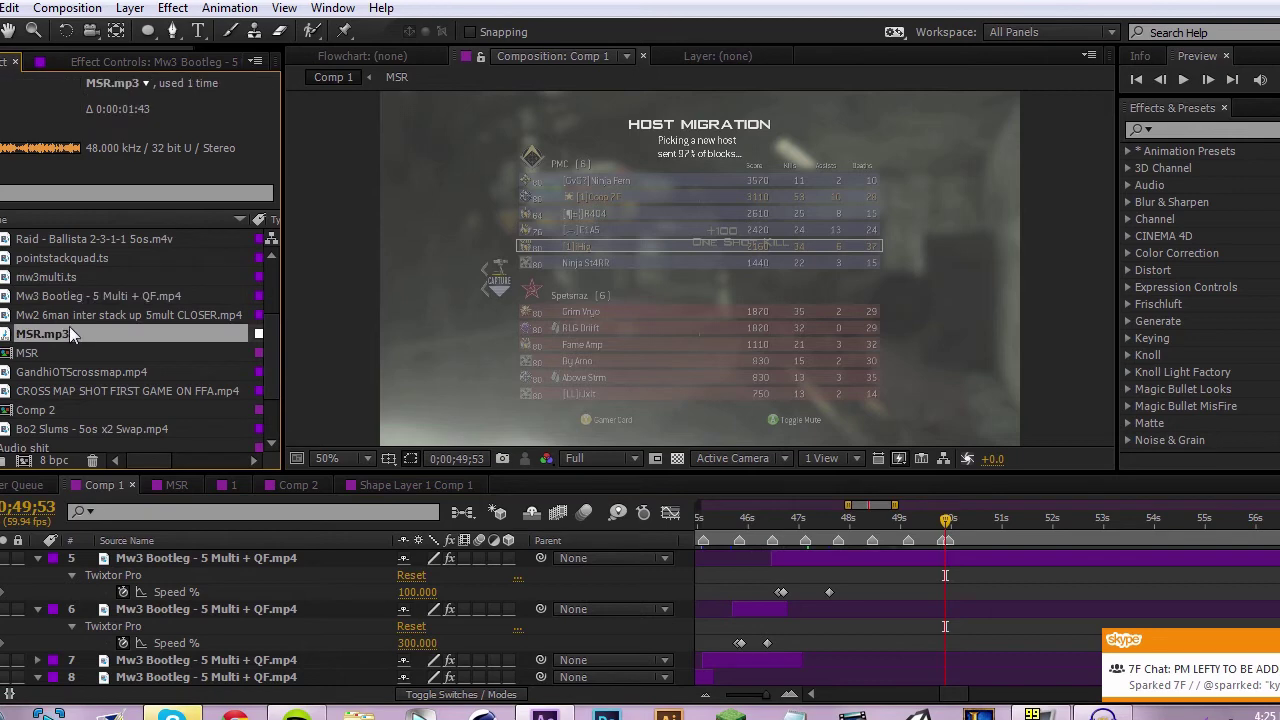
pyautogui.click(61, 316)
pyautogui.click(120, 373)
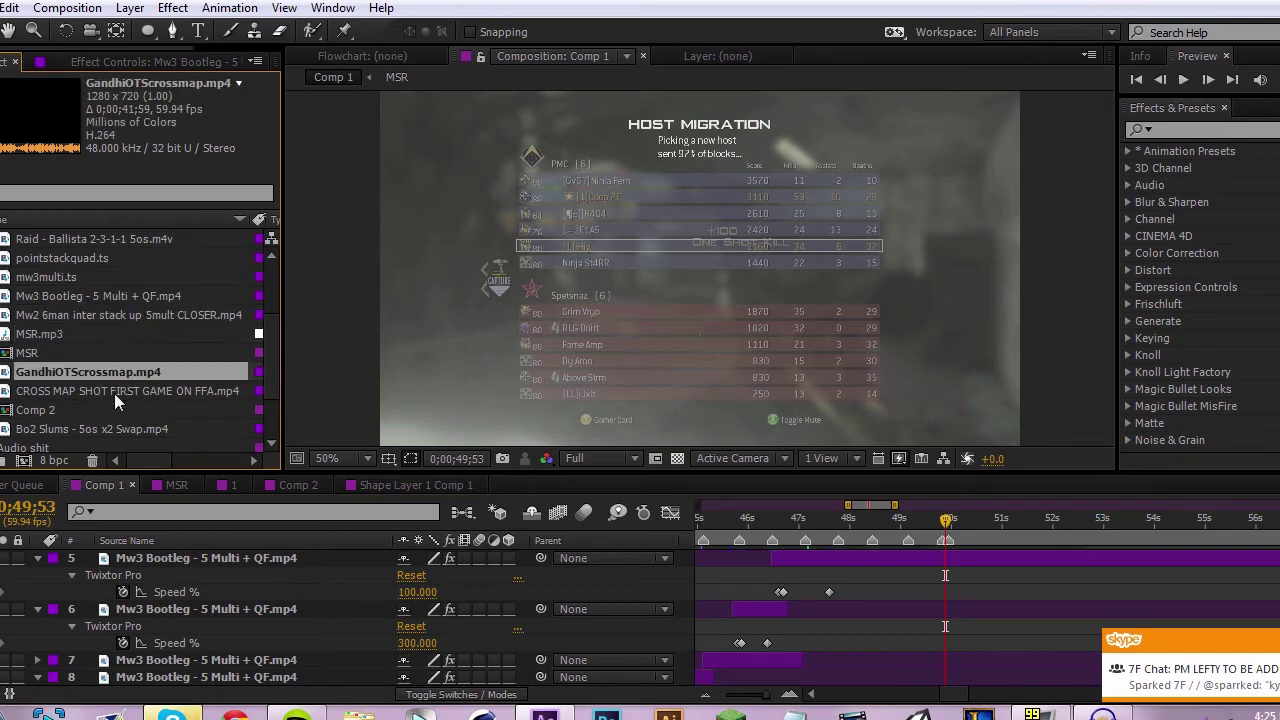
pyautogui.click(114, 393)
pyautogui.click(93, 432)
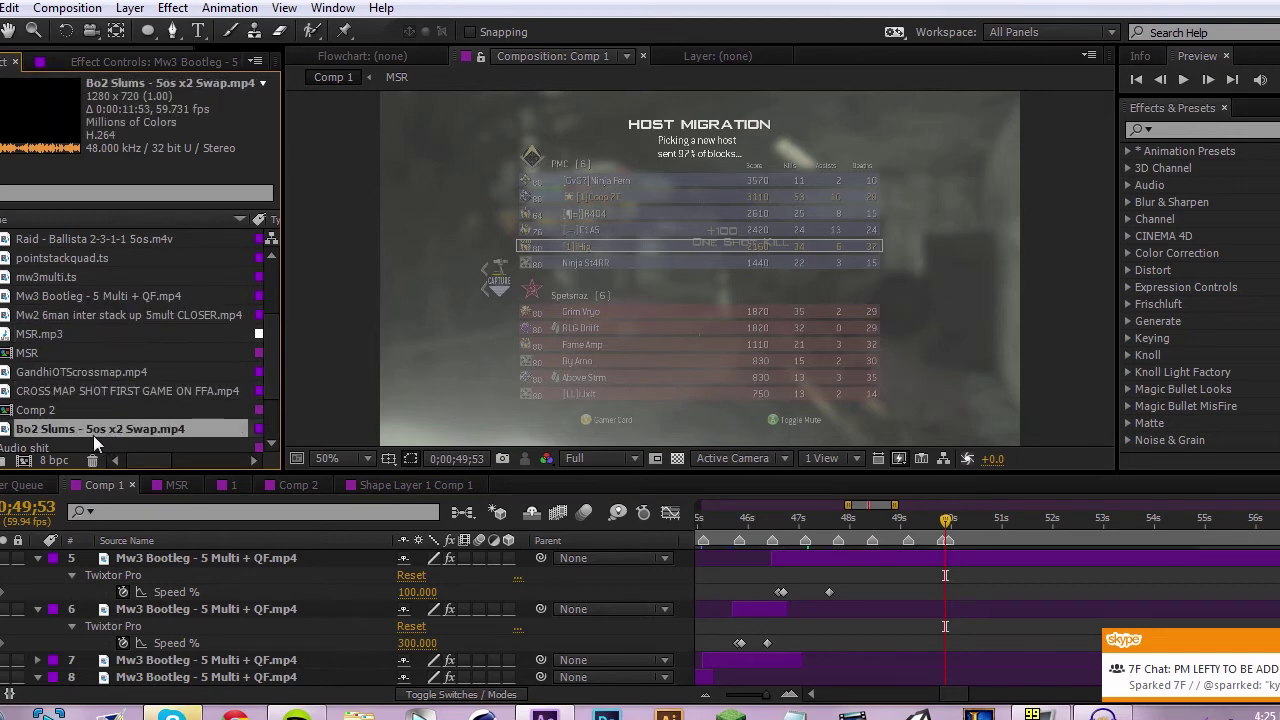
pyautogui.click(64, 371)
pyautogui.scroll(-2, 66, 374)
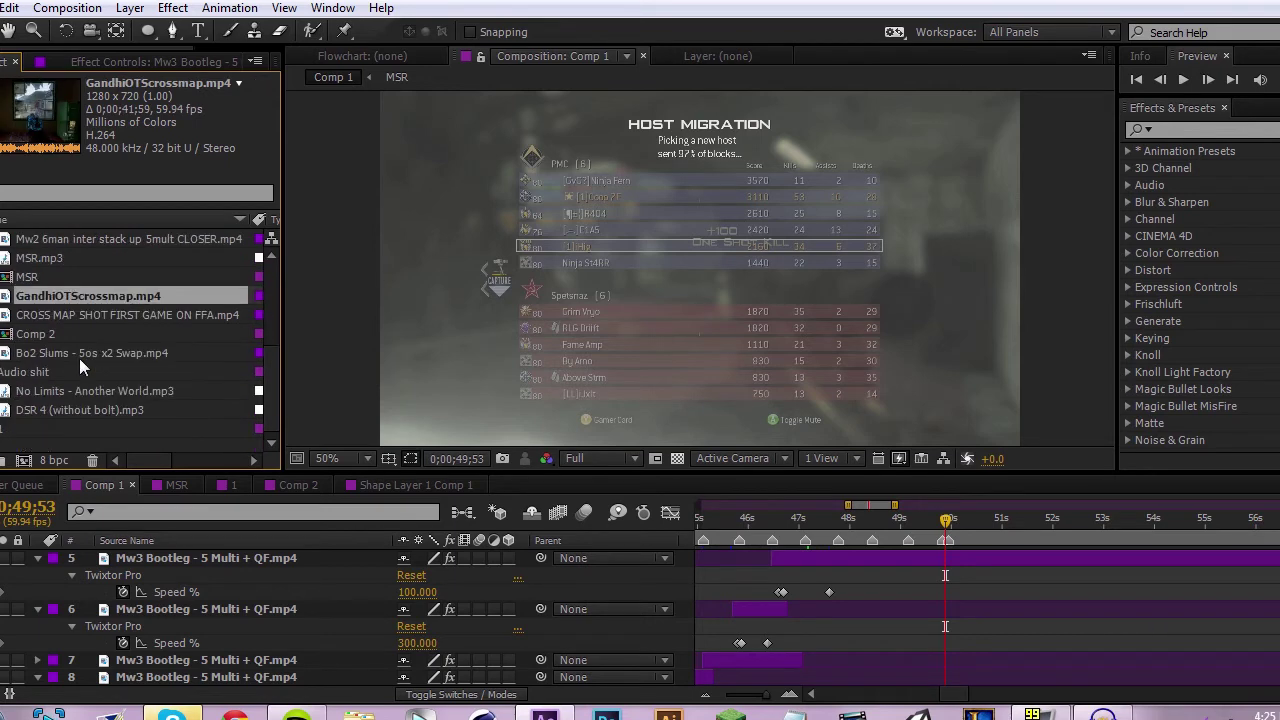
pyautogui.scroll(3, 70, 340)
pyautogui.click(60, 352)
pyautogui.click(70, 330)
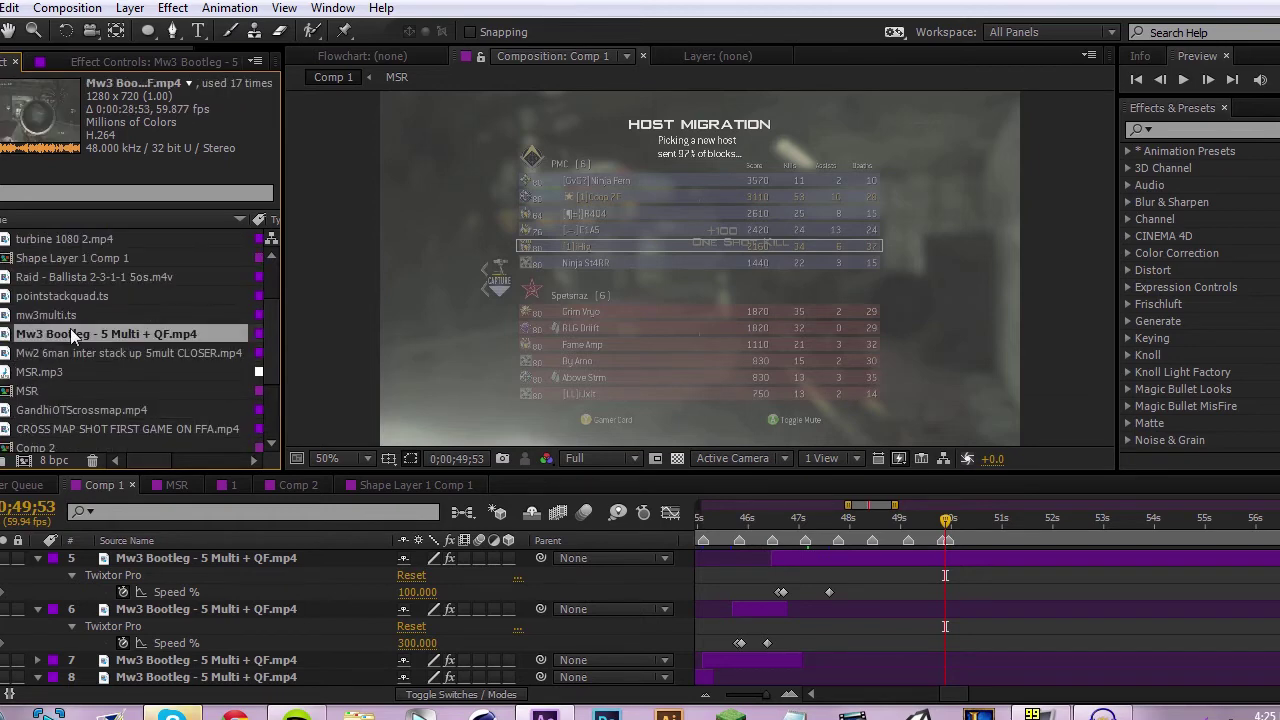
pyautogui.click(67, 312)
pyautogui.click(66, 296)
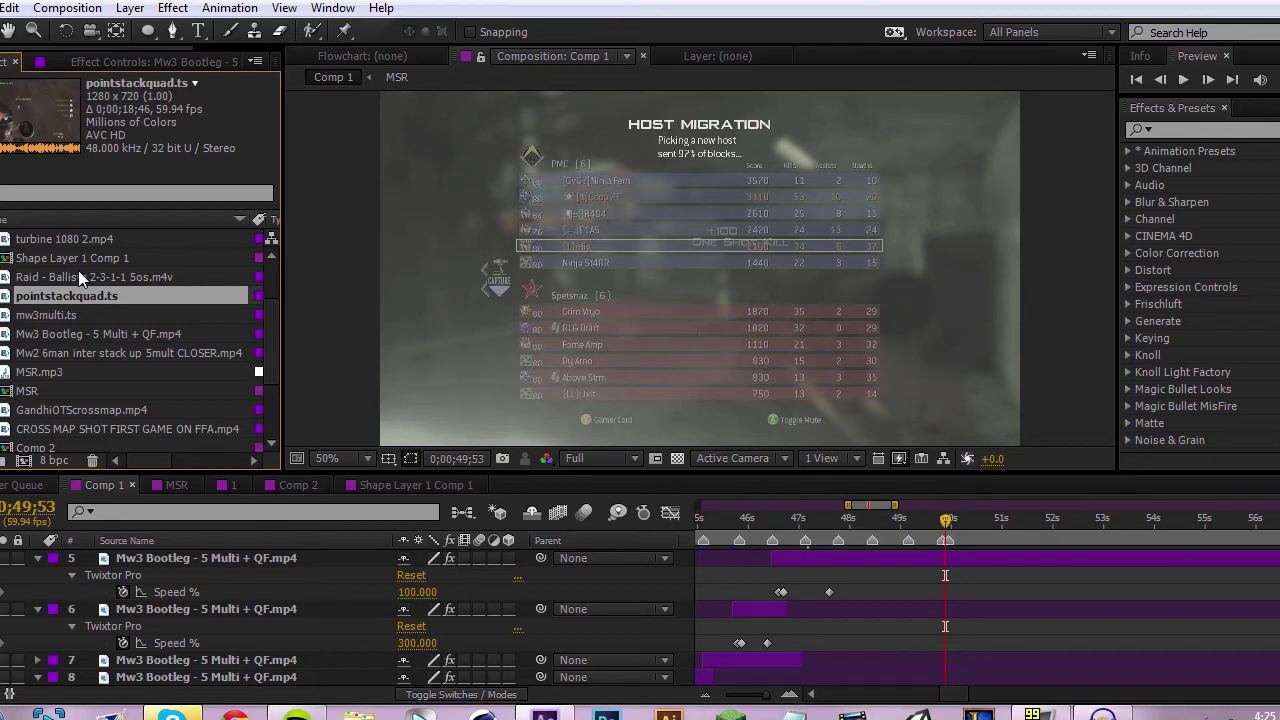
pyautogui.click(78, 271)
pyautogui.scroll(2, 78, 272)
pyautogui.click(66, 296)
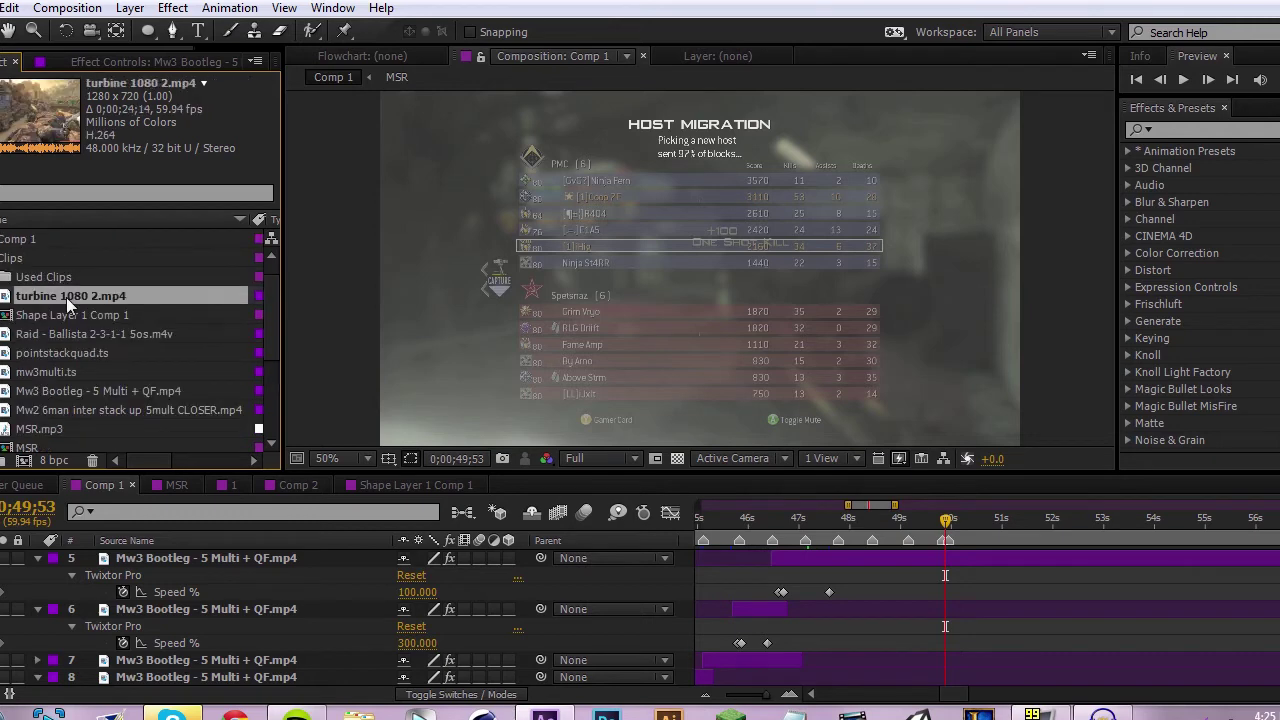
# Add turbine 1080 2.mp4 as the top layer of Comp 1 and slide it earlier so its shot falls near 0;49;53.
pyautogui.scroll(3, 870, 557)
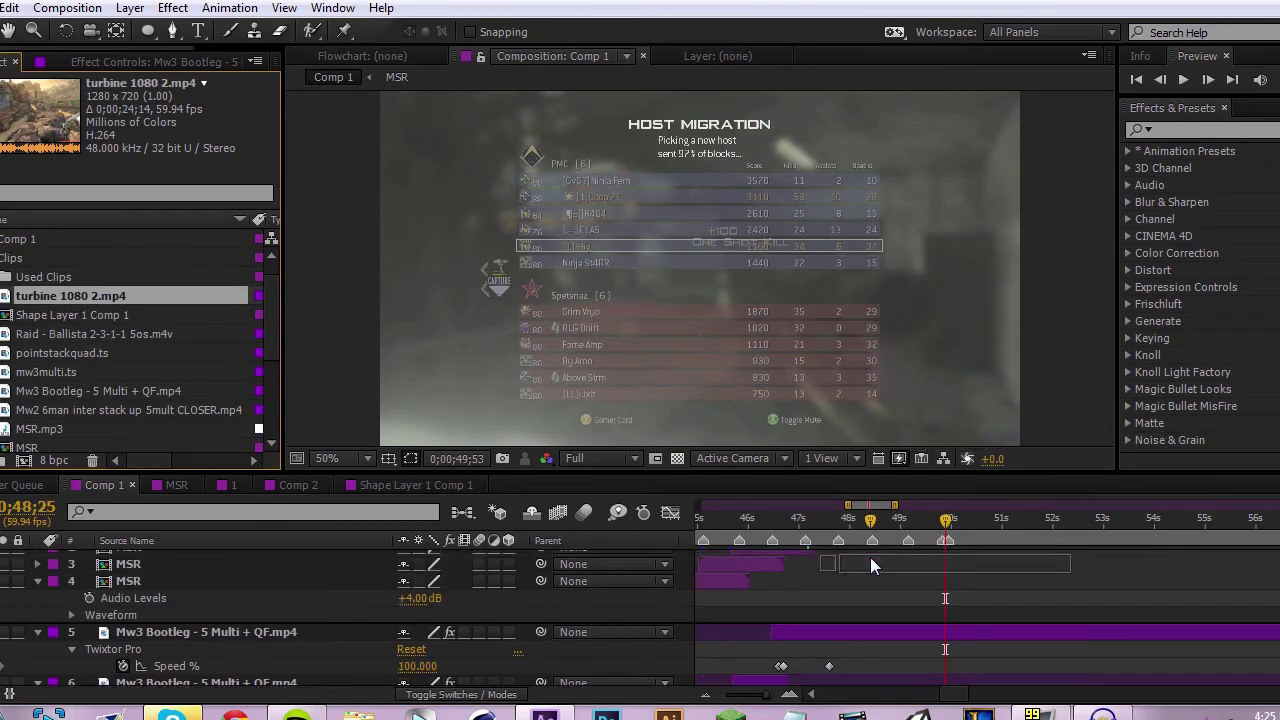
pyautogui.moveTo(870, 557)
pyautogui.mouseDown()
pyautogui.moveTo(856, 563)
pyautogui.moveTo(854, 551)
pyautogui.mouseUp()
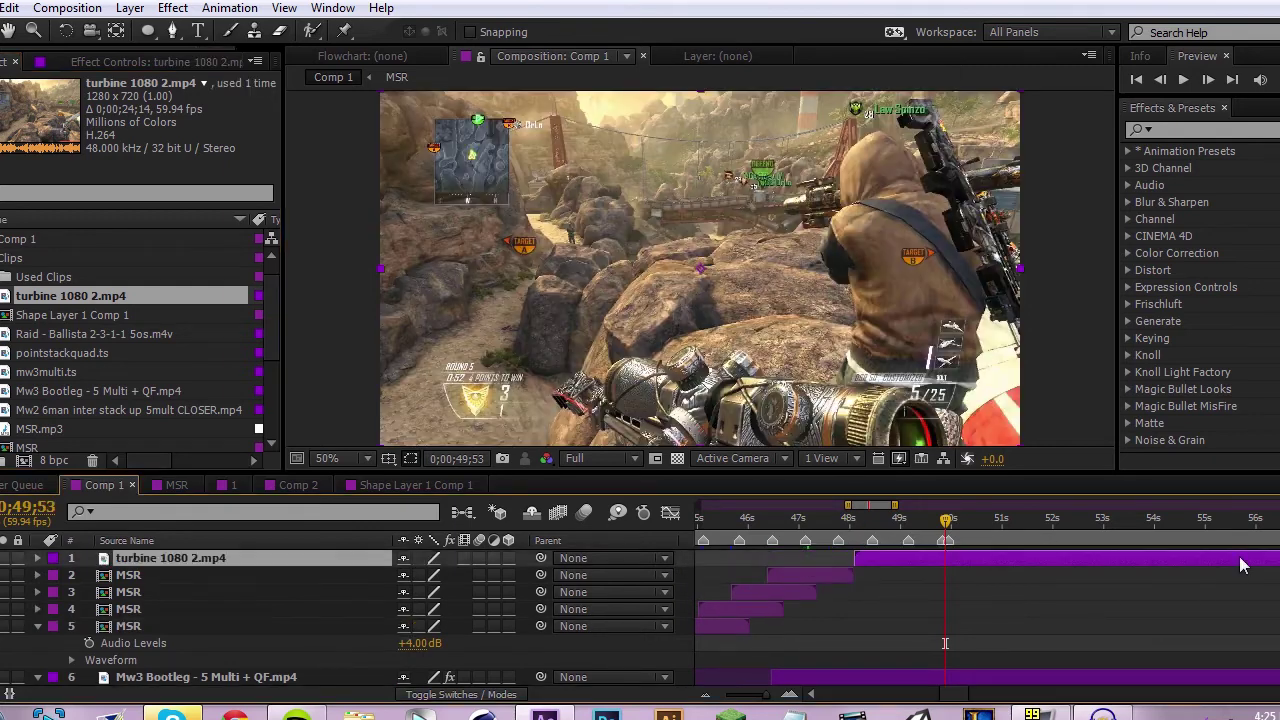
pyautogui.moveTo(1238, 558); pyautogui.dragTo(1113, 556)
pyautogui.moveTo(743, 557); pyautogui.dragTo(912, 643)
# Trim the start of the turbine 1080 2 layer to the beat marker at 0;47;47.
pyautogui.click(872, 521)
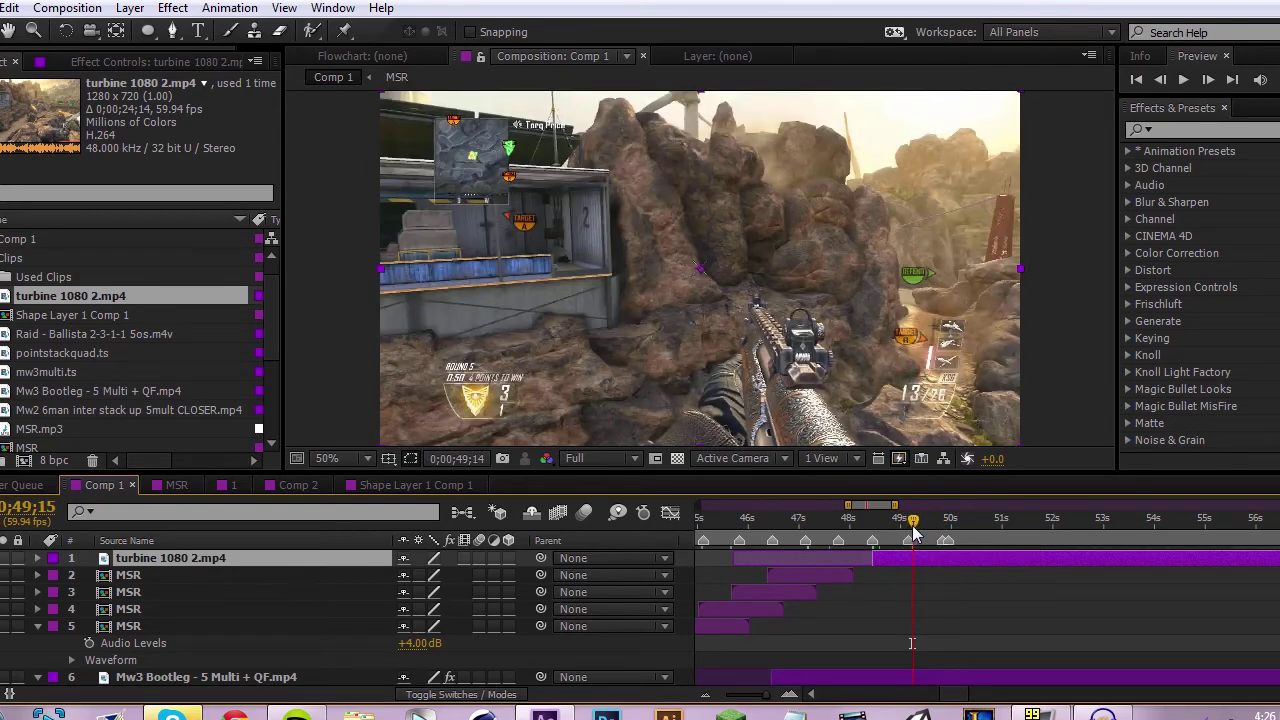
pyautogui.moveTo(910, 527); pyautogui.dragTo(845, 540)
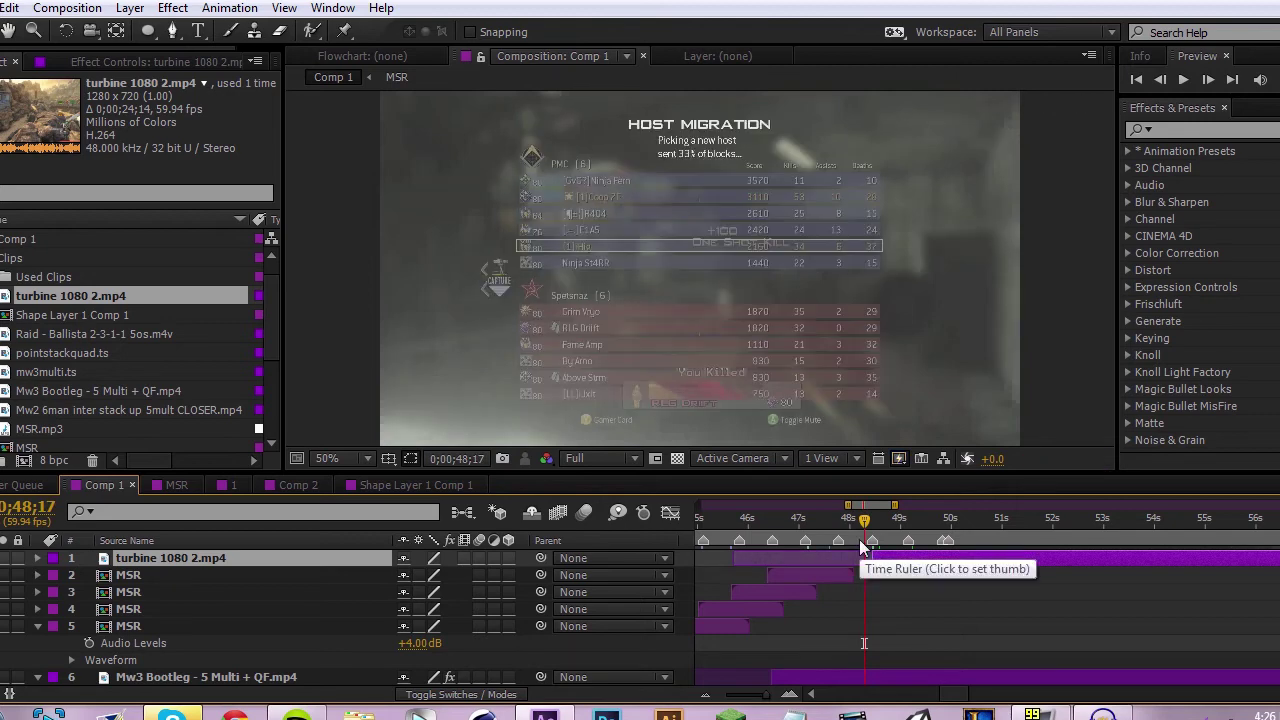
pyautogui.moveTo(864, 521); pyautogui.dragTo(828, 533)
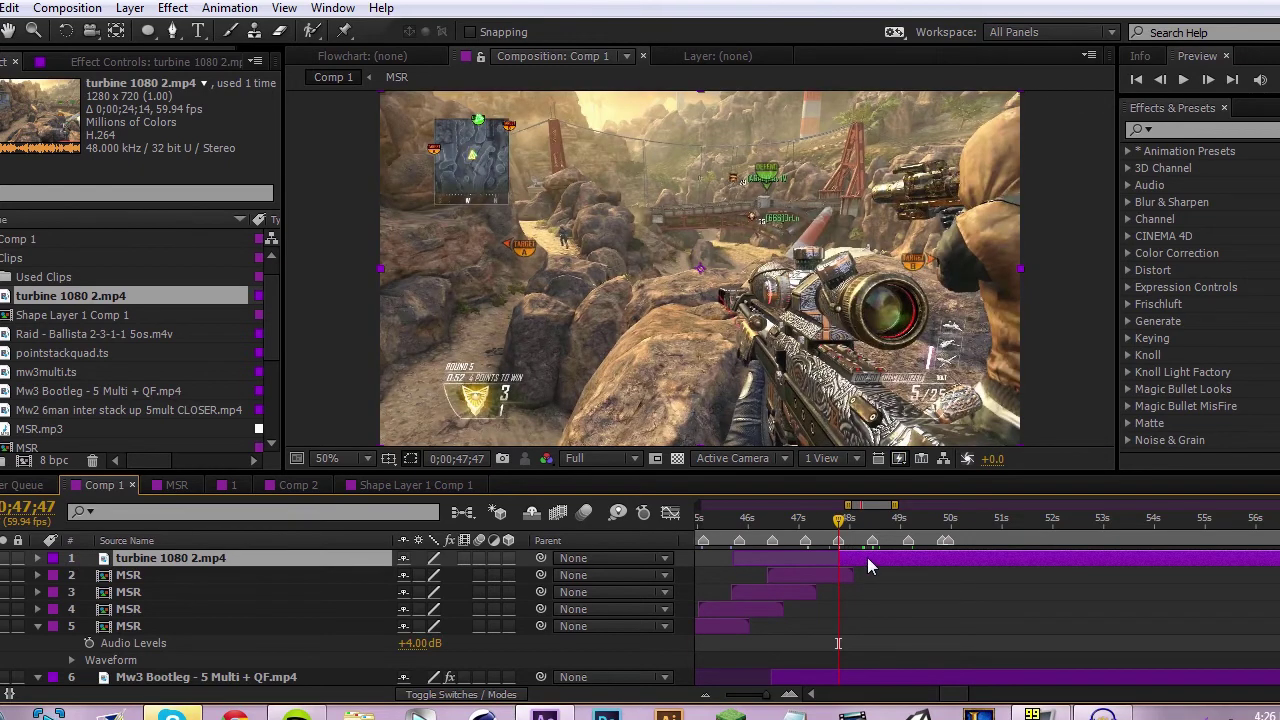
# Enable time remapping on the turbine 1080 2 layer, slide it earlier and add a 0;00;02;43 remap keyframe at 0;47;47.
pyautogui.rightClick(867, 557)
pyautogui.moveTo(930, 171)
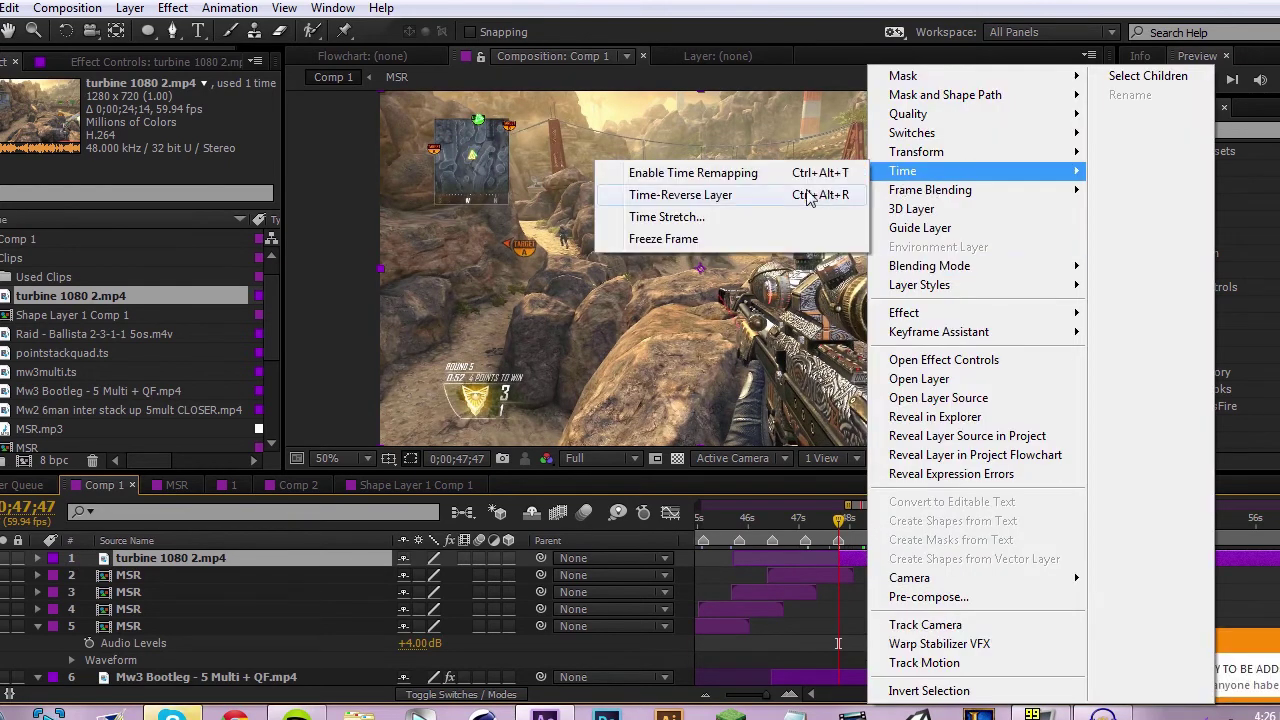
pyautogui.click(700, 173)
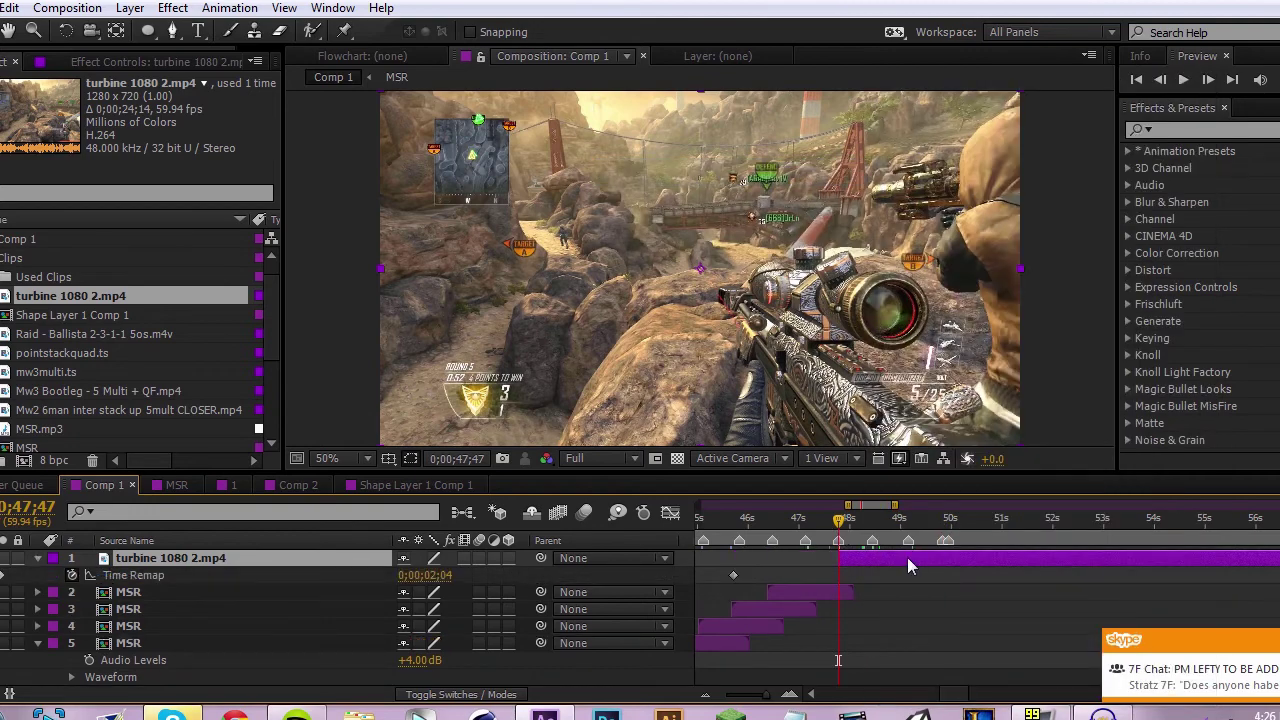
pyautogui.moveTo(907, 557); pyautogui.dragTo(875, 564)
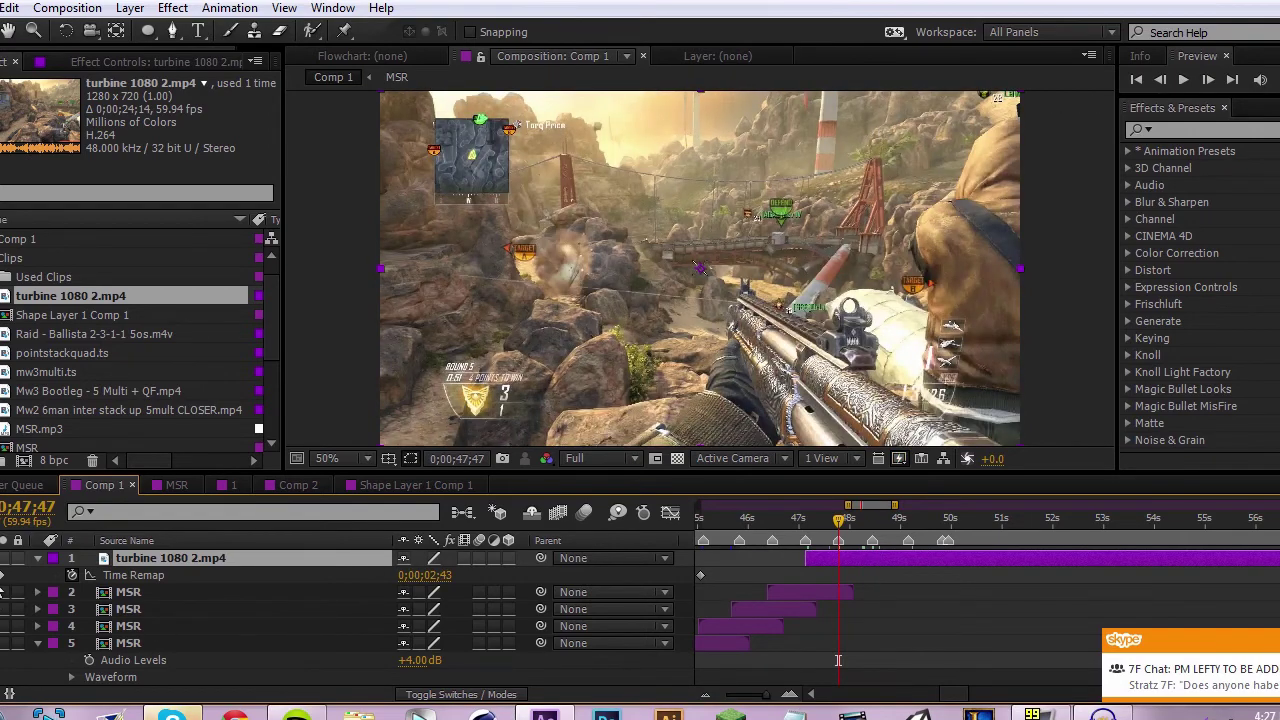
pyautogui.click(133, 575)
# Slide the turbine layer earlier to the shot, add a 0;00;04;06 time remap keyframe there, and slide the layer back.
pyautogui.moveTo(971, 559); pyautogui.dragTo(901, 570)
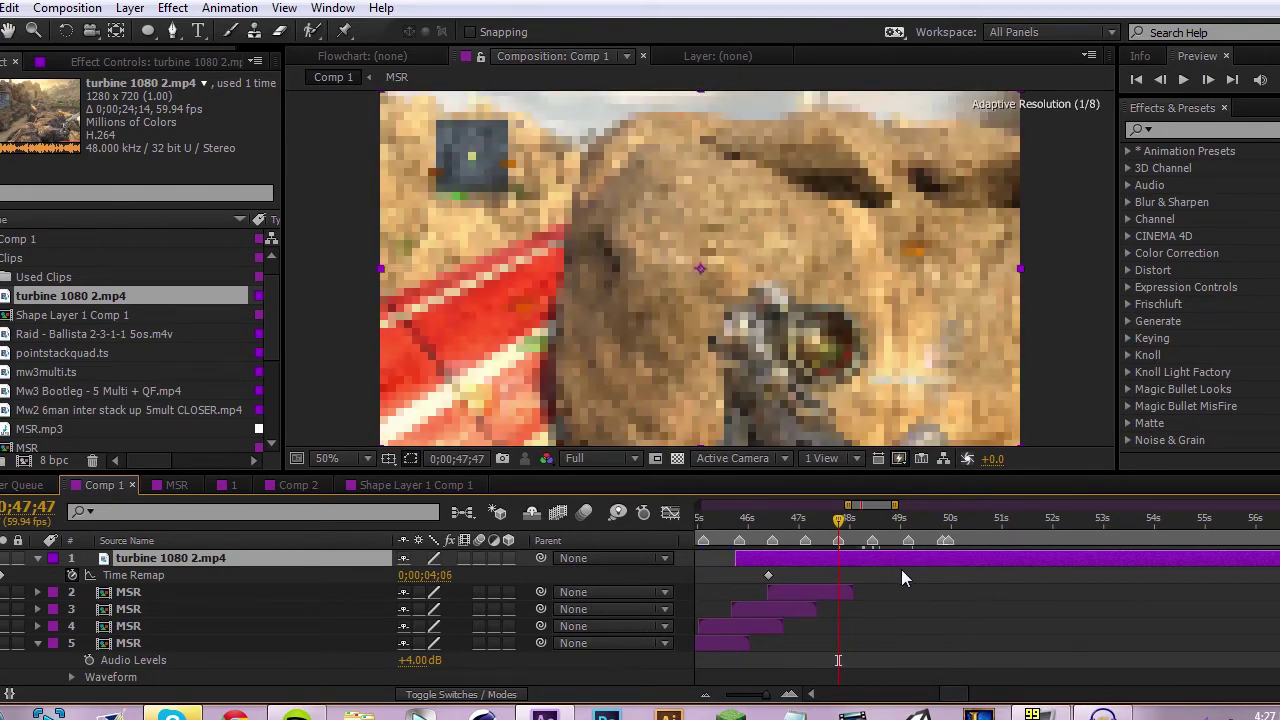
pyautogui.click(3, 575)
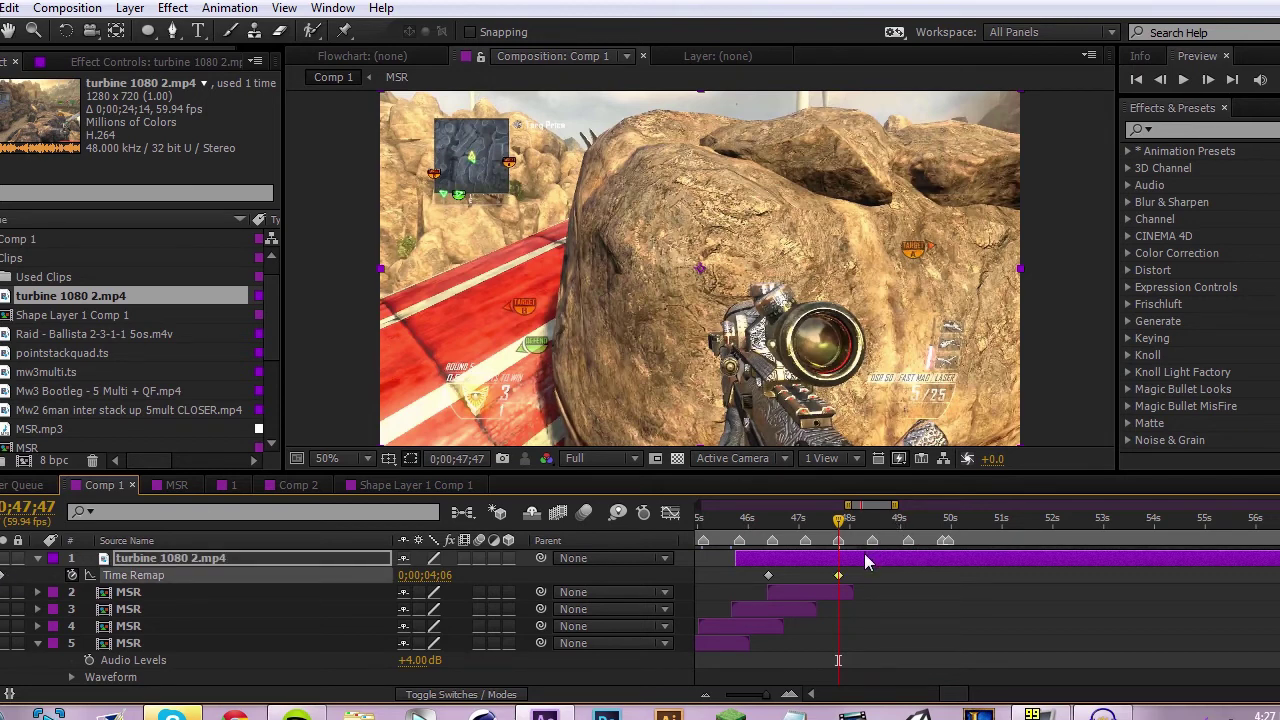
pyautogui.moveTo(863, 560); pyautogui.dragTo(933, 568)
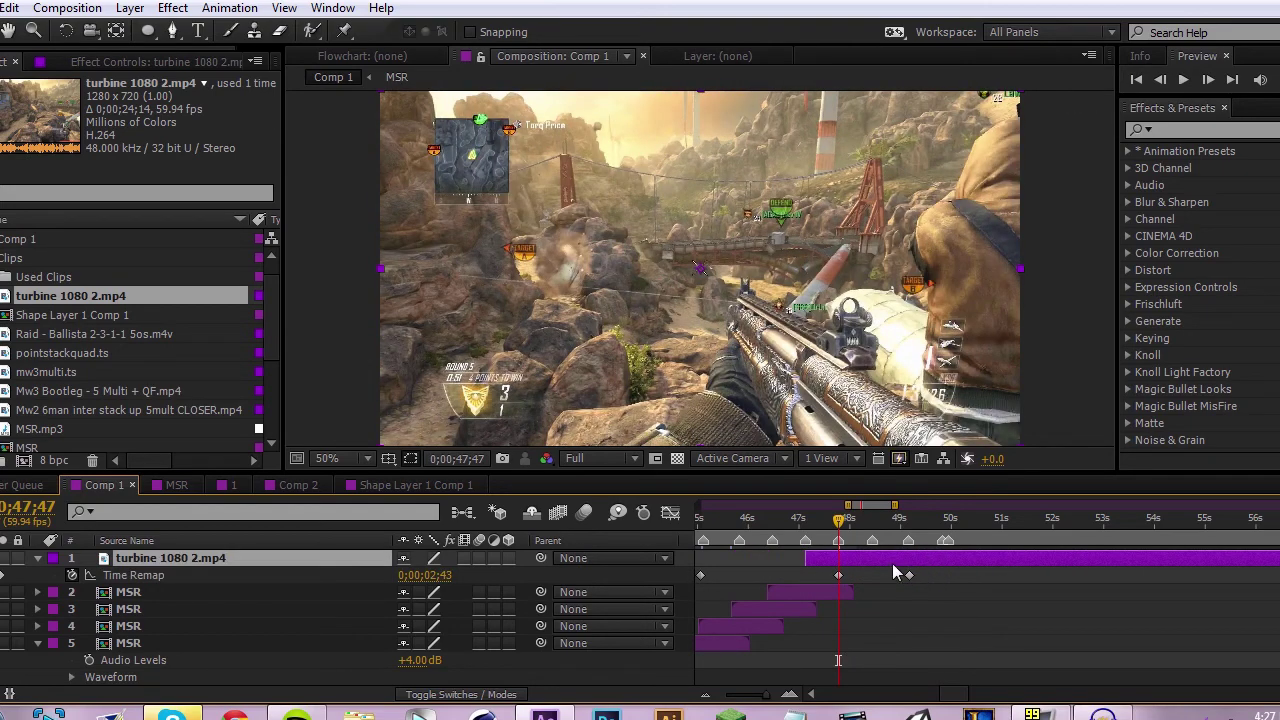
# Move the turbine layer's last time remap keyframe later to just before 0;49;52 and trim the layer's start to 0;47;47.
pyautogui.moveTo(838, 523); pyautogui.dragTo(934, 528)
pyautogui.moveTo(910, 577); pyautogui.dragTo(940, 581)
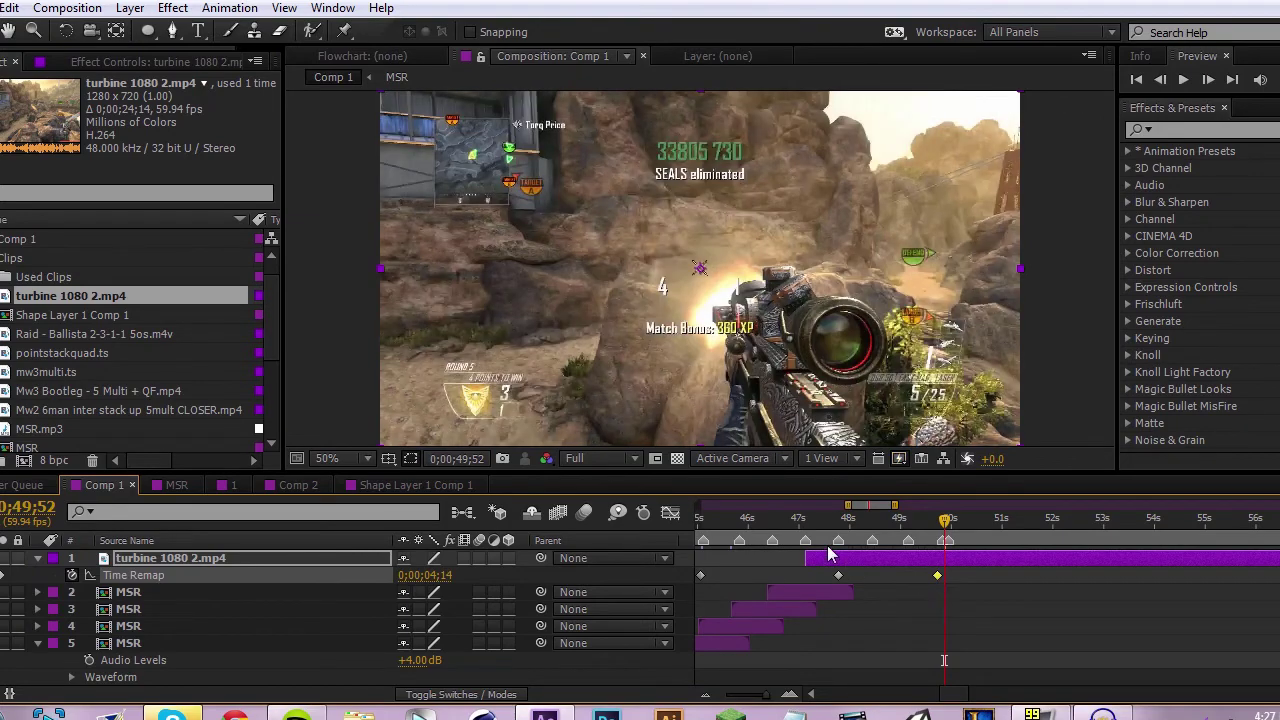
pyautogui.moveTo(810, 526); pyautogui.dragTo(838, 558)
# Preview the time-remapped turbine 1080 2 clip with the music from 0;47;38.
pyautogui.click(830, 520)
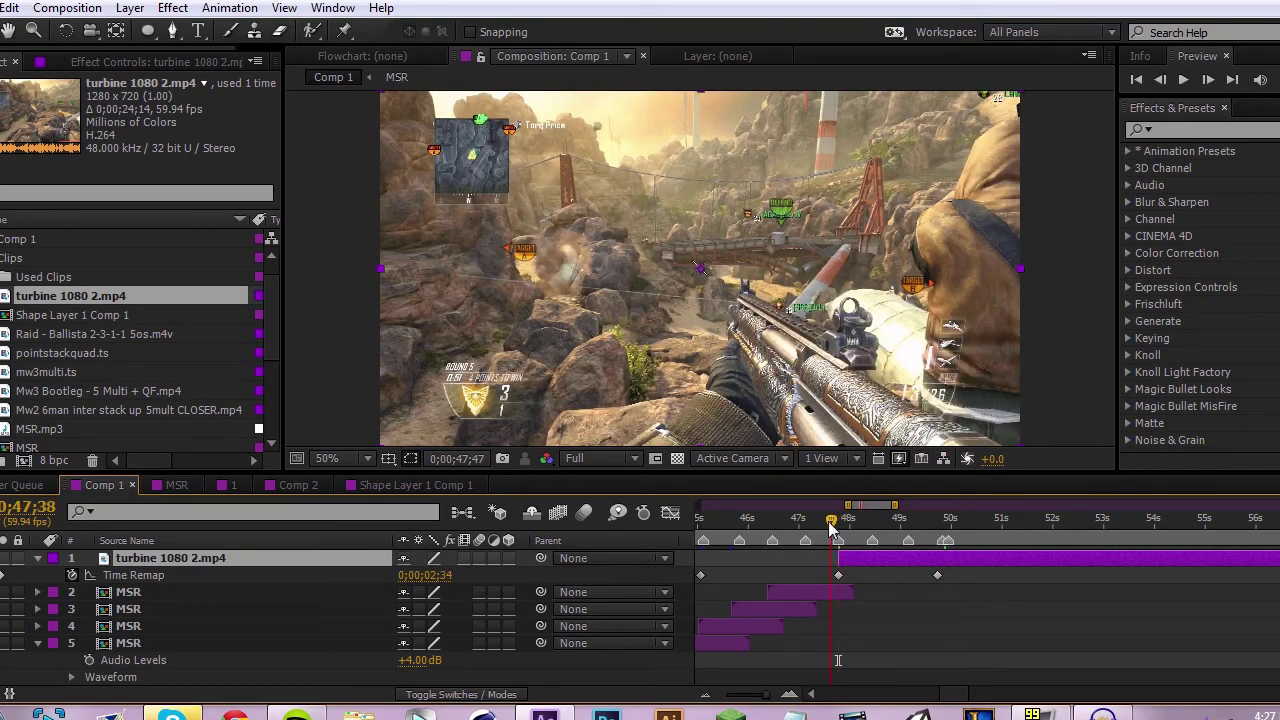
pyautogui.click(1279, 80)
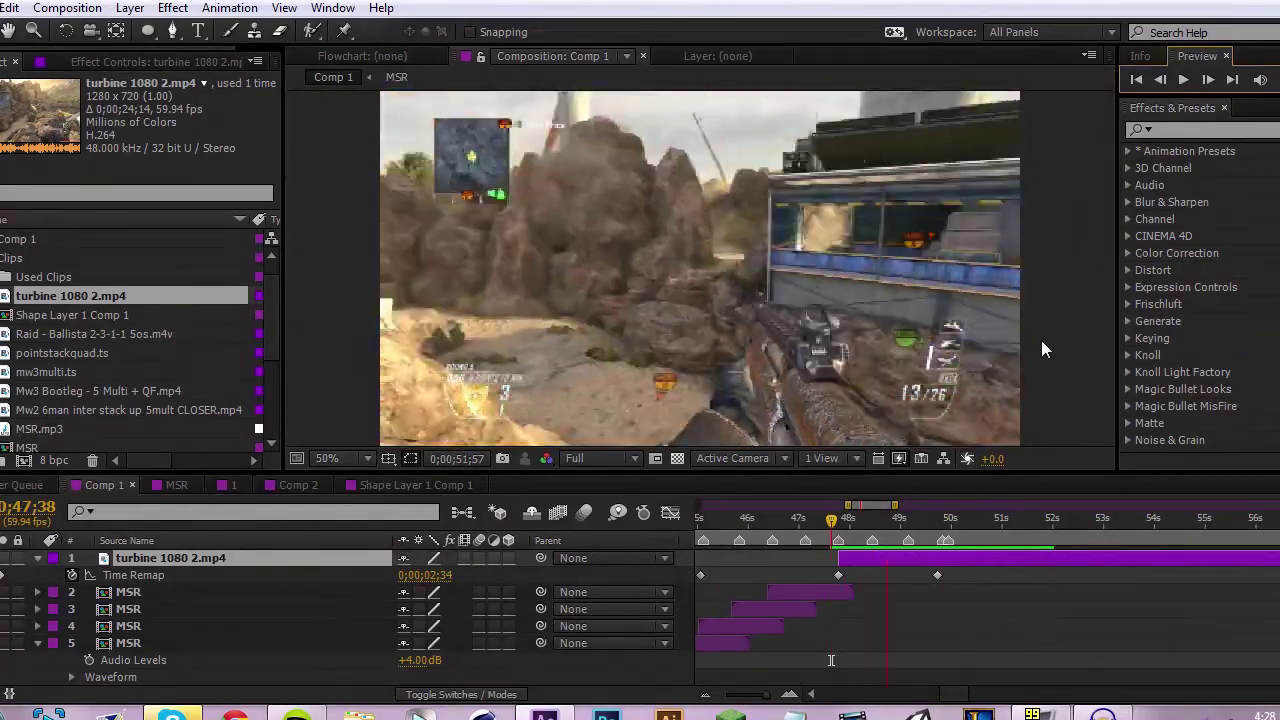
# Move the turbine 1080 2 layer's last time remap keyframe slightly earlier, to about 0;49;37, and preview the clip again.
pyautogui.click(984, 570)
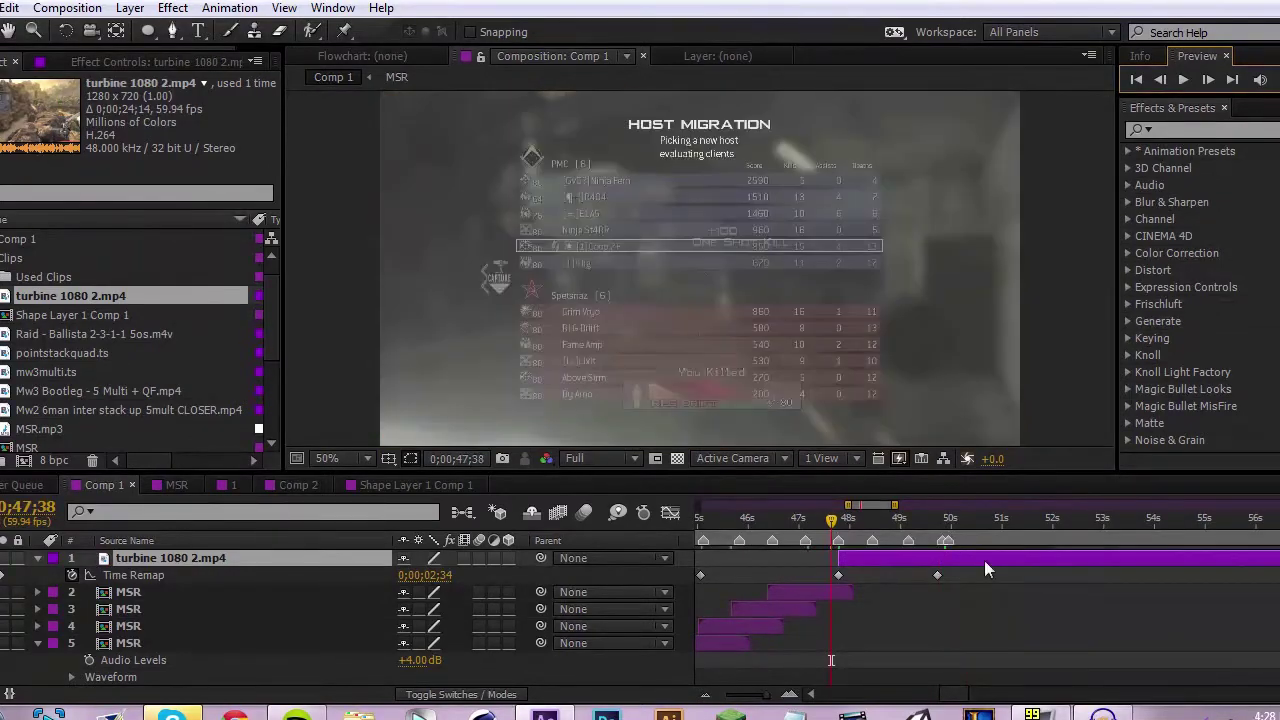
pyautogui.moveTo(937, 574); pyautogui.dragTo(931, 575)
pyautogui.press('KP_0')
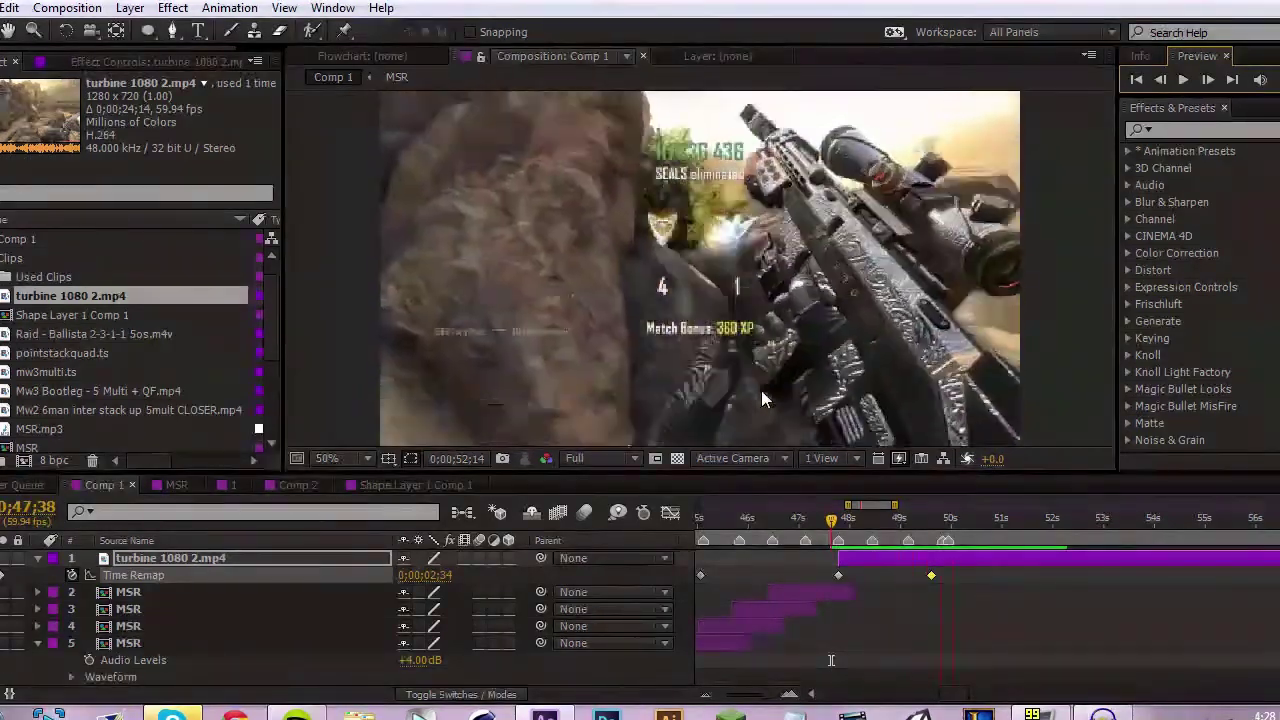
# Add turbine time remap keyframes of 0;00;04;30 at 0;50;00 and 0;00;06;01 at 0;51;29, and move the second one to about 0;53;00.
pyautogui.click(933, 520)
pyautogui.moveTo(935, 520); pyautogui.dragTo(951, 520)
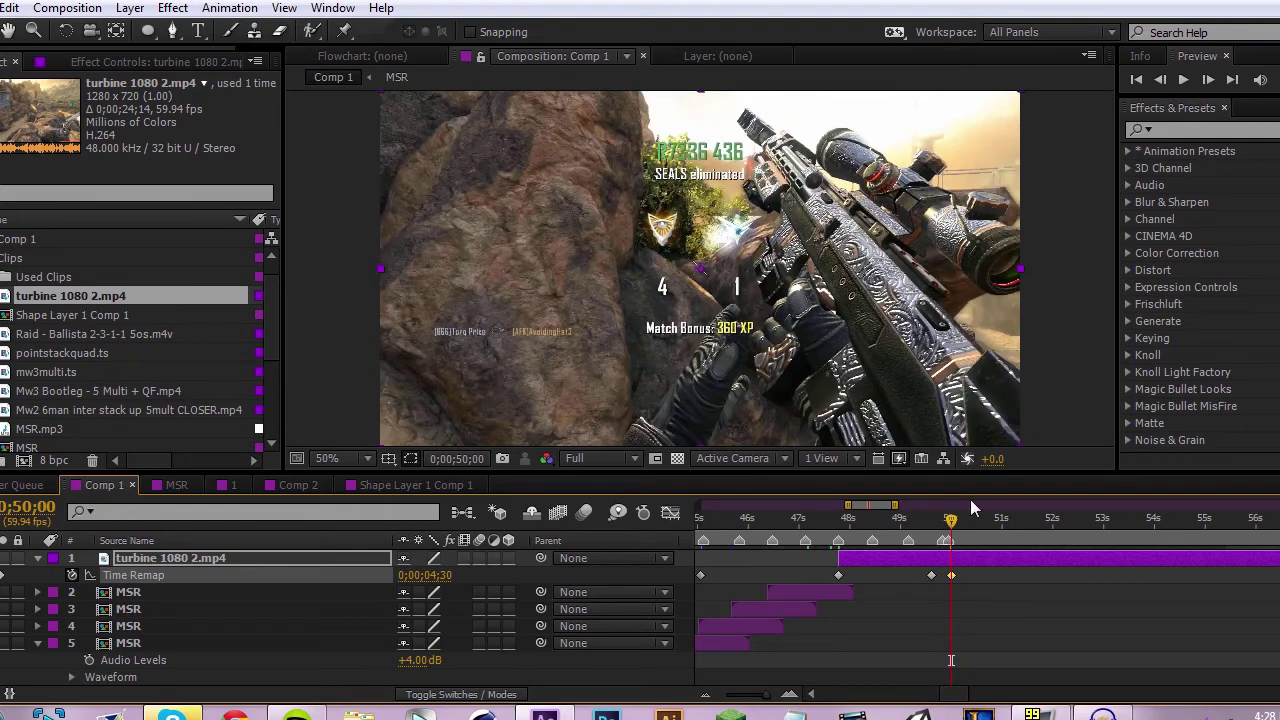
pyautogui.click(949, 521)
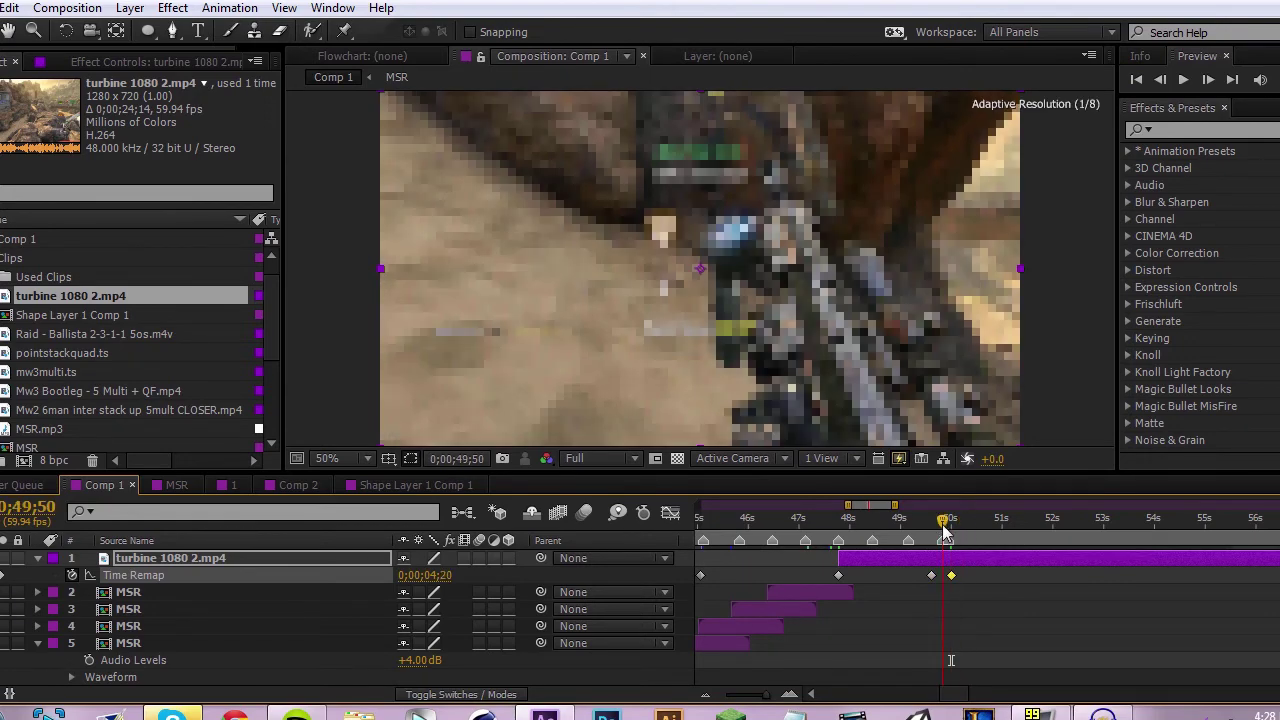
pyautogui.moveTo(949, 533); pyautogui.dragTo(1026, 556)
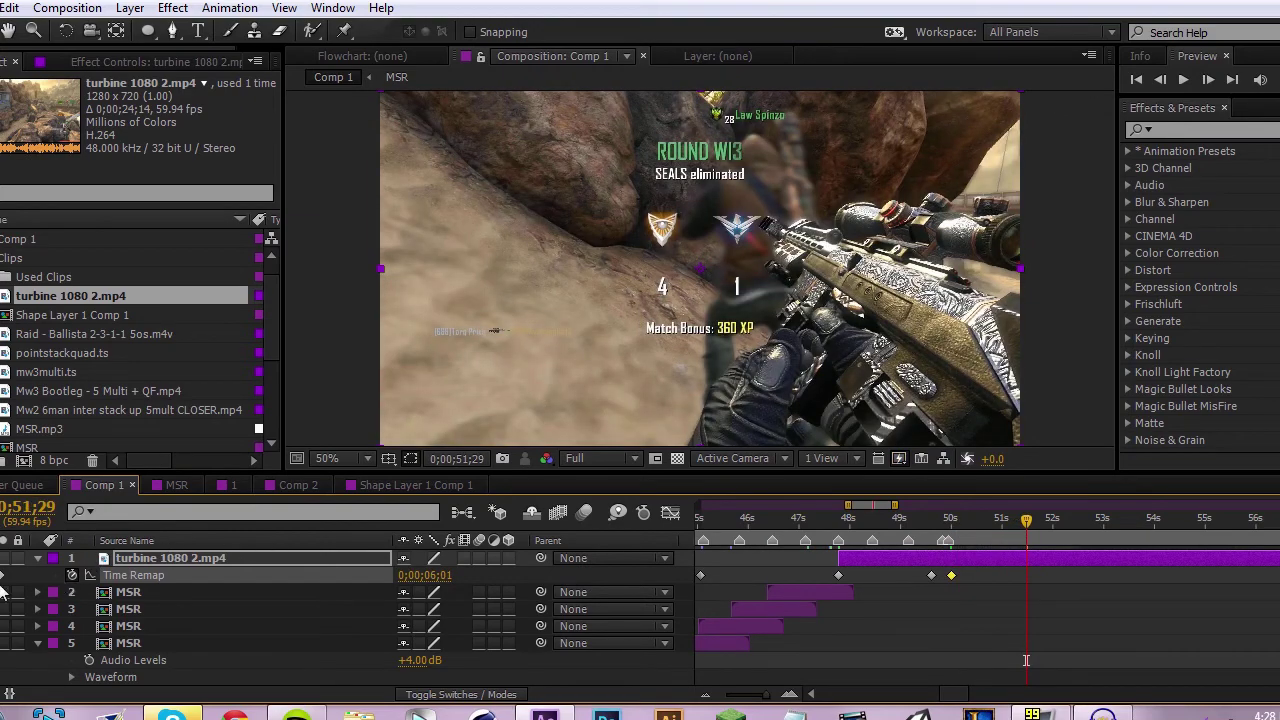
pyautogui.moveTo(1020, 577); pyautogui.dragTo(1102, 586)
# Preview the time-remapped turbine clip with the music from 0;47;35.
pyautogui.click(828, 521)
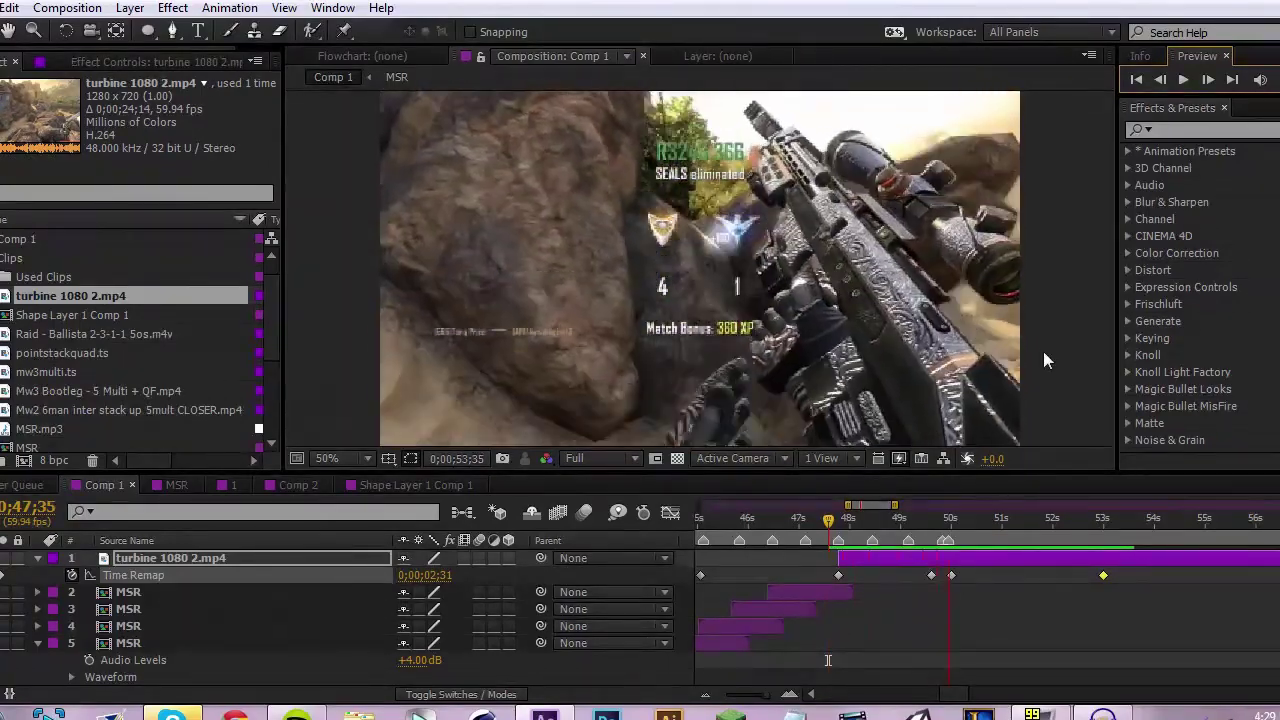
pyautogui.click(968, 522)
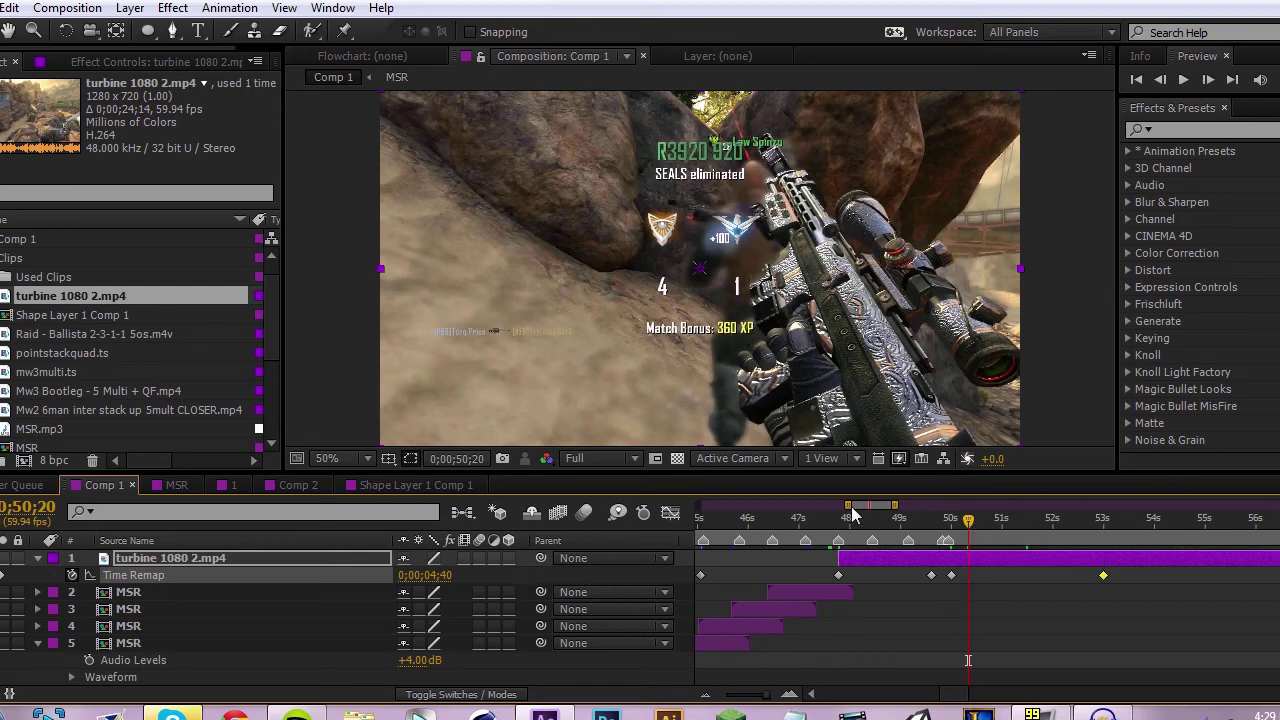
# Collapse the expanded properties of the turbine 1080 2, MSR and Mw3 Bootleg layers from layer 1 through layer 10.
pyautogui.moveTo(847, 505); pyautogui.dragTo(829, 505)
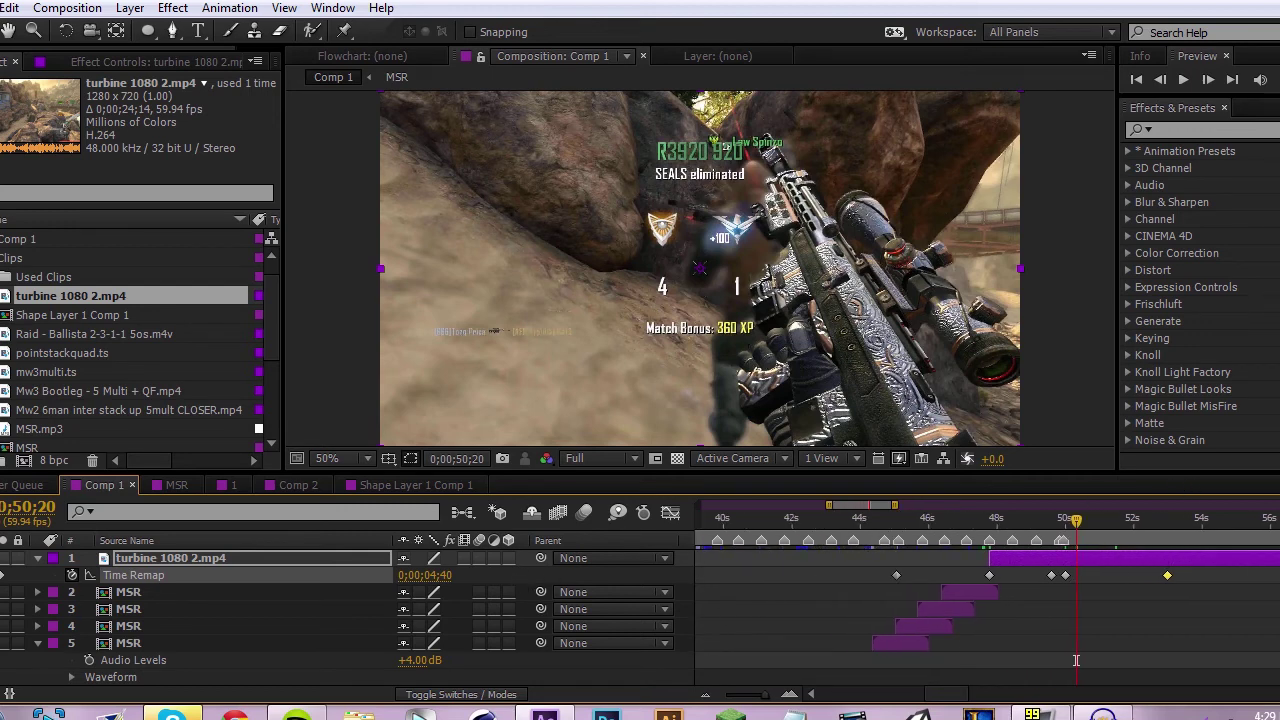
pyautogui.click(38, 643)
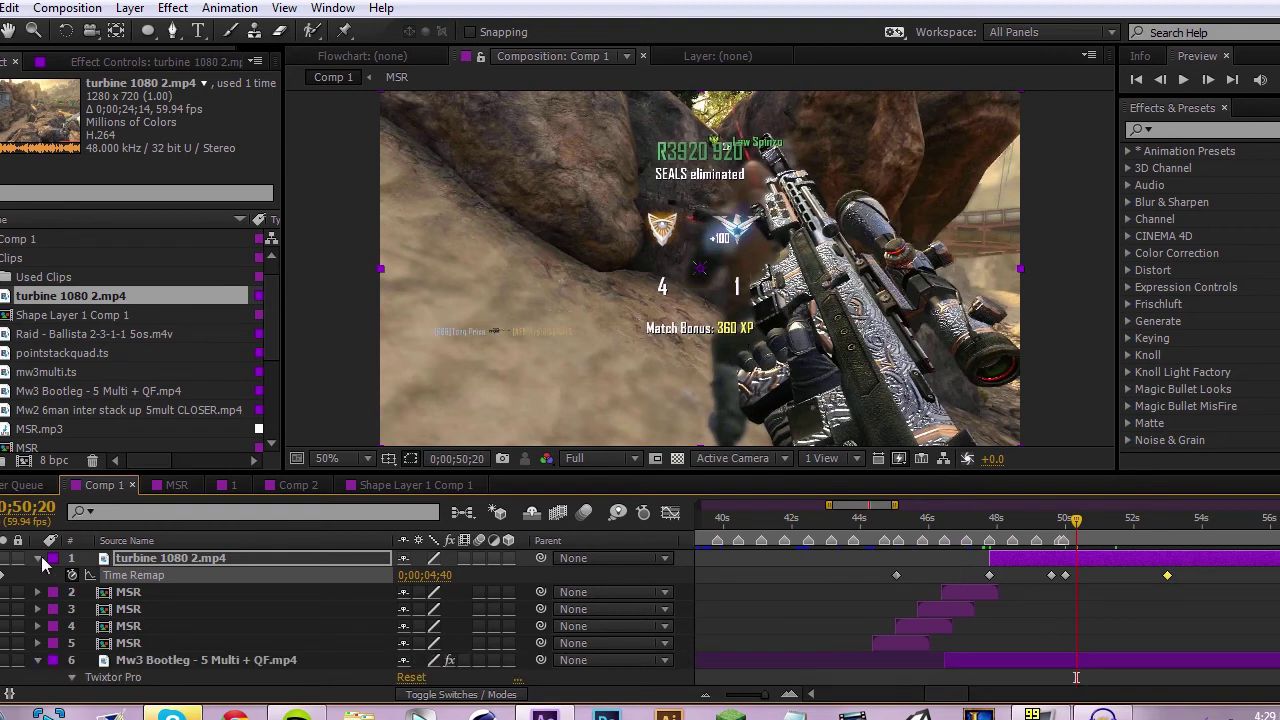
pyautogui.click(38, 558)
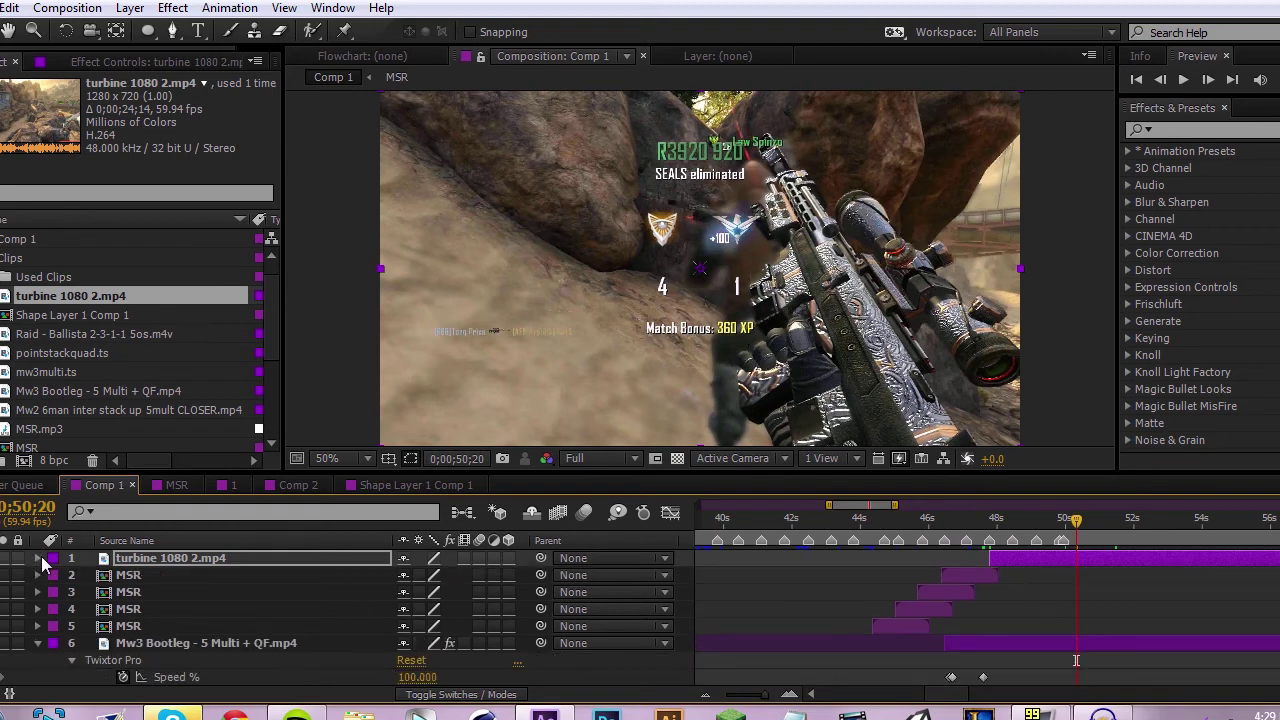
pyautogui.click(38, 645)
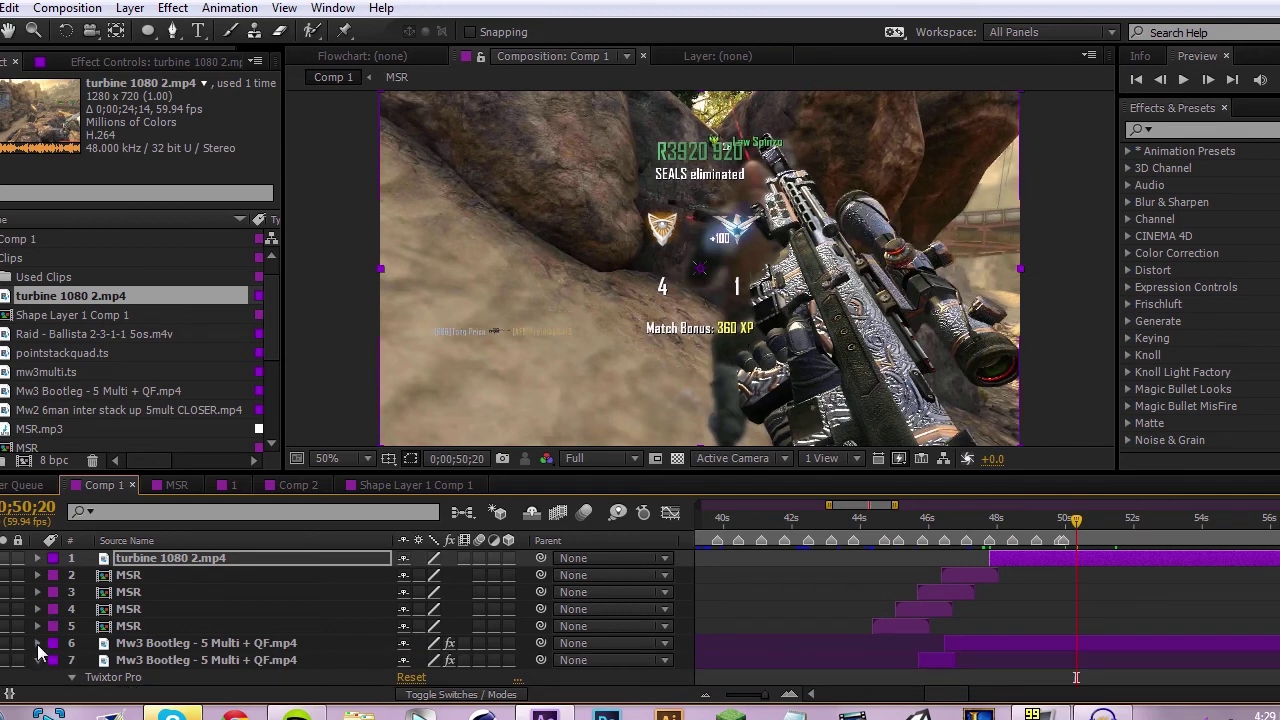
pyautogui.click(39, 661)
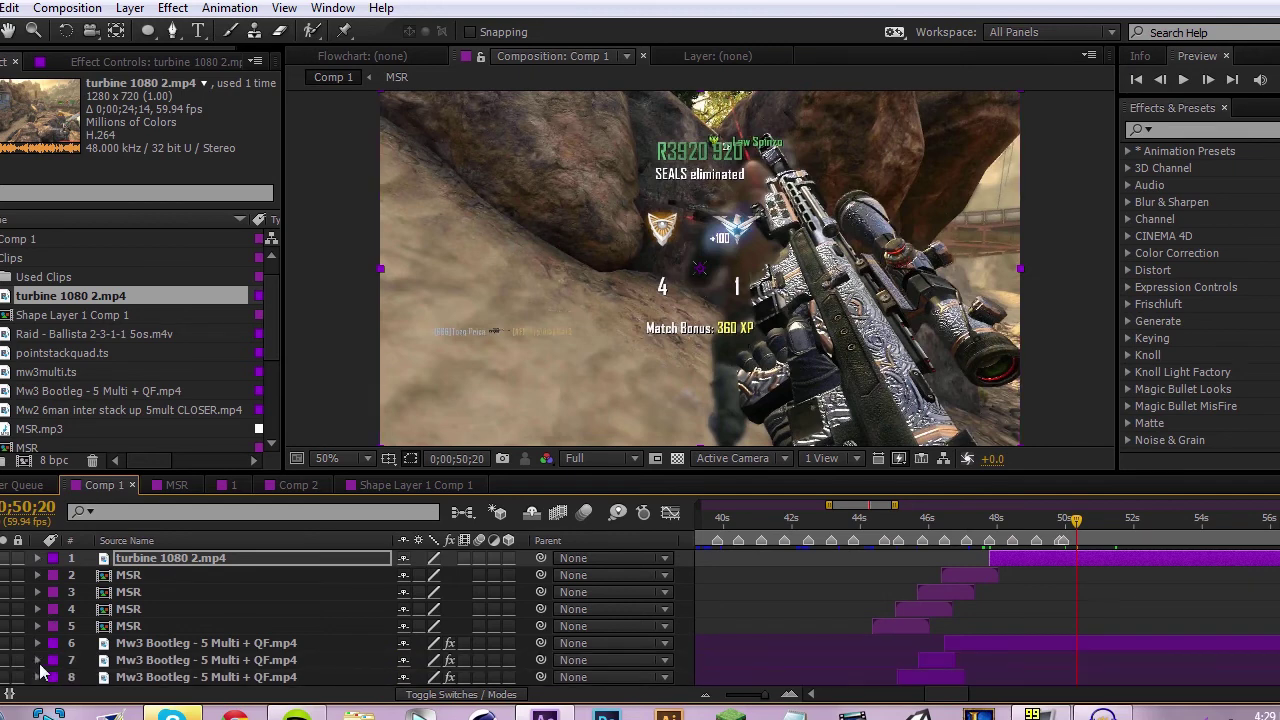
pyautogui.click(38, 677)
pyautogui.scroll(-2, 42, 672)
pyautogui.click(38, 643)
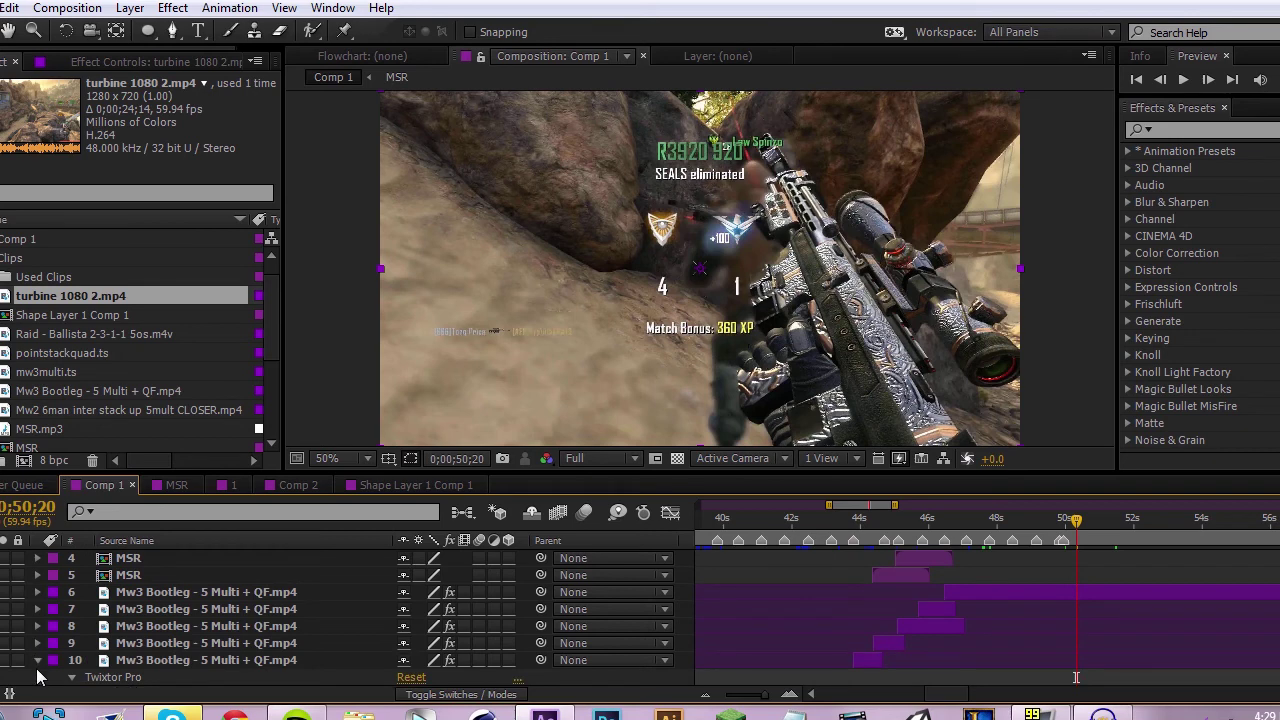
pyautogui.click(37, 662)
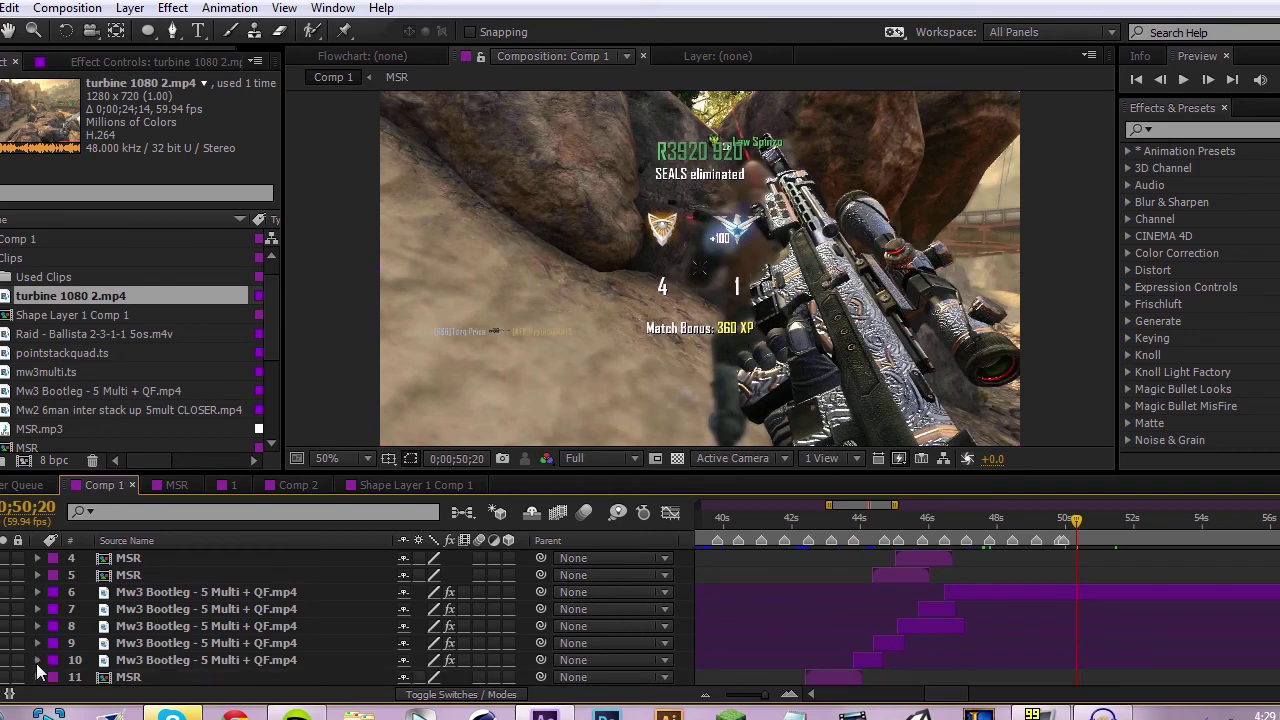